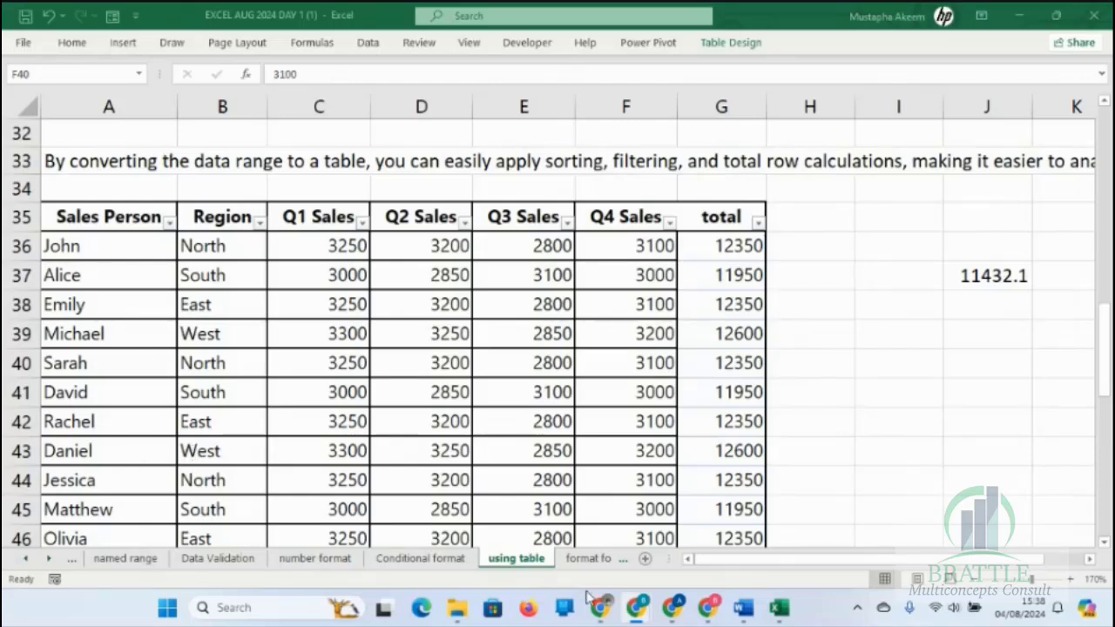
Step: Start a formula in cell I39 that references the table qrtly_sales
click(440, 341)
click(730, 41)
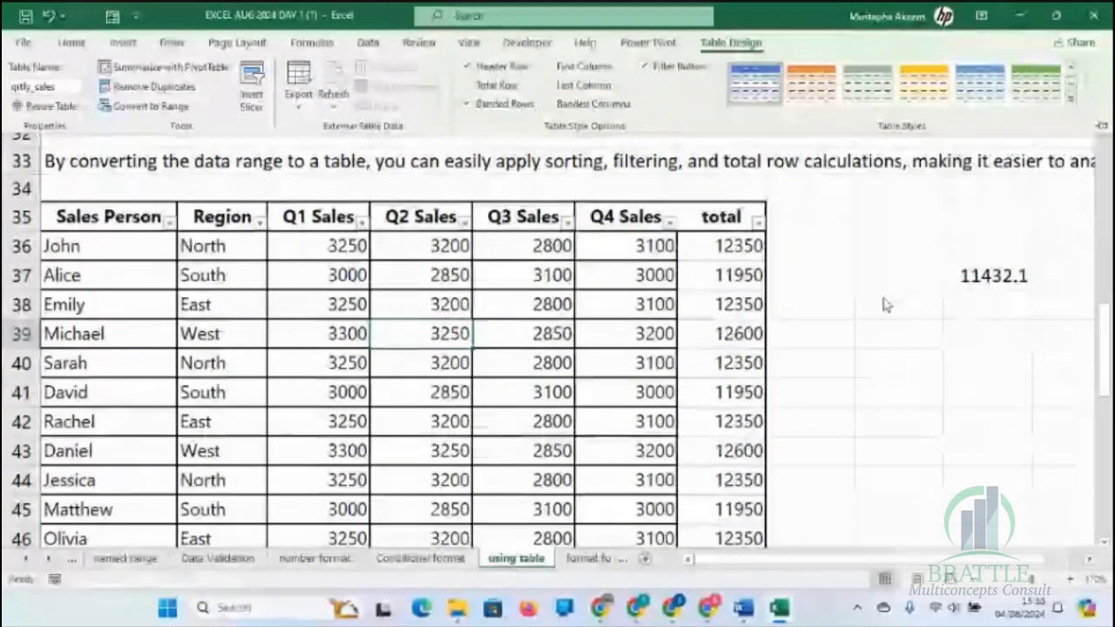
click(888, 353)
click(888, 352)
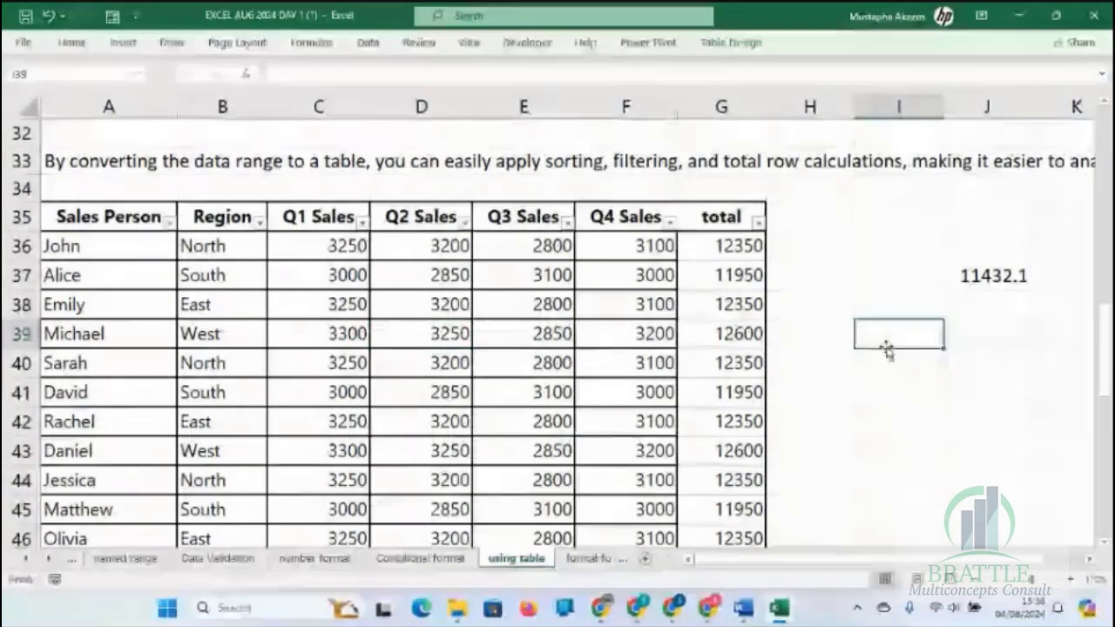
text(=)
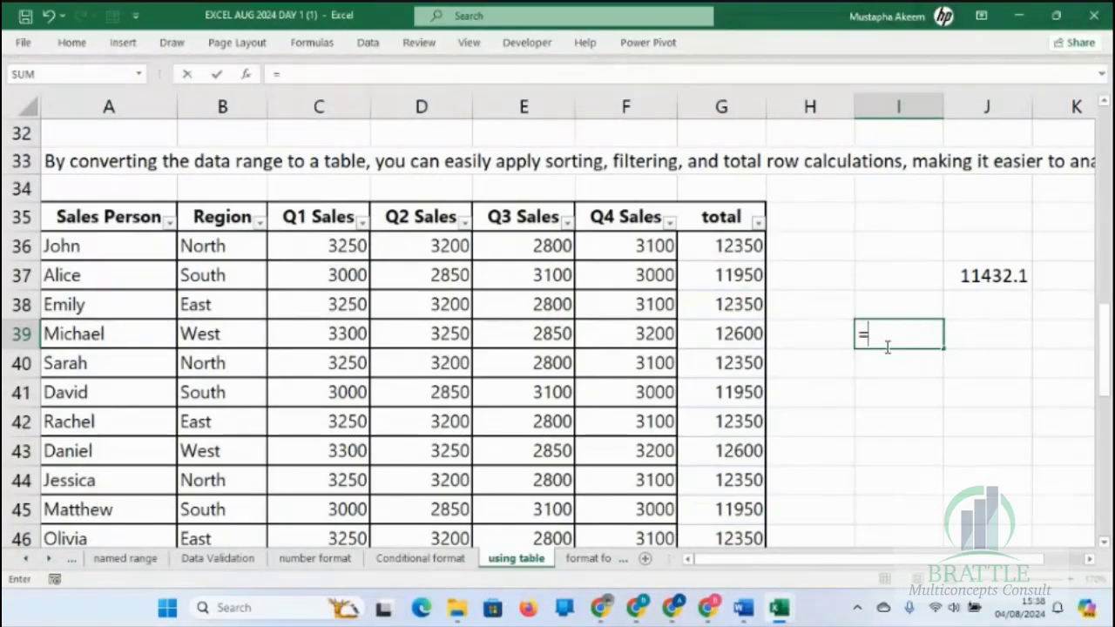
text(sum)
key(BackSpace)
key(BackSpace)
key(BackSpace)
text(qrt)
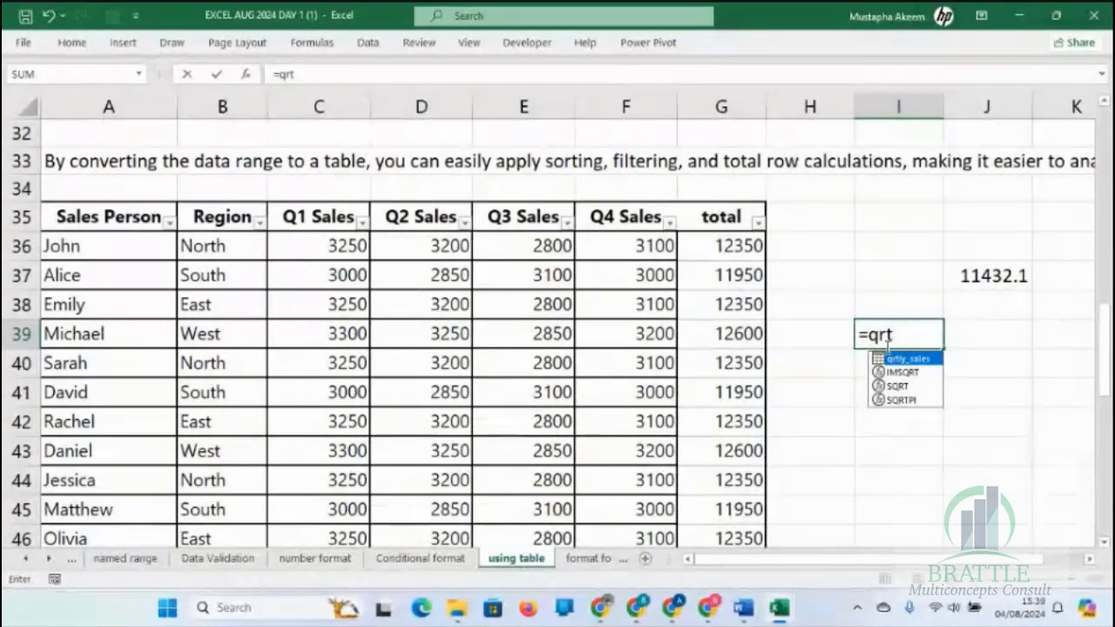
double_click(902, 358)
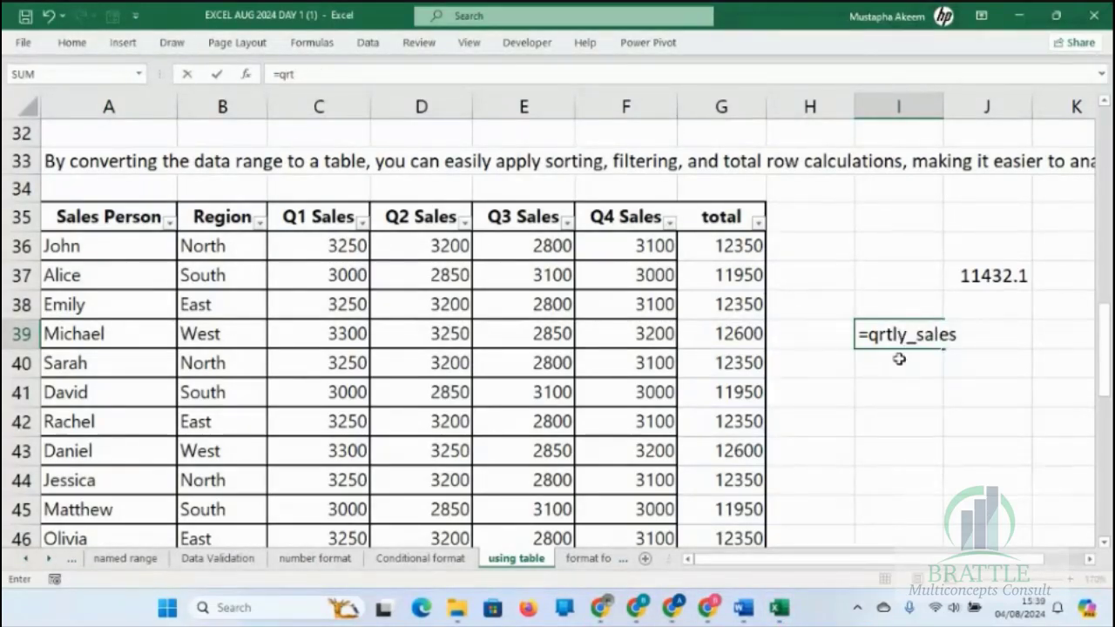
Step: Find and open the Windows On-Screen Keyboard
click(302, 614)
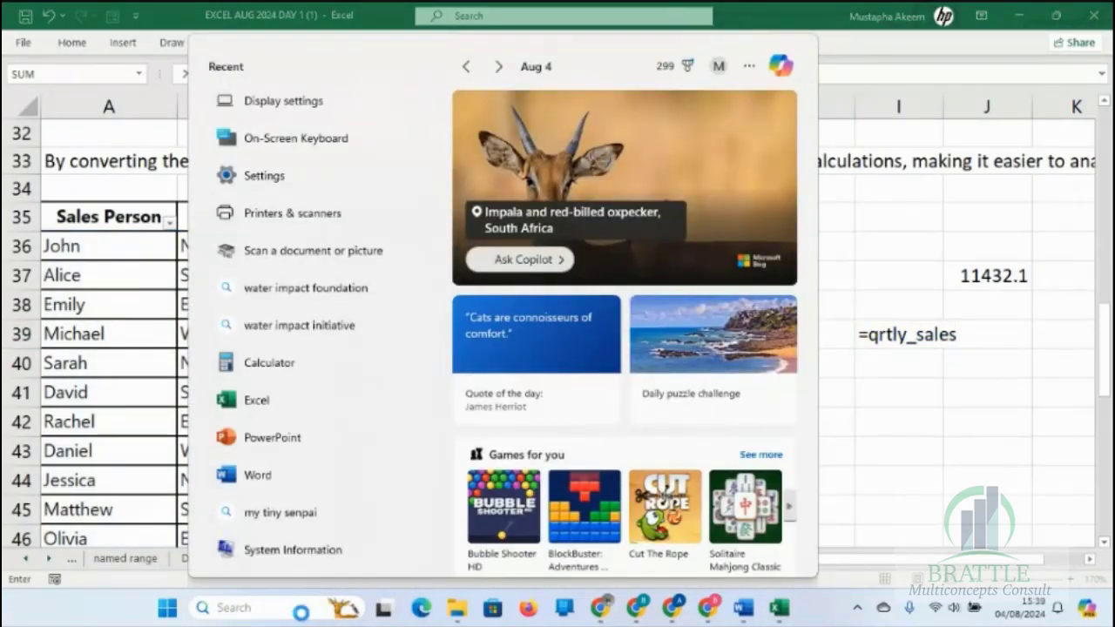
text(key)
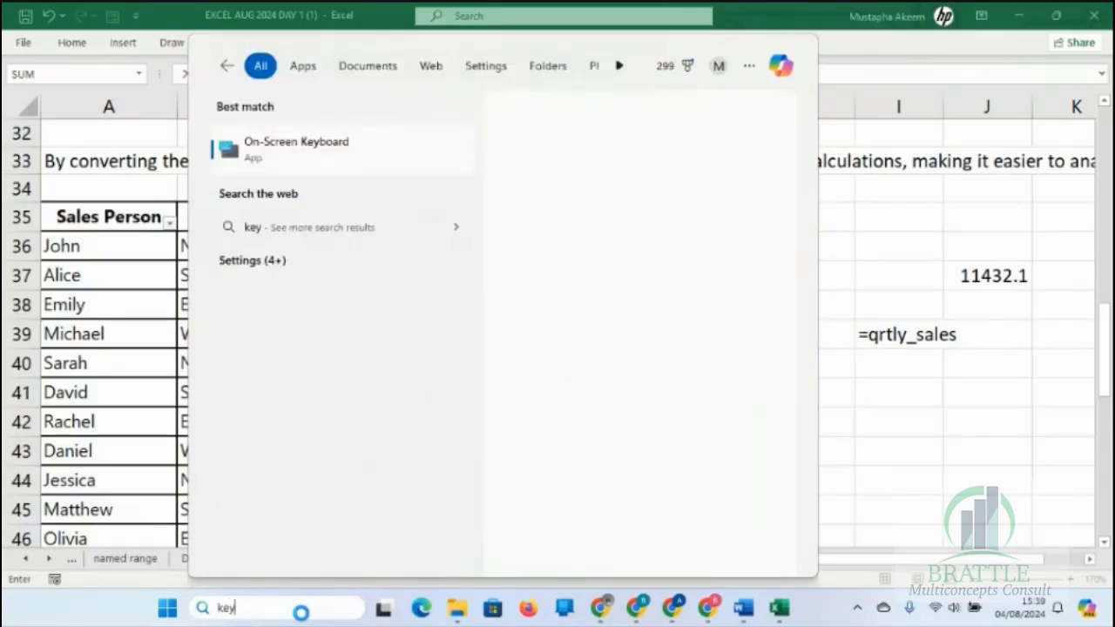
click(307, 157)
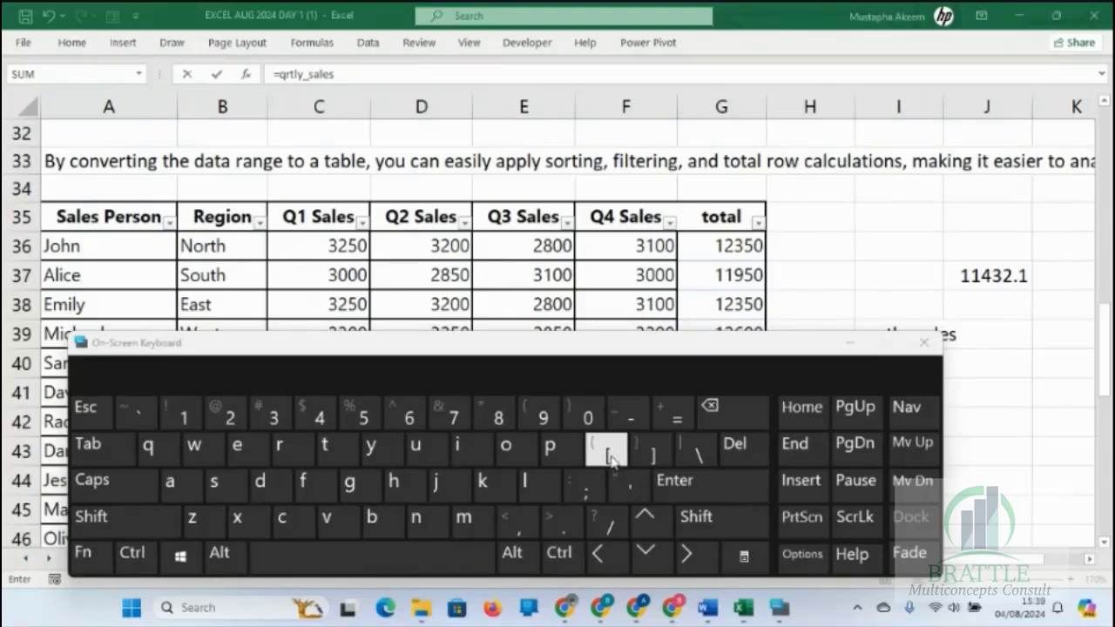
Step: Complete the I39 formula as =qrtly_sales[Sales Person] and minimise the On-Screen Keyboard to view the returned column
click(419, 80)
click(414, 66)
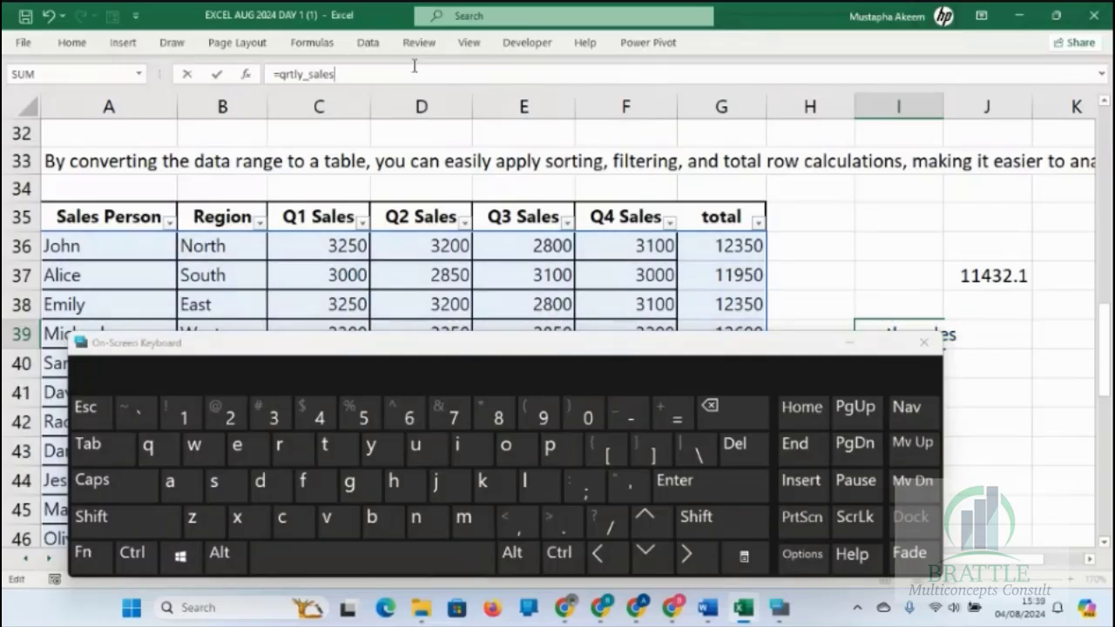
click(606, 451)
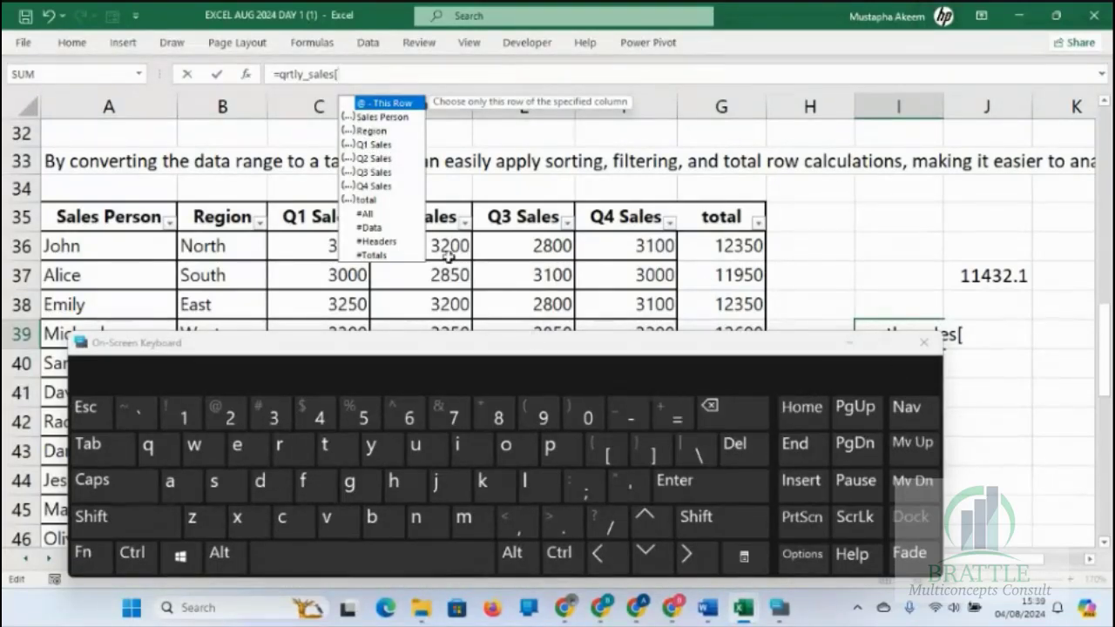
click(384, 188)
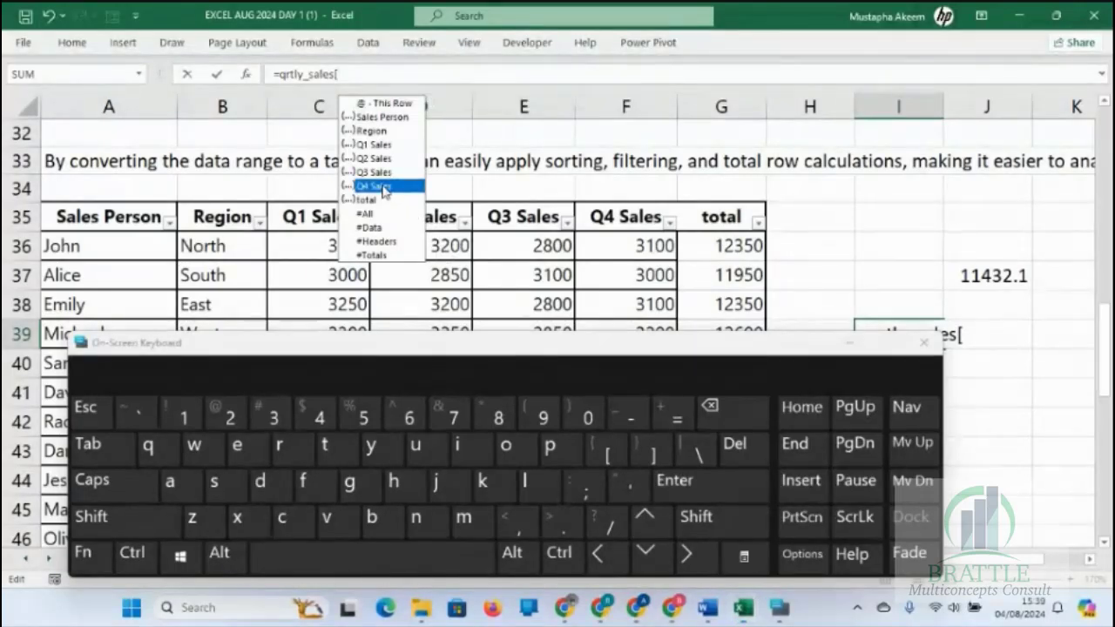
double_click(381, 117)
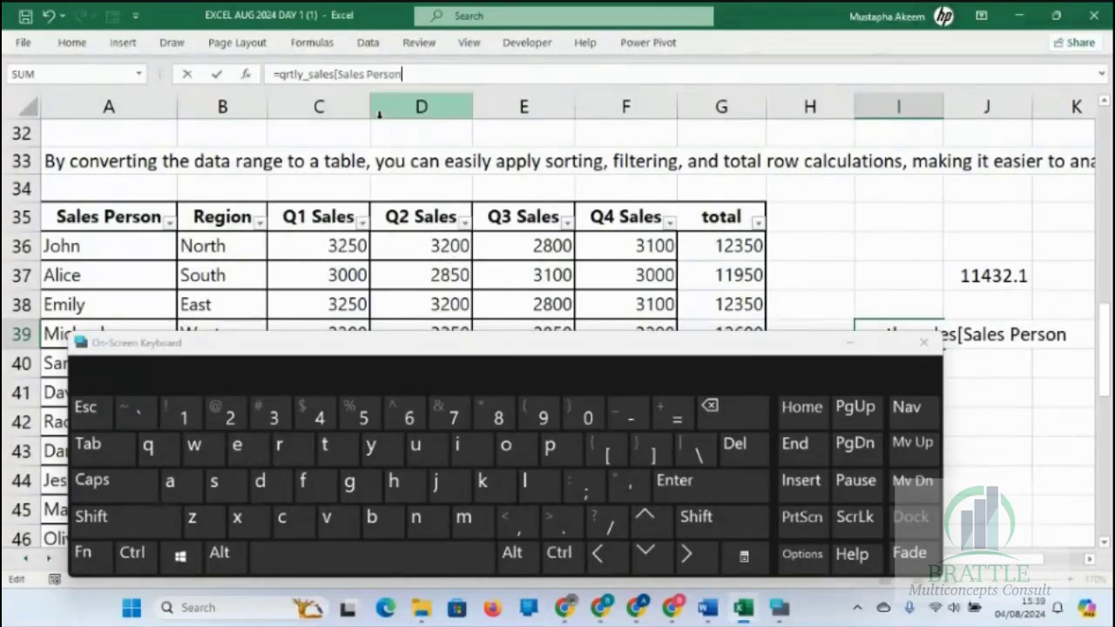
click(654, 455)
key(Return)
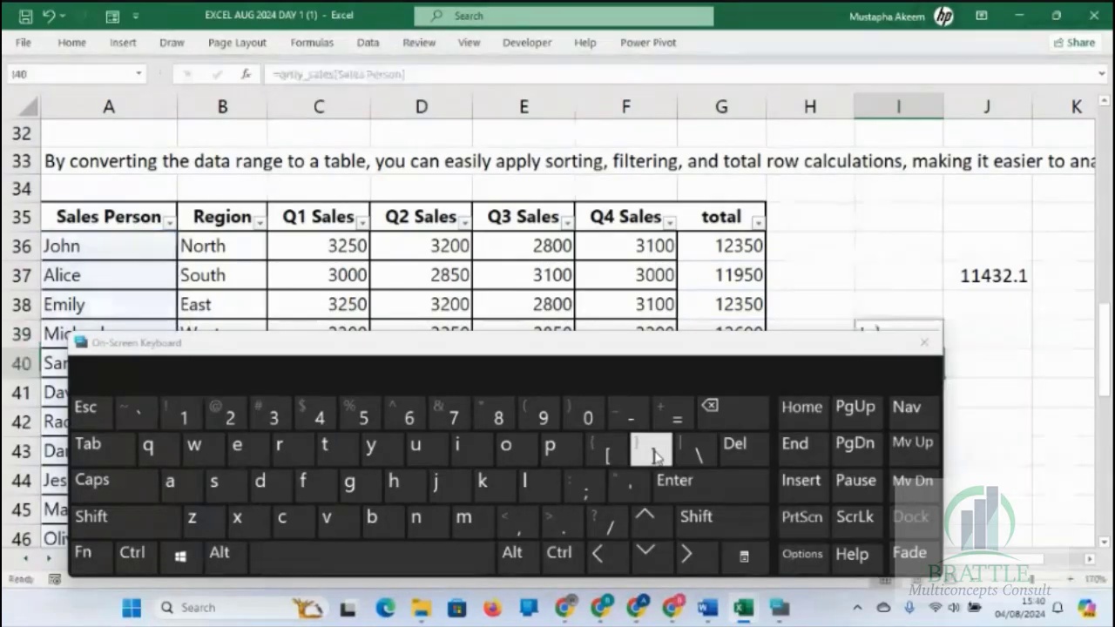
click(849, 346)
drag(1108, 330, 1109, 329)
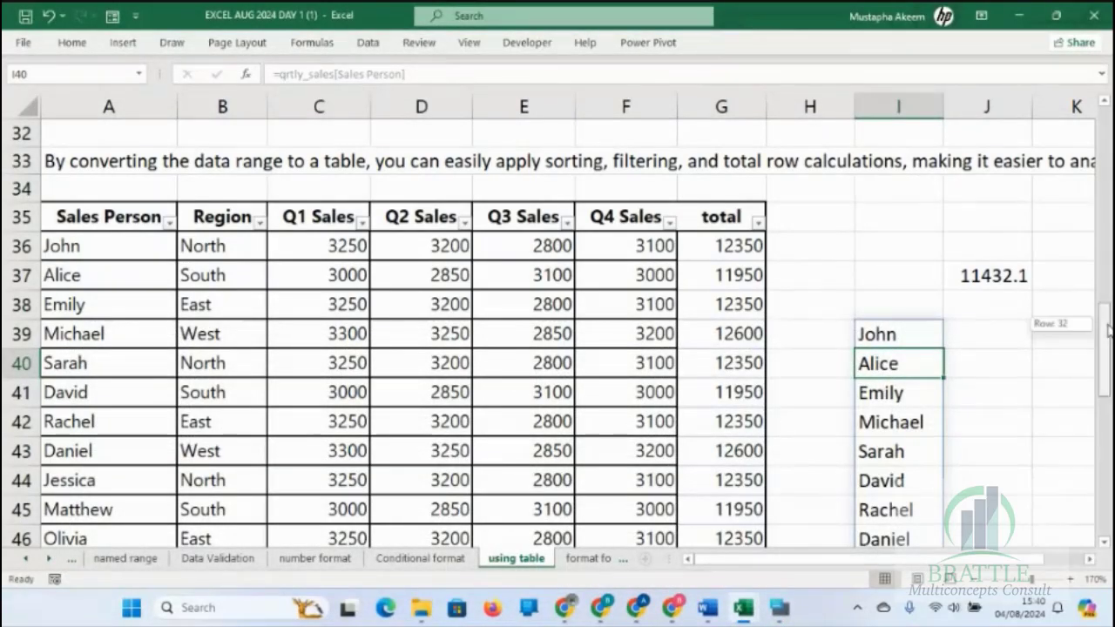
click(878, 333)
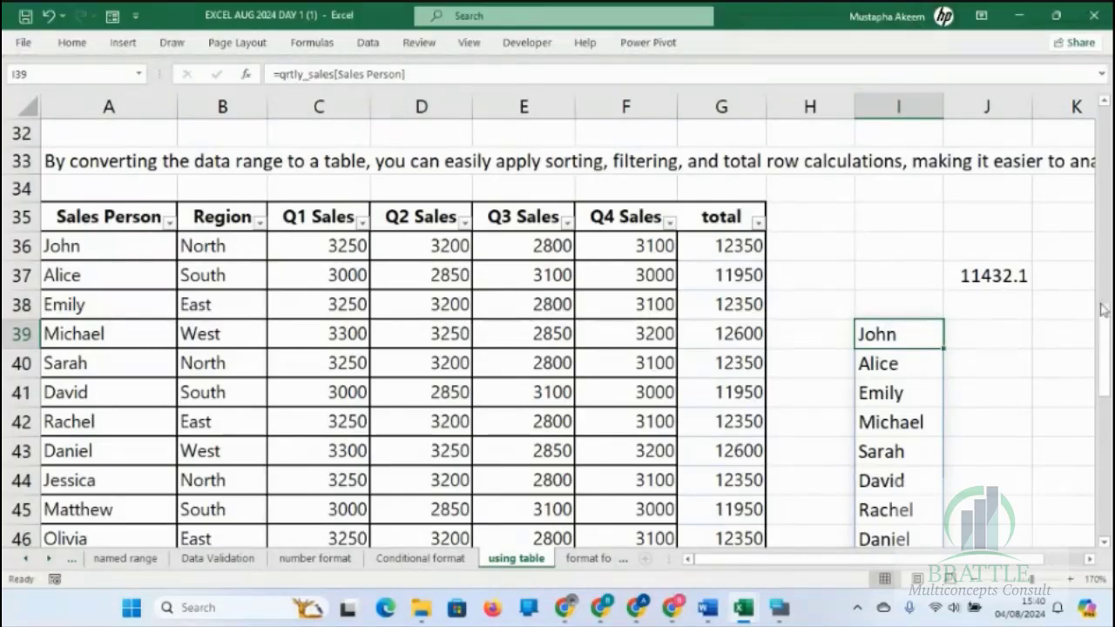
drag(1108, 427, 1107, 363)
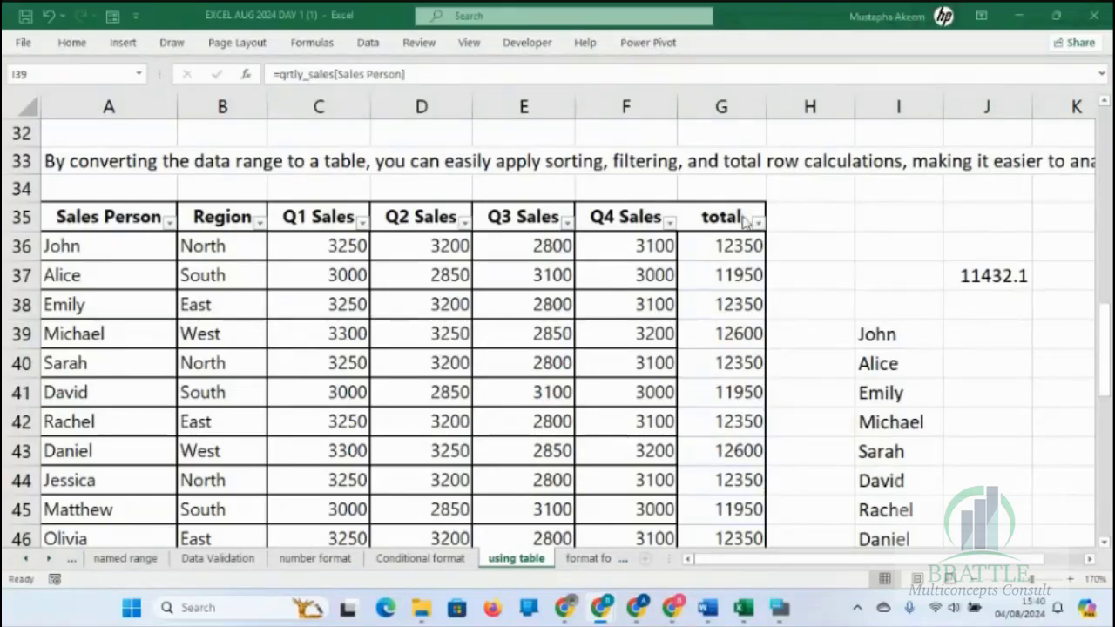
Step: Examine the table name, tools and style options available for the quarterly sales table
click(595, 324)
click(730, 42)
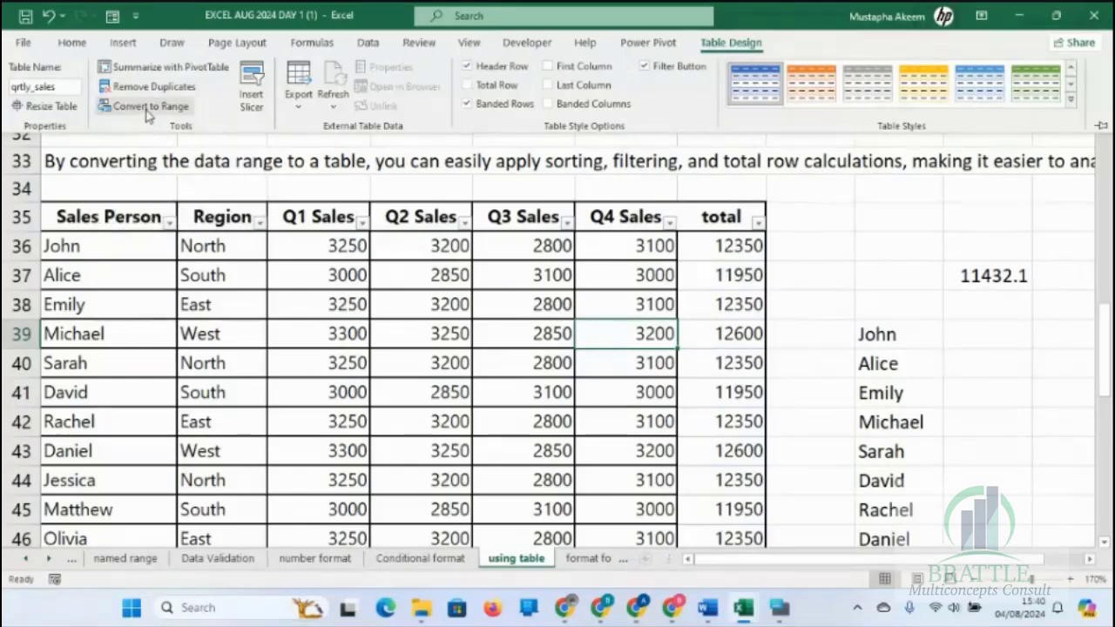
click(168, 277)
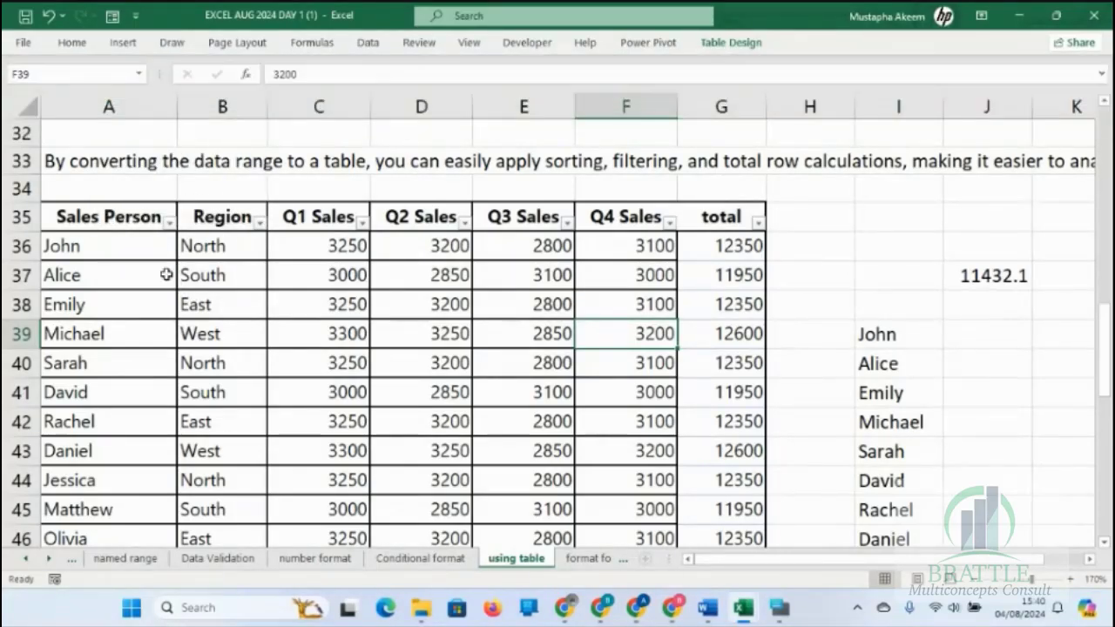
click(116, 216)
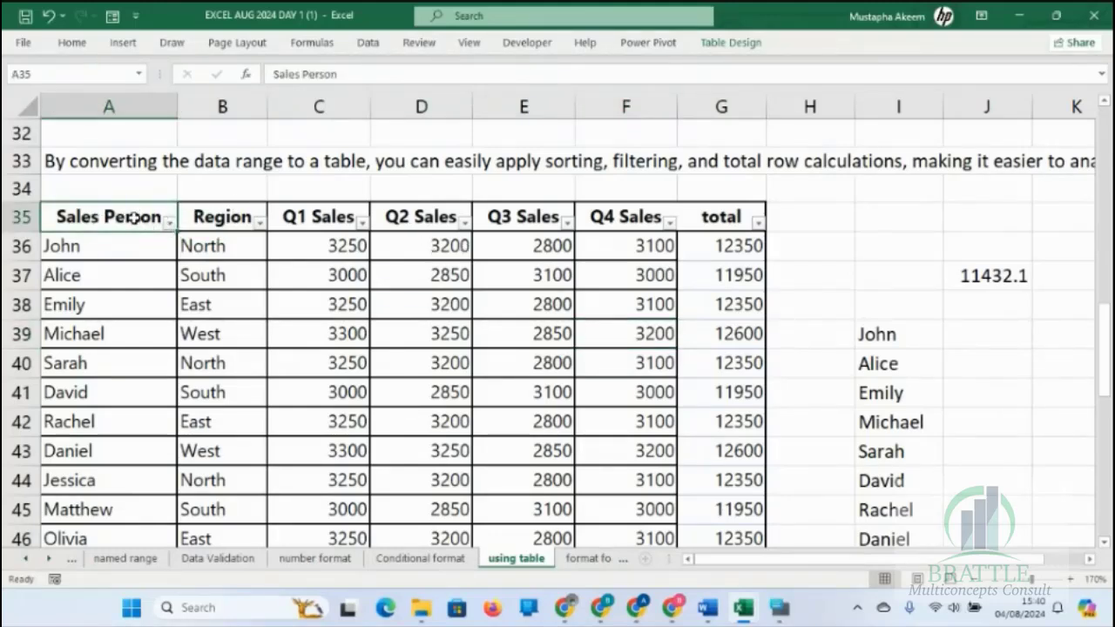
click(141, 277)
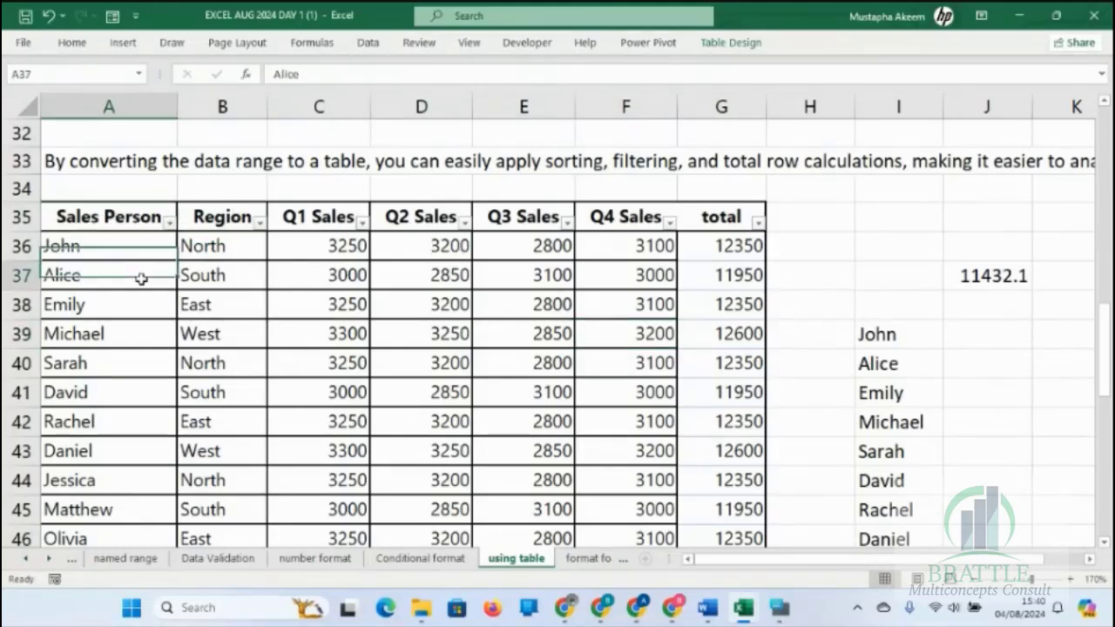
click(731, 44)
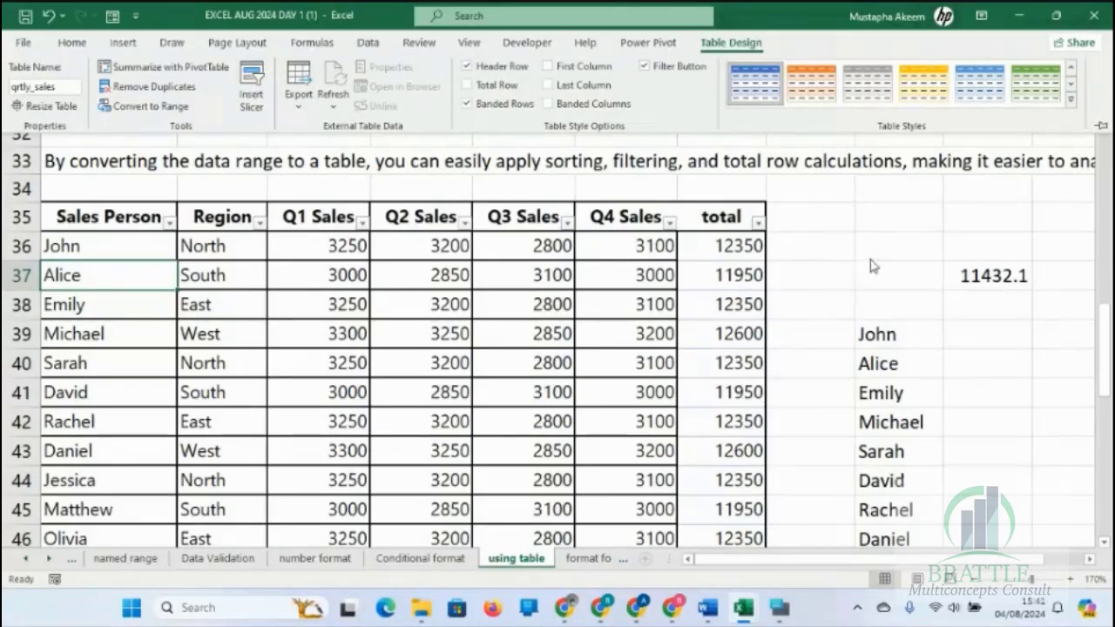
key(ctrl+F1)
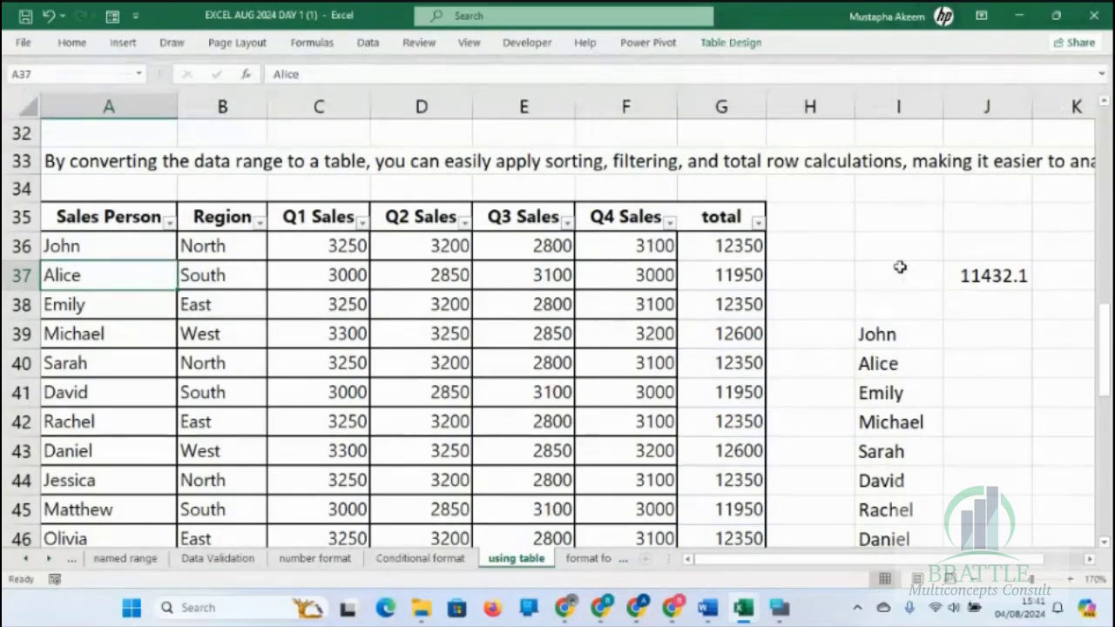
Step: Delete the contents of cell J37 and the Sales Person formula in cell I39
click(963, 274)
key(Delete)
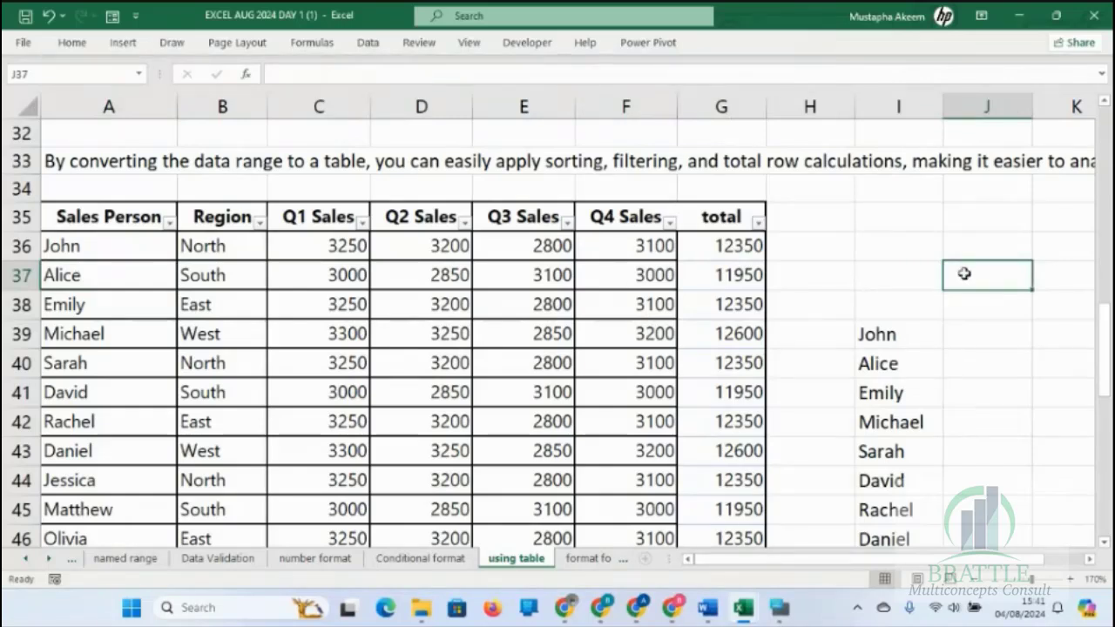
click(888, 340)
key(Delete)
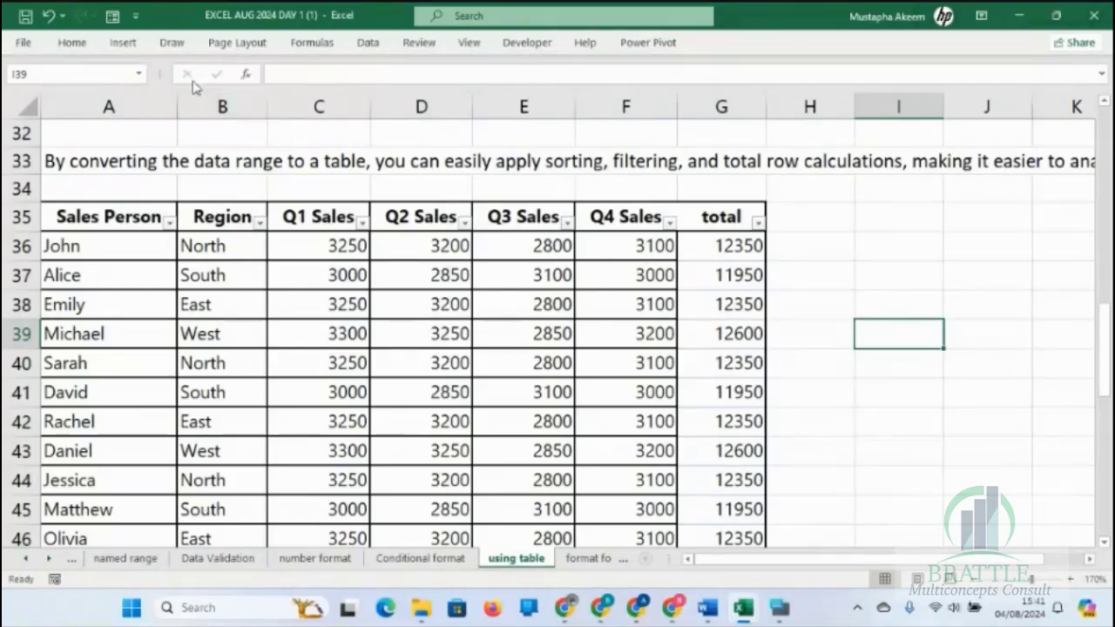
Step: Review the sort and filter options of the Region column, leaving the filter unchanged
click(74, 44)
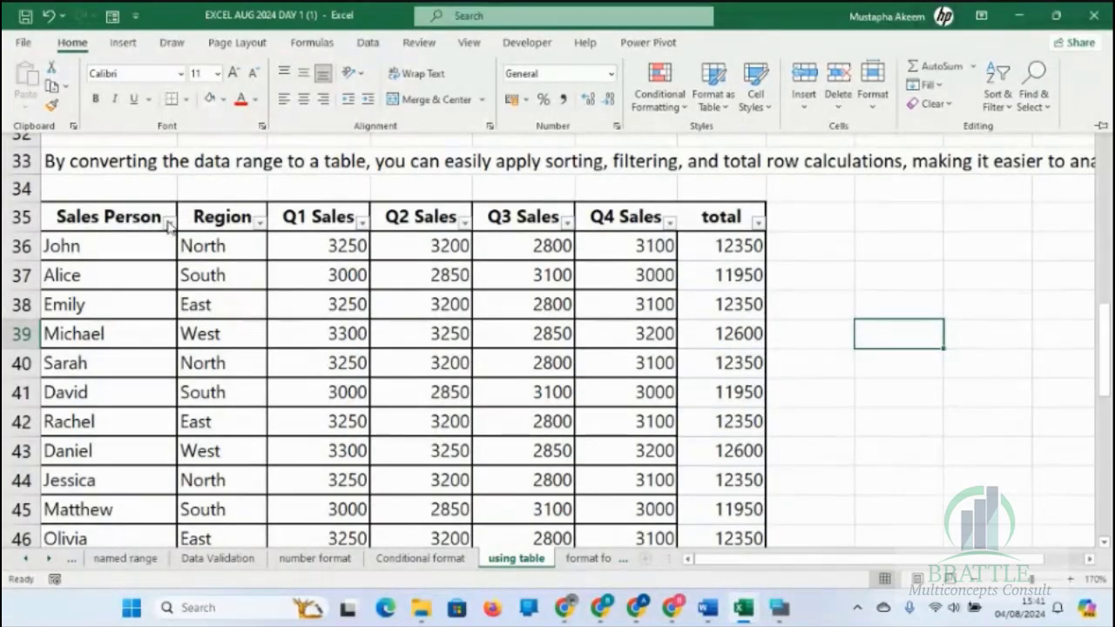
key(Escape)
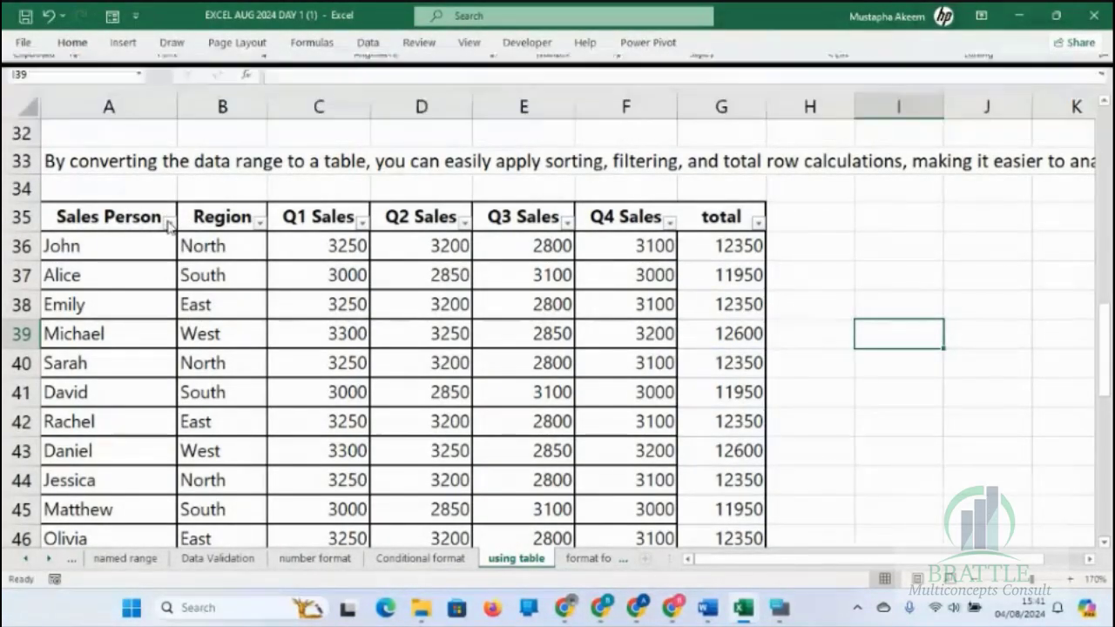
click(261, 225)
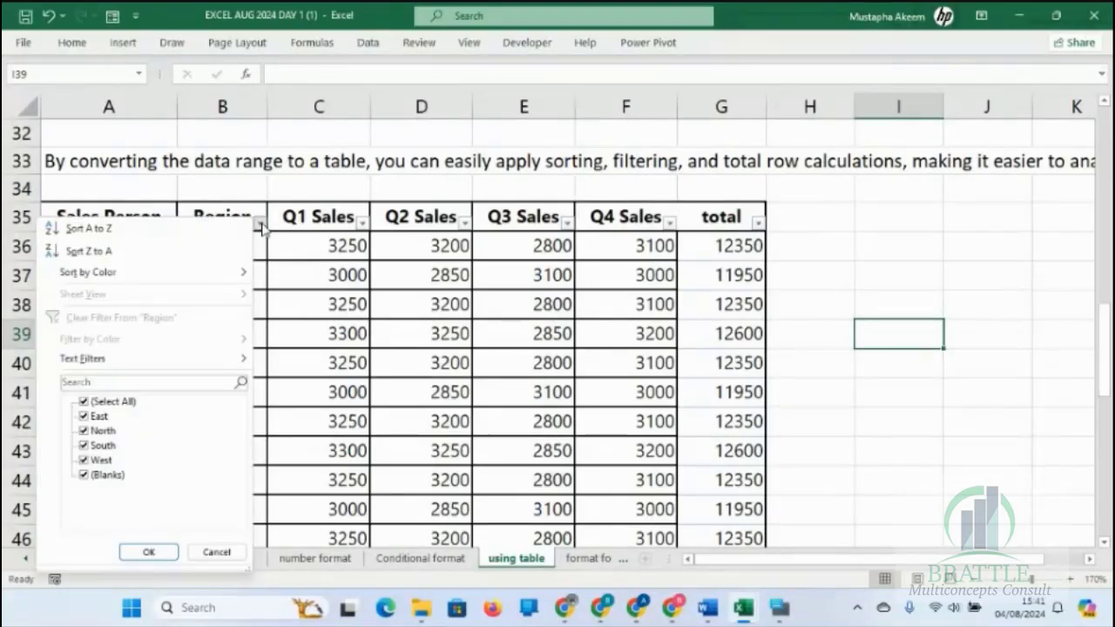
click(440, 302)
click(440, 301)
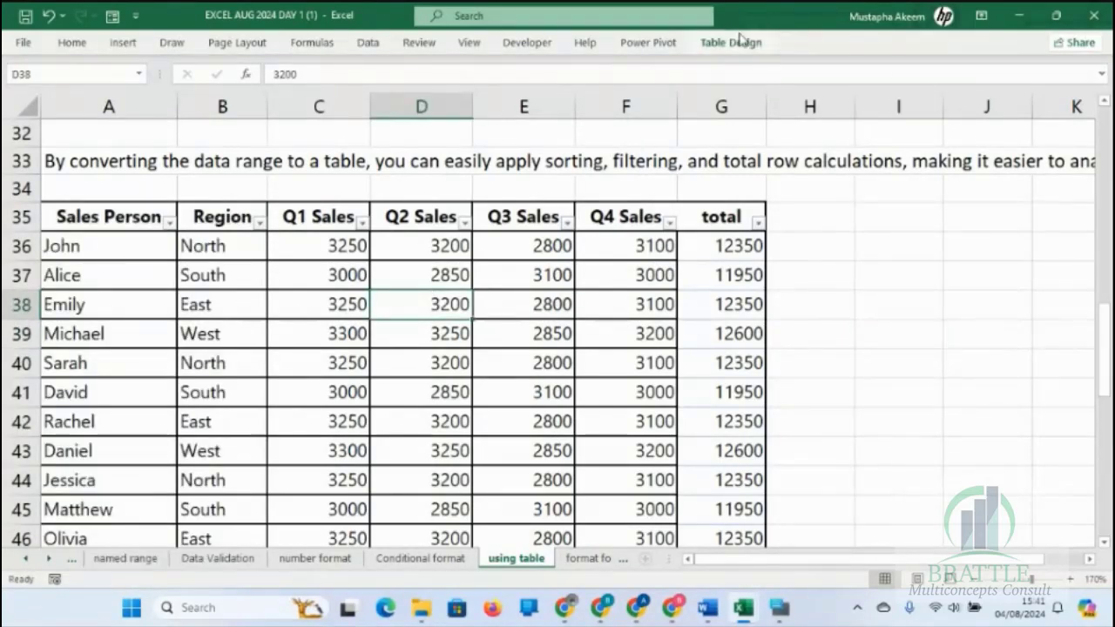
Step: Insert a slicer for the Region field of the quarterly sales table
click(740, 43)
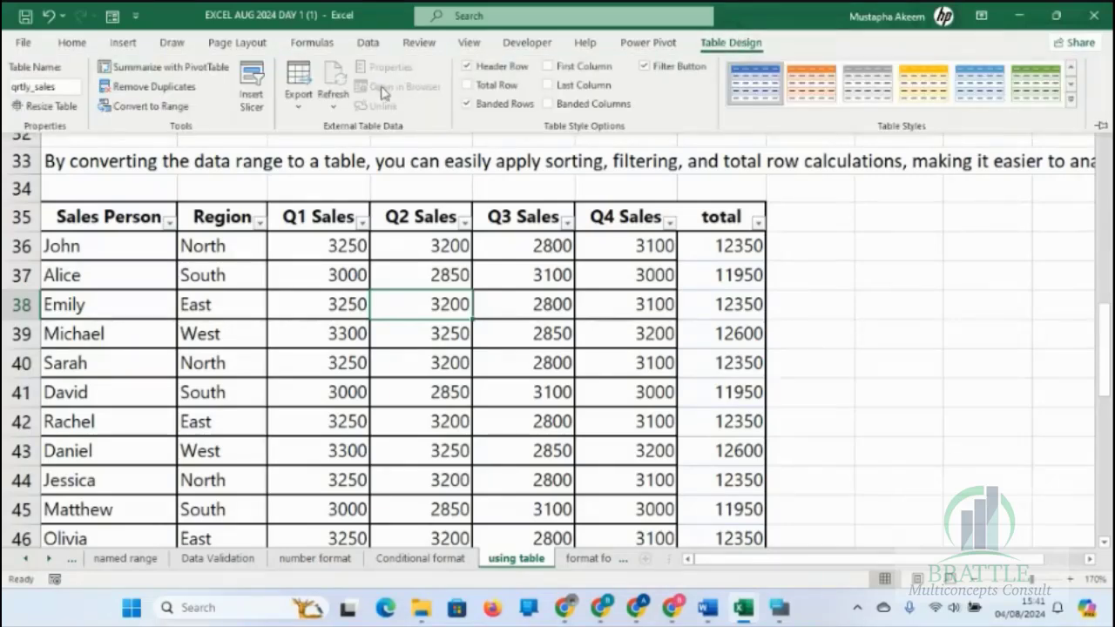
click(252, 89)
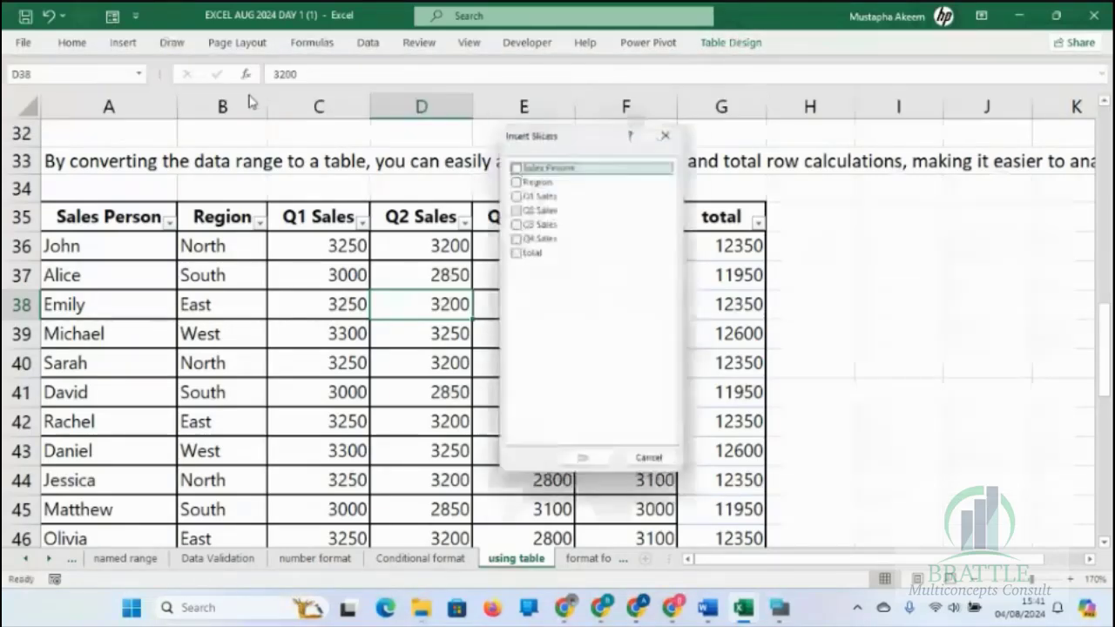
drag(540, 141, 875, 175)
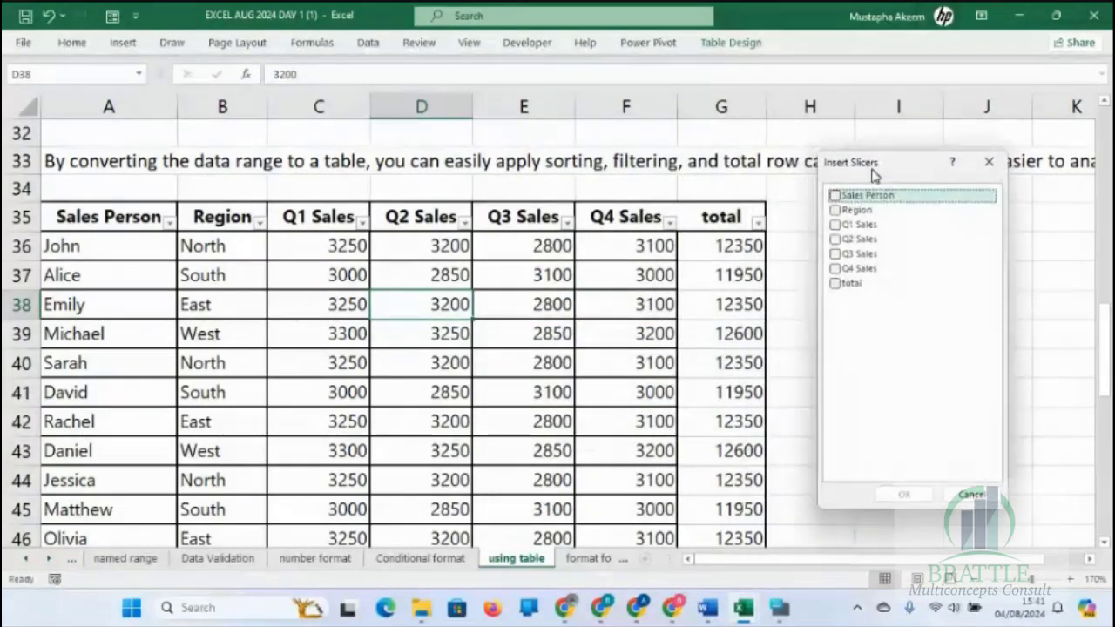
click(835, 212)
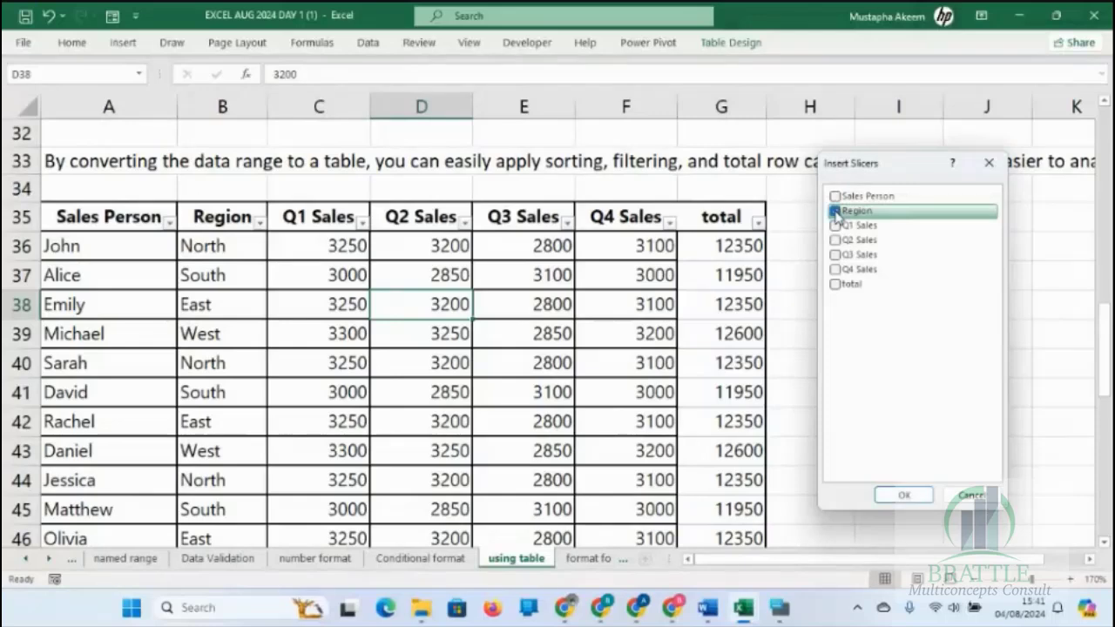
click(903, 495)
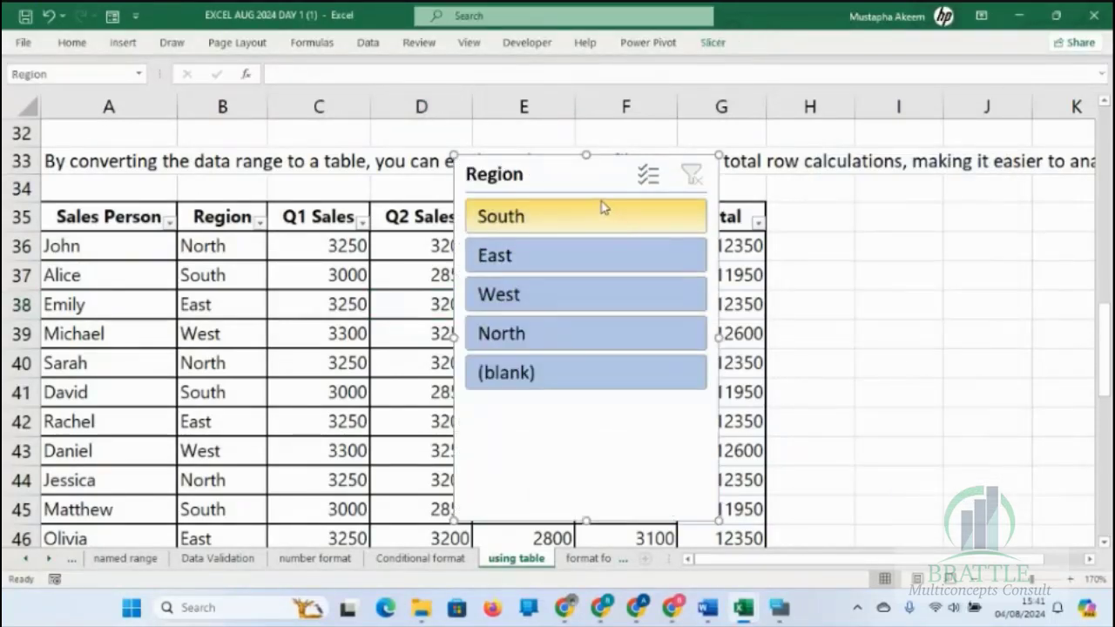
Step: Fit the Region slicer into the empty space beside the total column and filter the table to South
drag(584, 175, 911, 177)
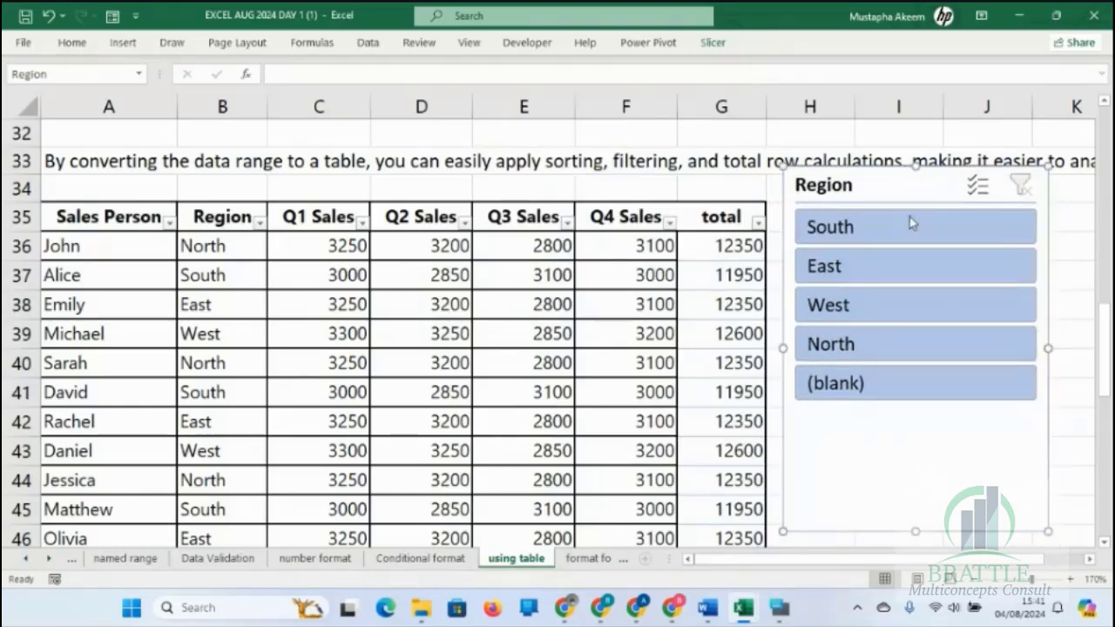
drag(916, 530, 915, 413)
click(899, 227)
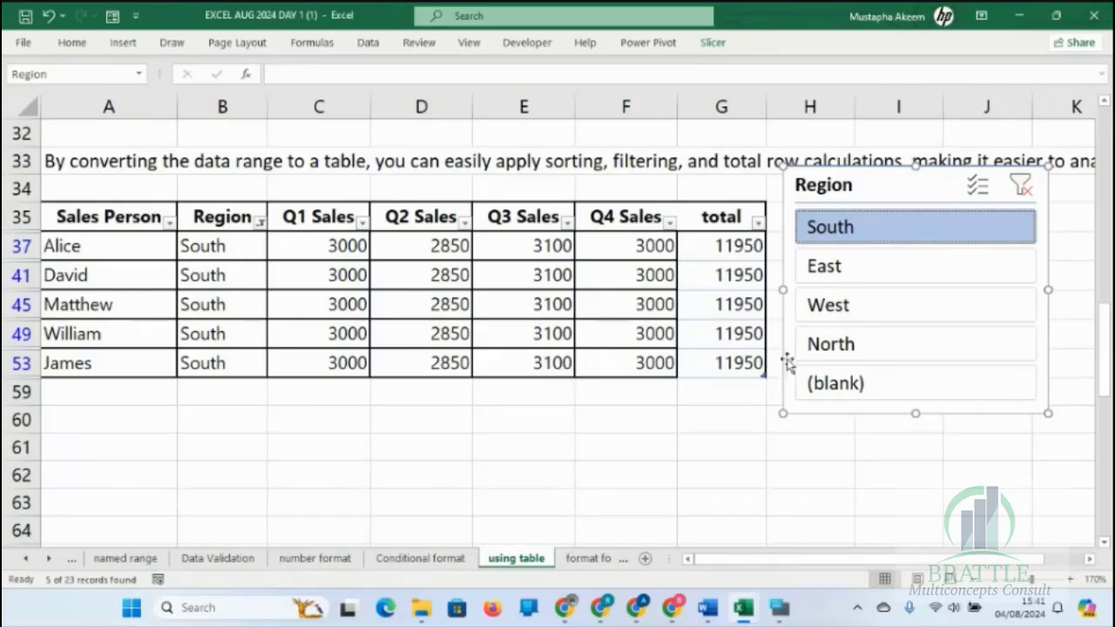
Step: Filter the quarterly sales table to East with the Region slicer, enable multi-select and add West
click(864, 270)
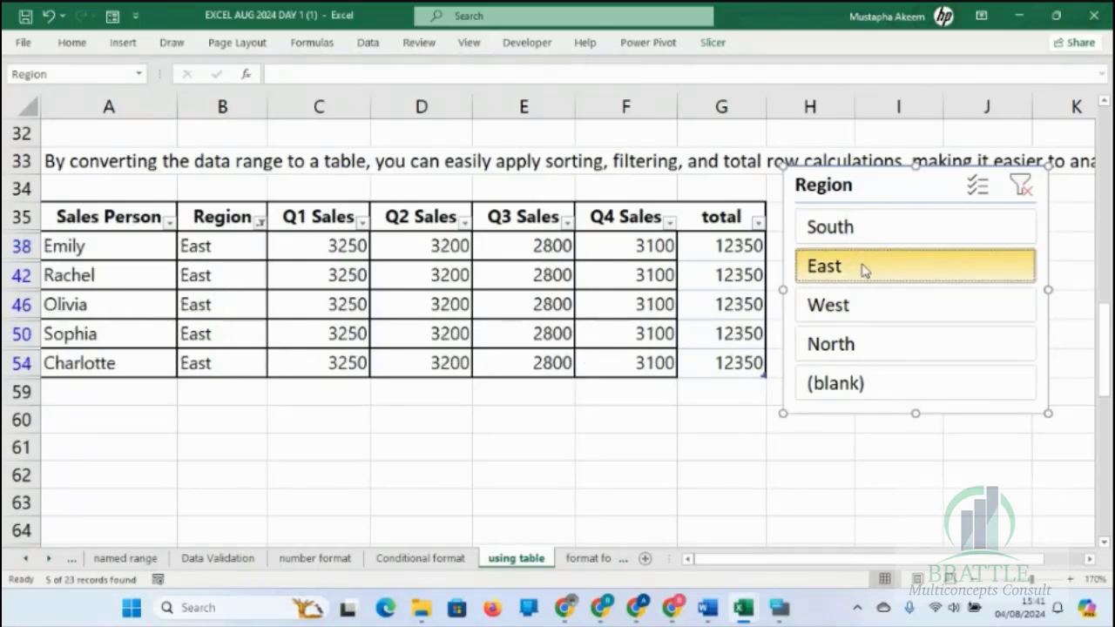
click(978, 196)
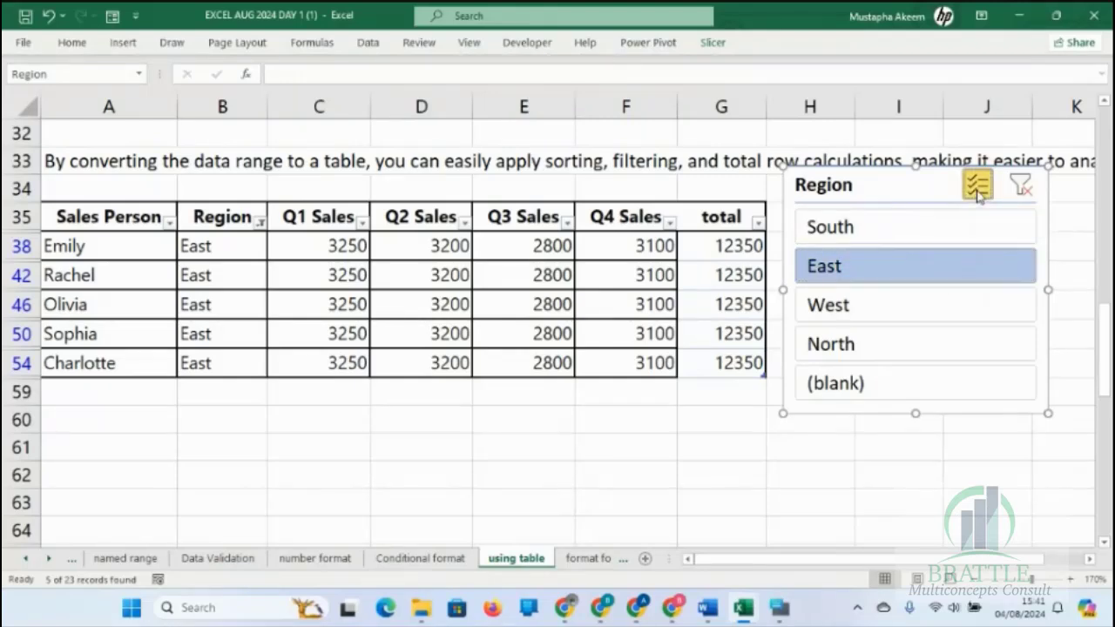
click(858, 304)
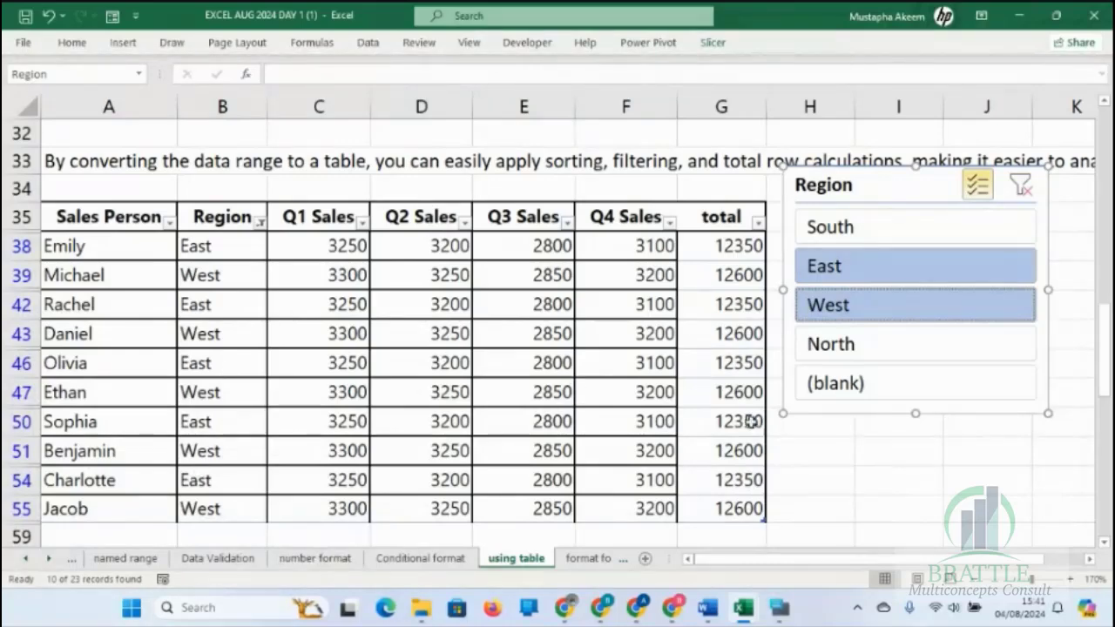
Step: Shrink the Region slicer from its upper corner so it sits clear of the text line above and column H
mouse_move(1106, 348)
mouse_down()
mouse_move(1106, 359)
mouse_move(1107, 327)
mouse_up()
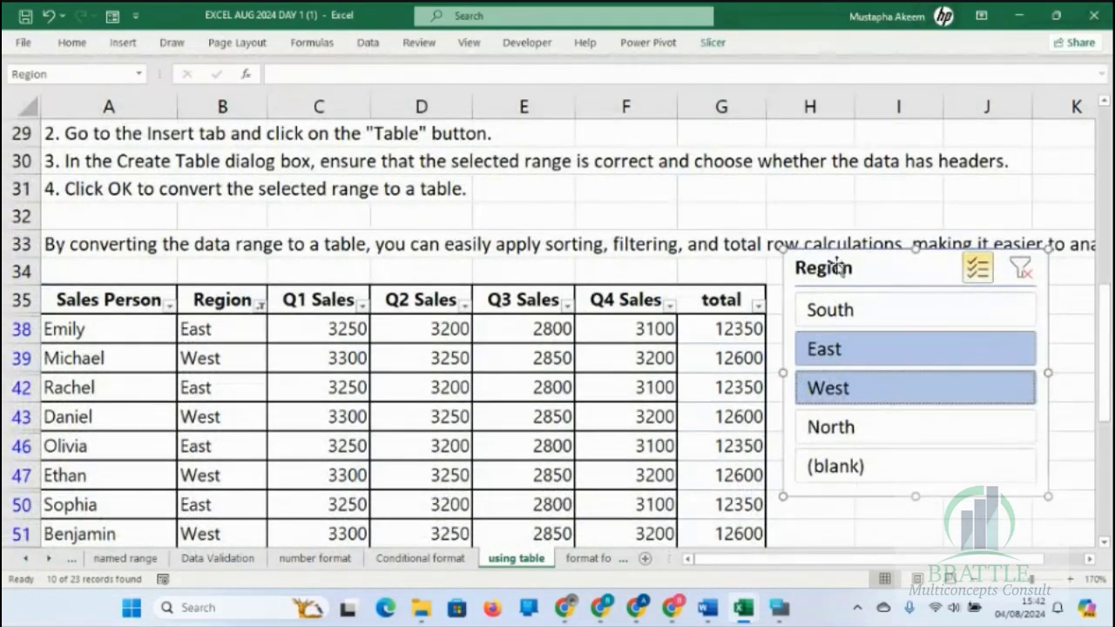
drag(785, 251, 860, 283)
drag(1110, 320, 1109, 326)
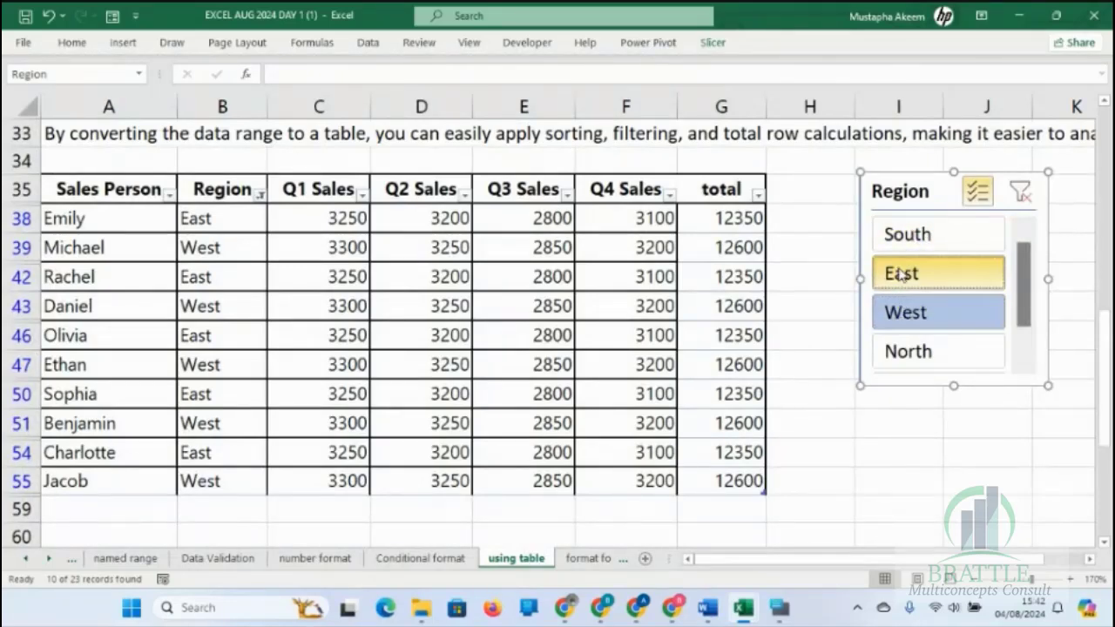
Step: Add North to the East and West slicer selection, switch off multi-select and clear the Region filter
click(900, 270)
drag(903, 314, 915, 240)
click(906, 234)
click(911, 311)
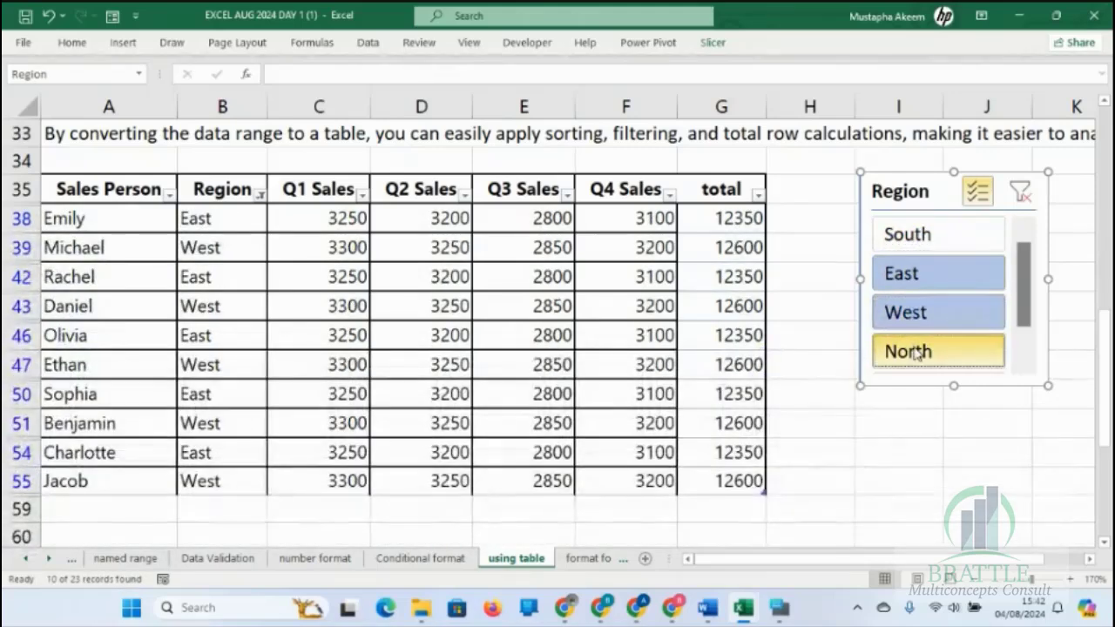
click(910, 349)
click(977, 194)
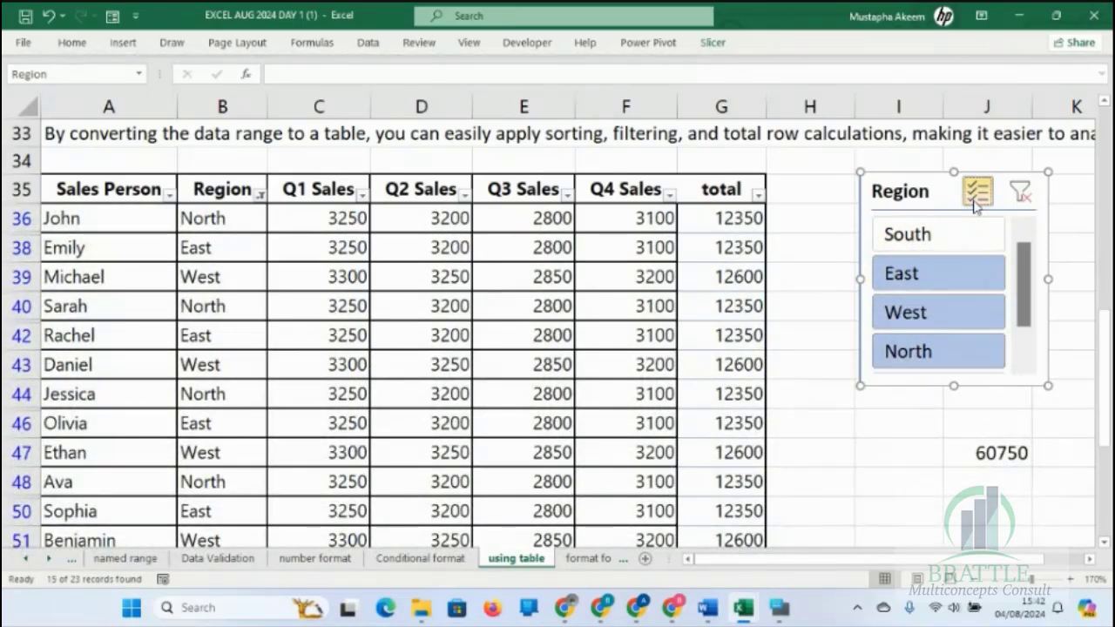
click(1019, 193)
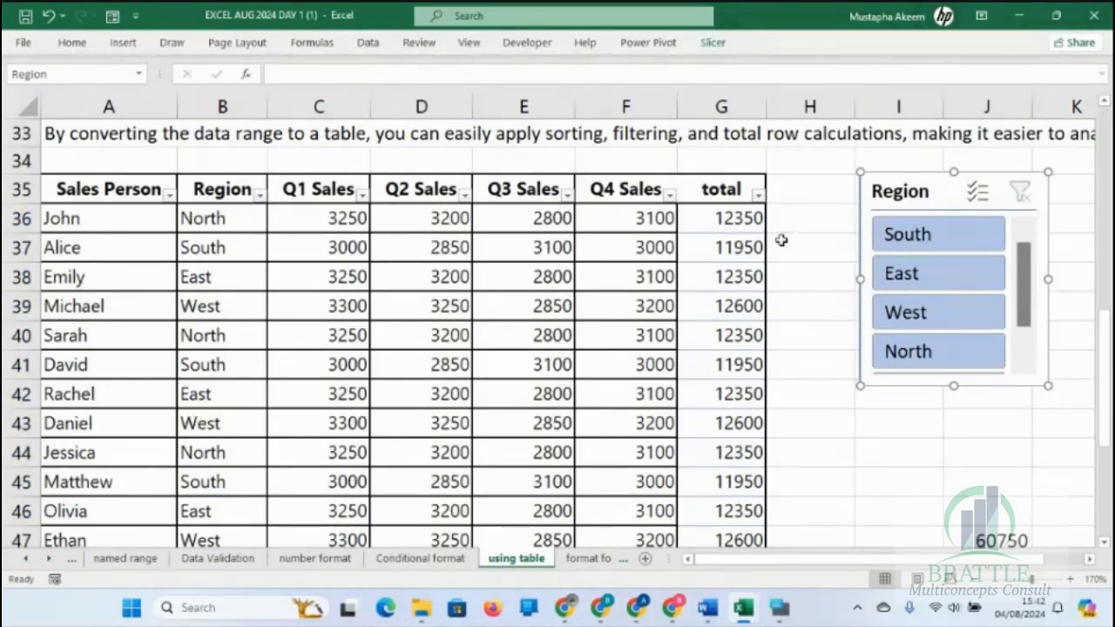
click(474, 278)
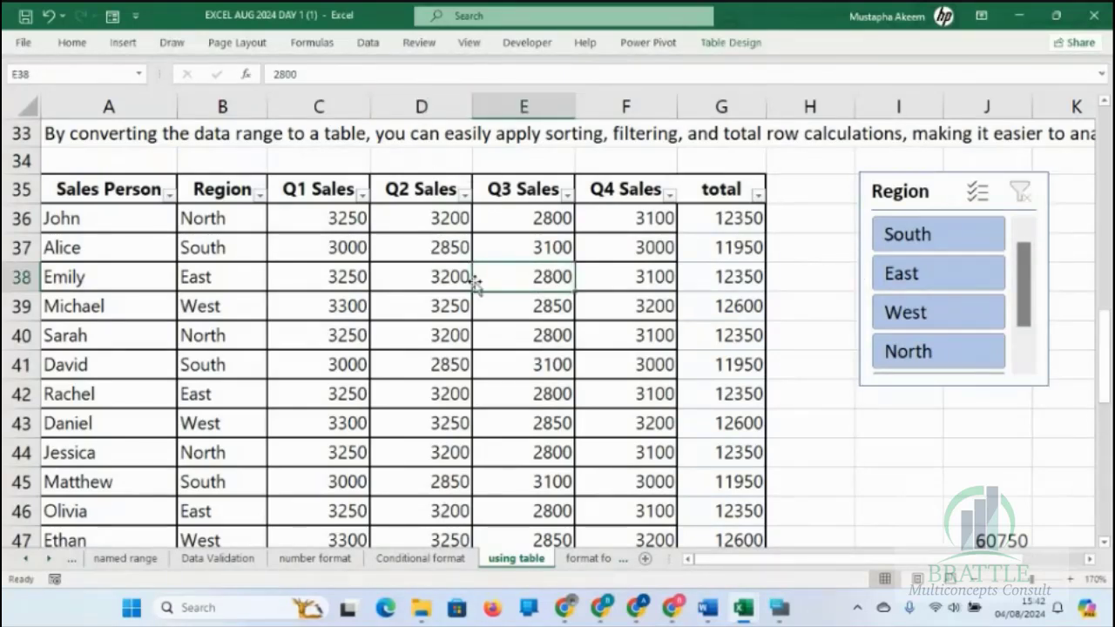
click(950, 191)
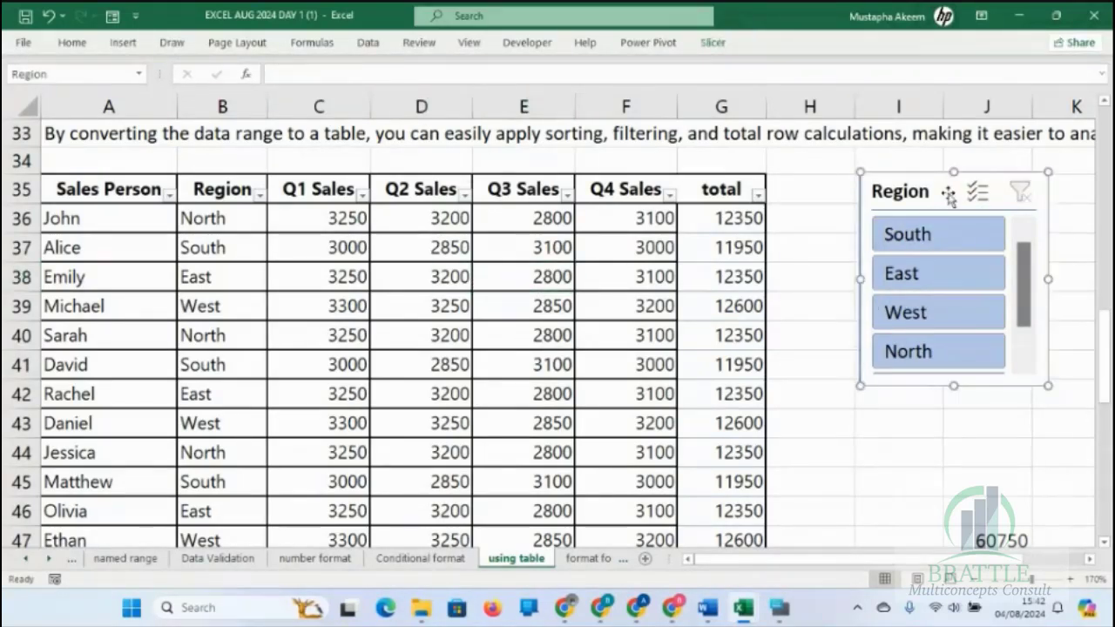
click(713, 44)
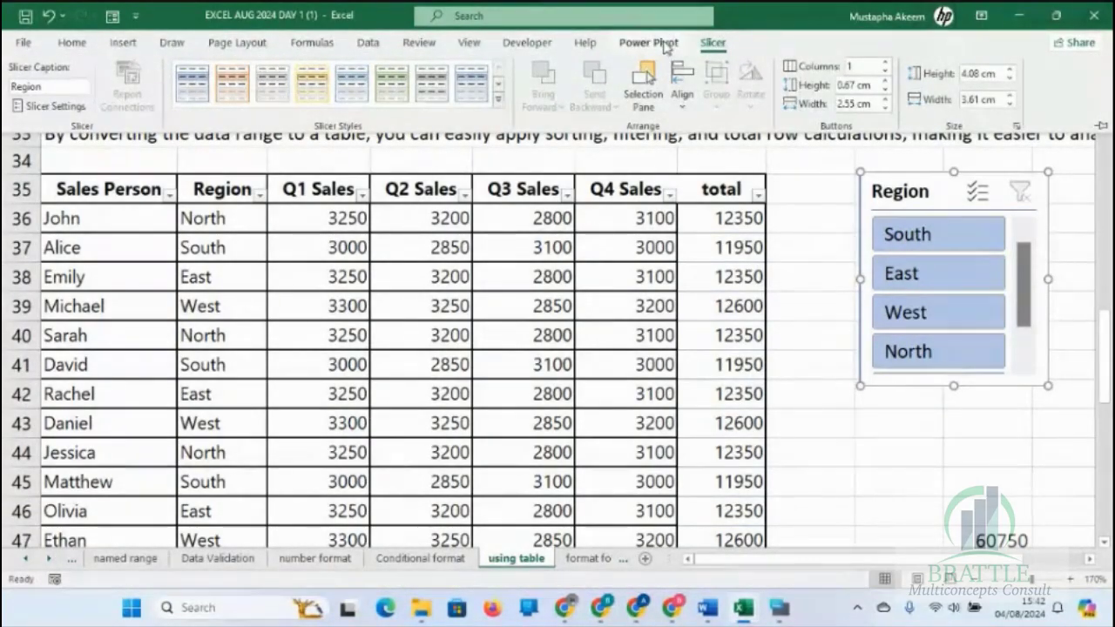
click(665, 44)
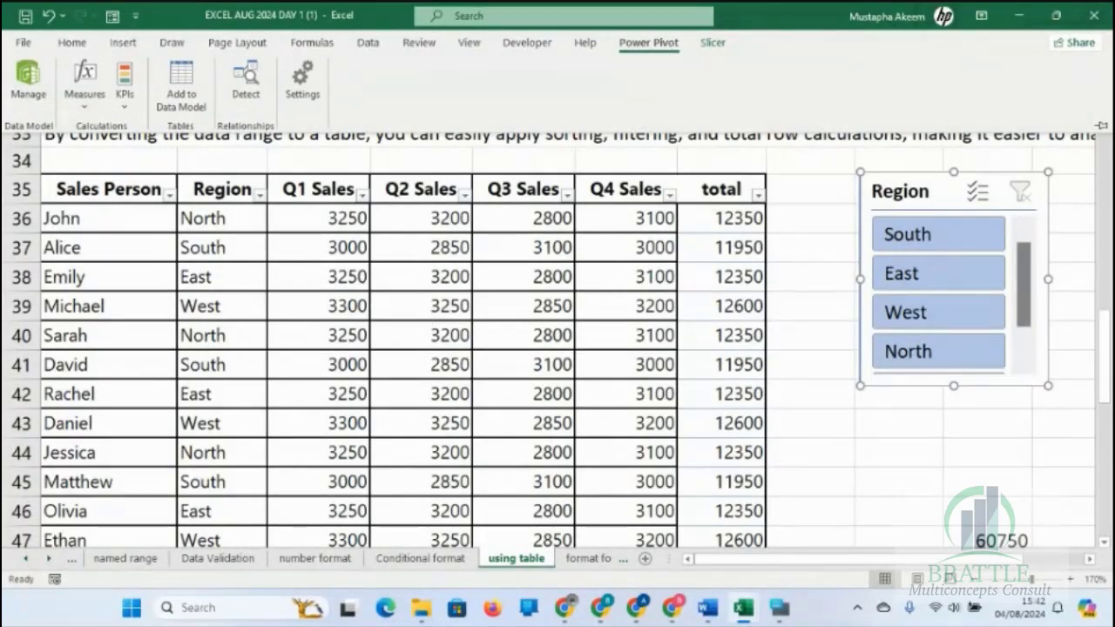
key(Escape)
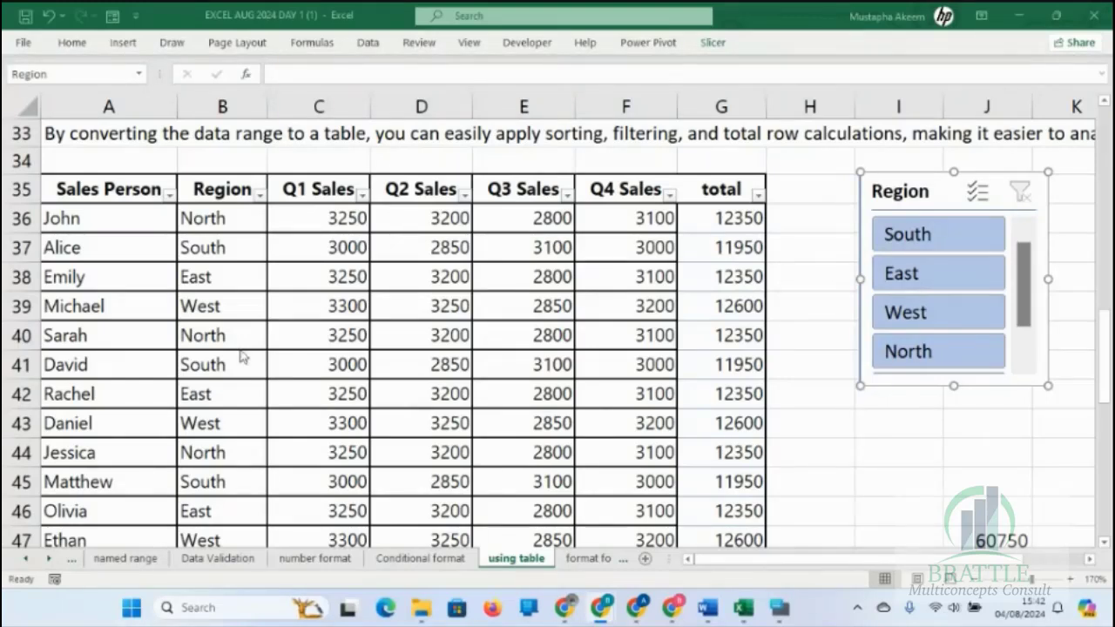
Step: Turn the sales table's header row and banded rows off and back on
click(648, 278)
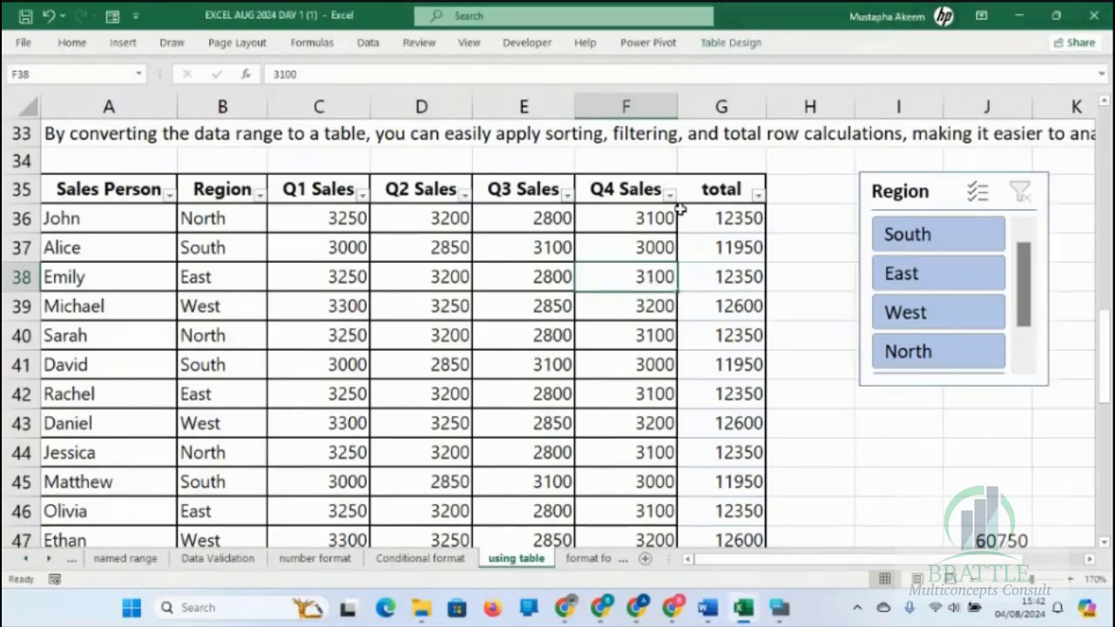
click(736, 41)
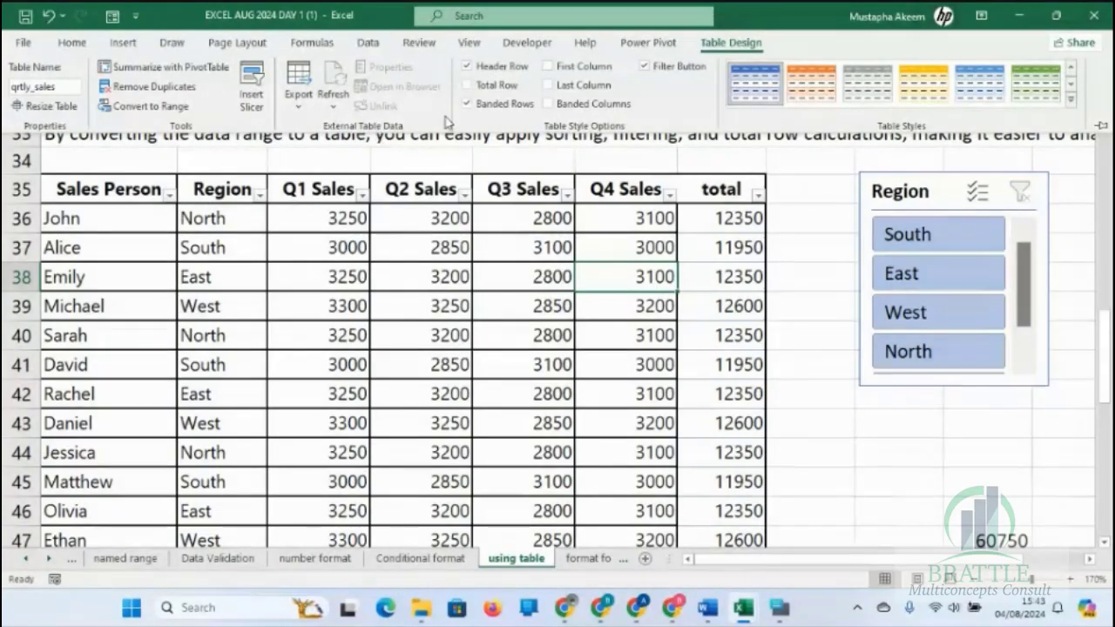
click(468, 67)
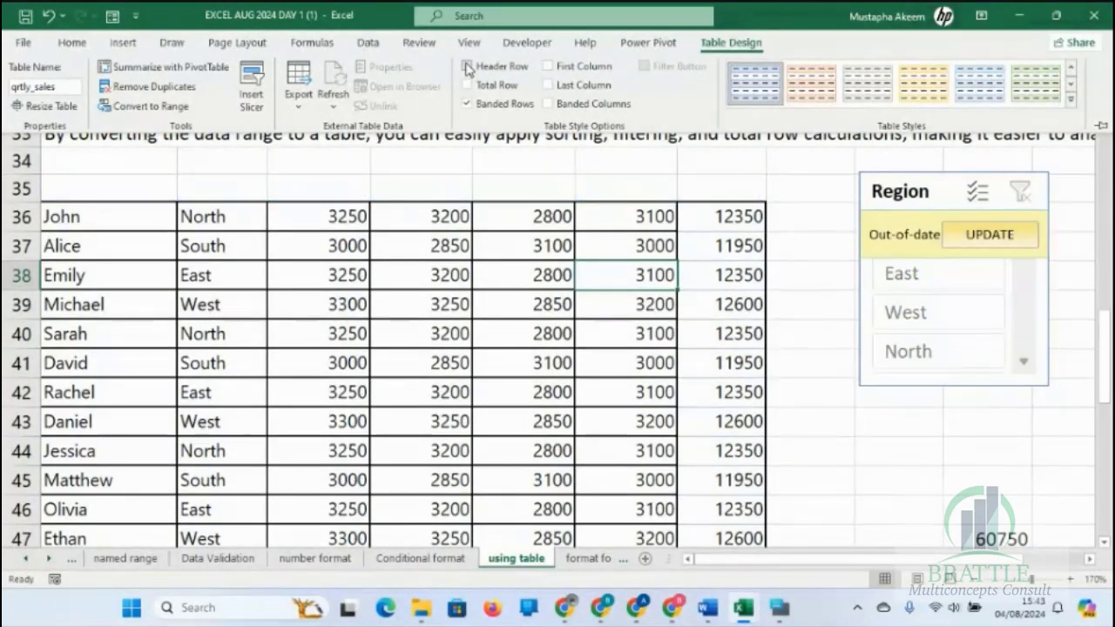
click(466, 68)
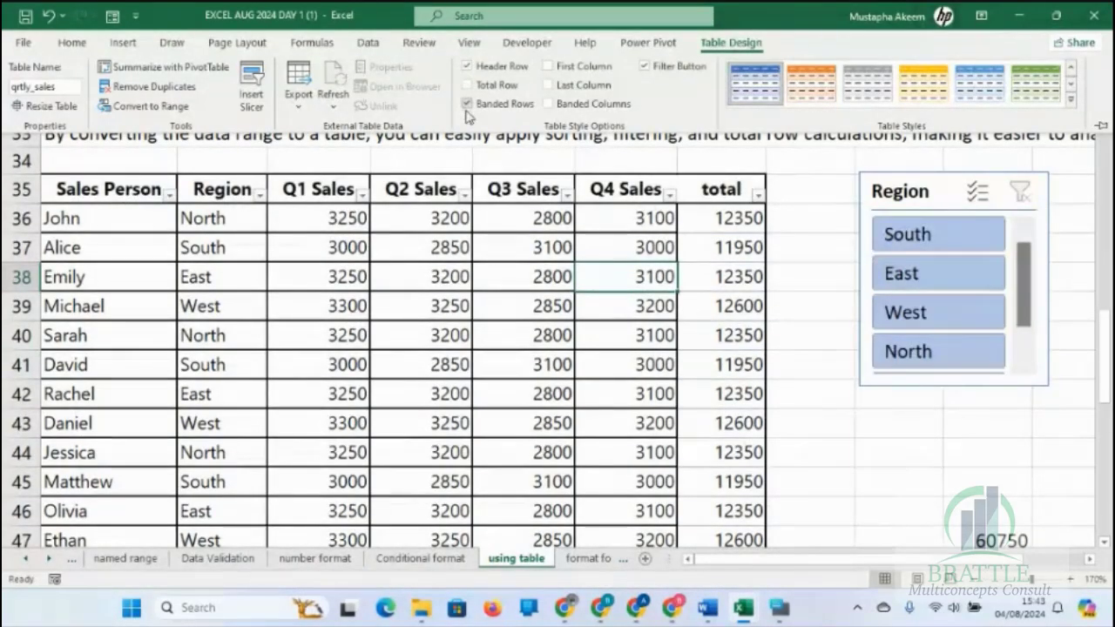
click(467, 104)
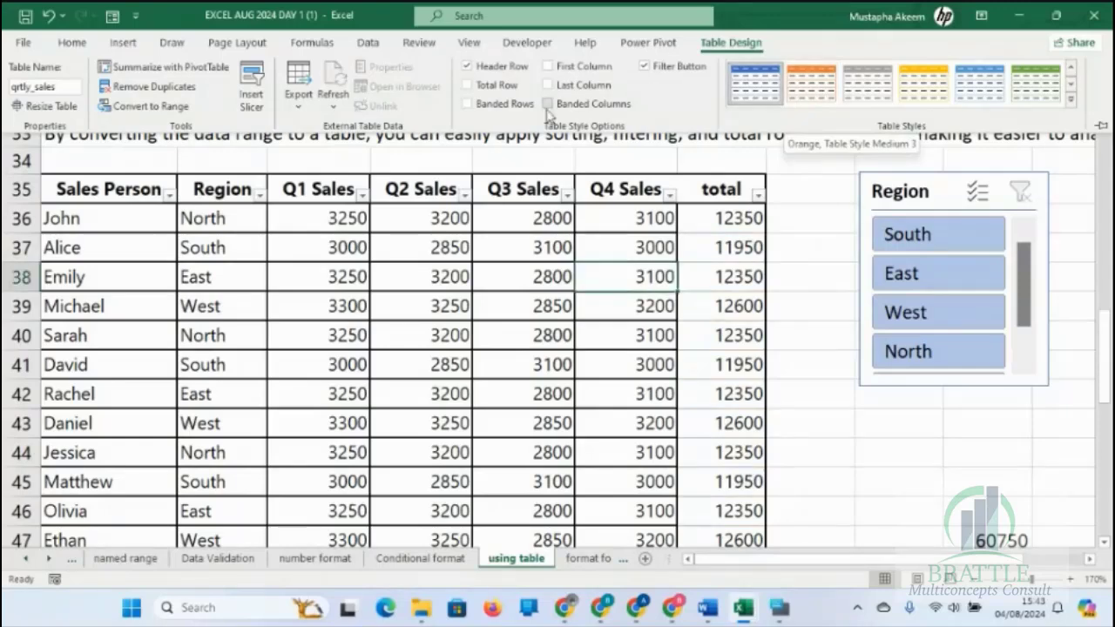
click(468, 85)
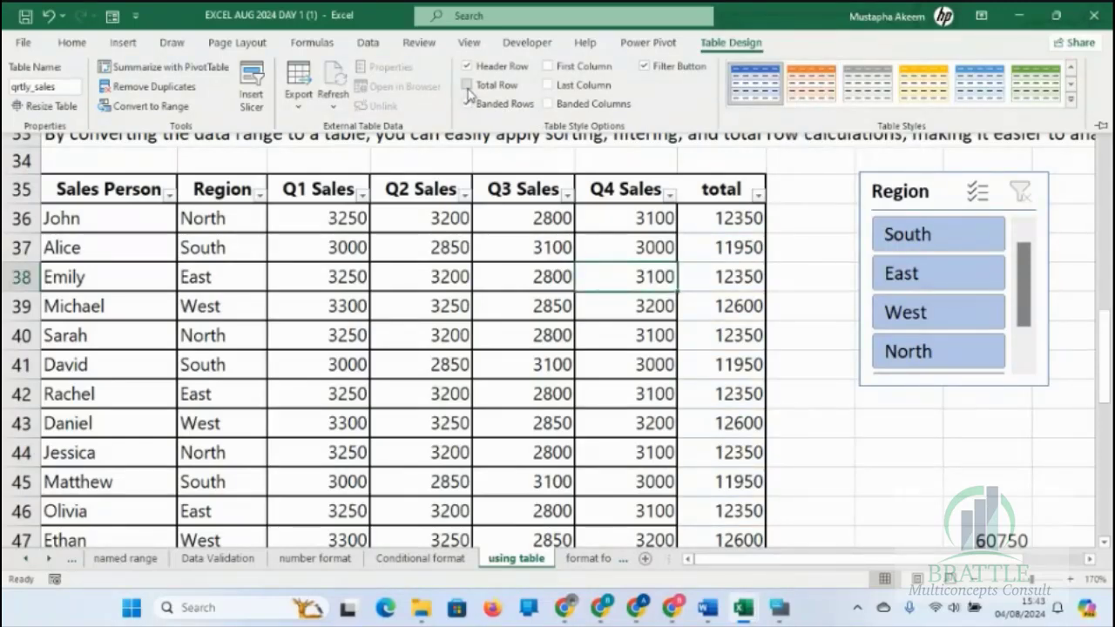
Step: Add a total row to the sales table and set its Q4 Sales cell to Sum
click(467, 84)
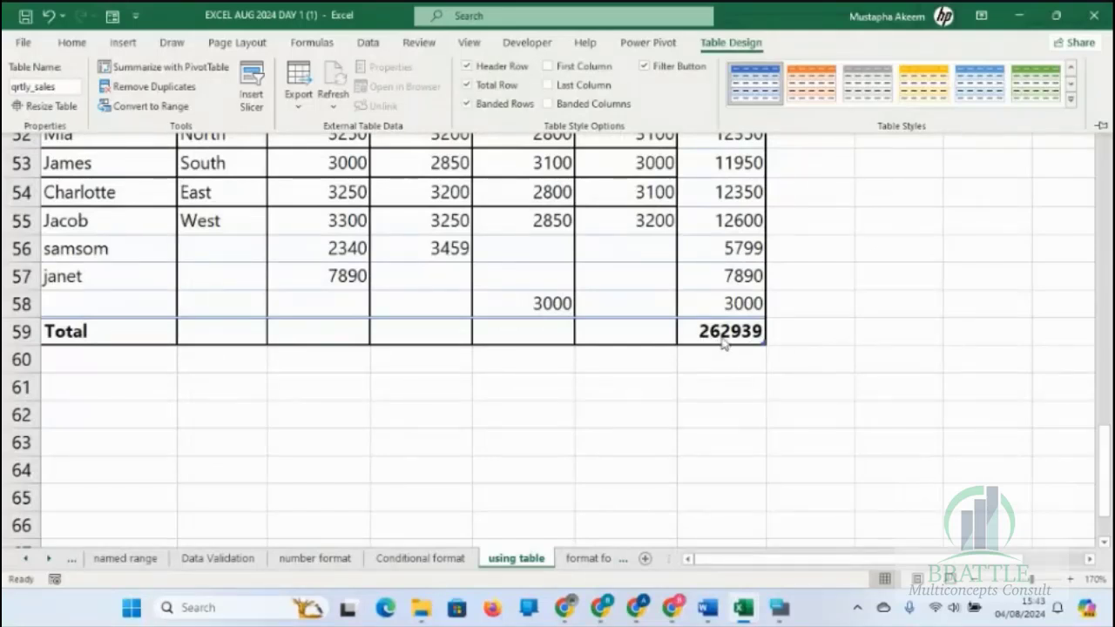
click(723, 342)
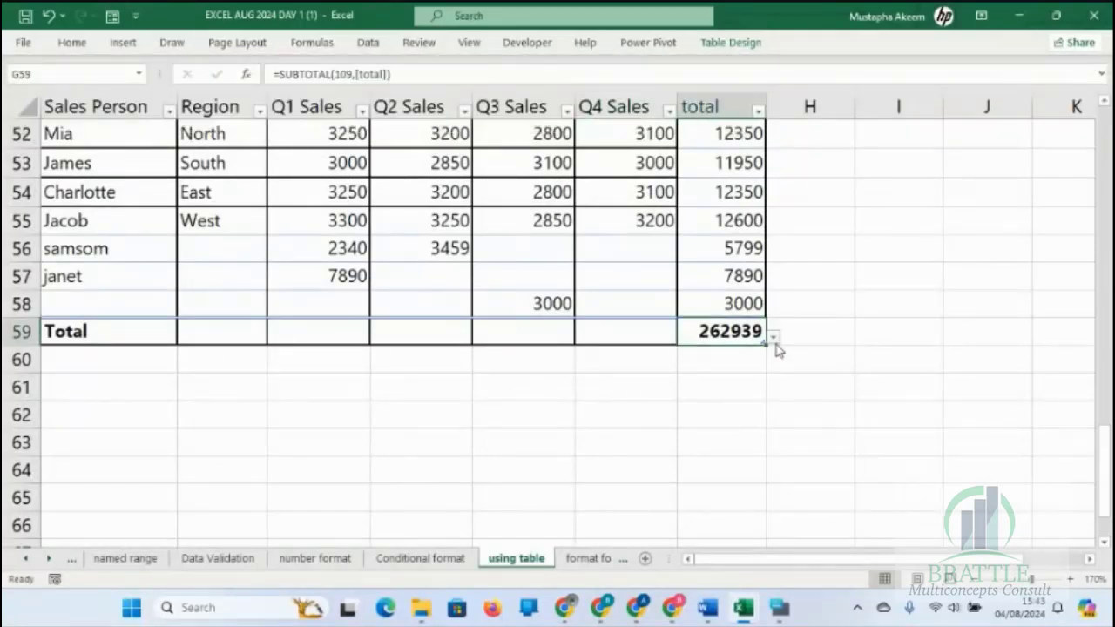
click(773, 336)
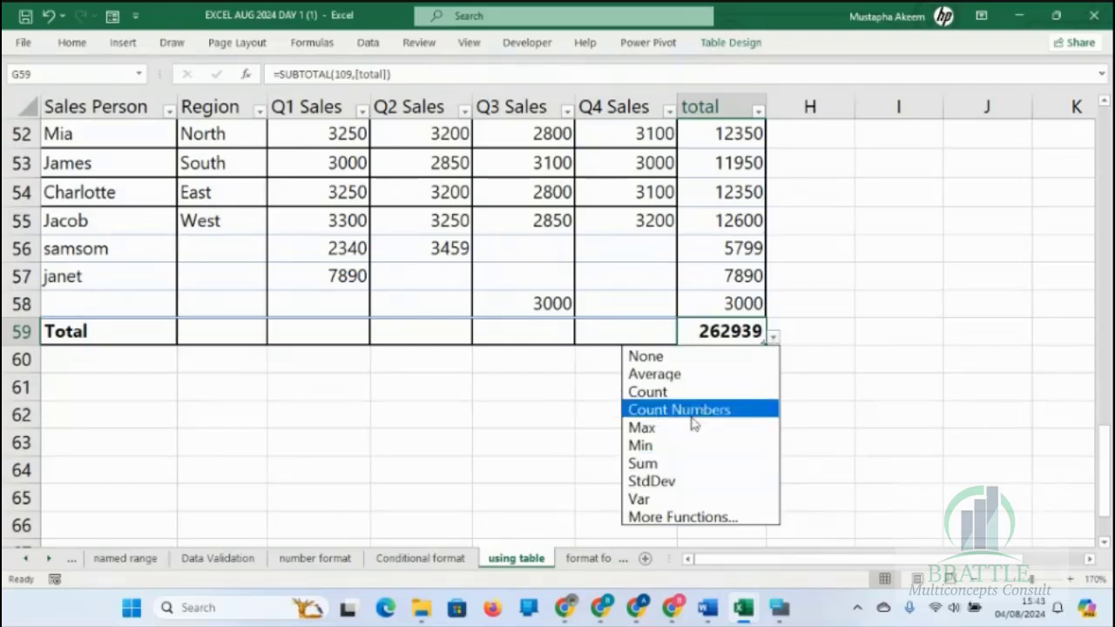
click(658, 331)
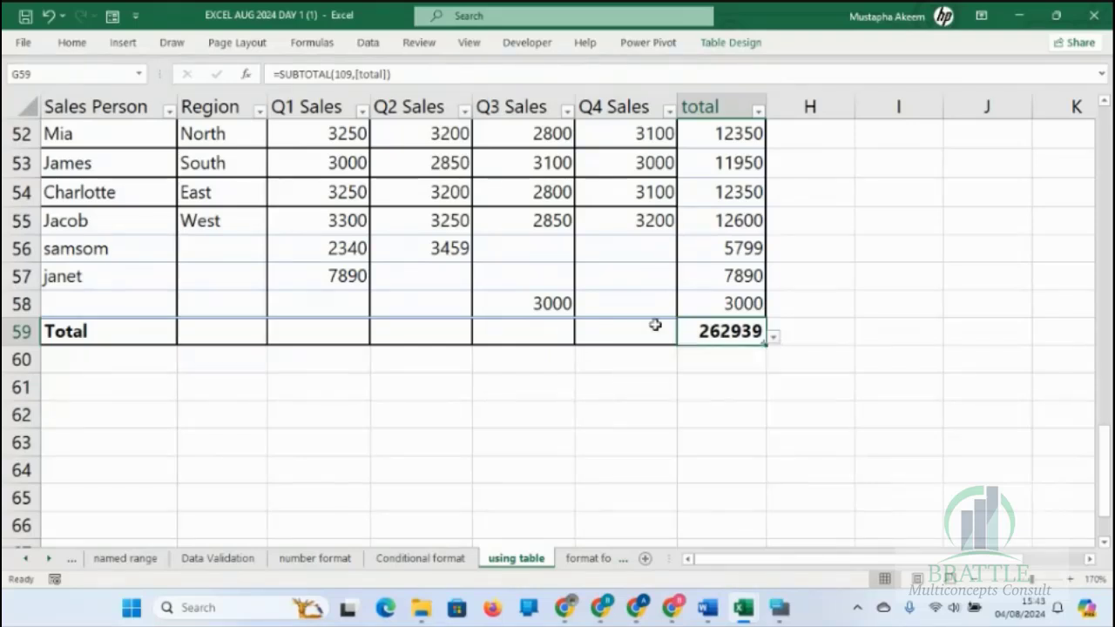
click(655, 325)
click(685, 338)
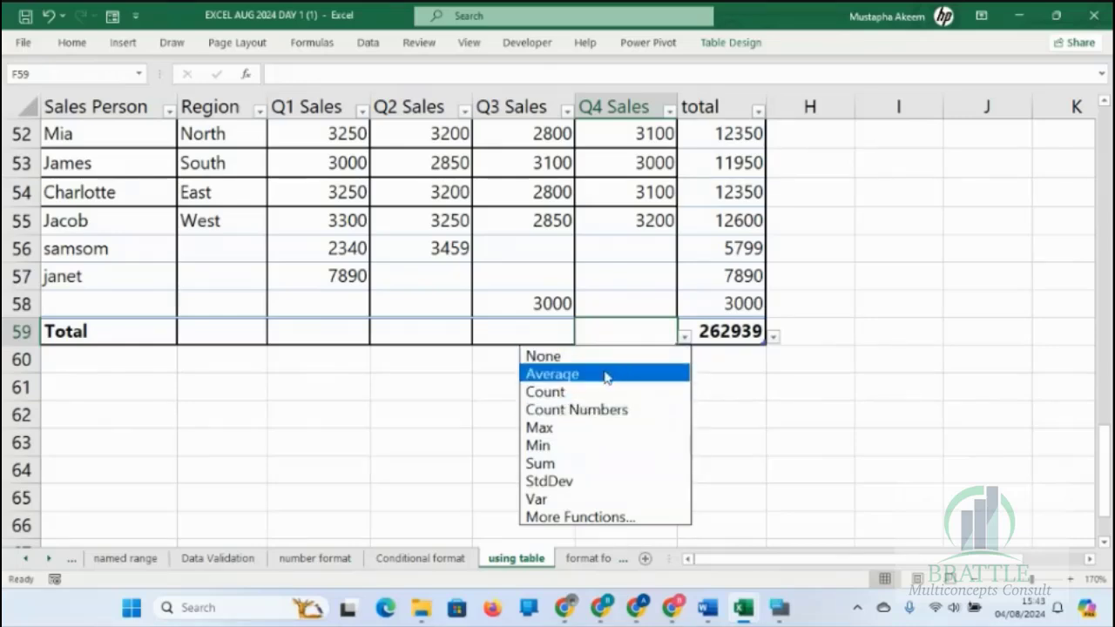
click(566, 464)
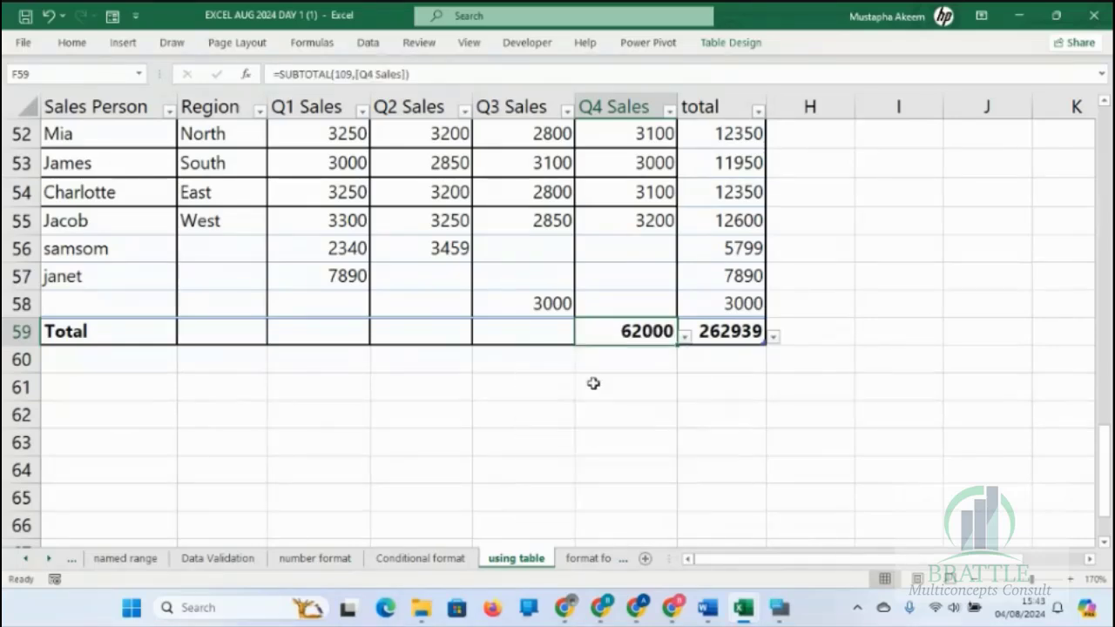
Step: Remove the total row from the sales table and select the emptied cell G59
click(545, 336)
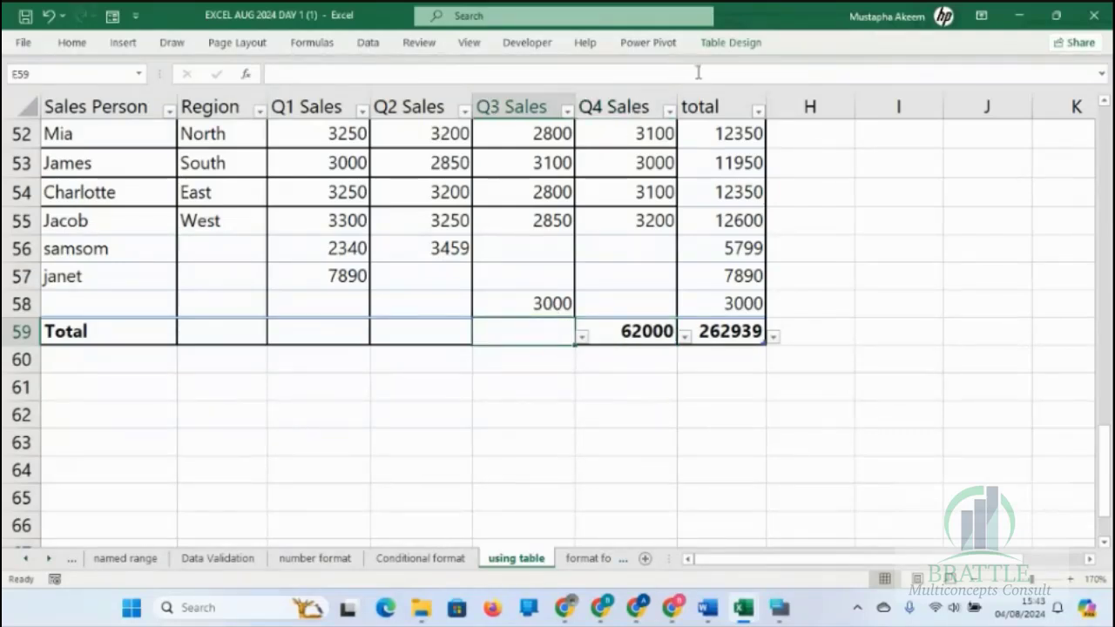
click(628, 184)
click(736, 45)
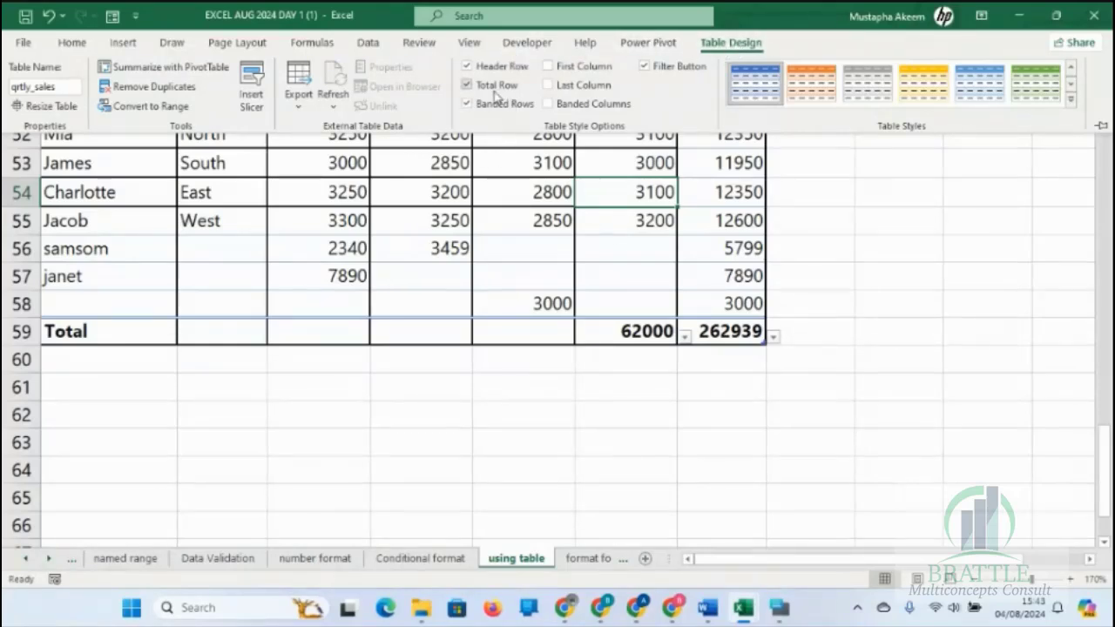
click(467, 85)
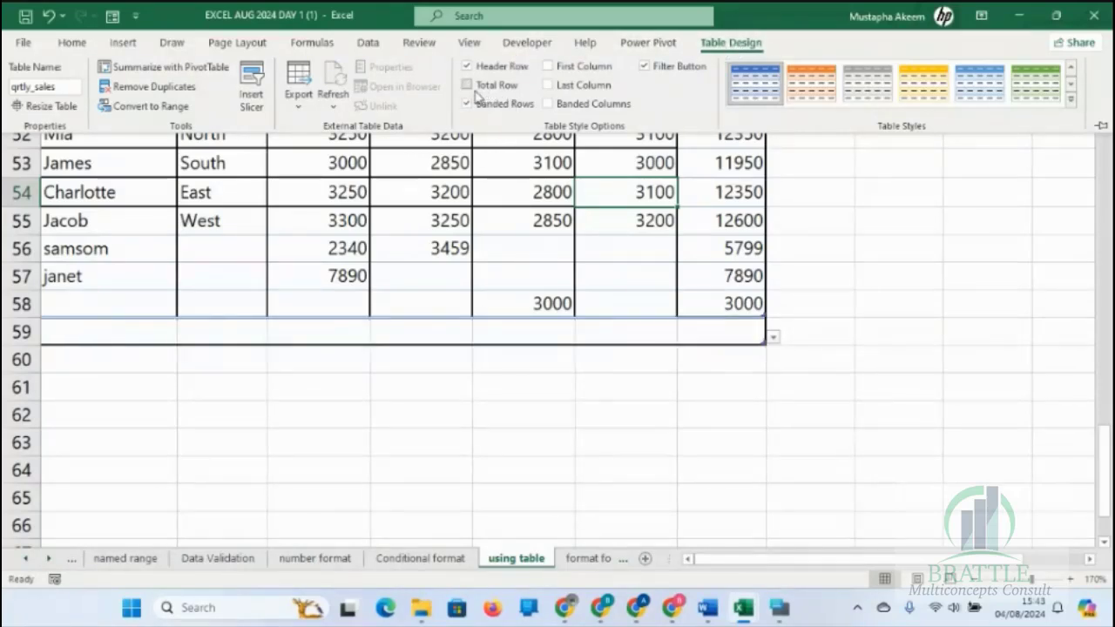
click(721, 341)
click(719, 332)
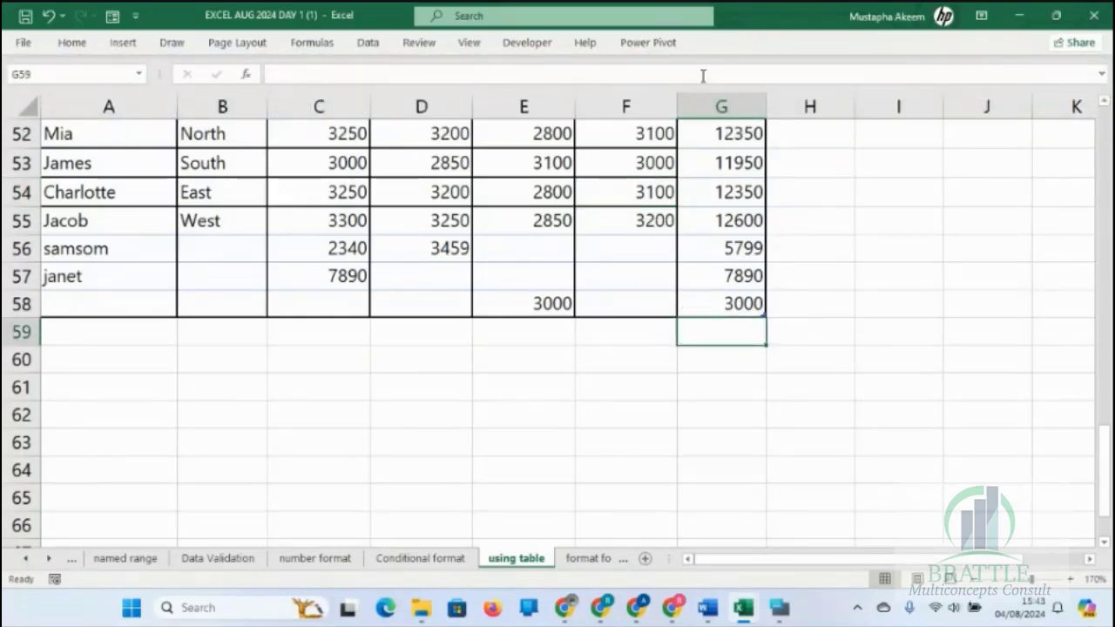
Step: Switch to the format for print sheet, check its print preview and settings, and return to the sheet
click(580, 558)
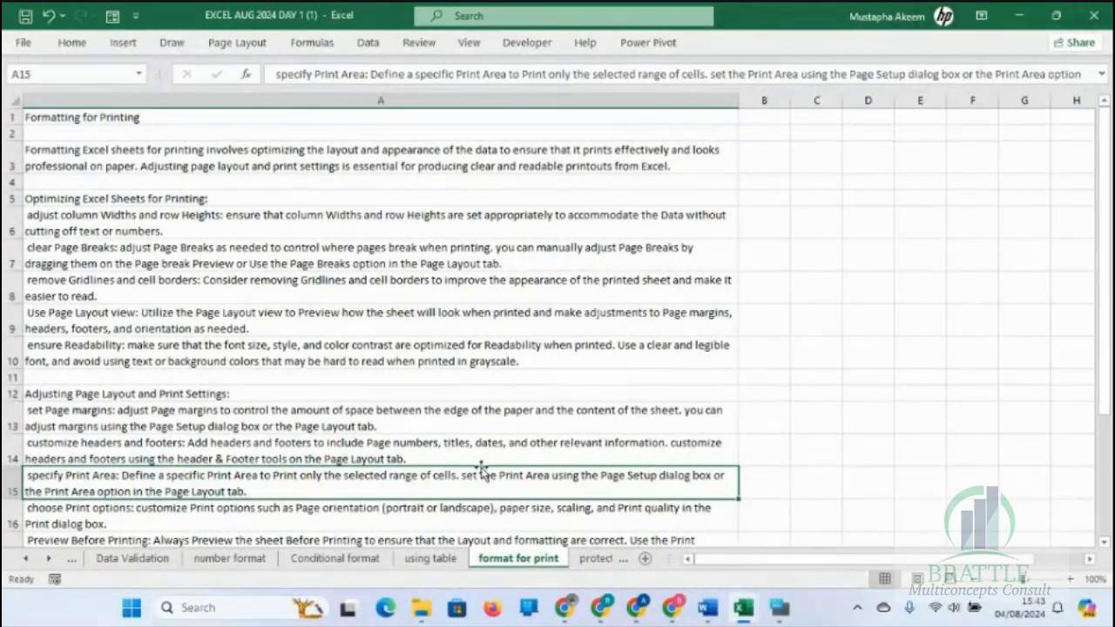
click(271, 282)
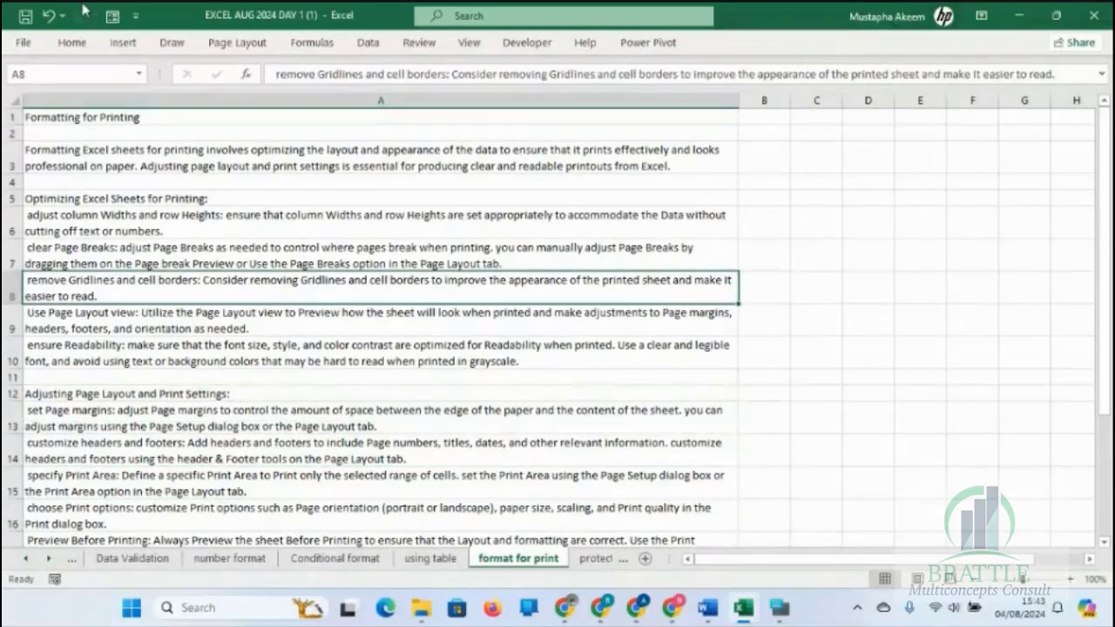
click(24, 44)
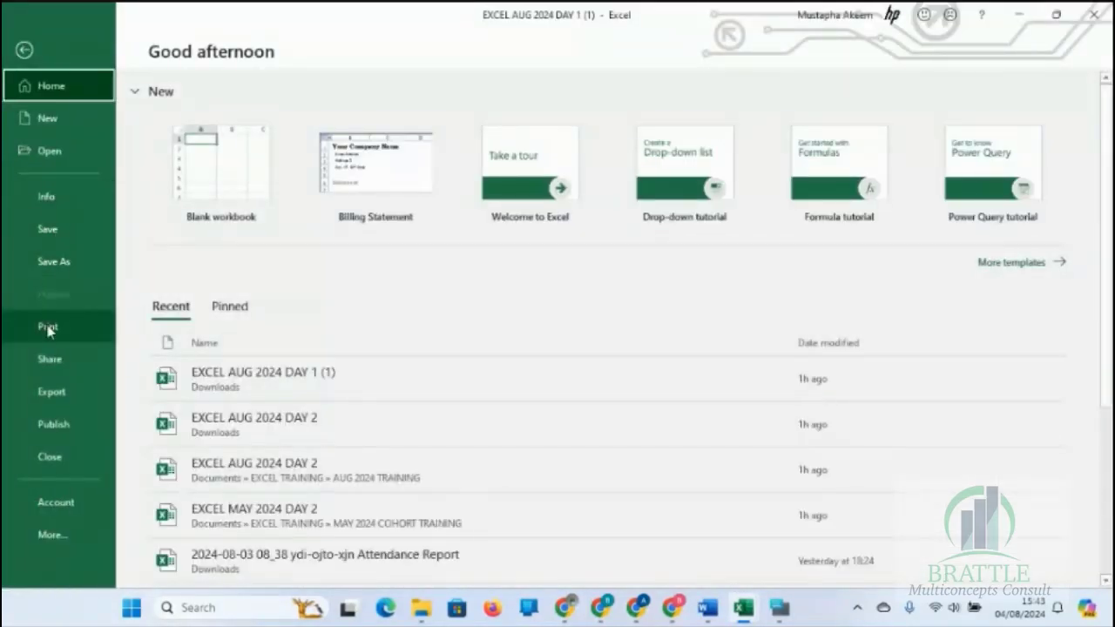
click(48, 327)
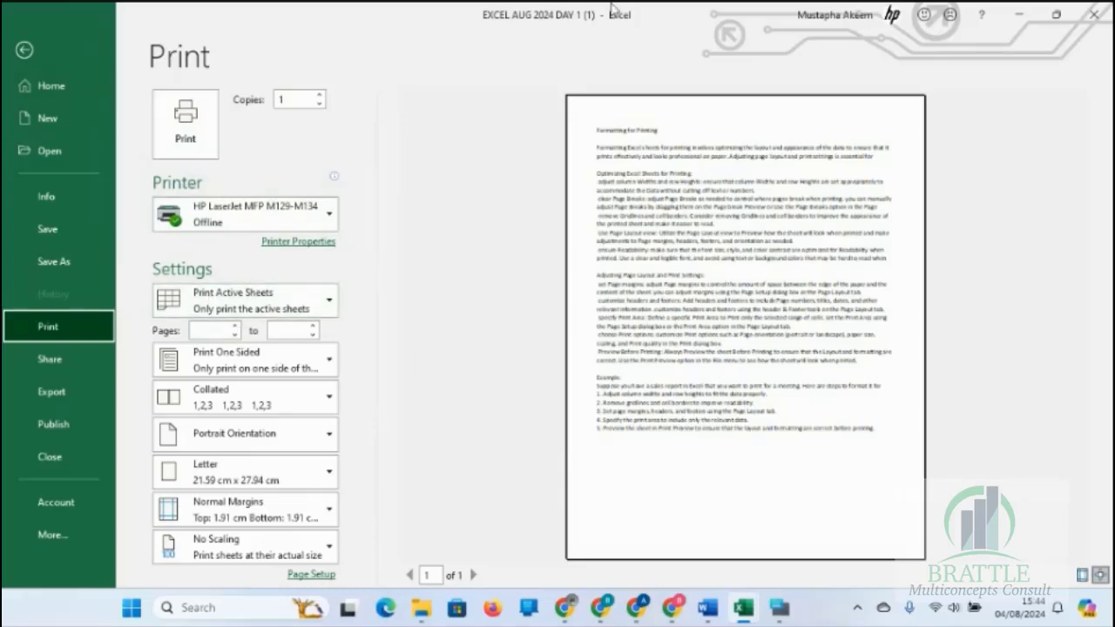
click(25, 49)
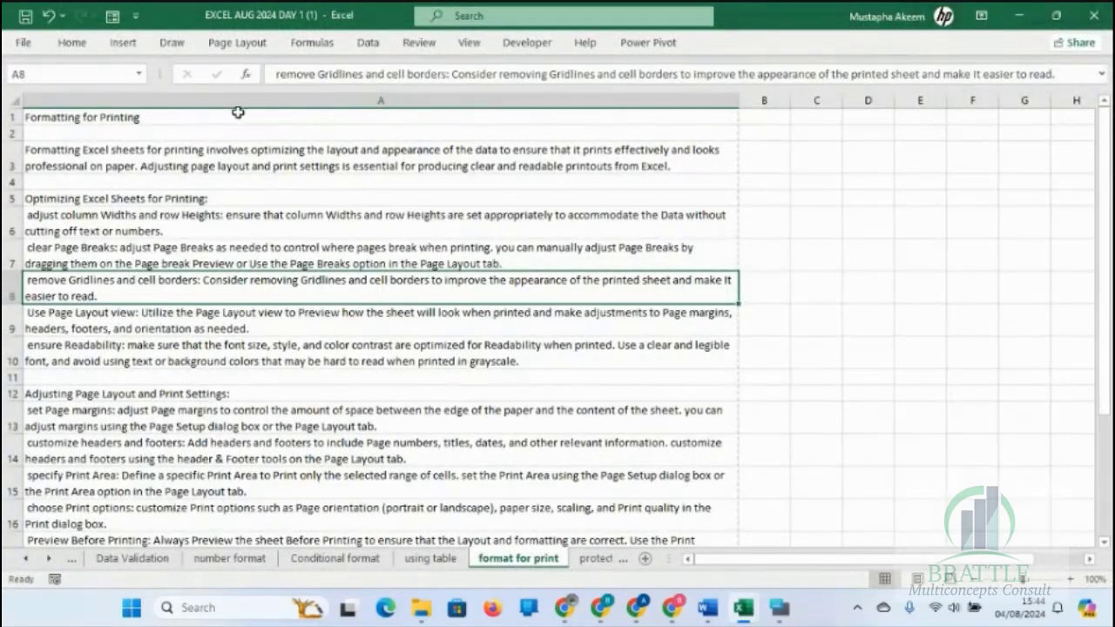
Step: Enlarge the text of the entire format for print sheet by three font size increments, ending with cell A5 selected
click(7, 94)
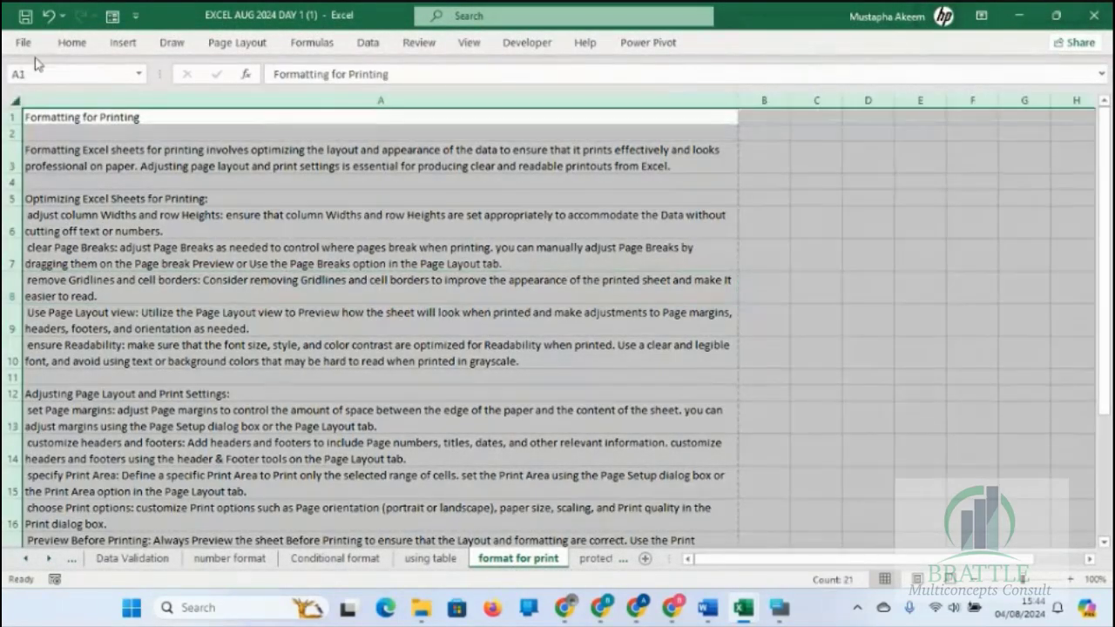
click(63, 43)
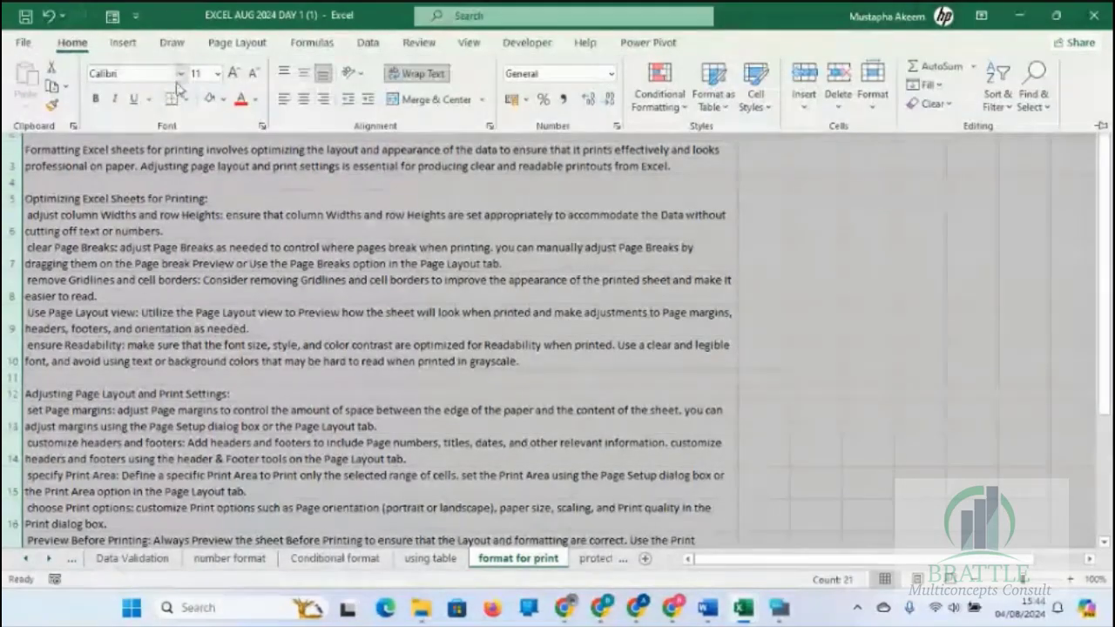
click(230, 74)
click(230, 75)
click(230, 75)
click(273, 262)
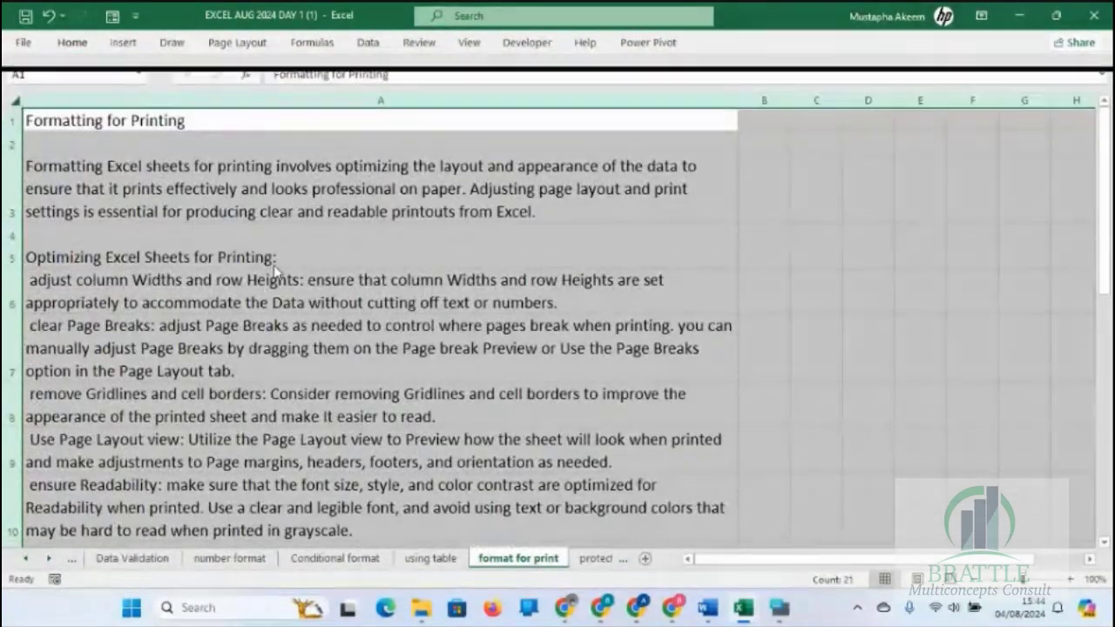
click(270, 259)
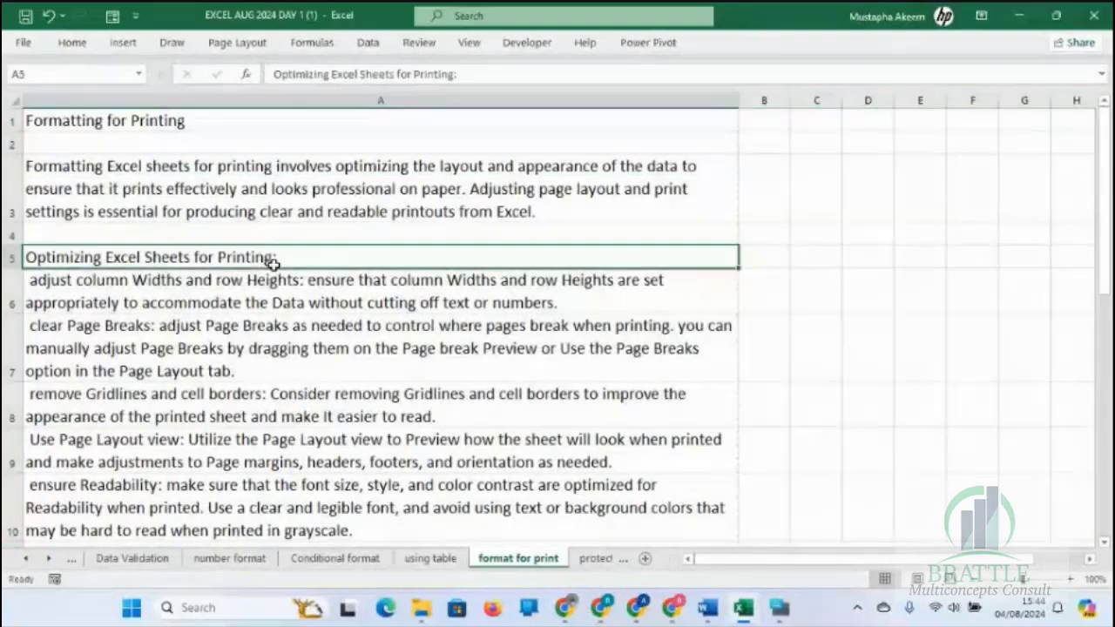
Step: Preview both pages of the sheet's printout and set the printer to Microsoft Print to PDF
click(23, 44)
click(52, 326)
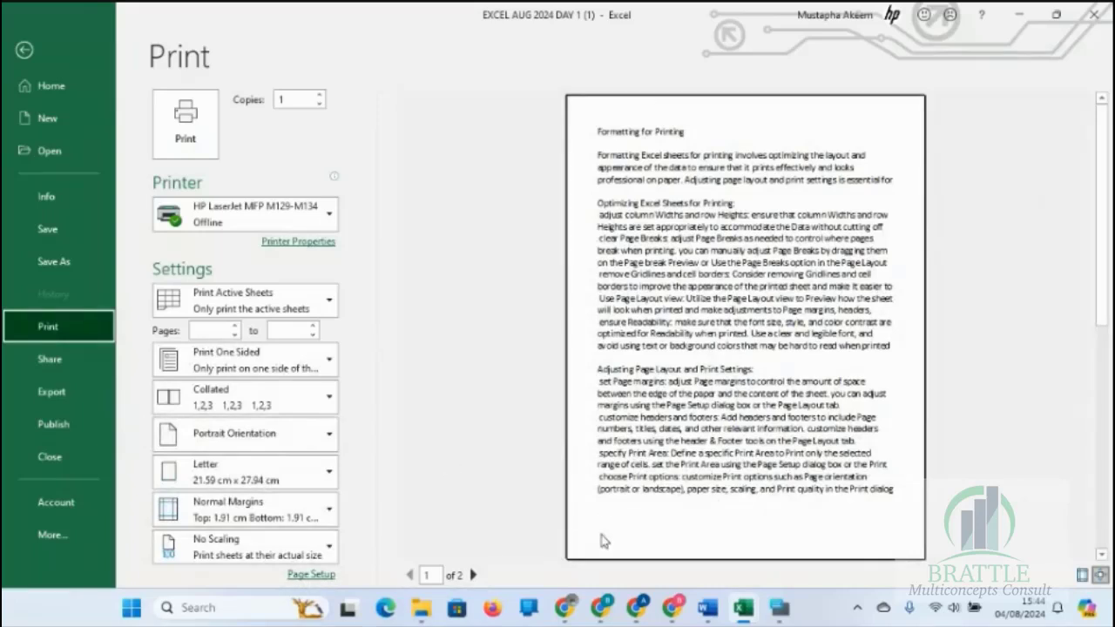
drag(1108, 299, 1110, 438)
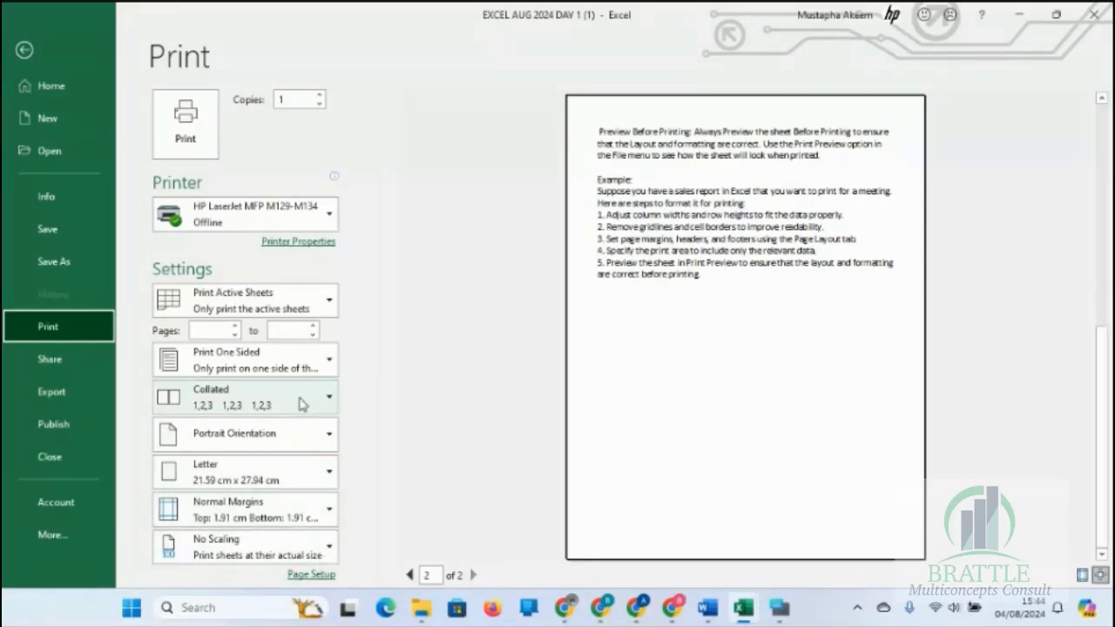
click(322, 218)
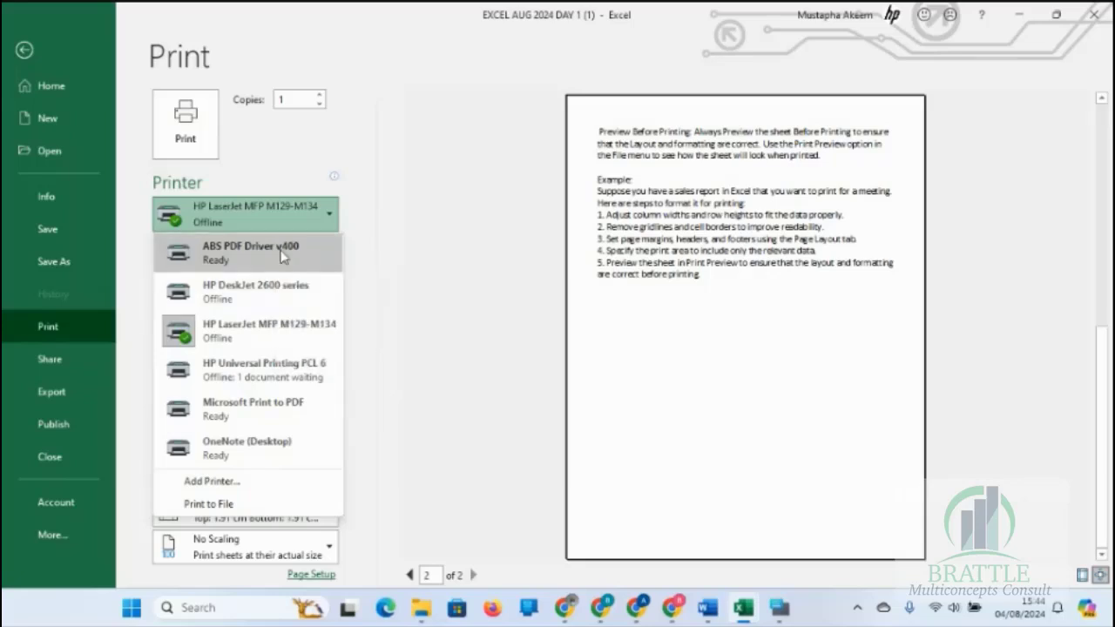
click(251, 414)
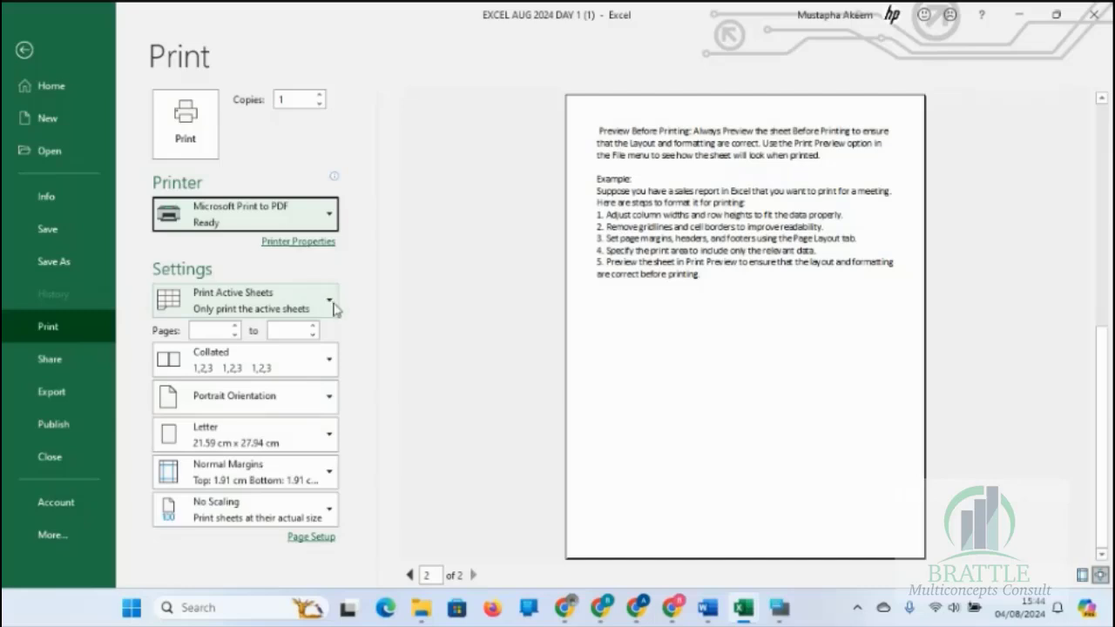
Step: Set the print scope to the entire workbook and return it to Print Active Sheets
click(327, 302)
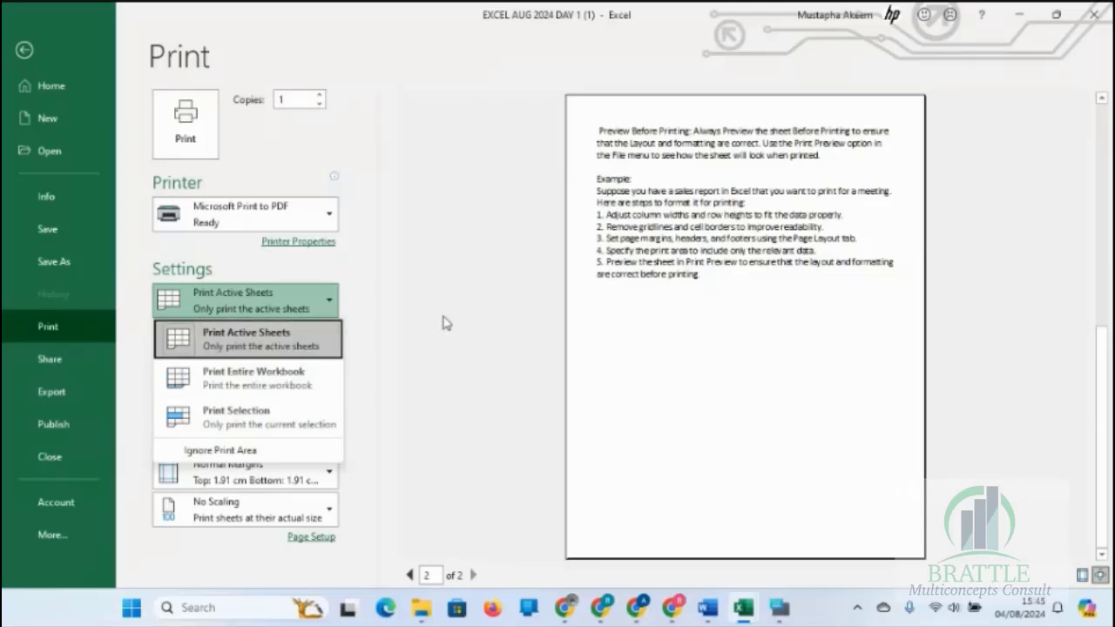
click(295, 384)
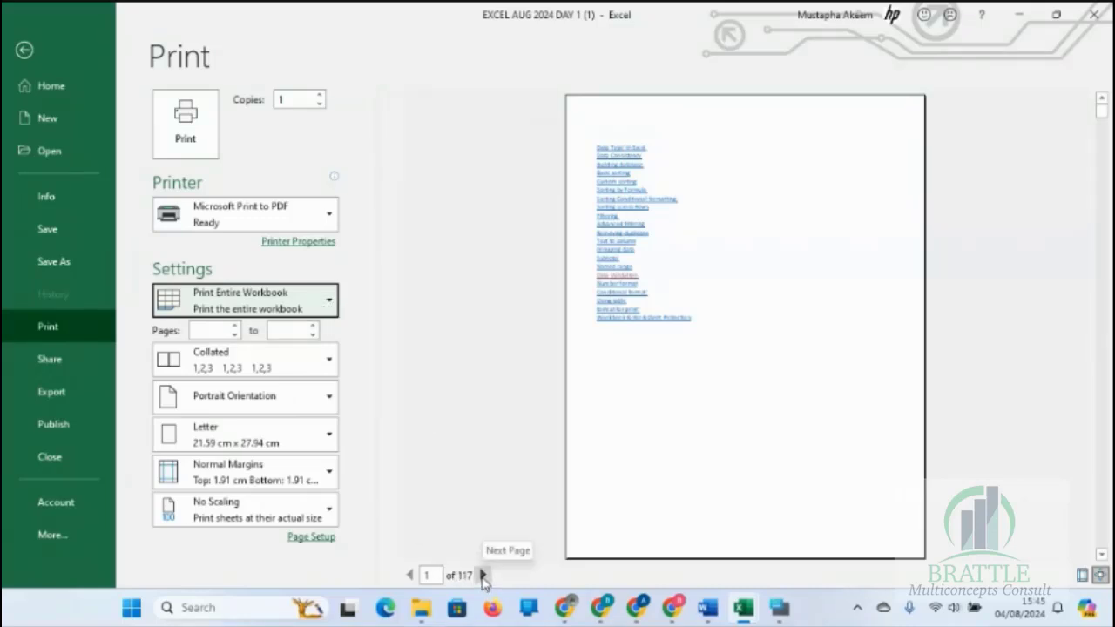
click(331, 305)
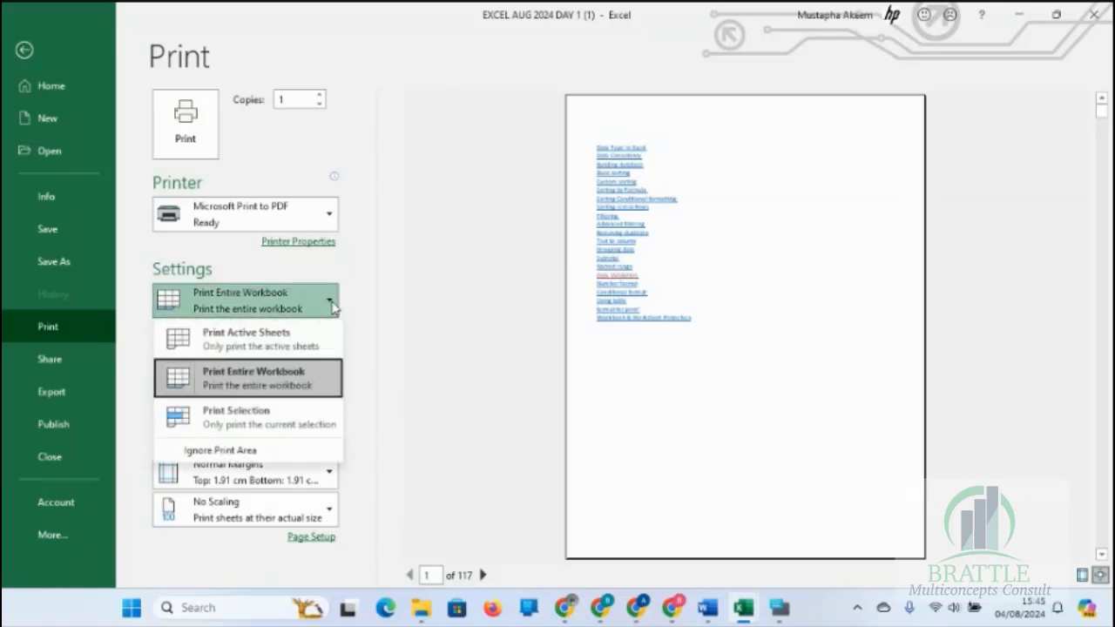
click(288, 348)
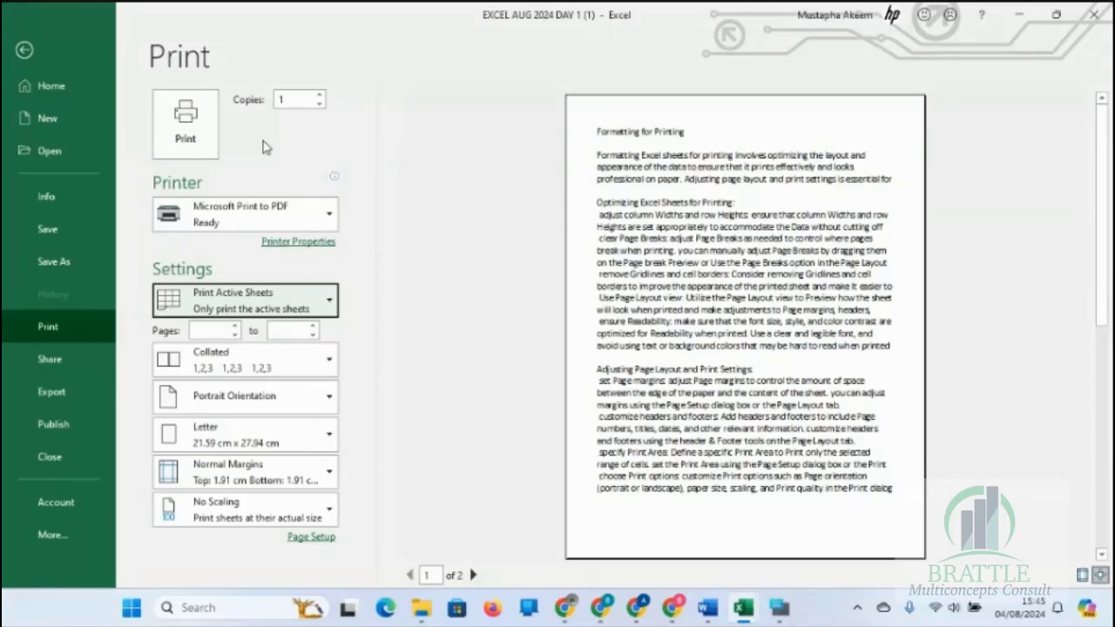
Step: Select cells A1 to A8 on the sheet and set the print scope to Print Selection
click(23, 52)
click(298, 169)
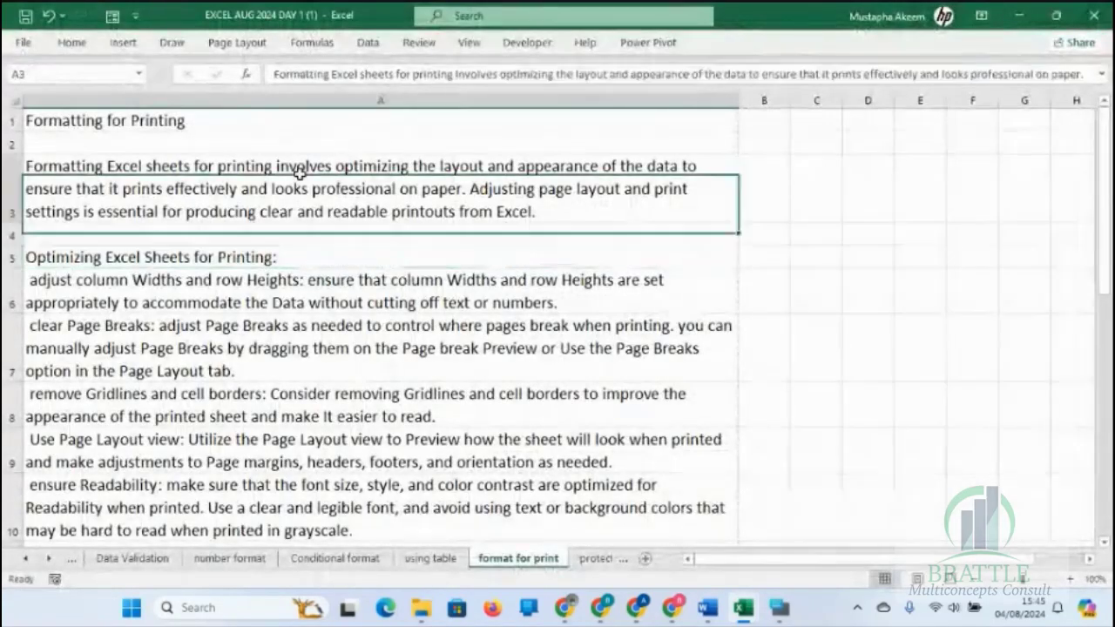
drag(286, 115, 289, 416)
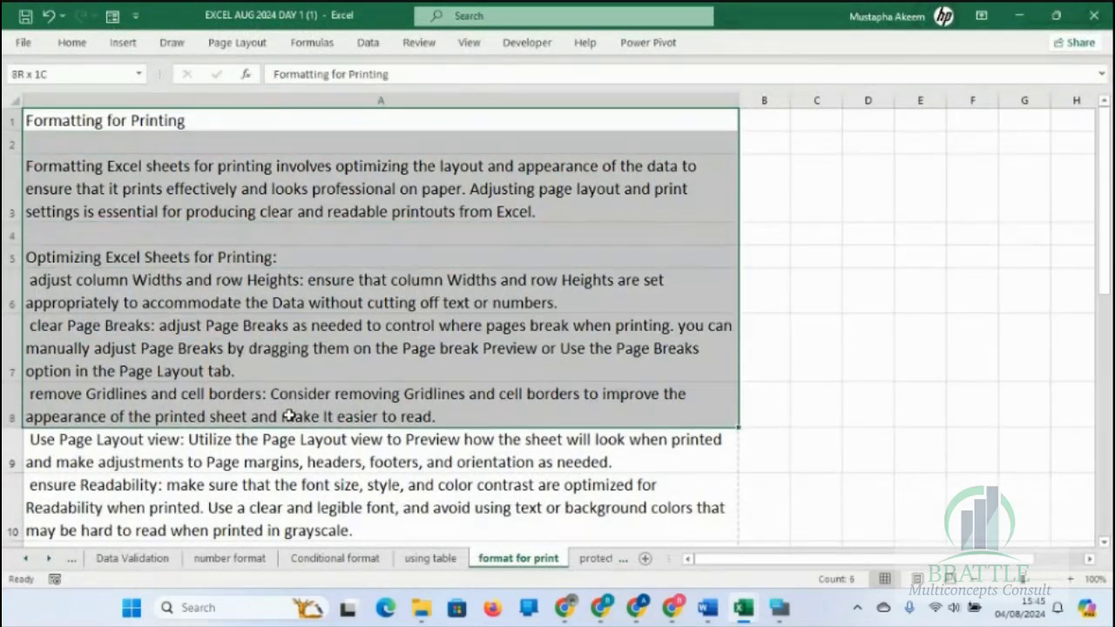
click(24, 42)
click(20, 326)
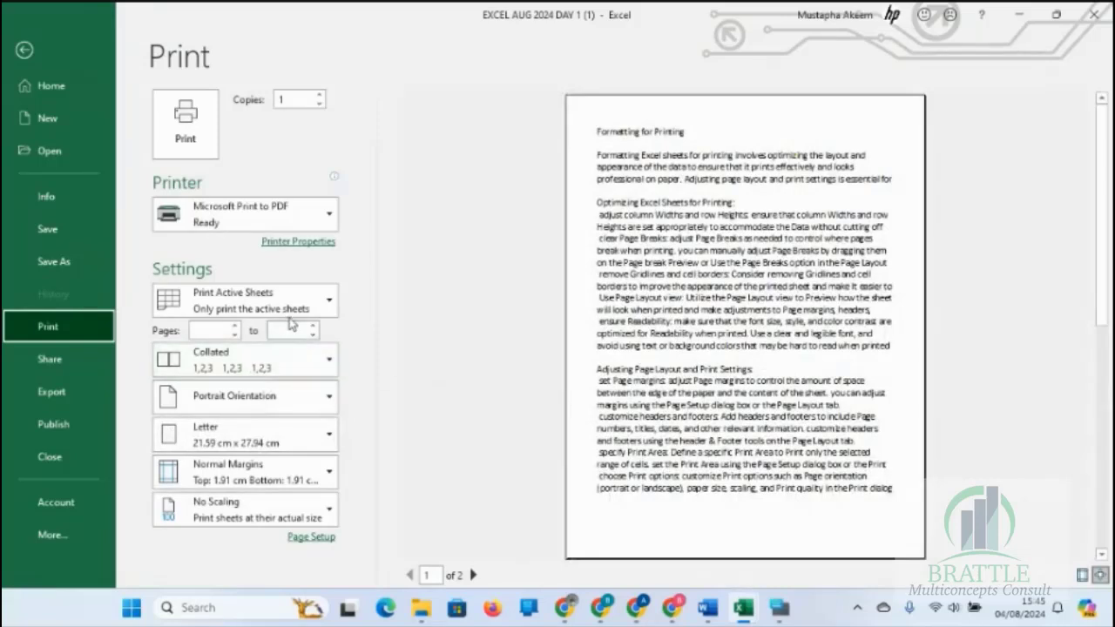
click(292, 316)
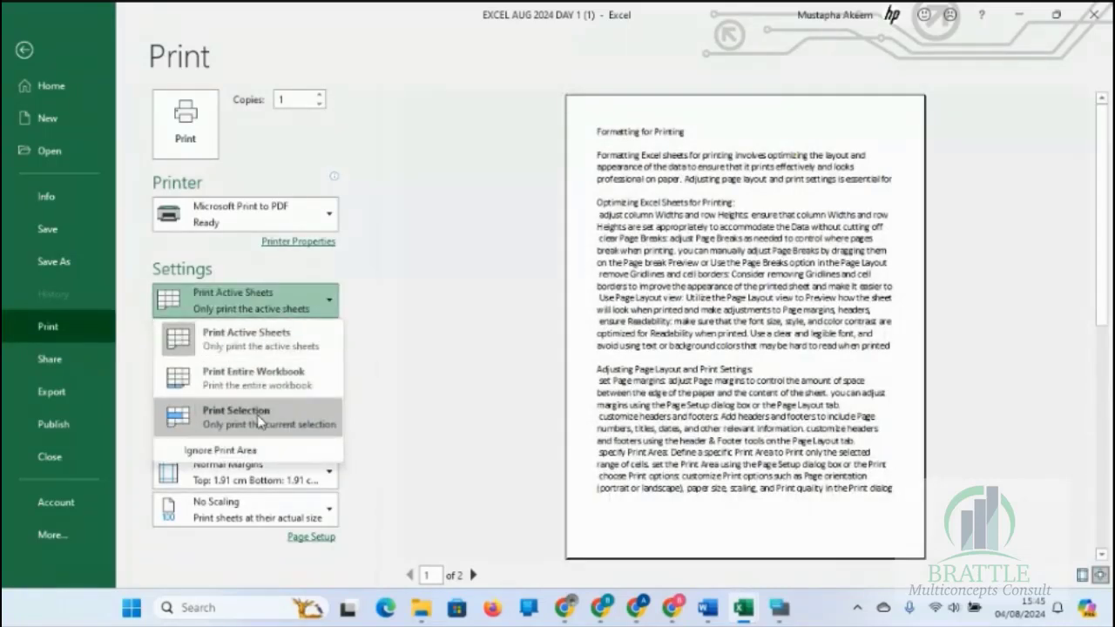
click(256, 415)
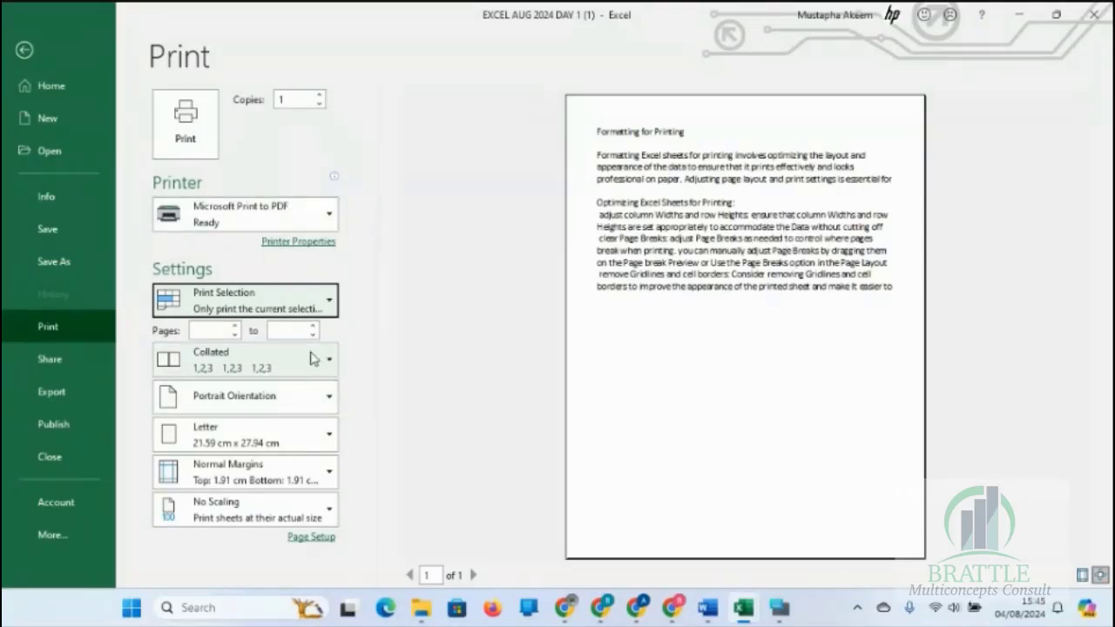
Step: Set the print scope to Print Active Sheets and limit the printed pages to 2 to 2
click(220, 332)
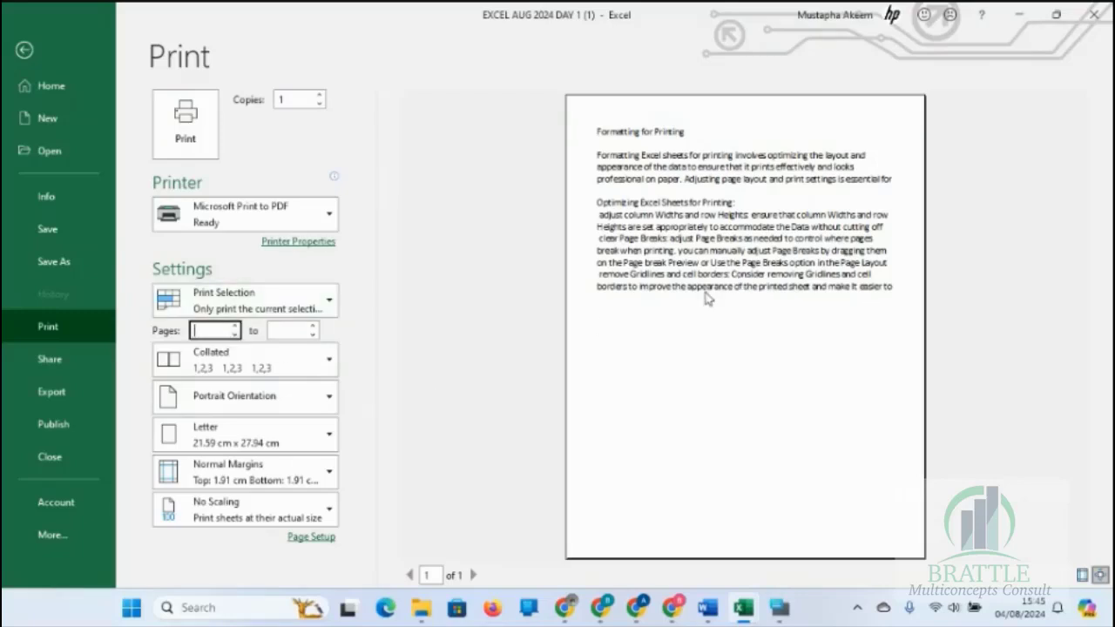
click(305, 297)
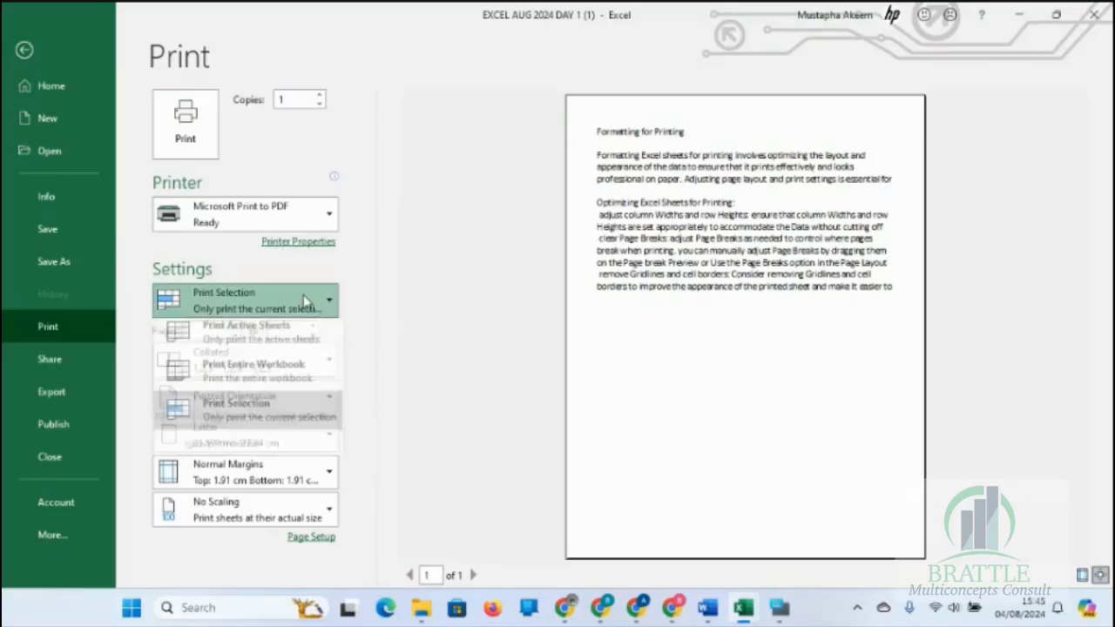
click(270, 344)
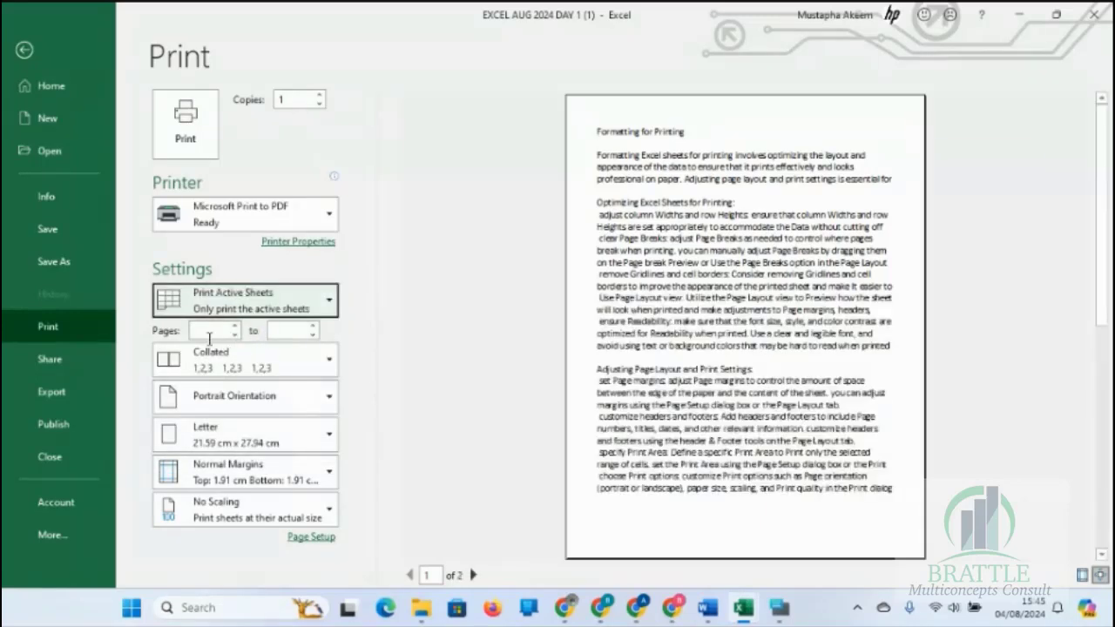
click(207, 334)
text(2)
key(Tab)
text(2)
key(Tab)
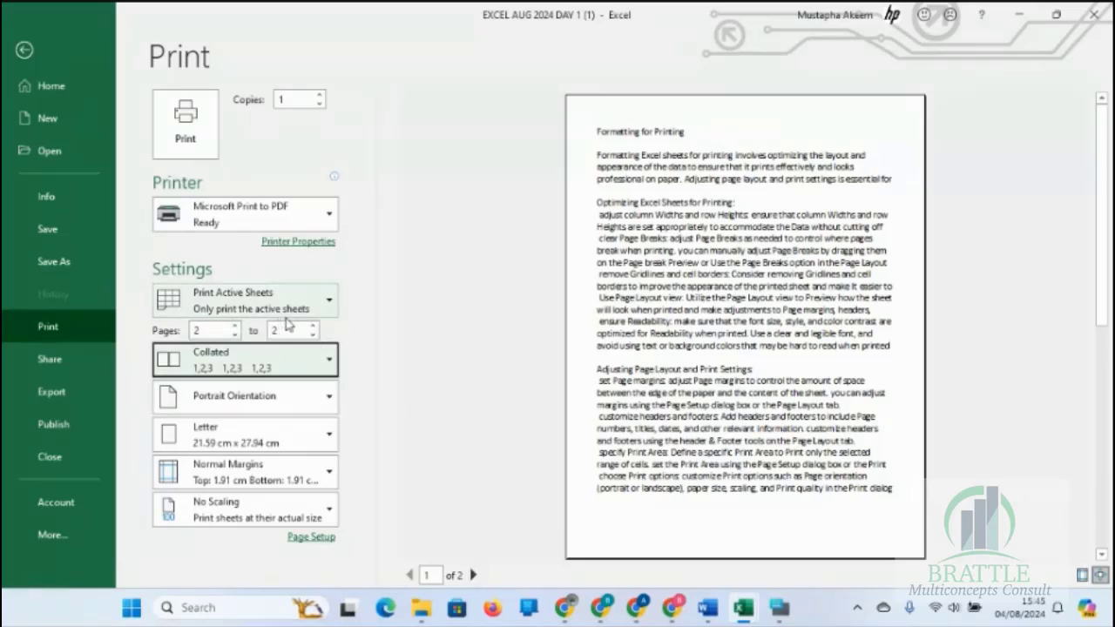
Step: Set the page to Landscape Orientation and view the available paper sizes
click(318, 401)
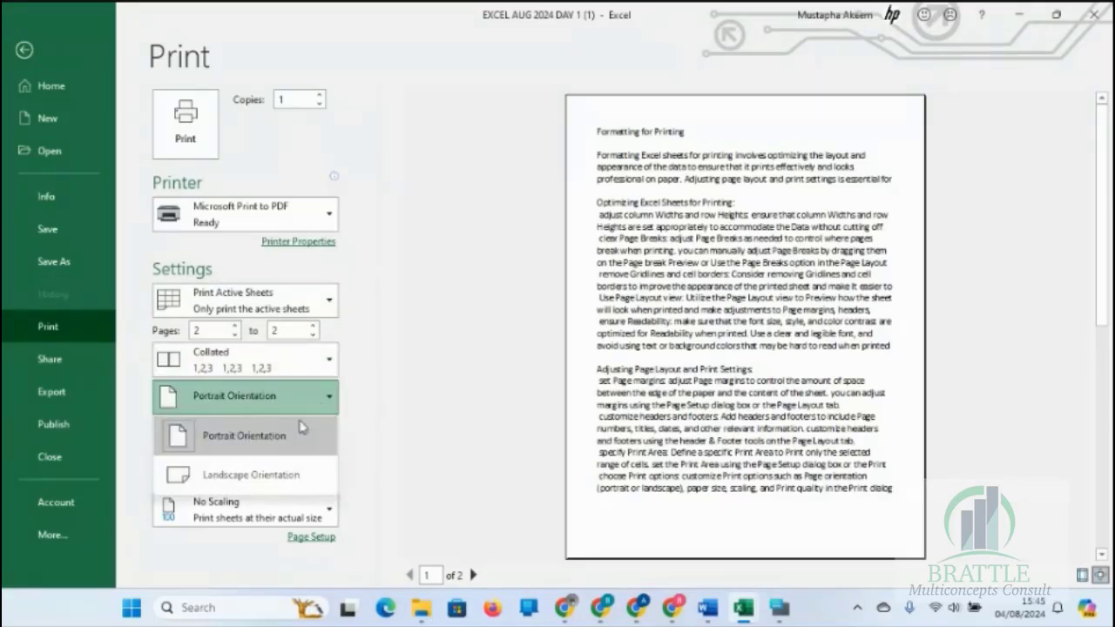
click(271, 475)
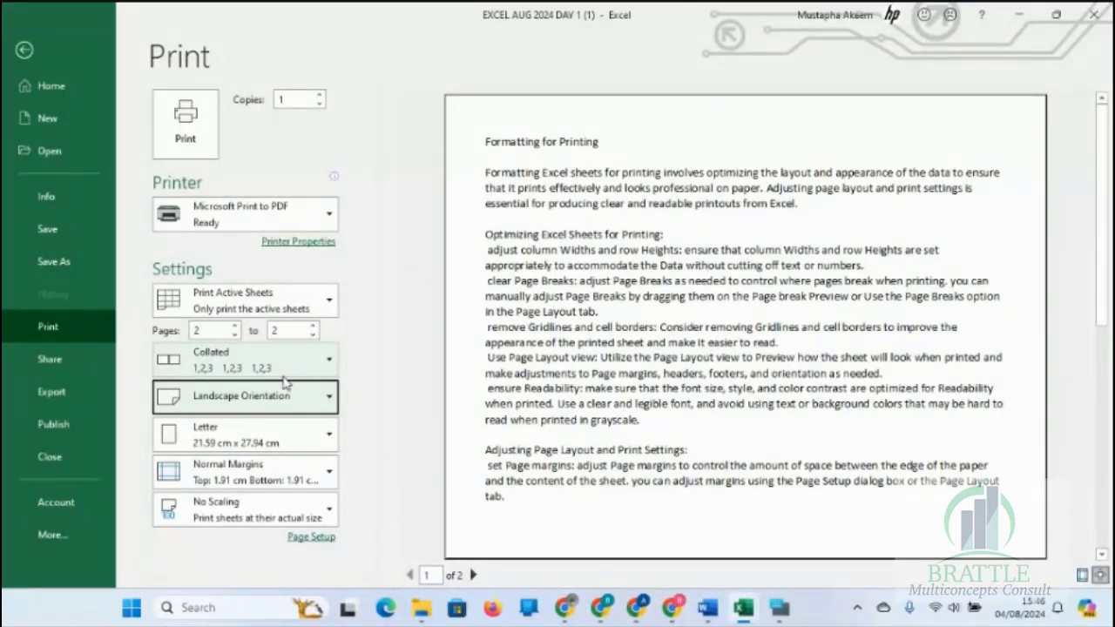
click(251, 440)
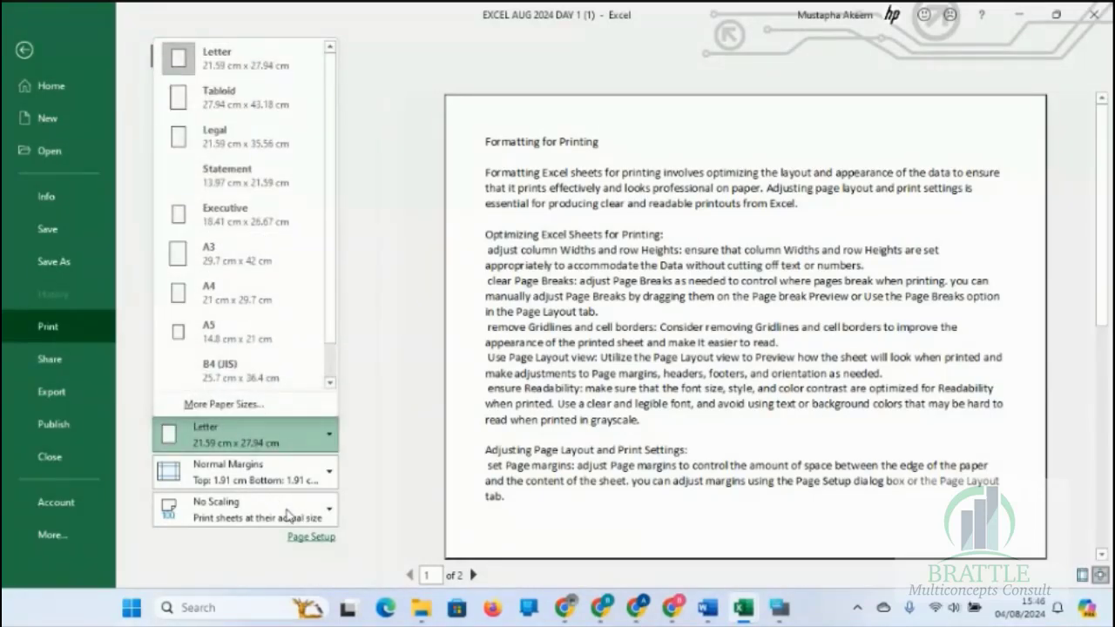
Step: Show the margin guides in the print preview and apply Narrow margins
click(282, 475)
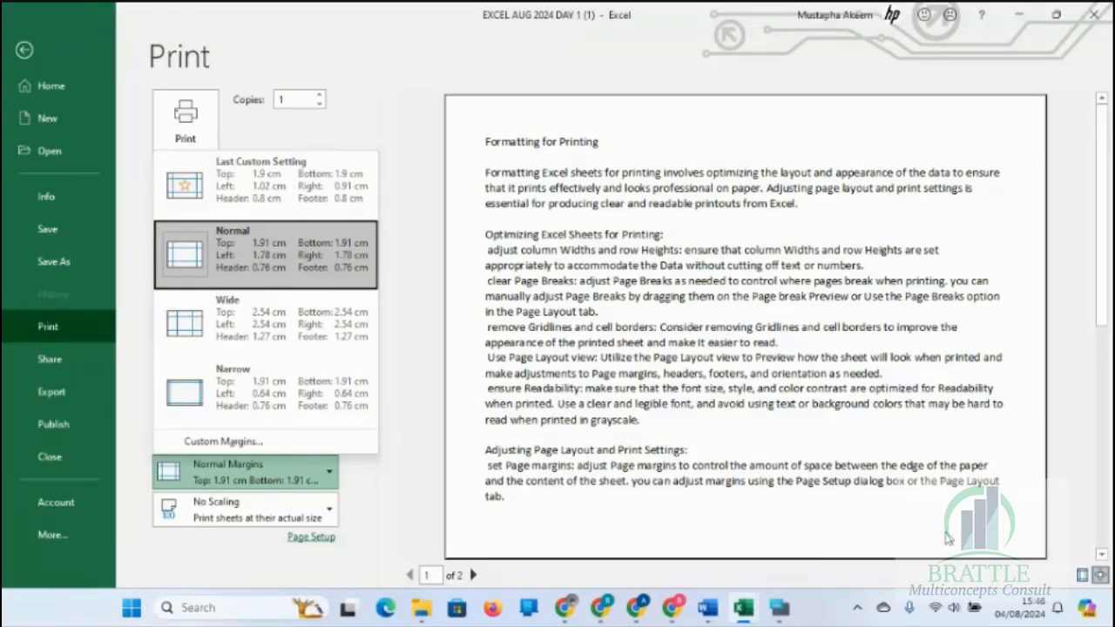
click(1081, 576)
click(1082, 576)
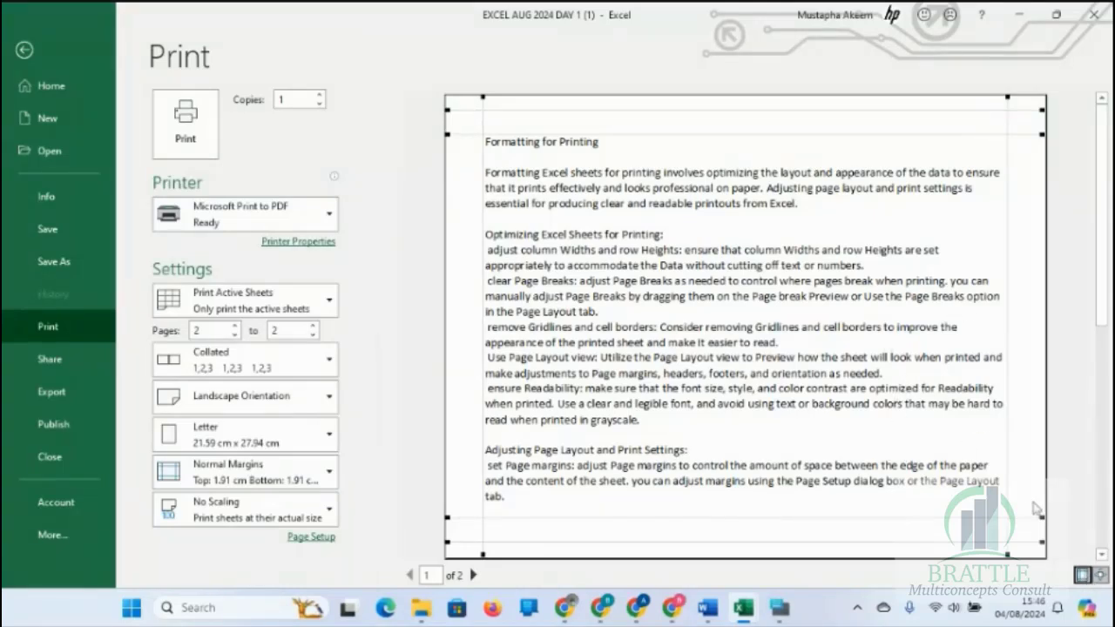
click(305, 479)
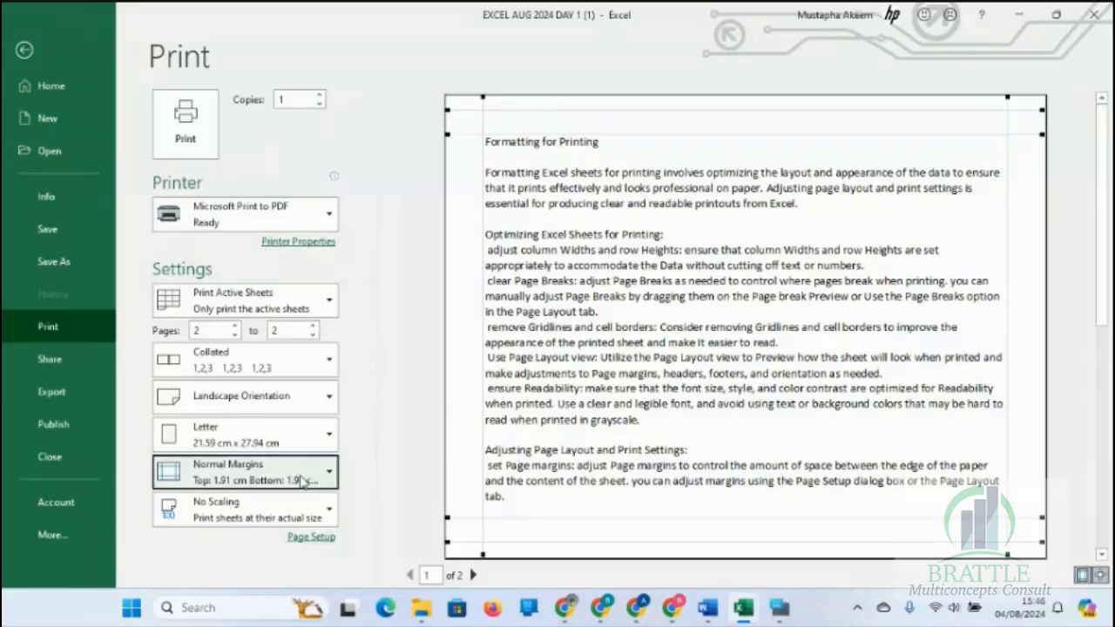
click(290, 383)
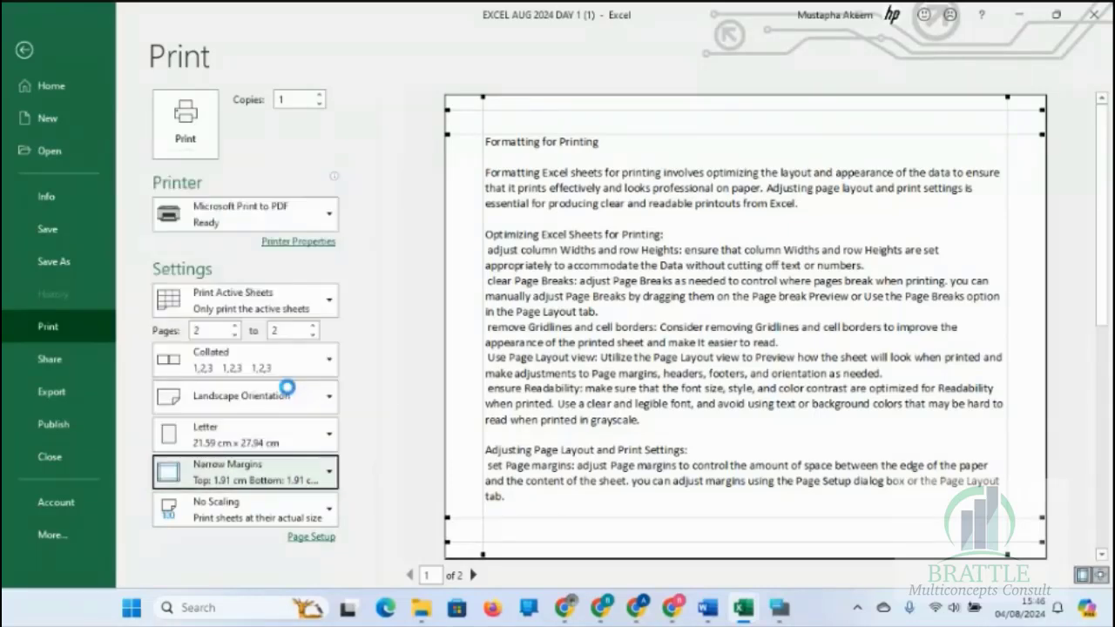
Step: Set custom margins with top 2.4 and left 0.1, and centre the content on the page horizontally and vertically
click(314, 479)
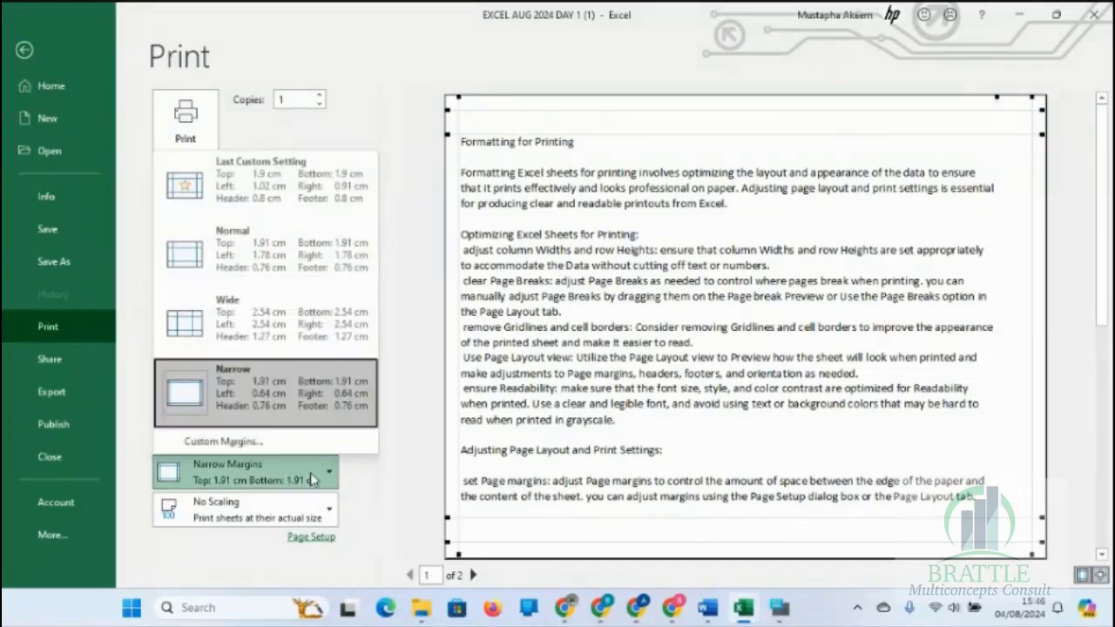
click(223, 442)
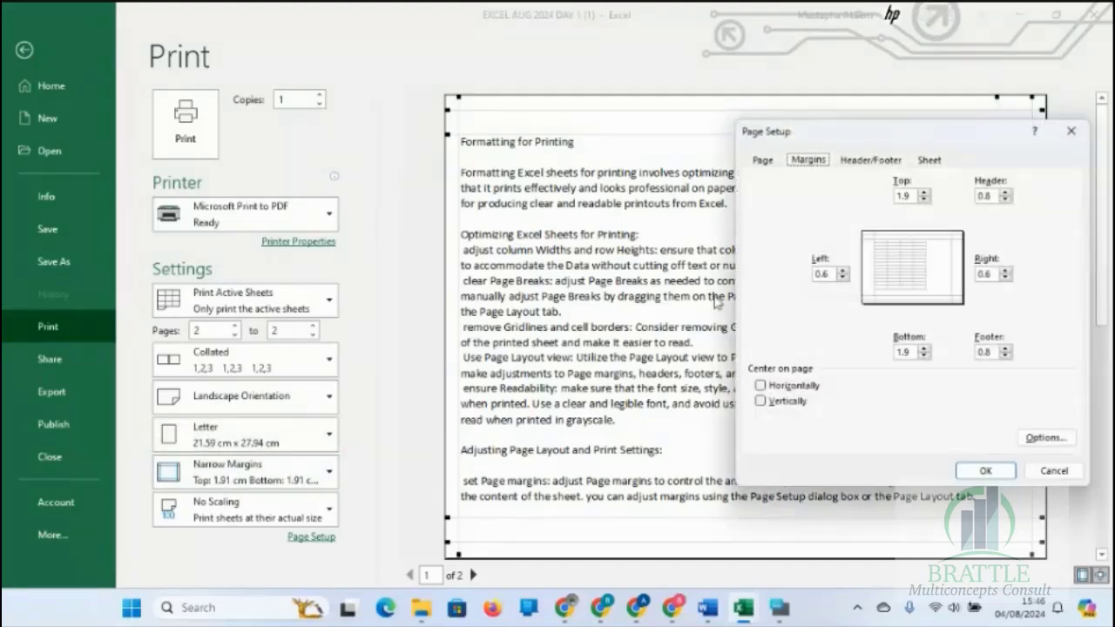
click(923, 193)
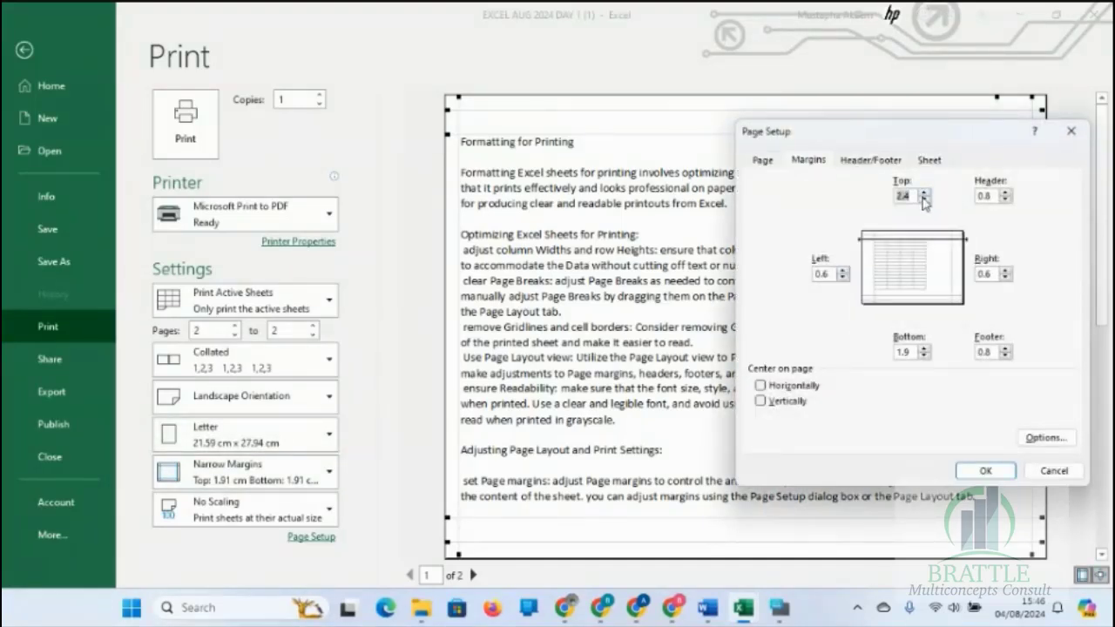
click(841, 279)
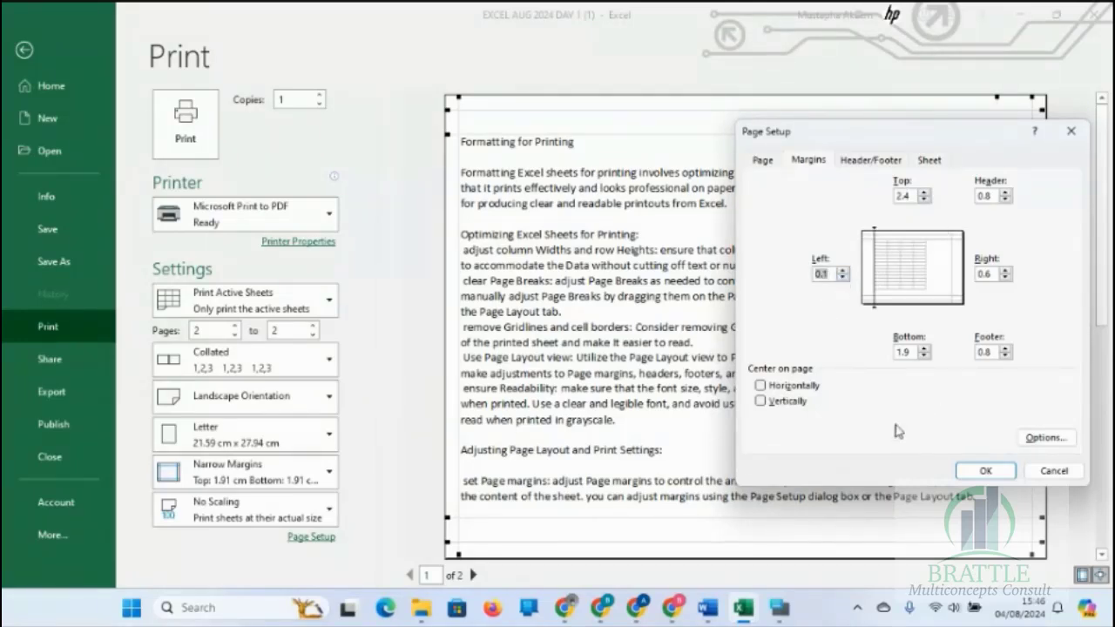
click(772, 390)
click(761, 402)
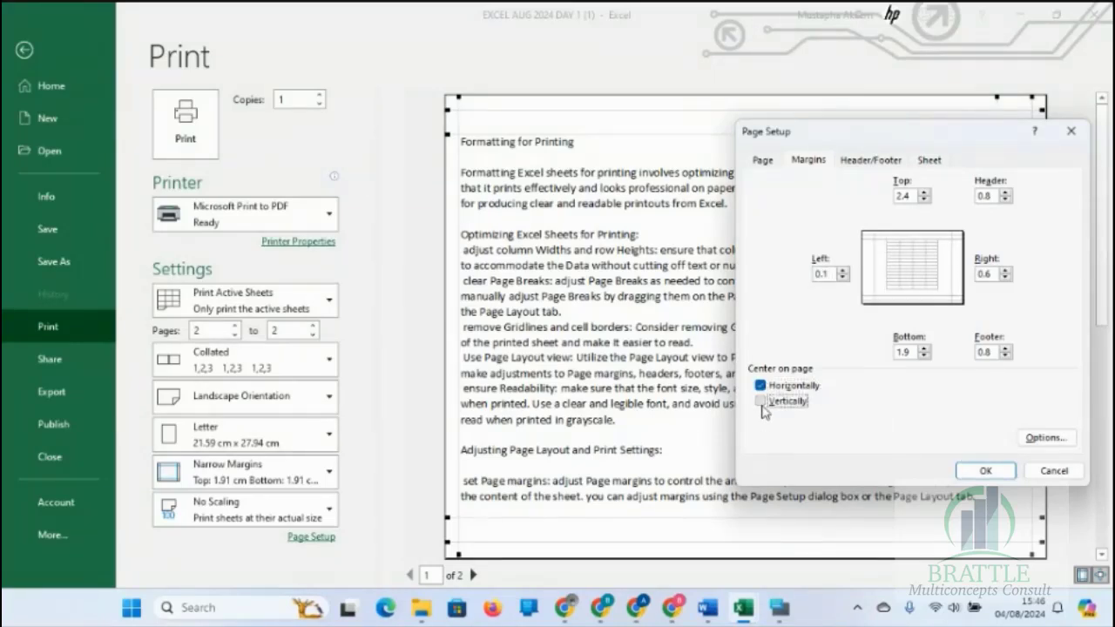
click(982, 472)
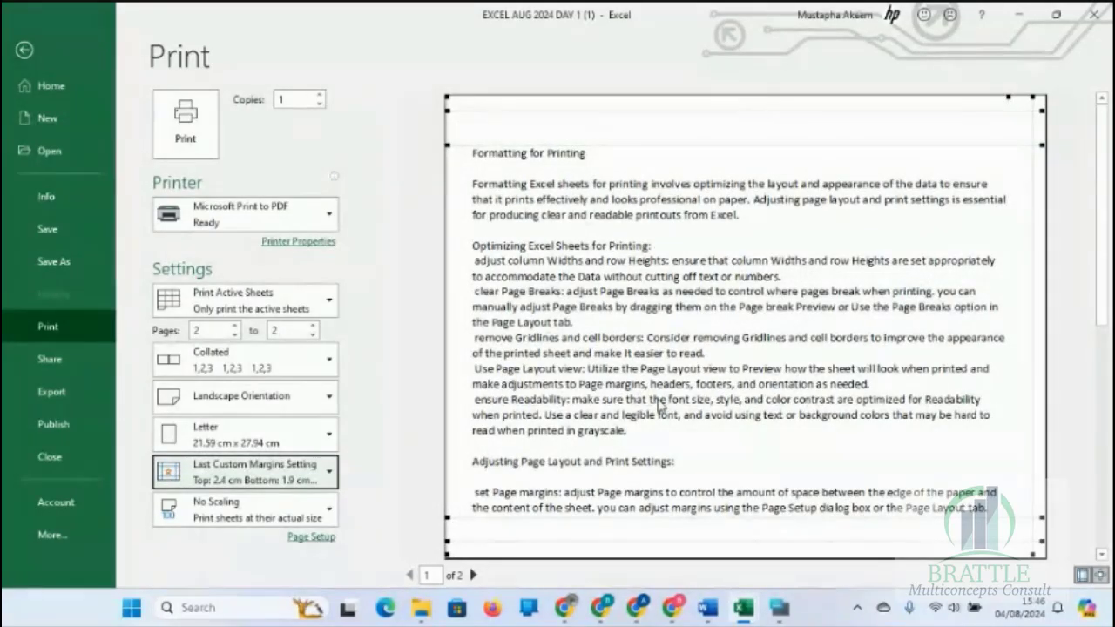
Step: Set the print scaling to Fit All Rows on One Page and look over the margin presets and scaling options
click(319, 520)
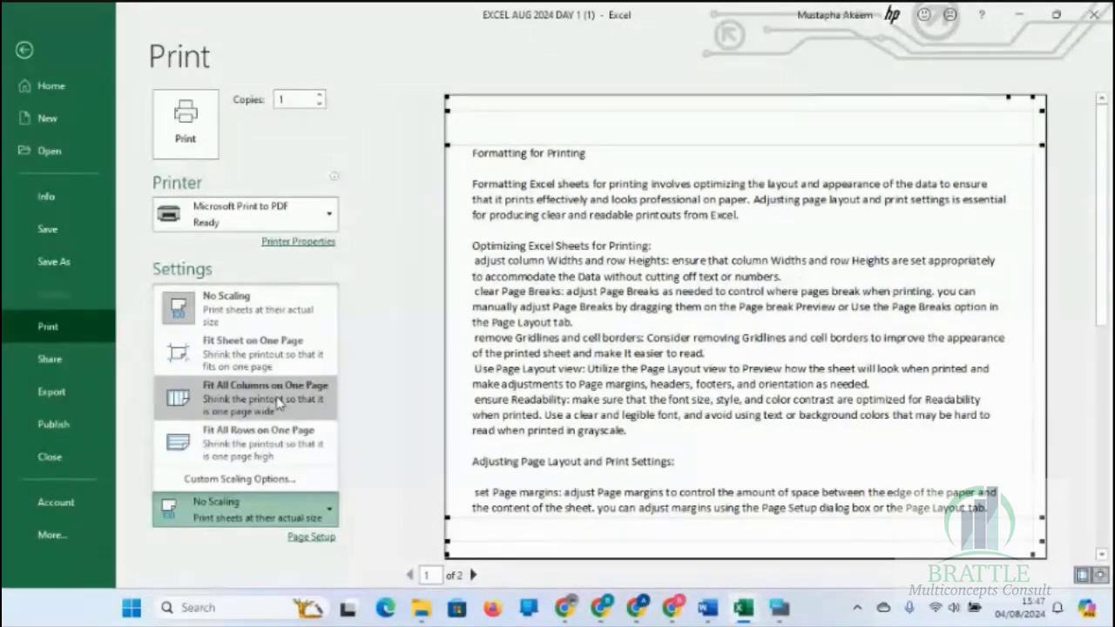
click(304, 383)
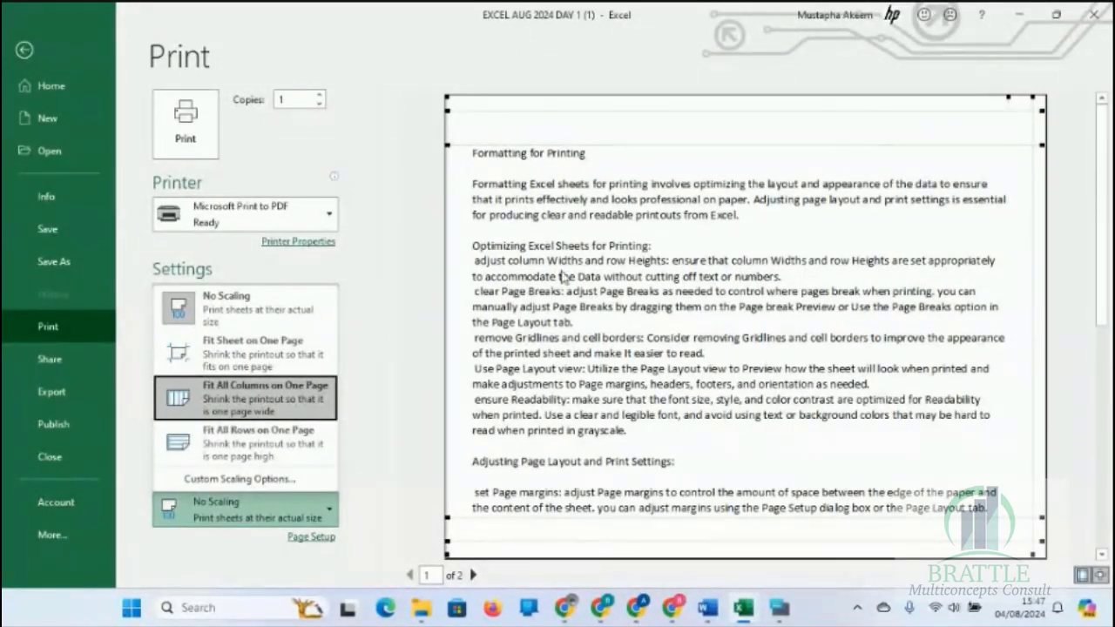
click(272, 444)
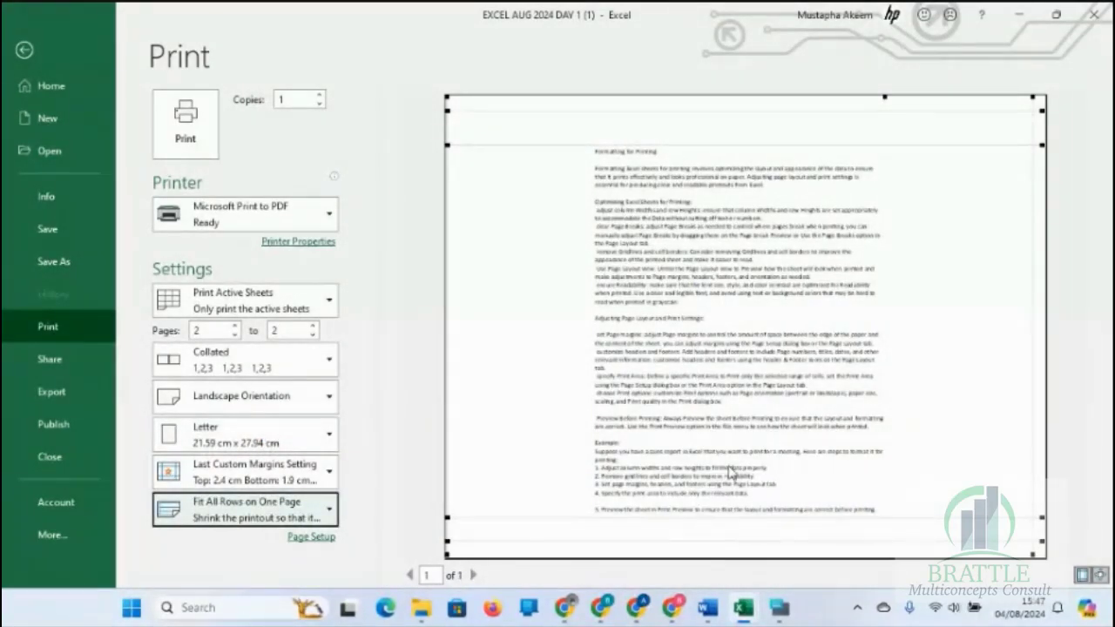
click(299, 485)
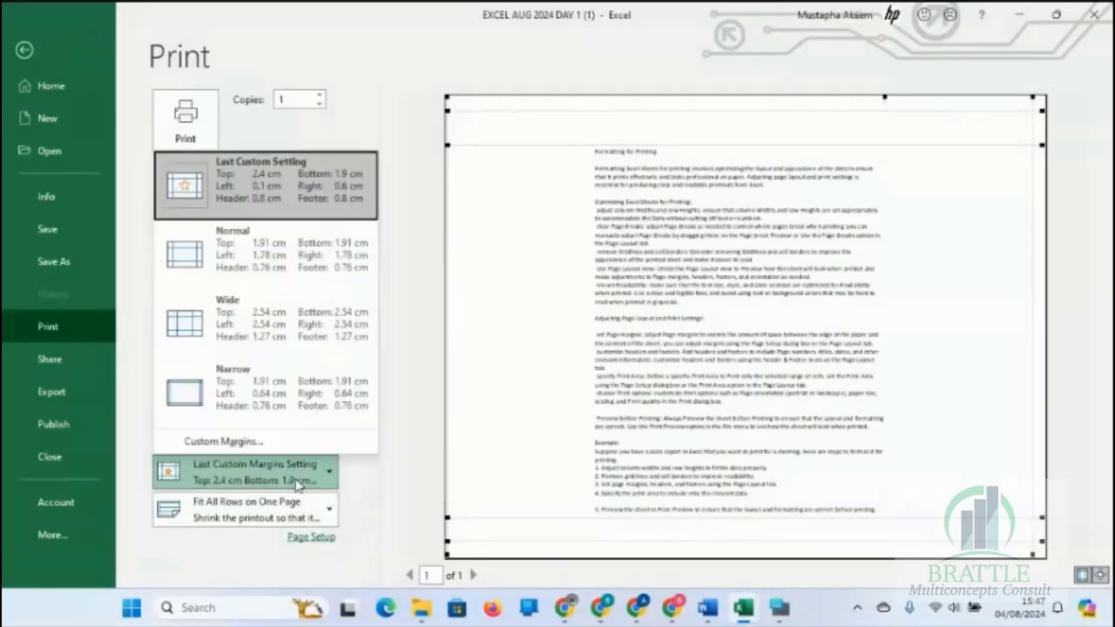
click(284, 509)
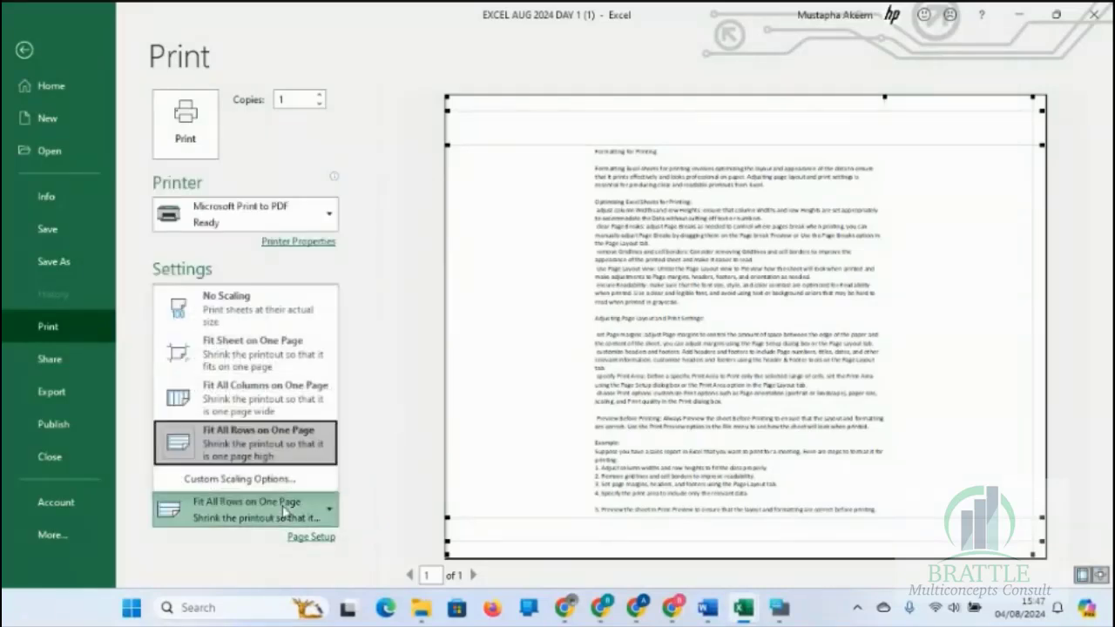
click(310, 552)
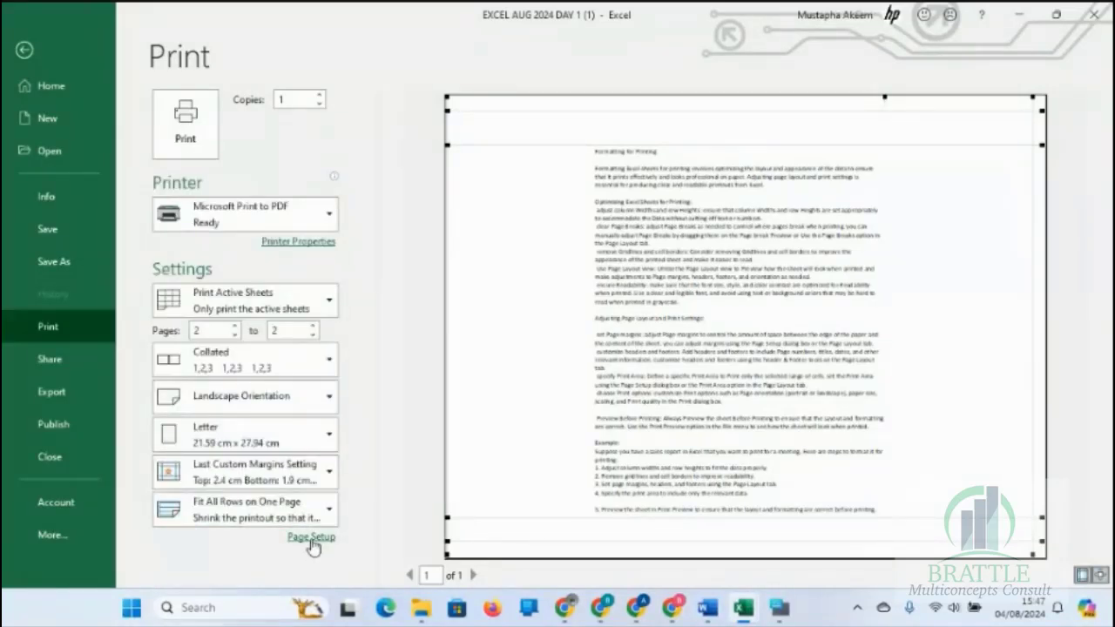
Step: In the page setup, choose Portrait orientation and enable gridlines and draft quality, and print the sheet
click(311, 538)
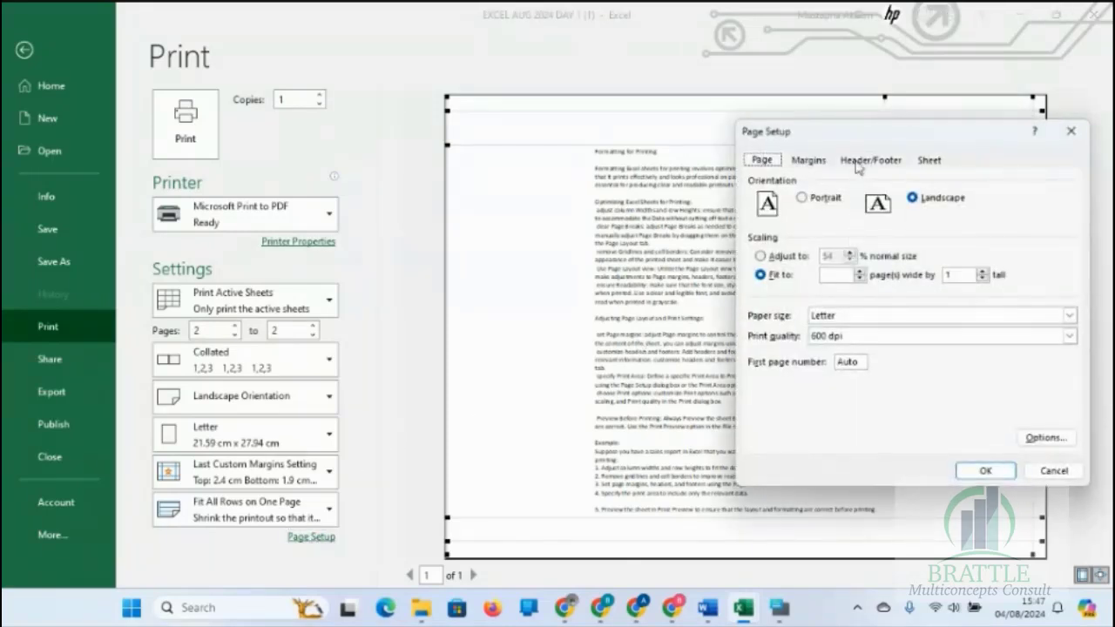
drag(876, 145, 798, 133)
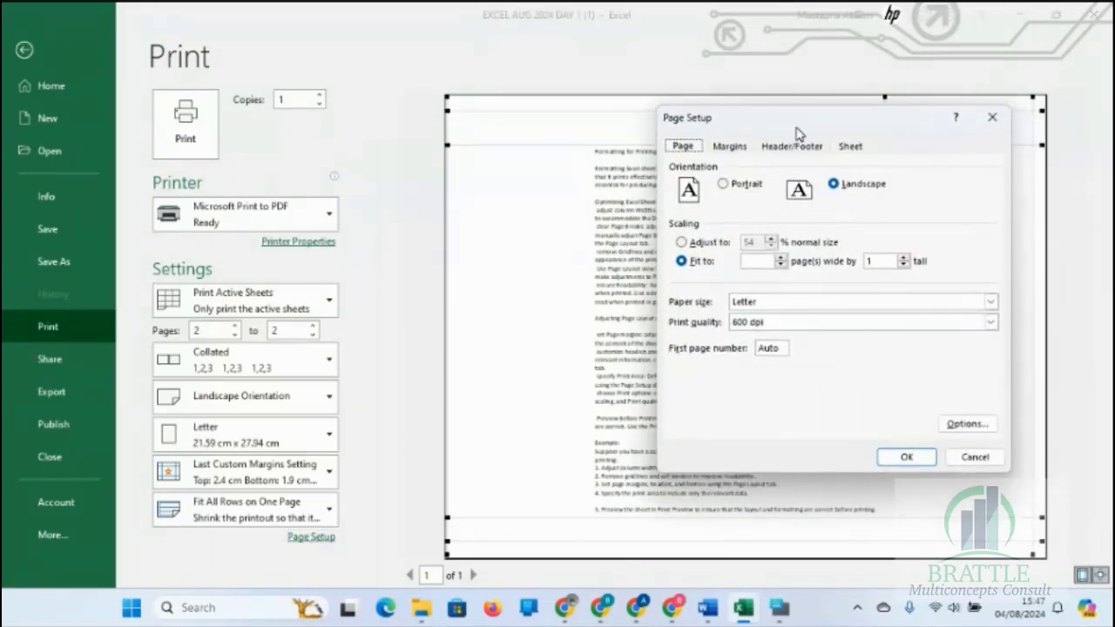
click(723, 187)
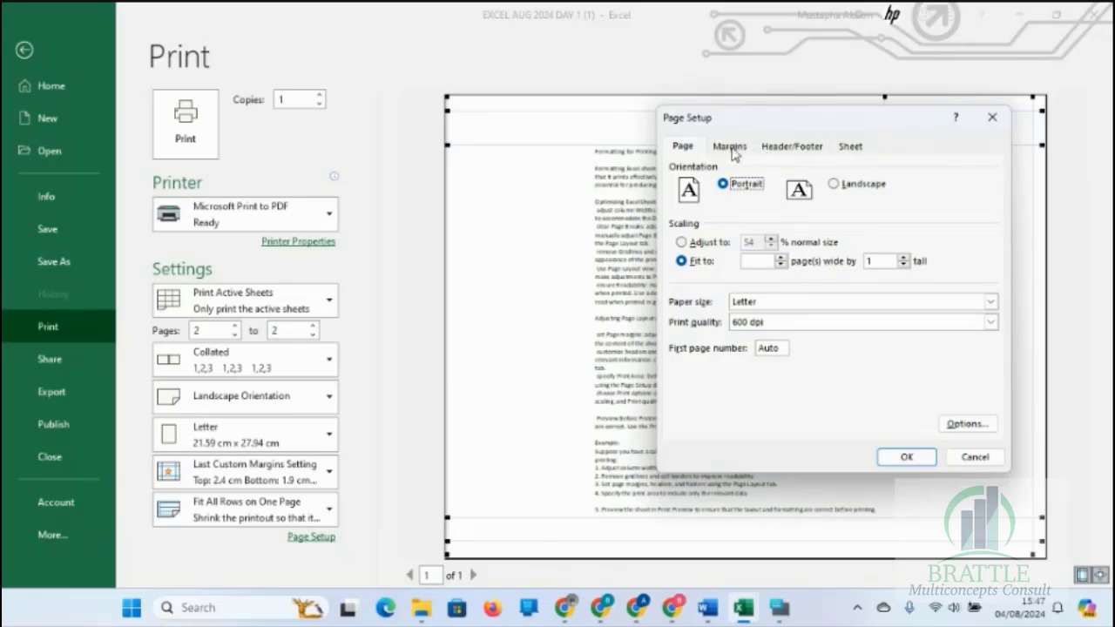
click(849, 150)
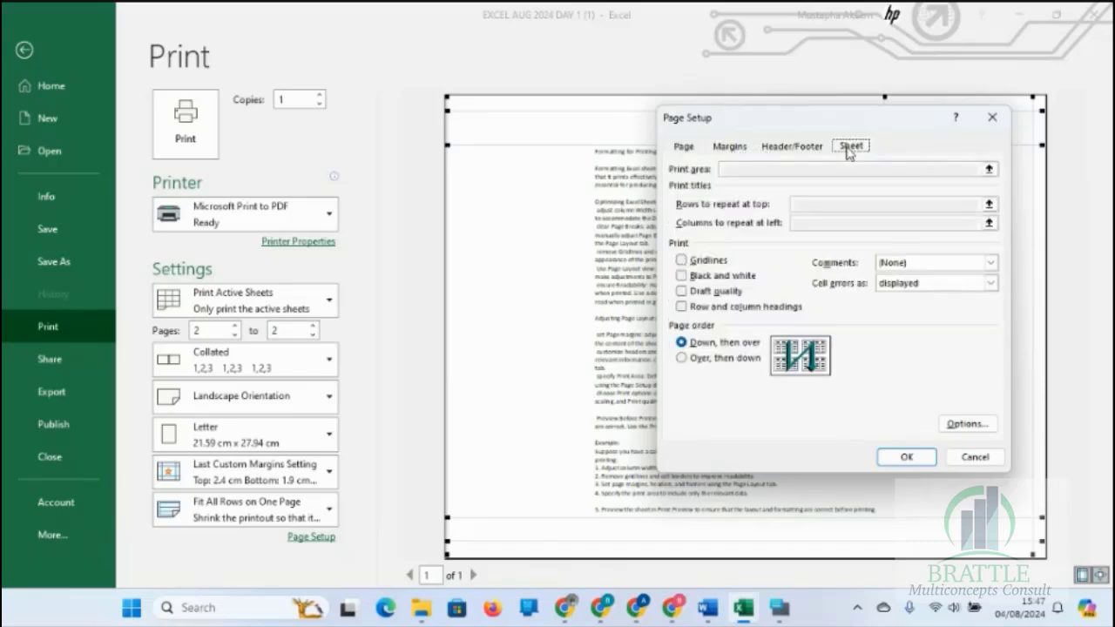
click(704, 263)
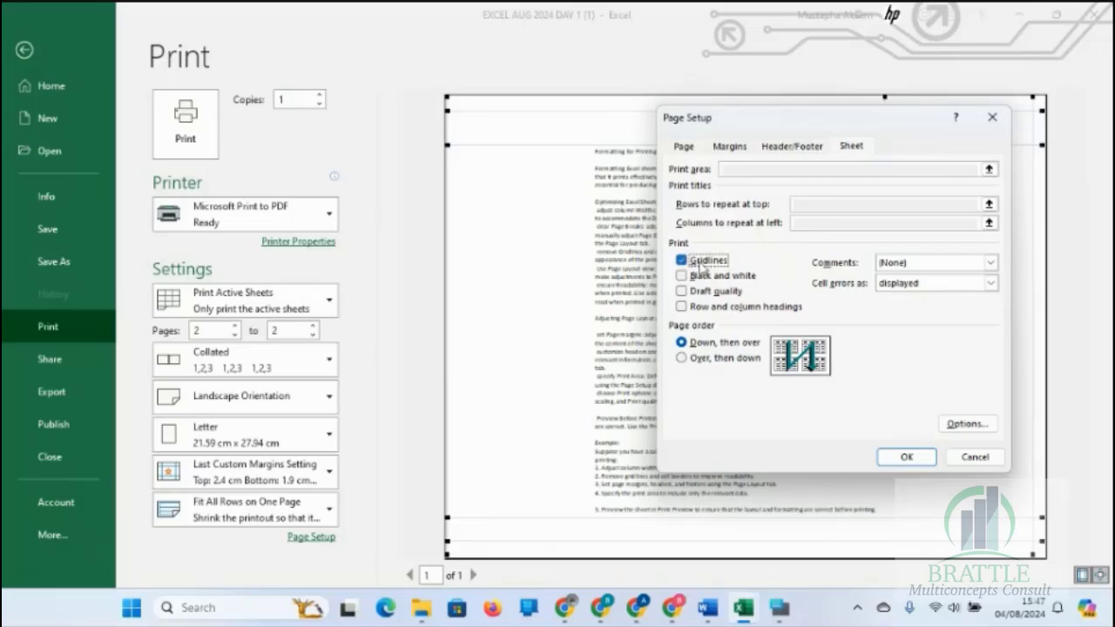
click(711, 297)
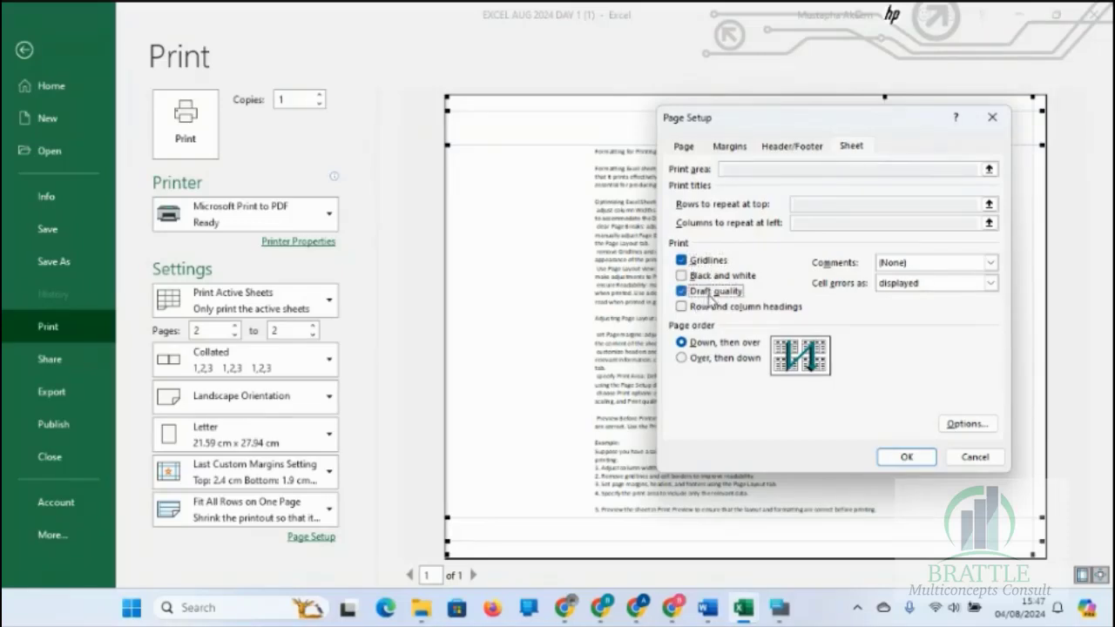
click(905, 456)
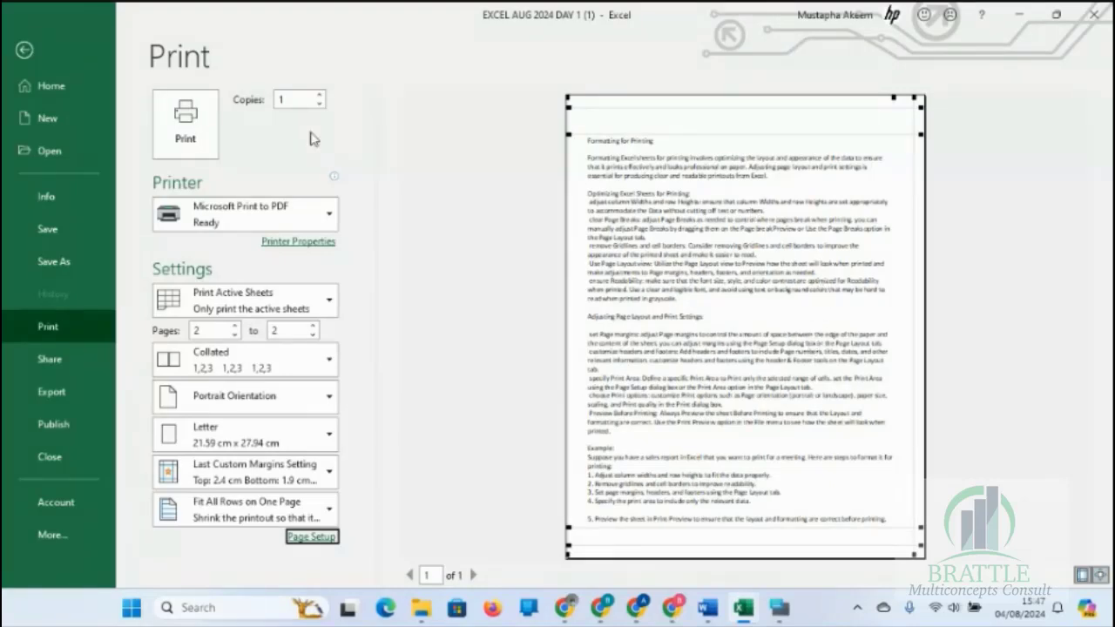
click(188, 138)
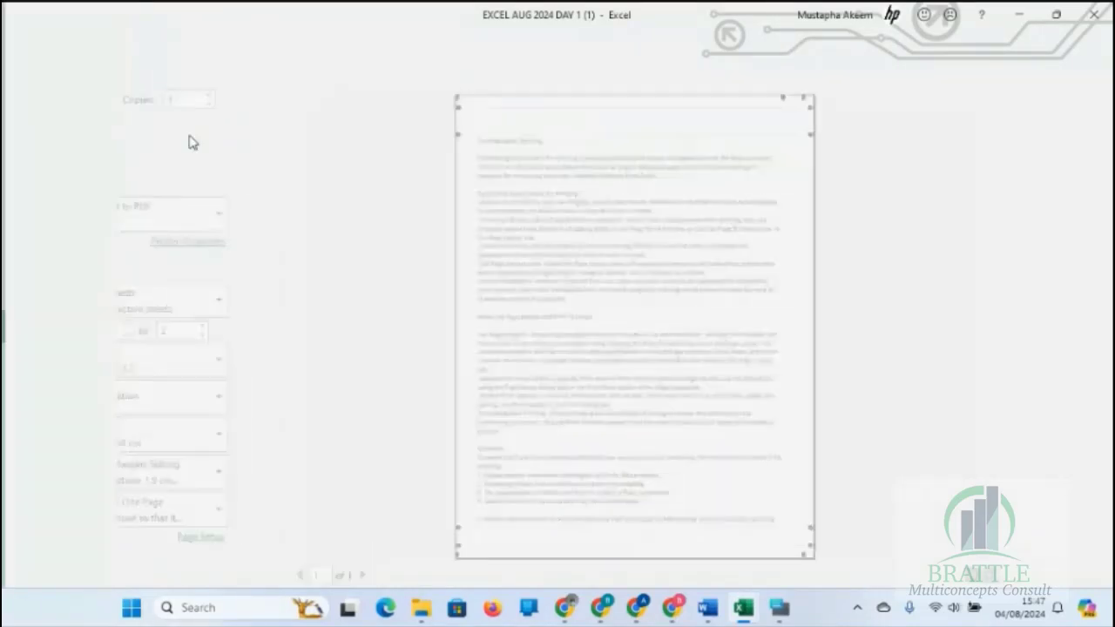
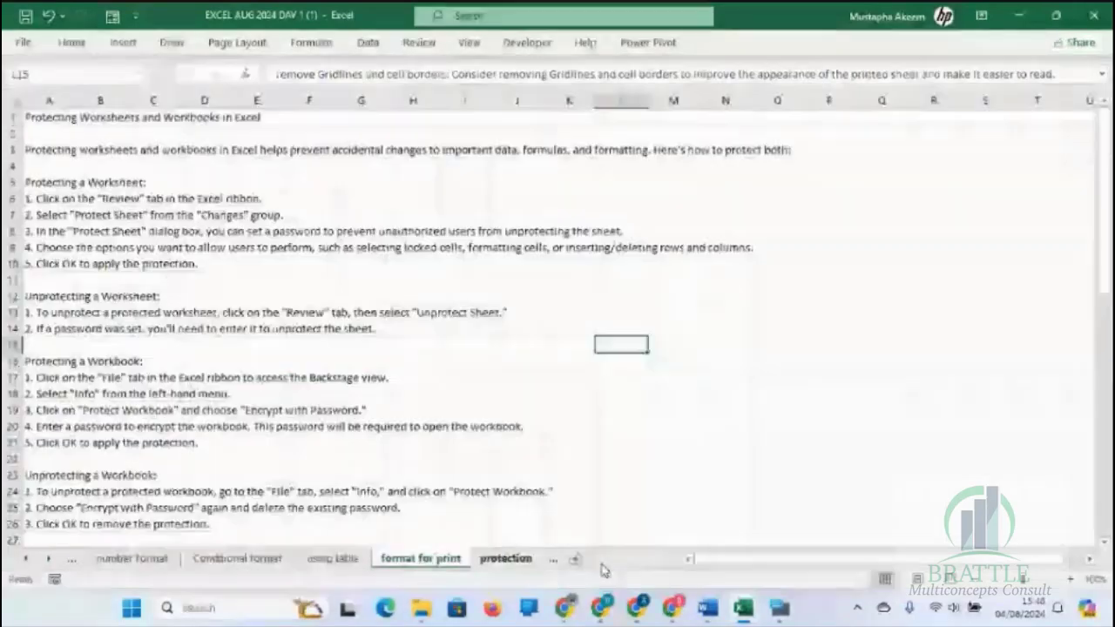
Step: Select cell A1 on the protection sheet and save the workbook under its existing name
click(149, 299)
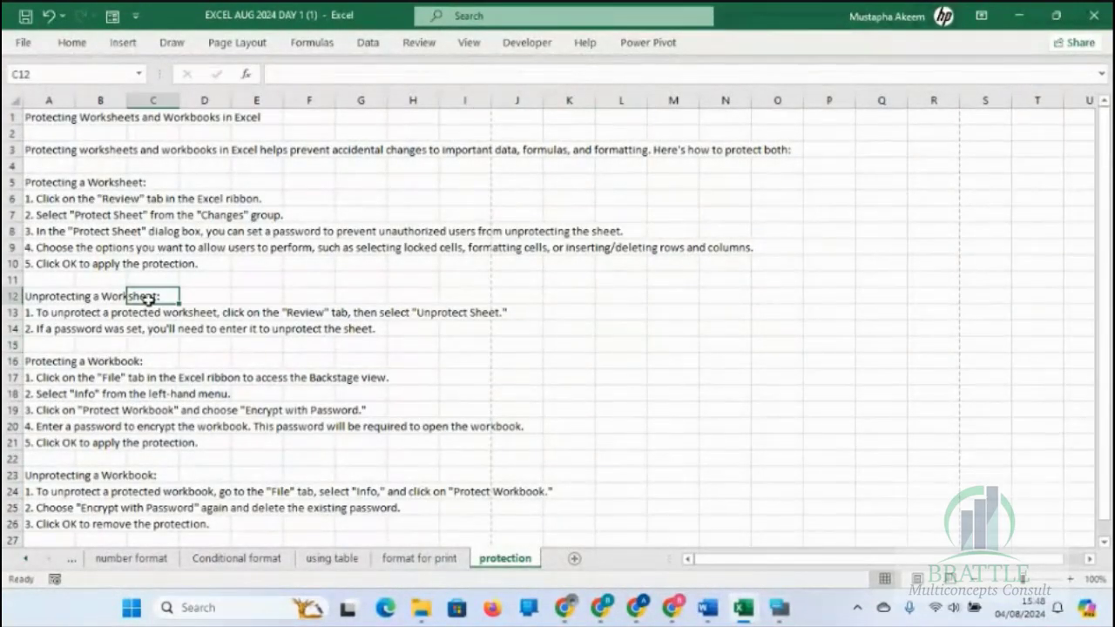
click(55, 118)
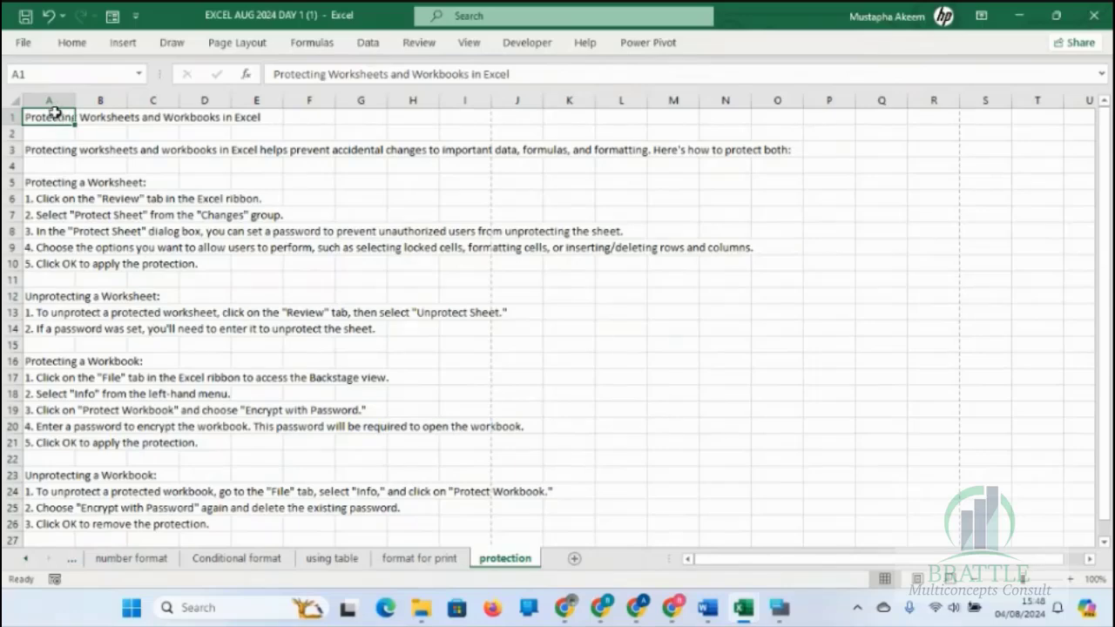
click(24, 44)
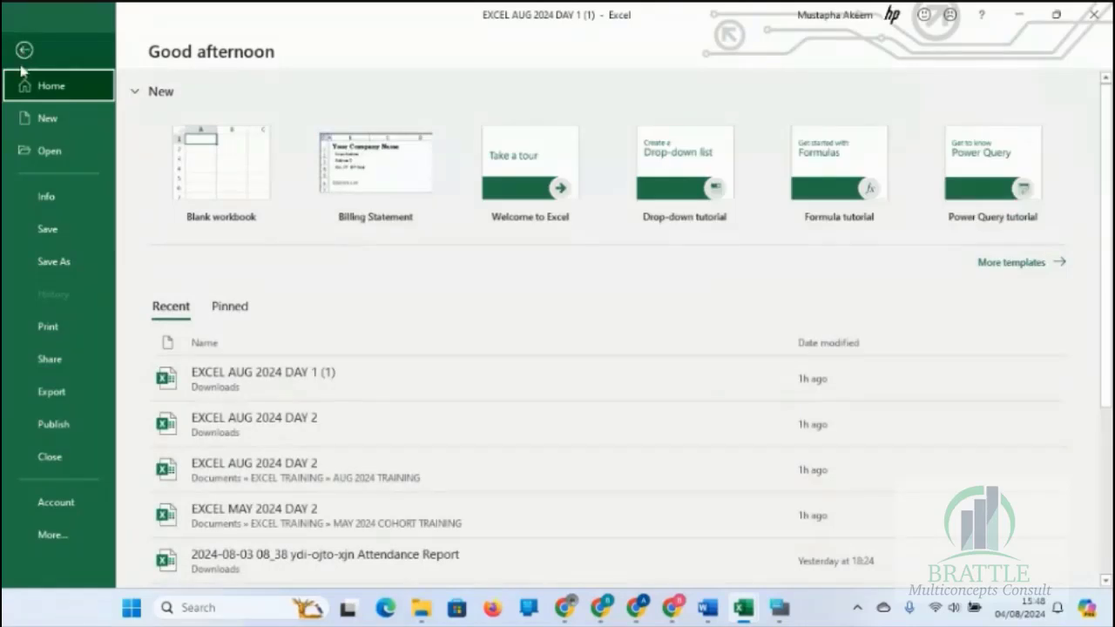
click(49, 151)
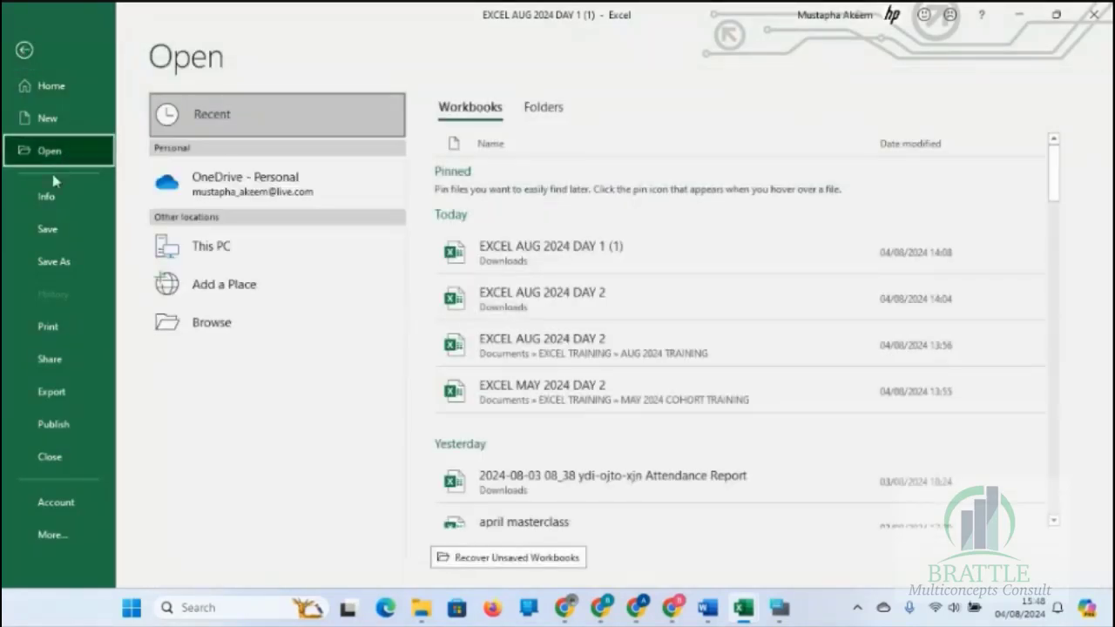
click(66, 265)
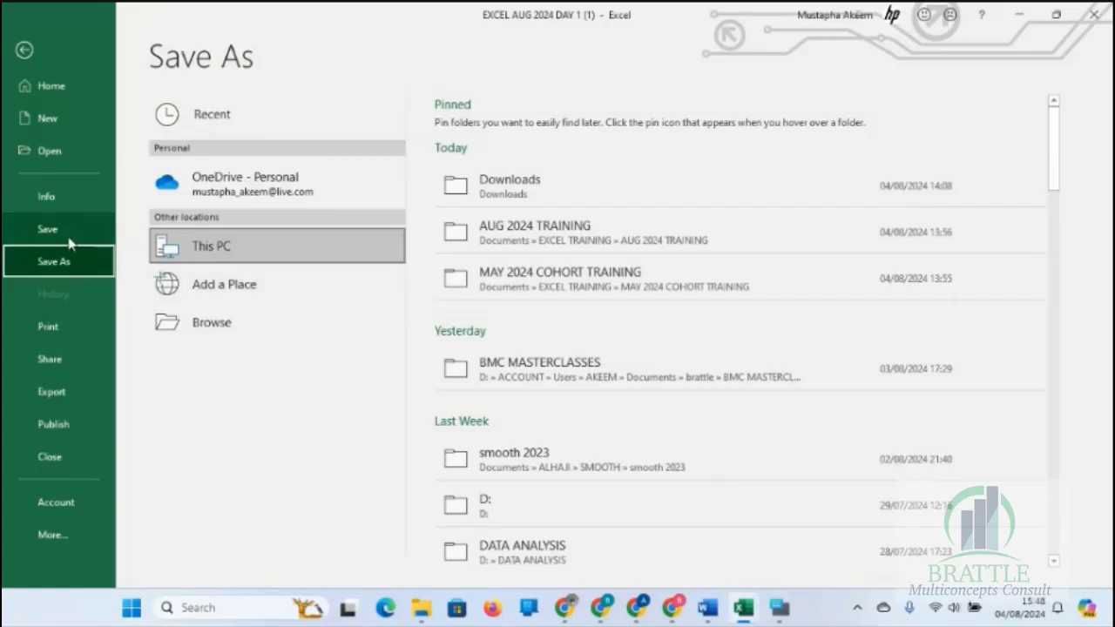
click(70, 240)
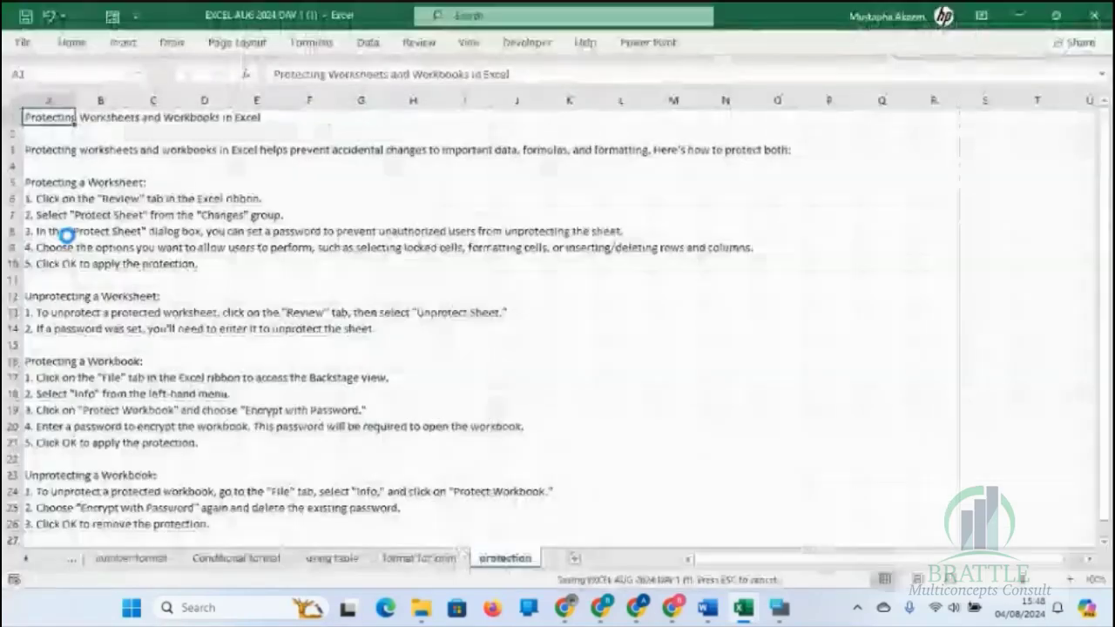
click(24, 43)
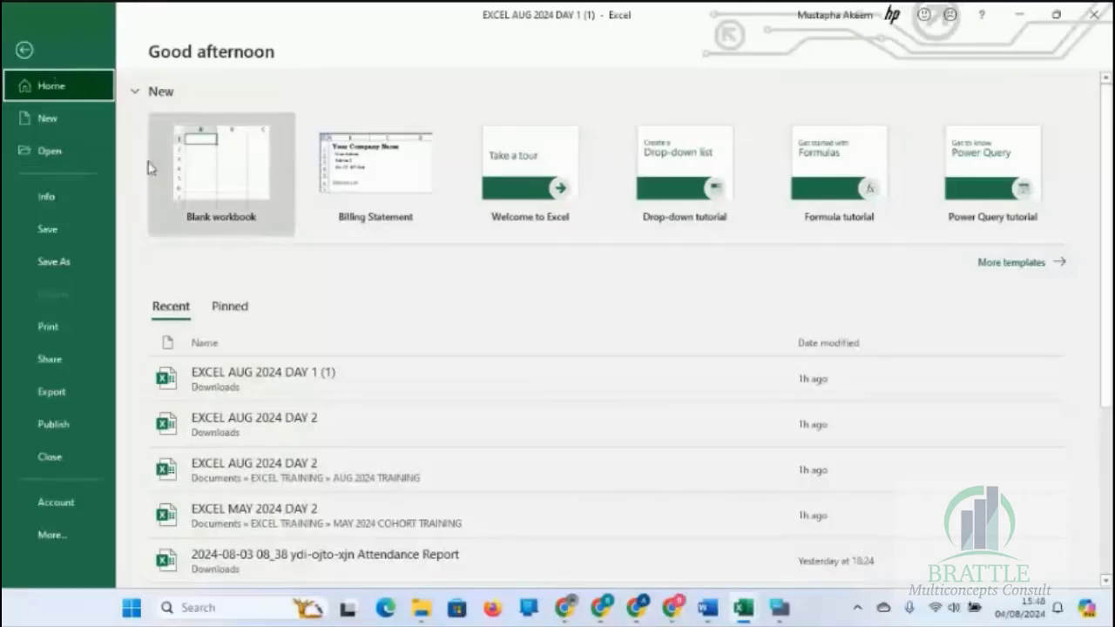
click(24, 51)
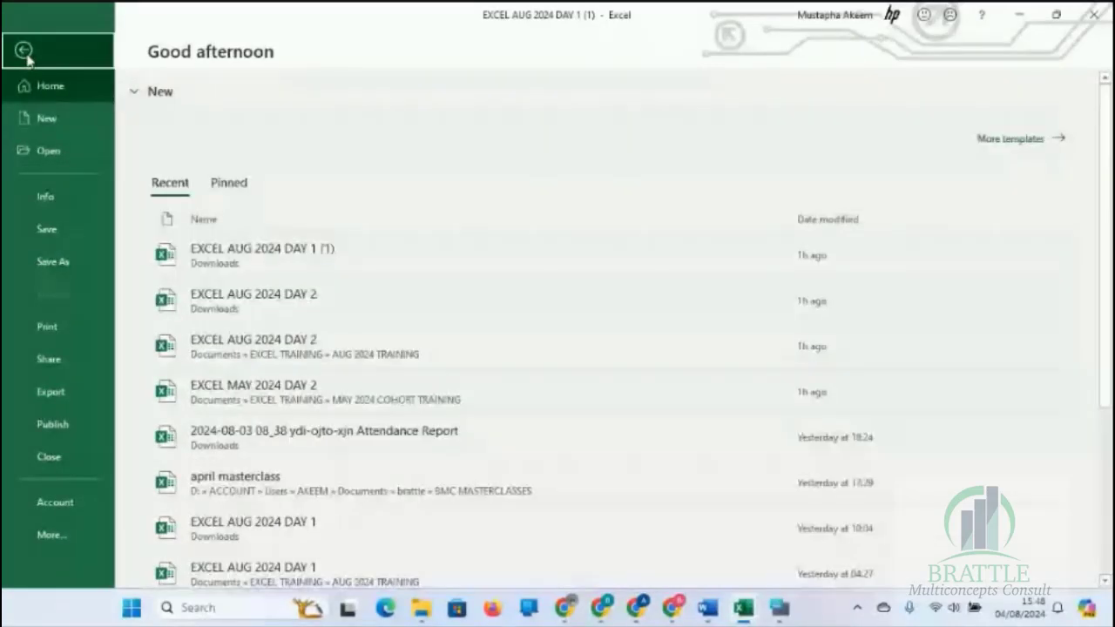
click(65, 45)
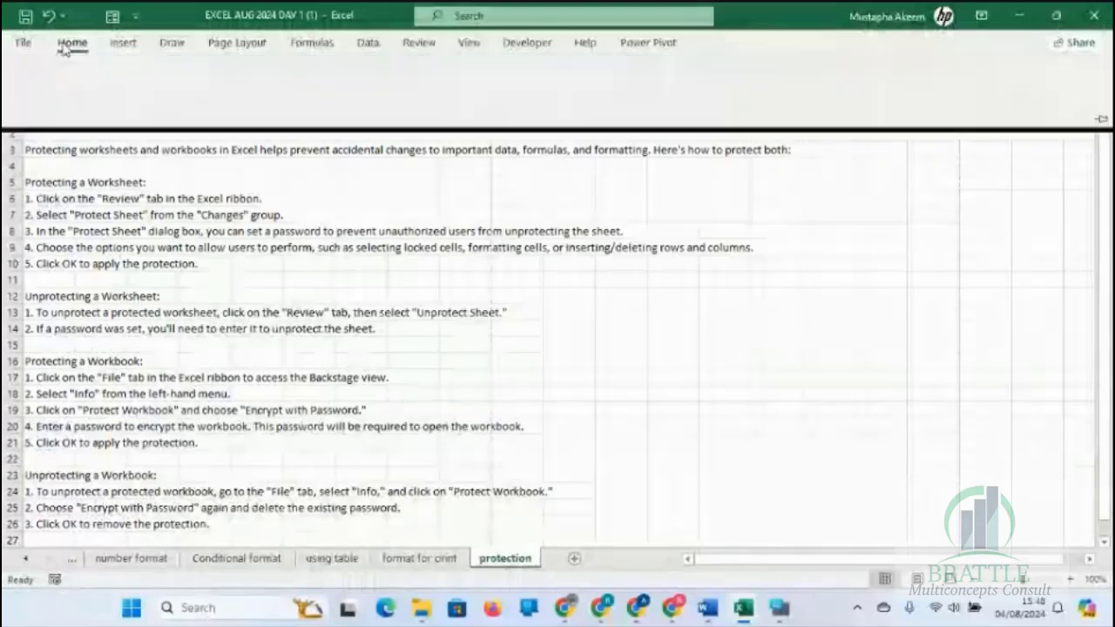
Step: View the workbook's Protect Workbook options, including Encrypt with Password, and return to the protection sheet
click(38, 43)
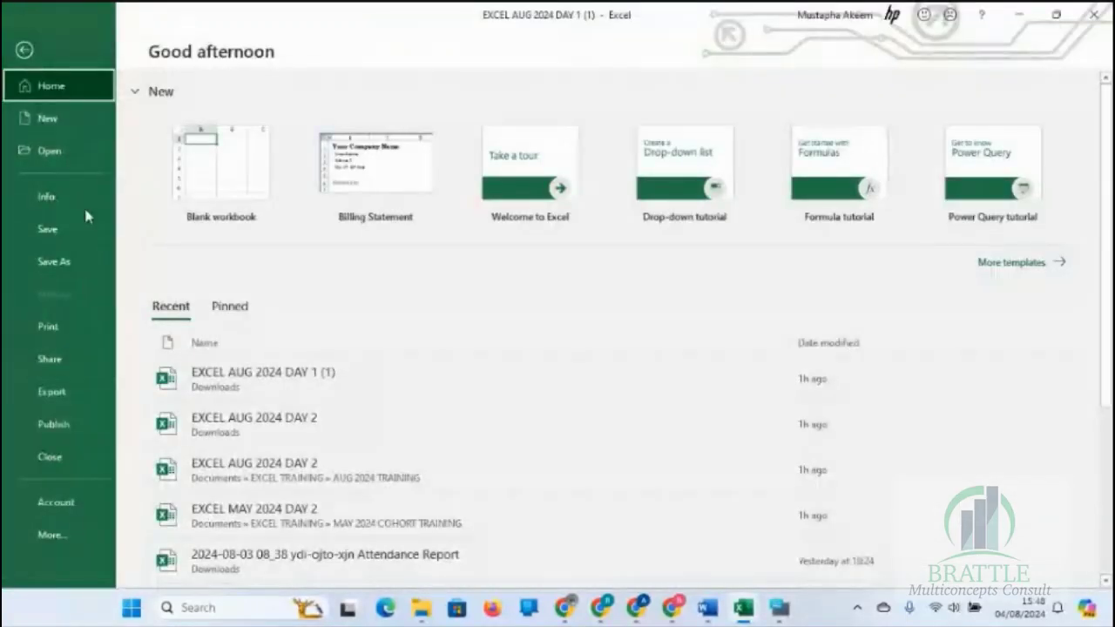
click(69, 158)
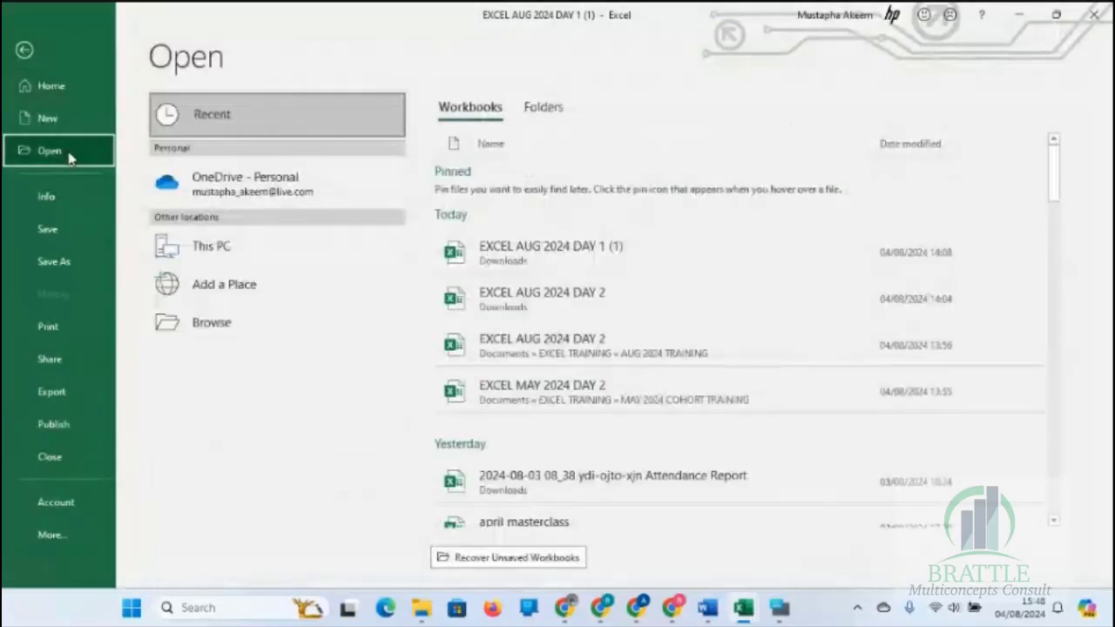
click(74, 127)
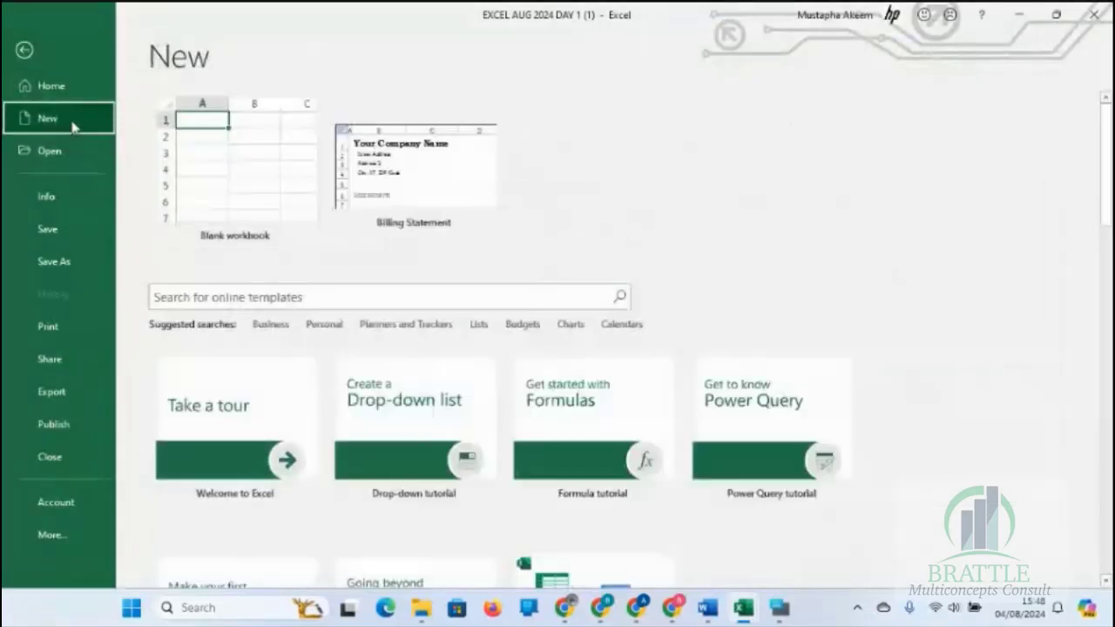
click(62, 201)
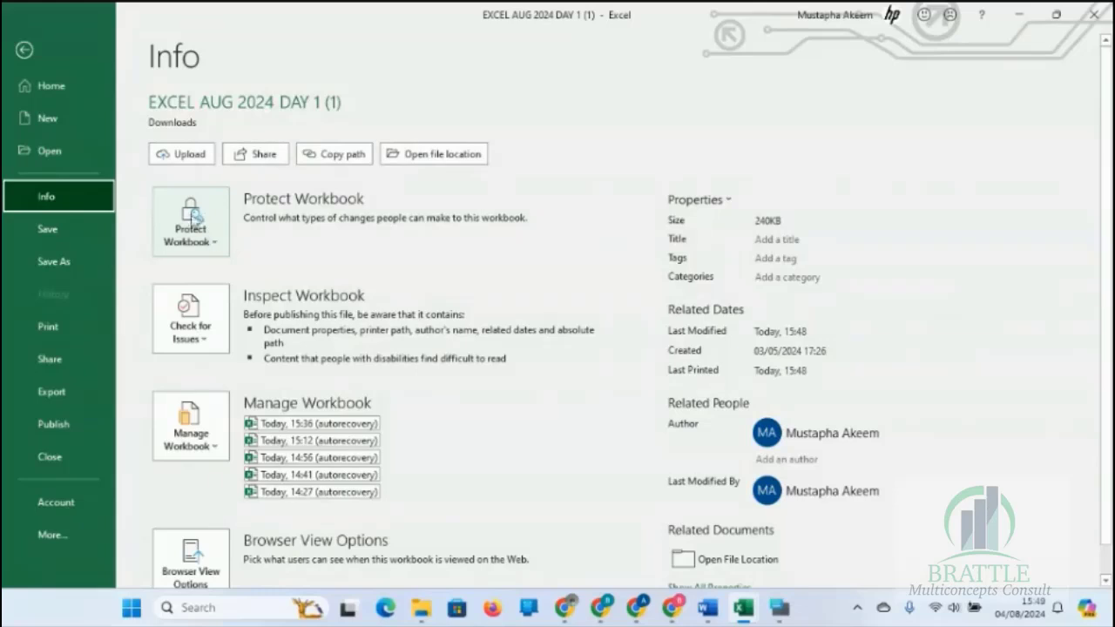
click(214, 250)
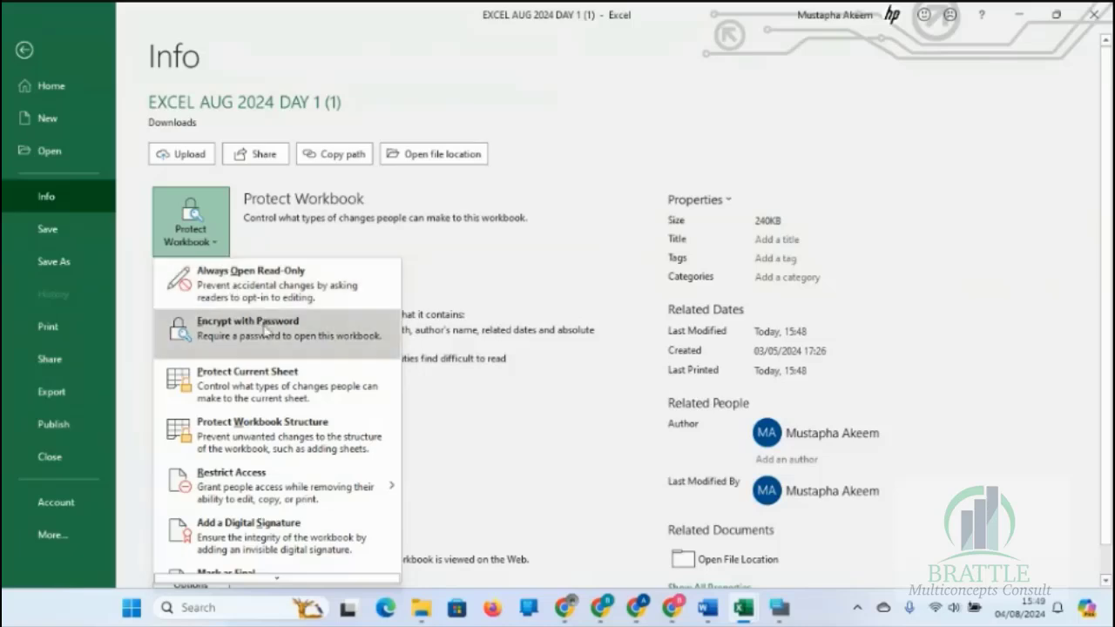
click(25, 51)
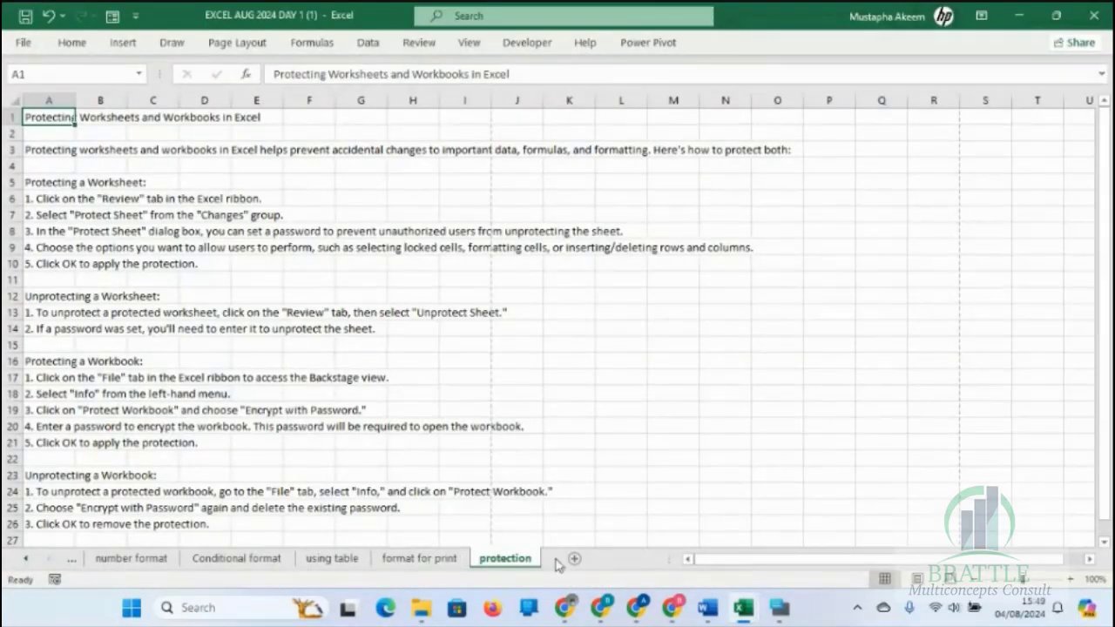
Step: Look through the format for print and protection sheets, and show the sales table and Region slicer on the using table sheet
click(442, 559)
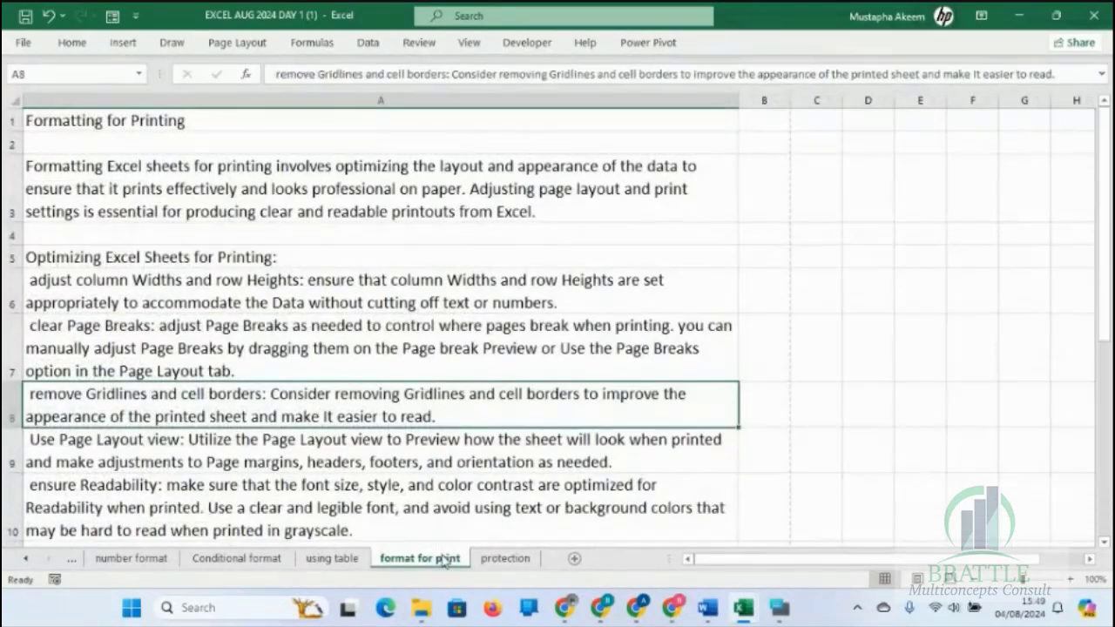
click(512, 562)
click(332, 558)
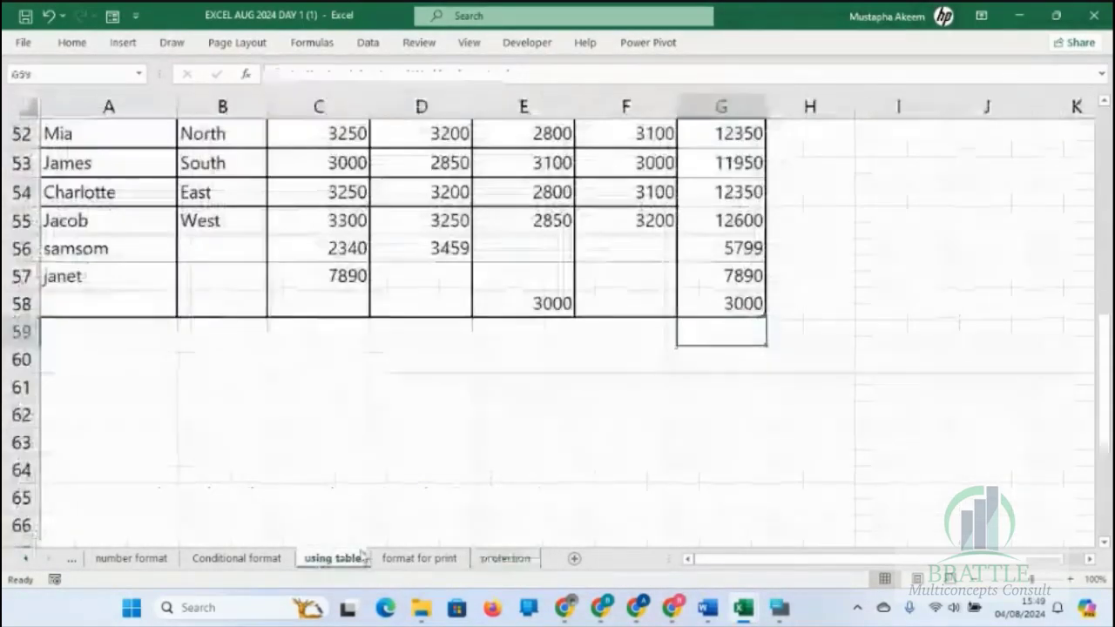
click(446, 560)
click(505, 558)
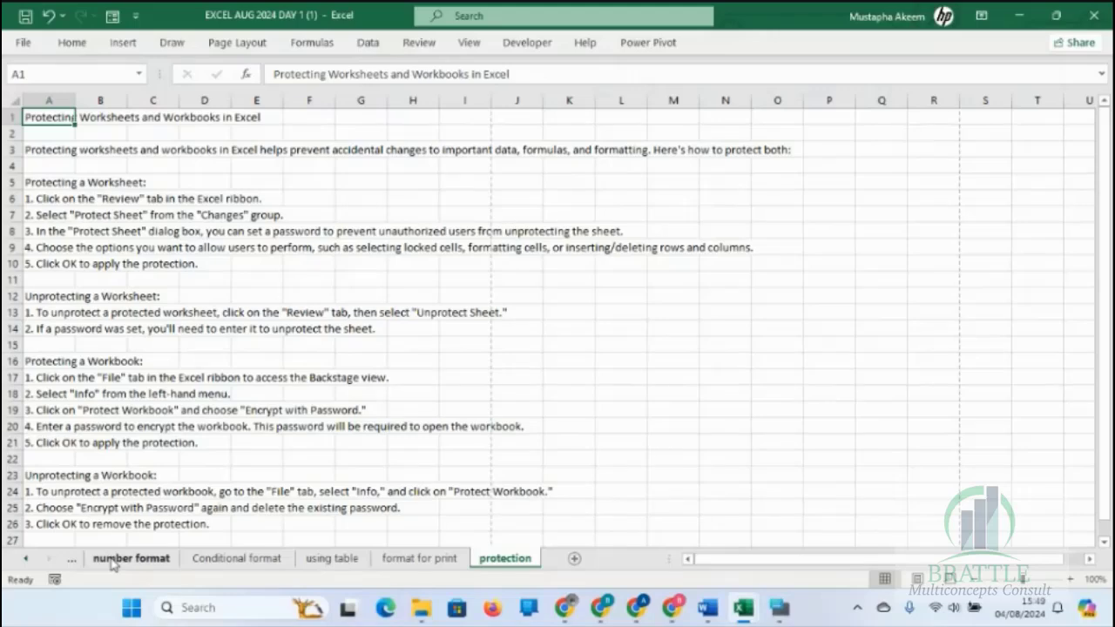
click(331, 560)
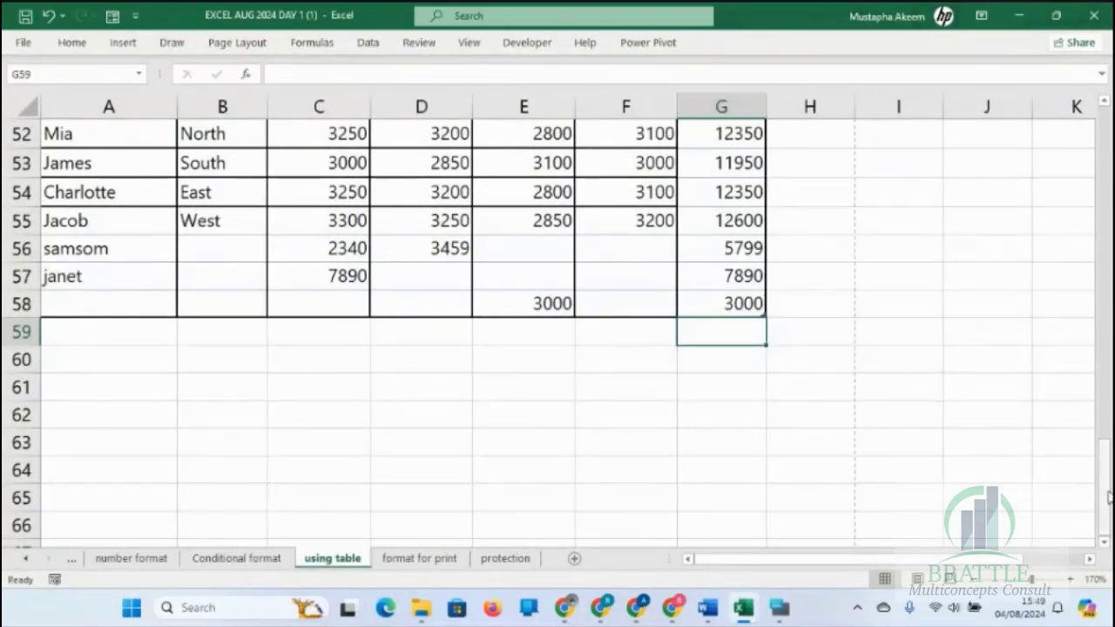
drag(1108, 496, 1105, 366)
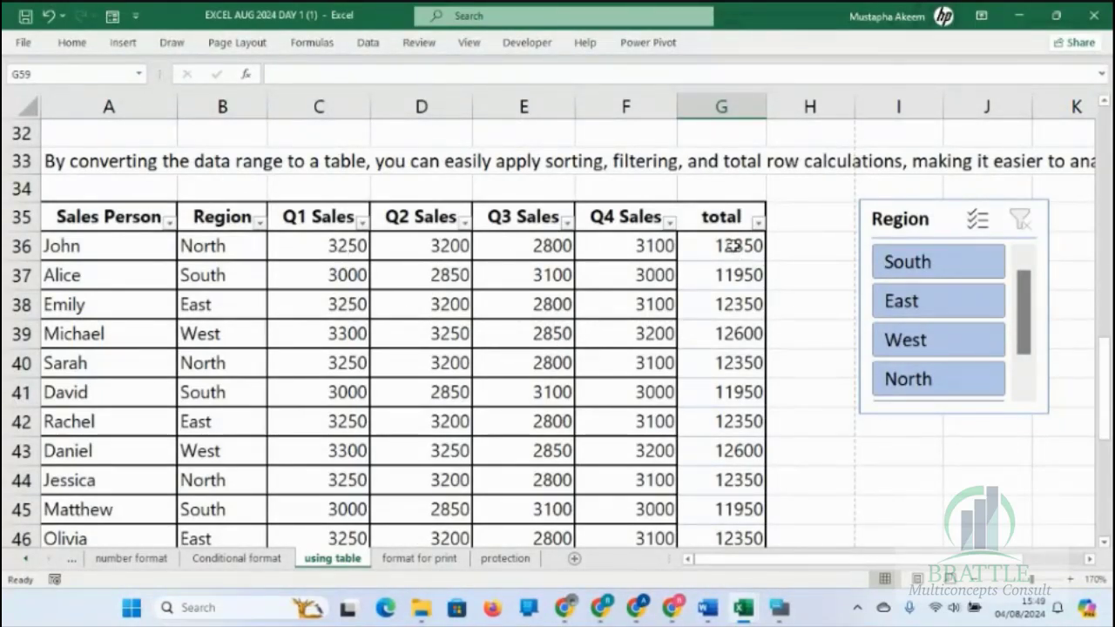
Step: Select the total column's values from G36 to G58 and protect the sheet without a password, keeping the default permissions
drag(731, 247, 743, 479)
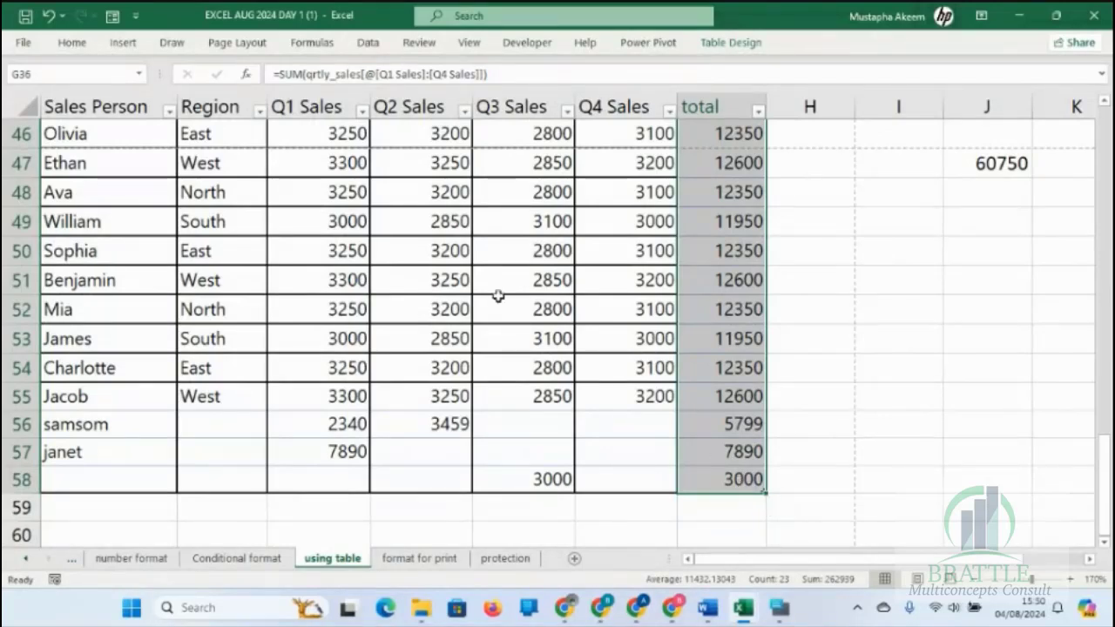
click(422, 45)
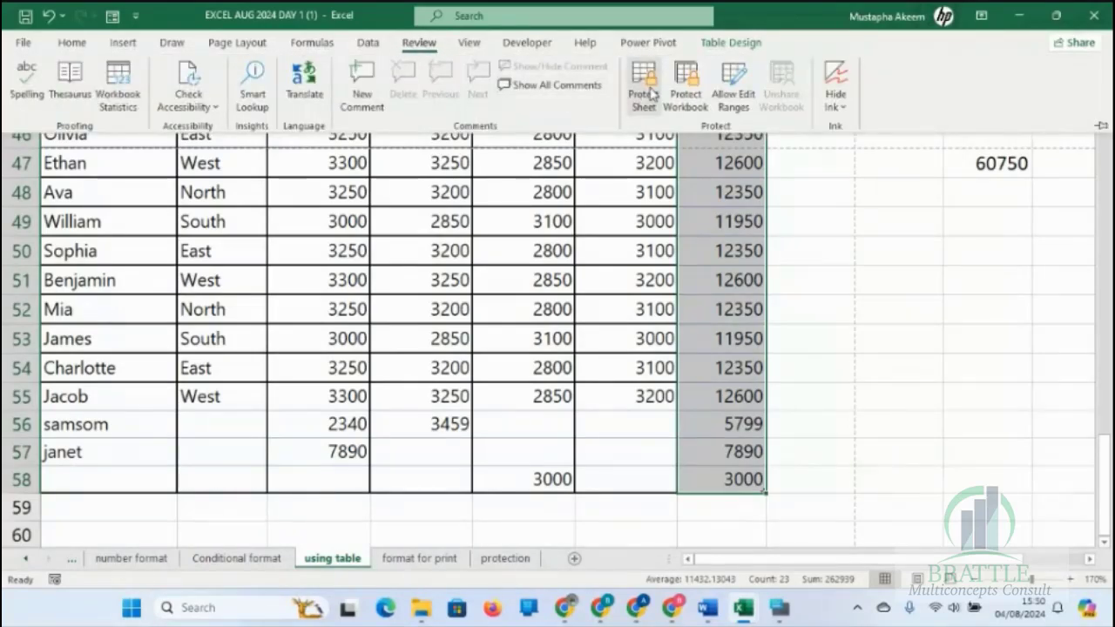
click(642, 87)
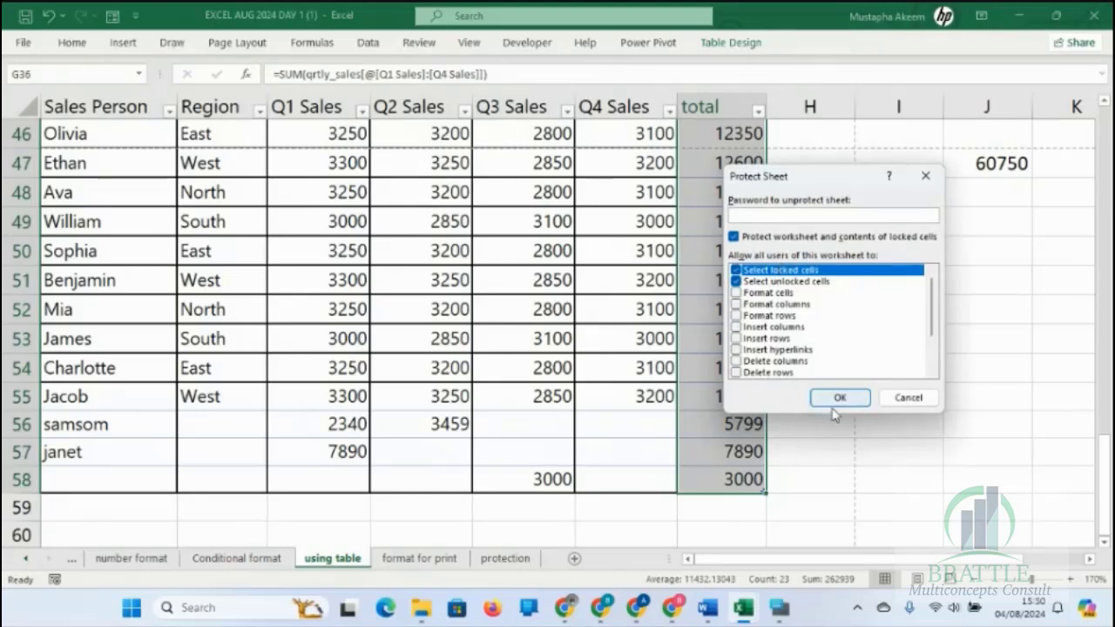
click(841, 398)
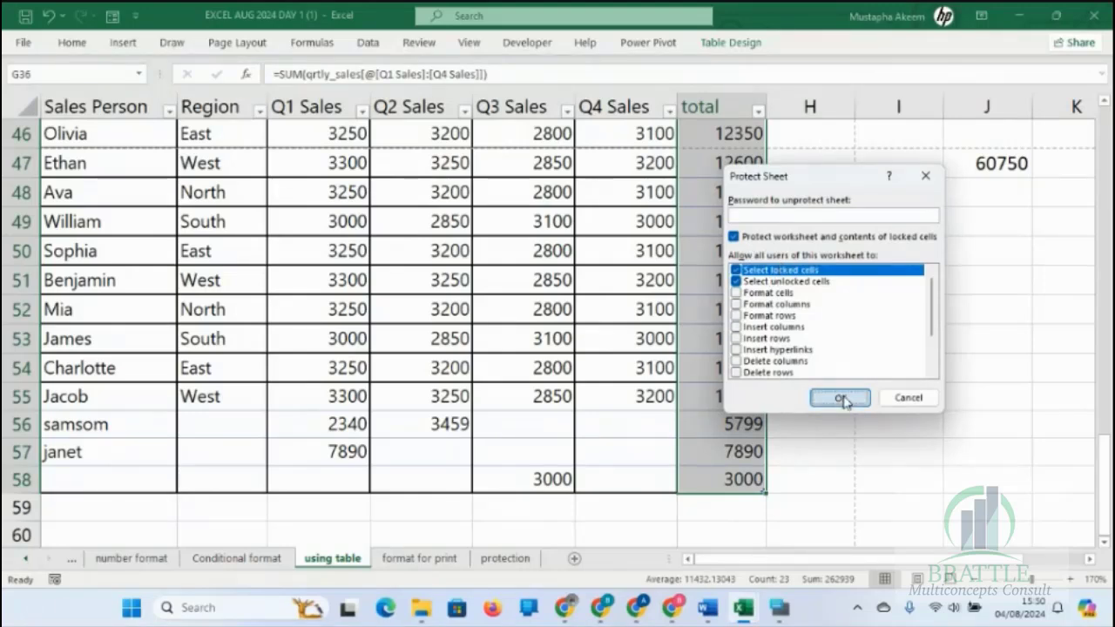
Step: Try to edit the protected Q3 Sales value in E48, dismiss the alert, and move down the column to E55
click(544, 206)
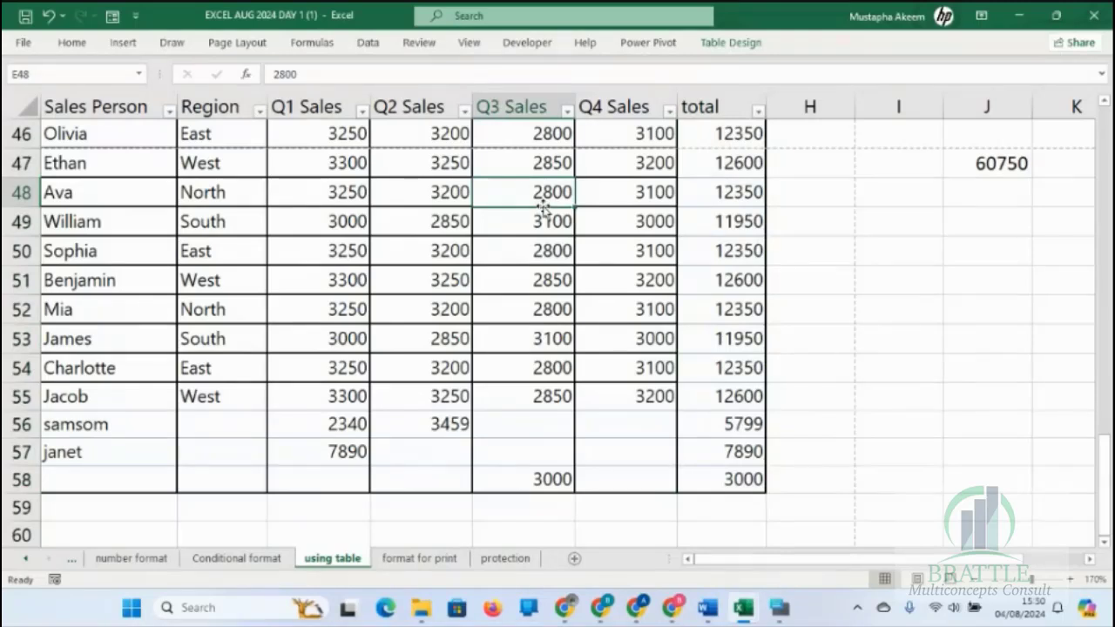
double_click(544, 207)
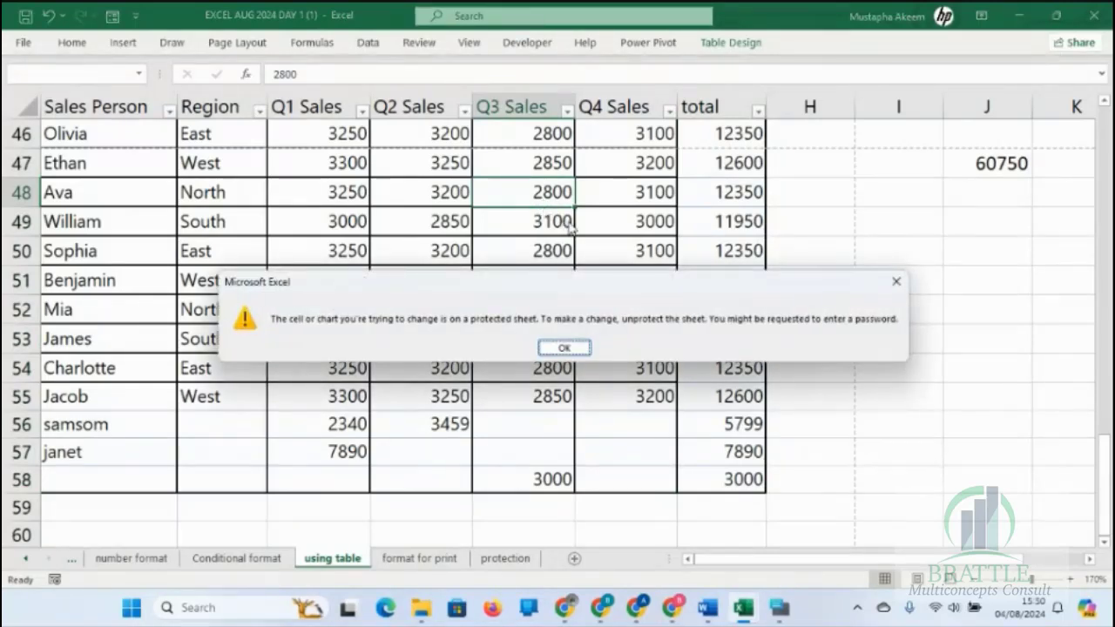
click(564, 348)
key(Down)
key(Down)
key(Down)
key(Down)
key(Down)
key(Down)
key(Down)
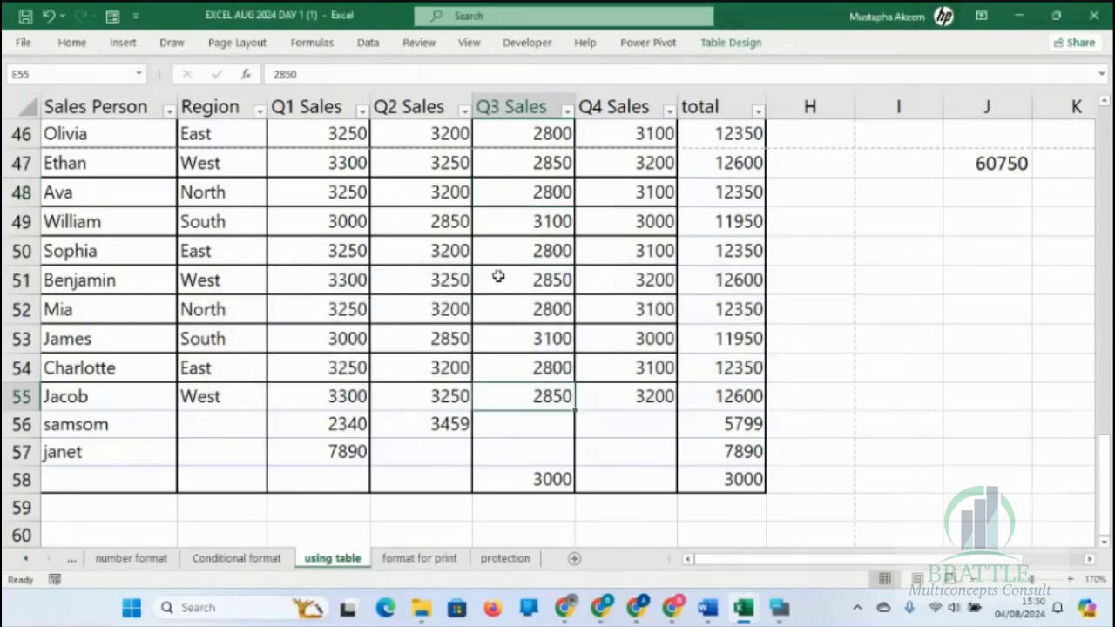
Step: Try to edit the blank cells H51 and H49 beside the table, dismissing the alert each time
click(924, 245)
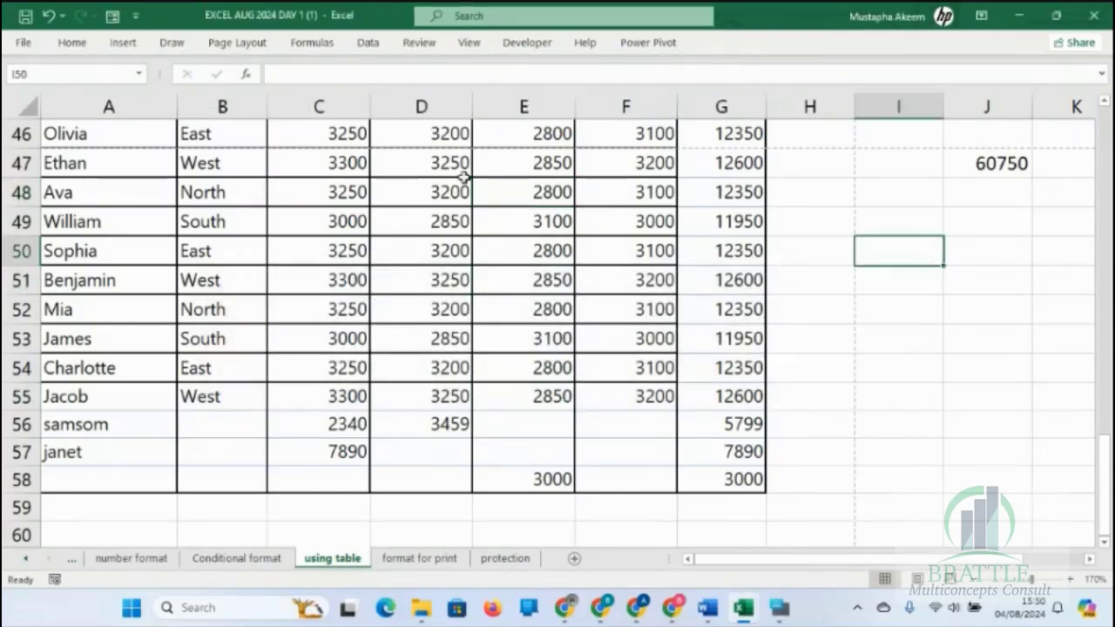
click(722, 250)
double_click(845, 275)
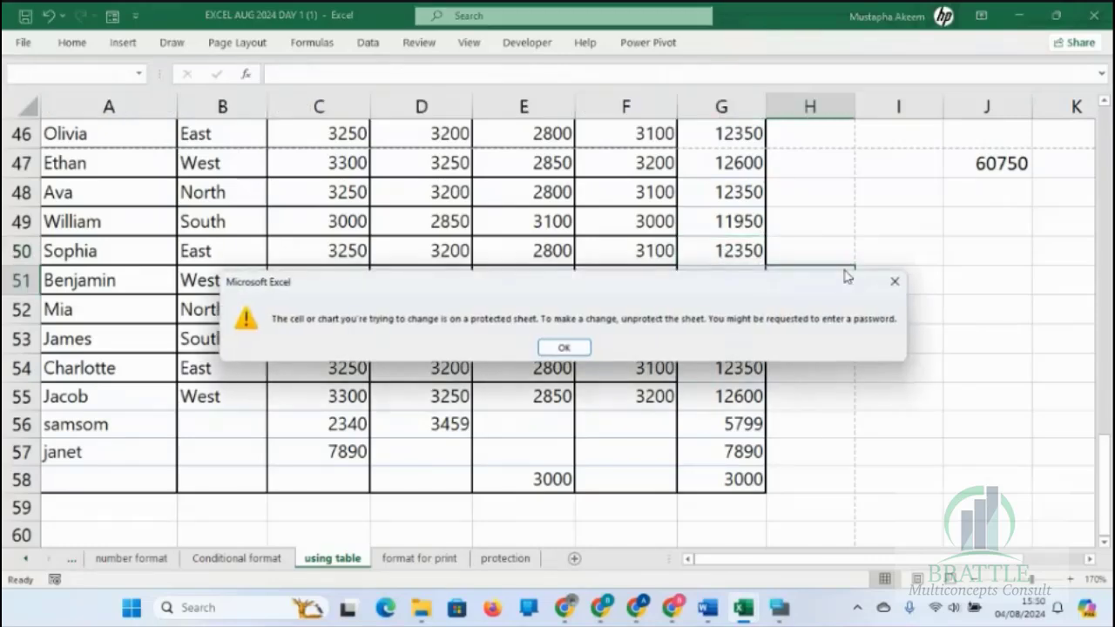
click(895, 281)
click(810, 225)
double_click(811, 225)
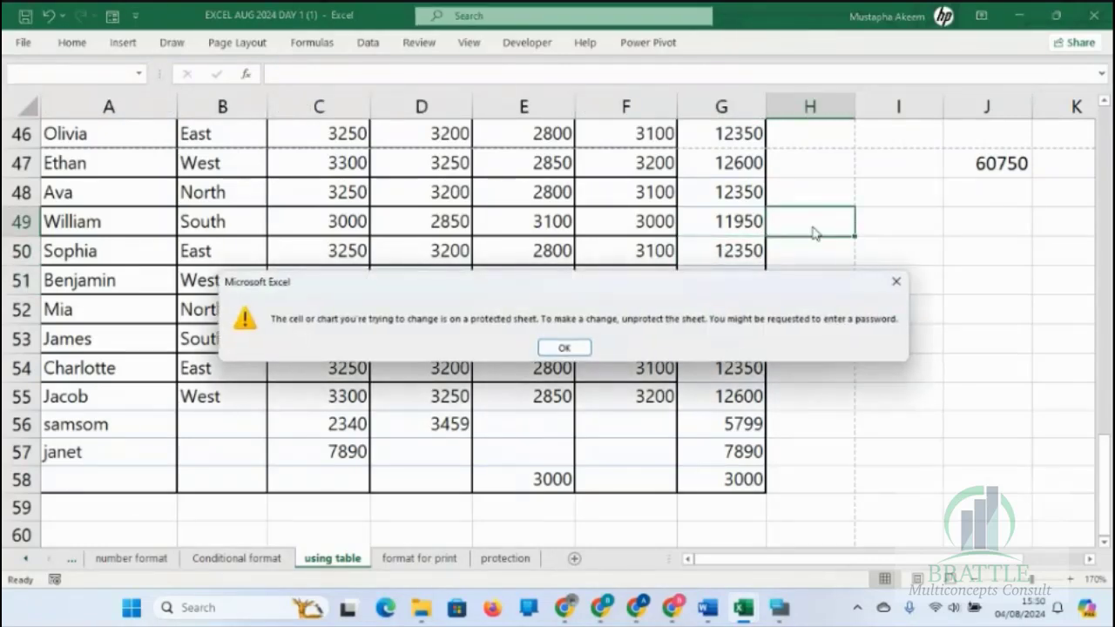
click(896, 284)
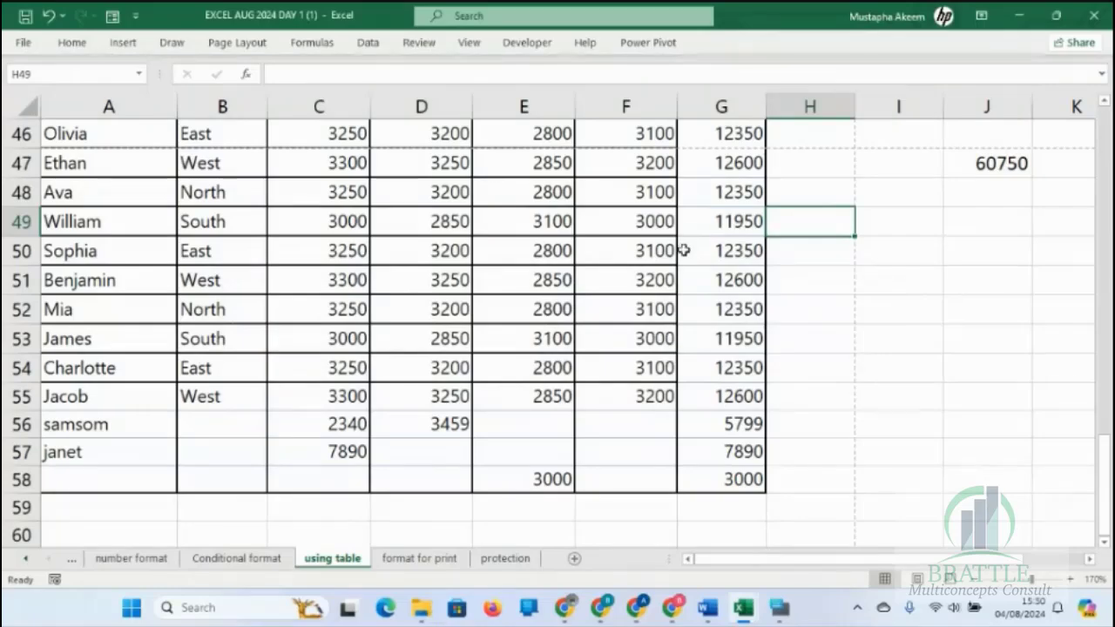
Step: Go to G36, select the total column's values down to G58, and look at the review options for sheet protection
click(730, 281)
key(Up)
key(Up)
key(Up)
key(Up)
key(Up)
key(Up)
key(Up)
key(Up)
key(Up)
key(Up)
key(Up)
key(Up)
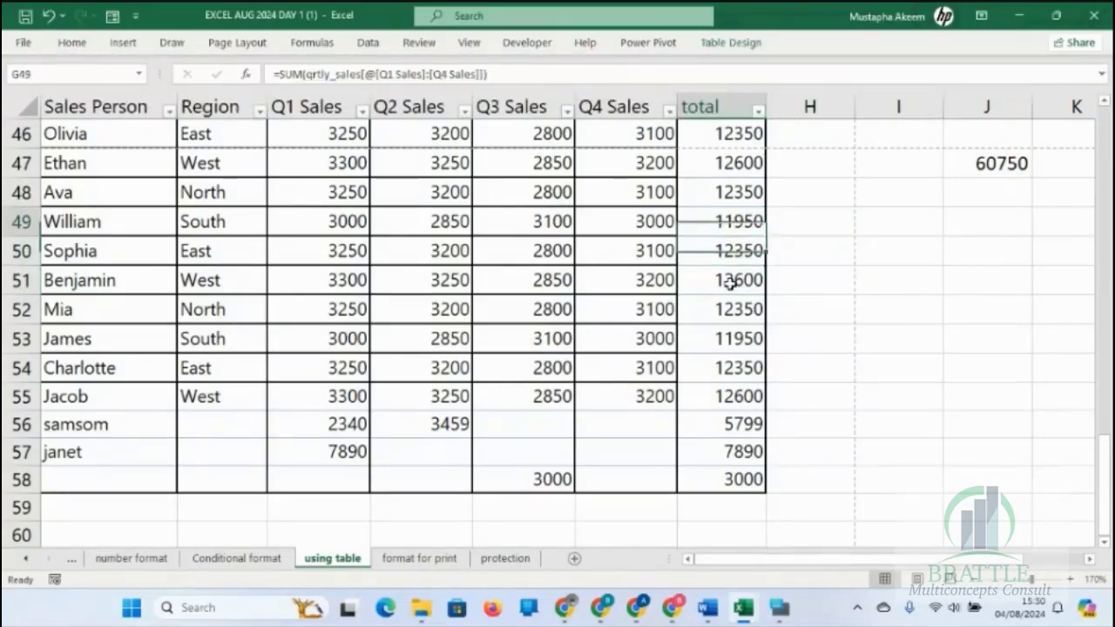
key(Up)
key(Up)
key(Up)
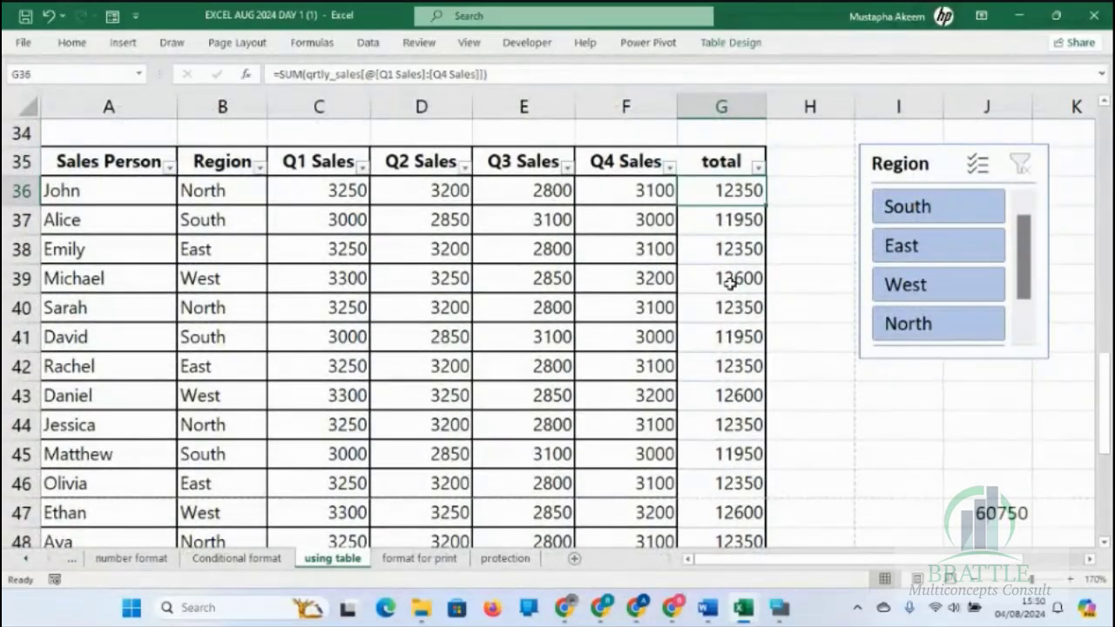
key(ctrl+shift+Down)
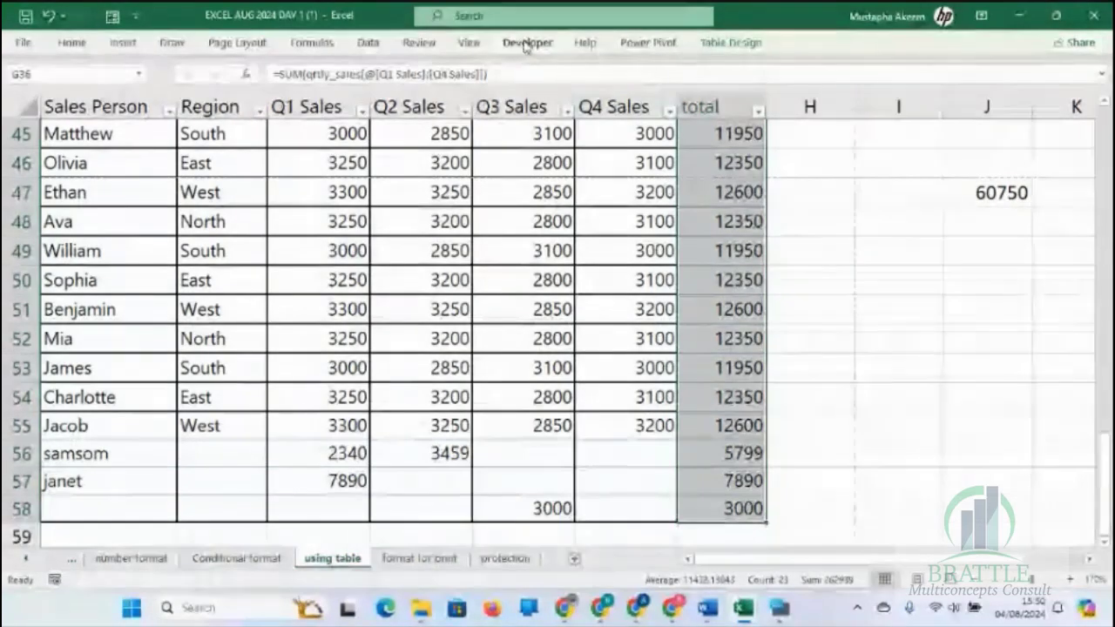
click(421, 44)
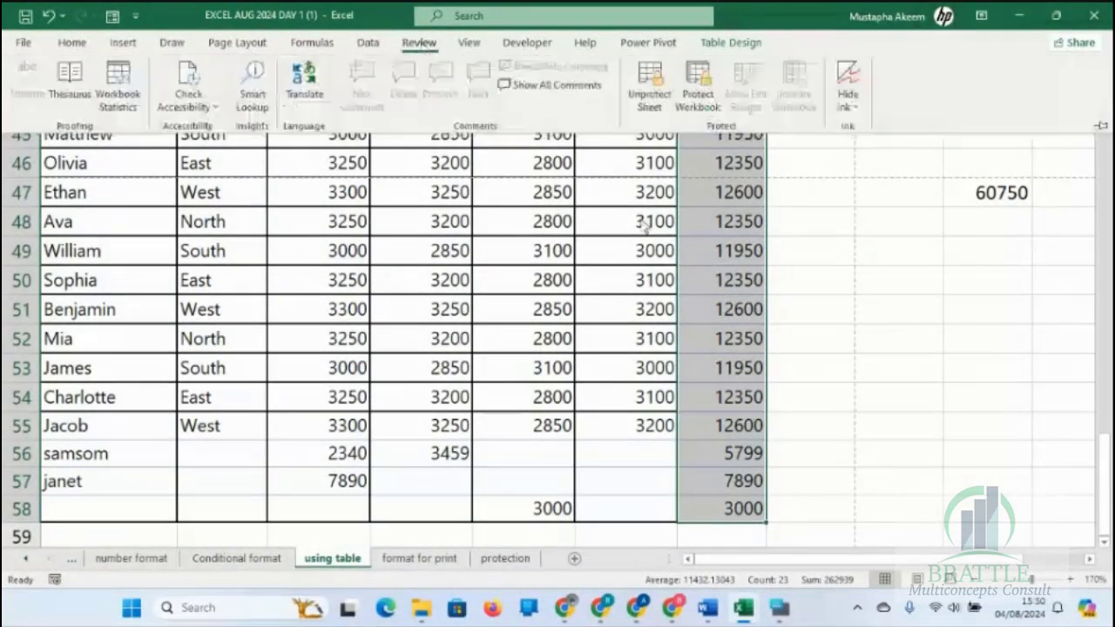
click(605, 394)
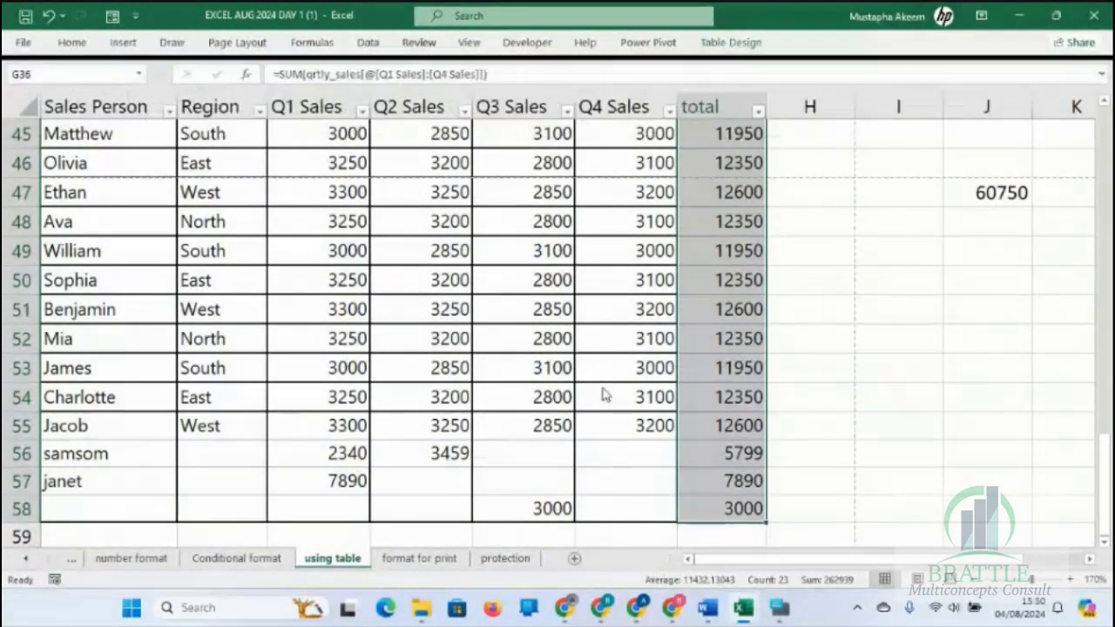
Step: Select several sales and total cells in the table, try to edit the blank cell J51, and dismiss the alert
click(555, 277)
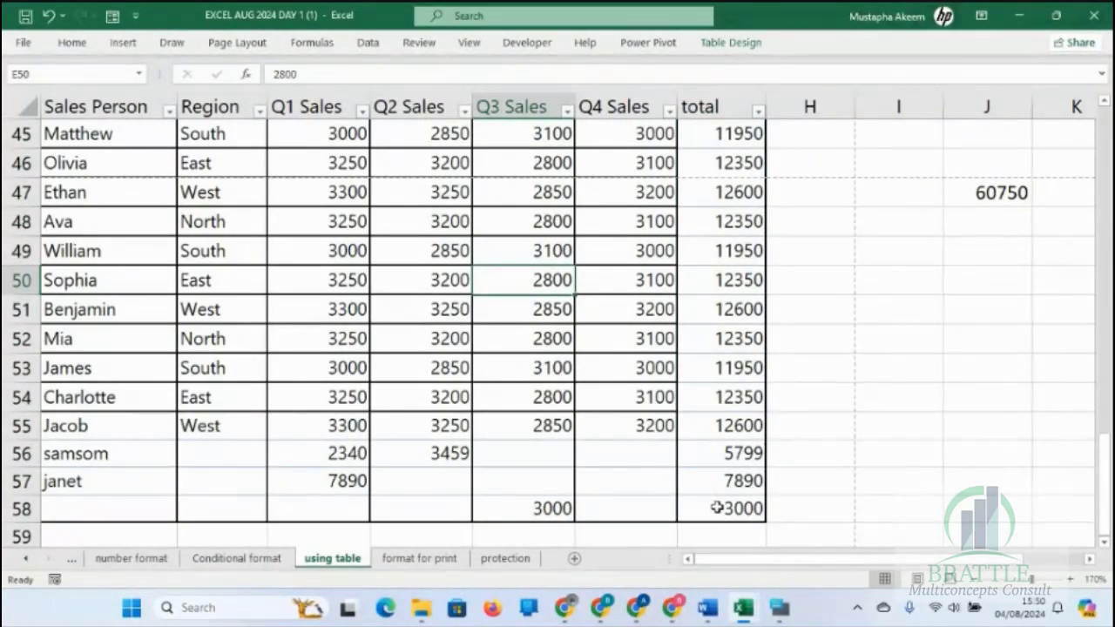
click(693, 423)
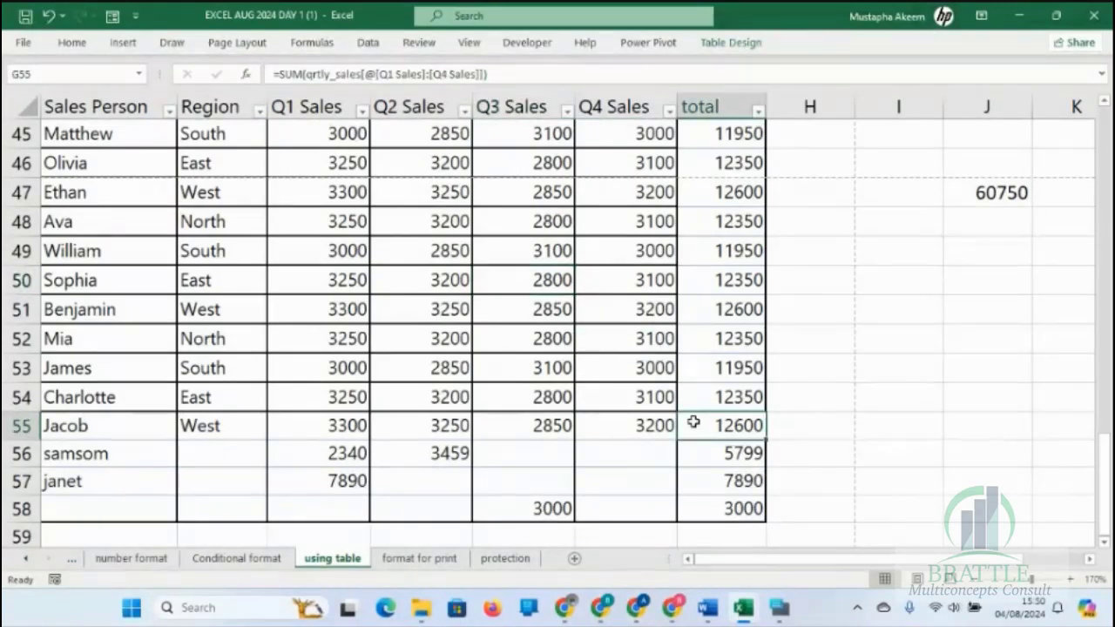
click(671, 370)
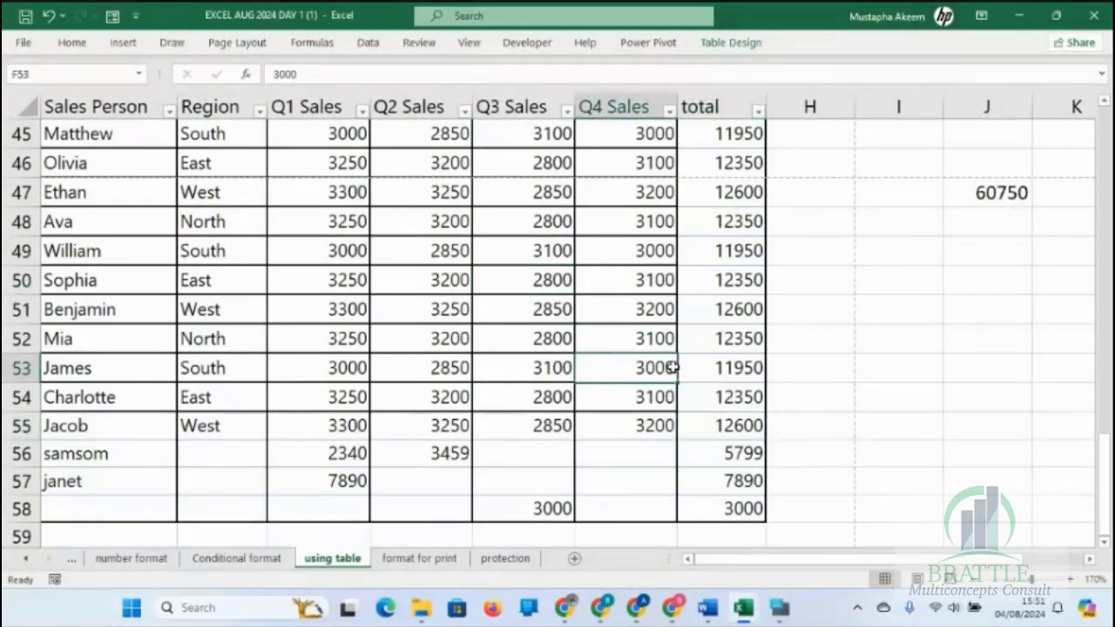
click(496, 296)
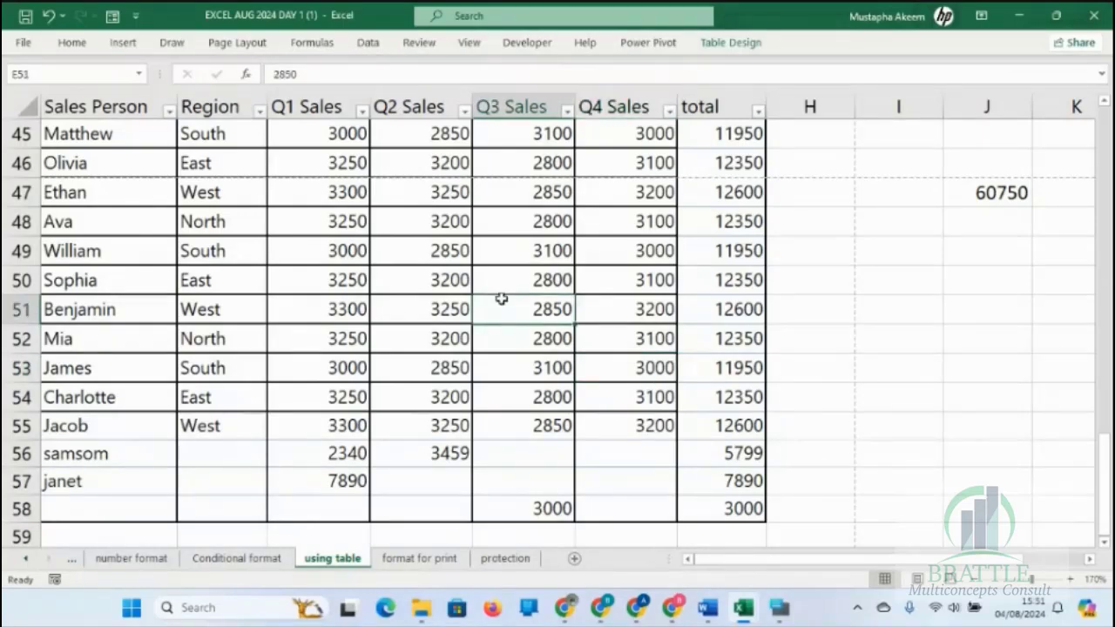
double_click(953, 310)
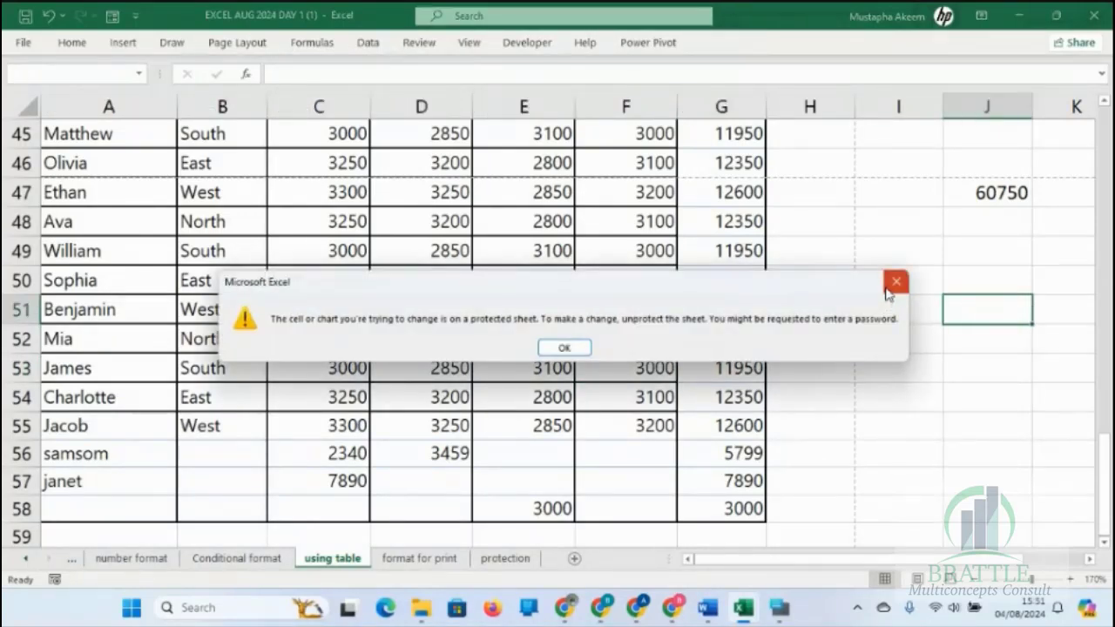
click(893, 282)
Step: Remove the protection from the using table sheet
click(419, 43)
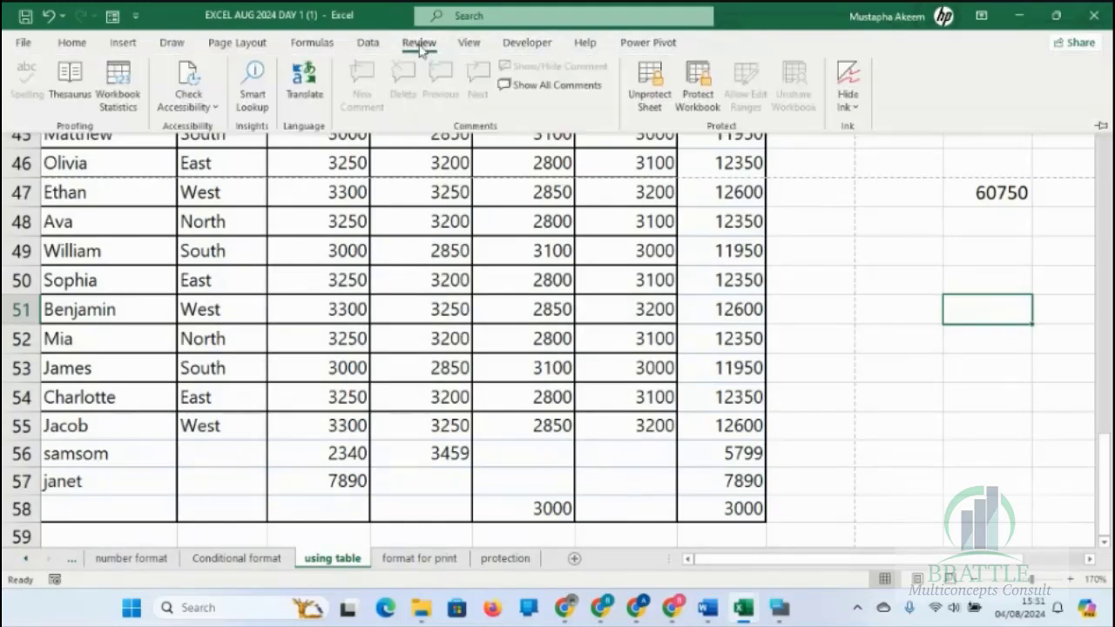
click(649, 96)
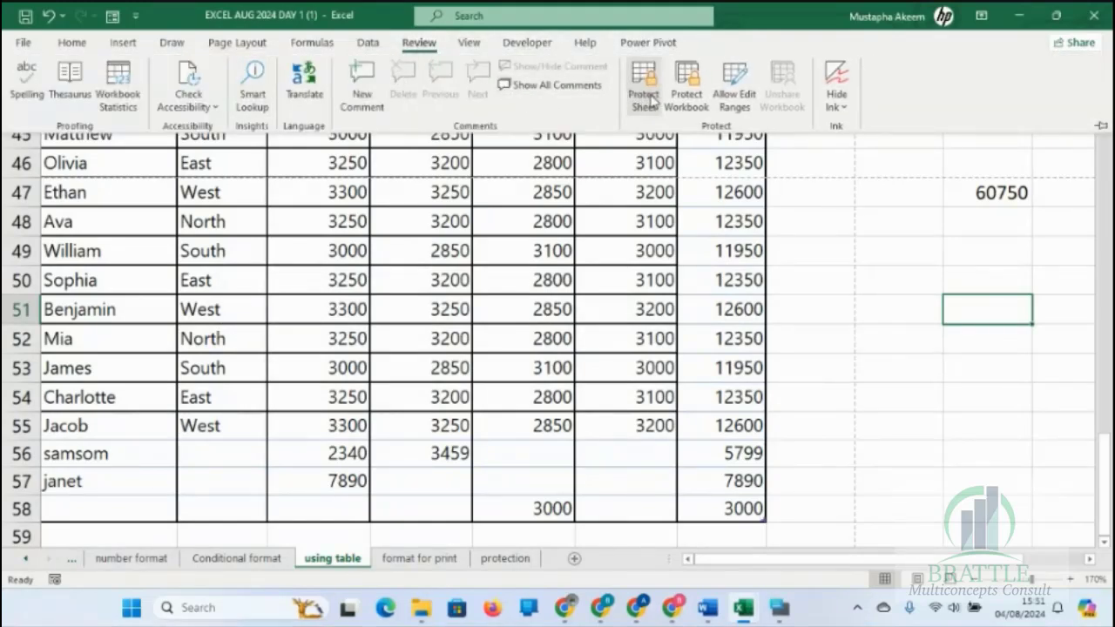
click(889, 264)
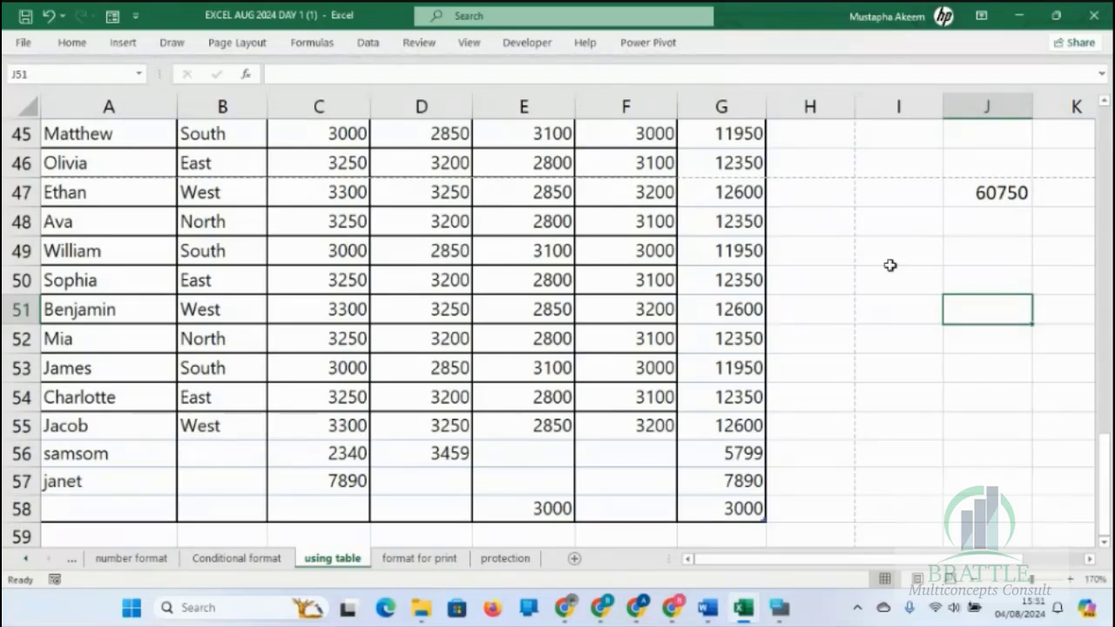
Step: View the Locked and Hidden protection settings in the cell format of J51, and close them without changes
key(ctrl+1)
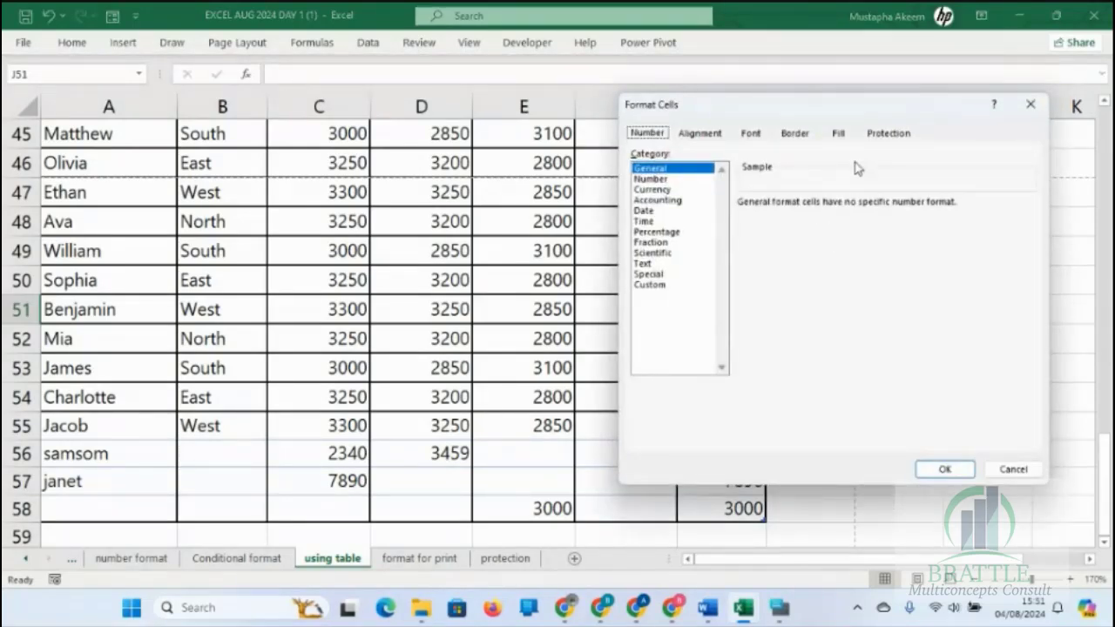
click(889, 135)
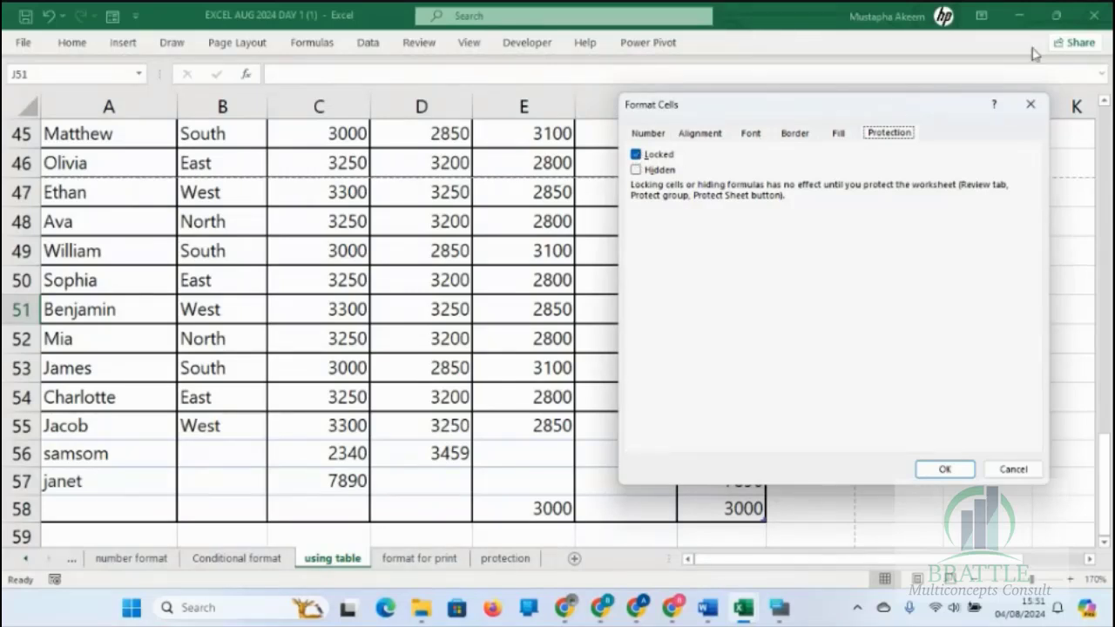
click(1030, 104)
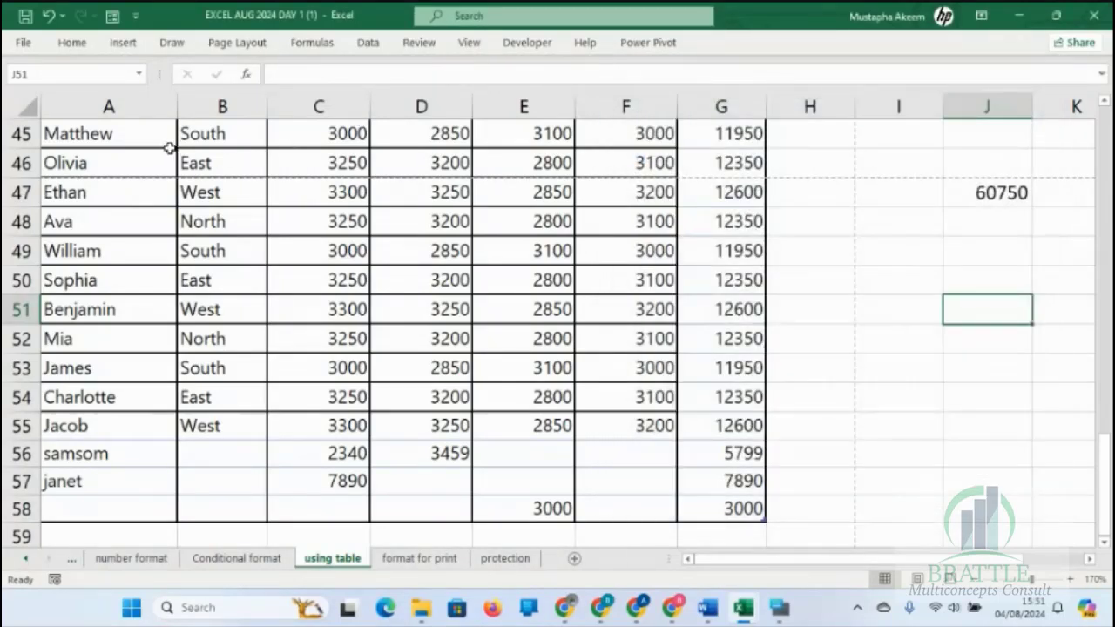
Step: Select all cells of the sheet, turn off their Locked setting, deselect them, and return to the start of the sales table
click(24, 105)
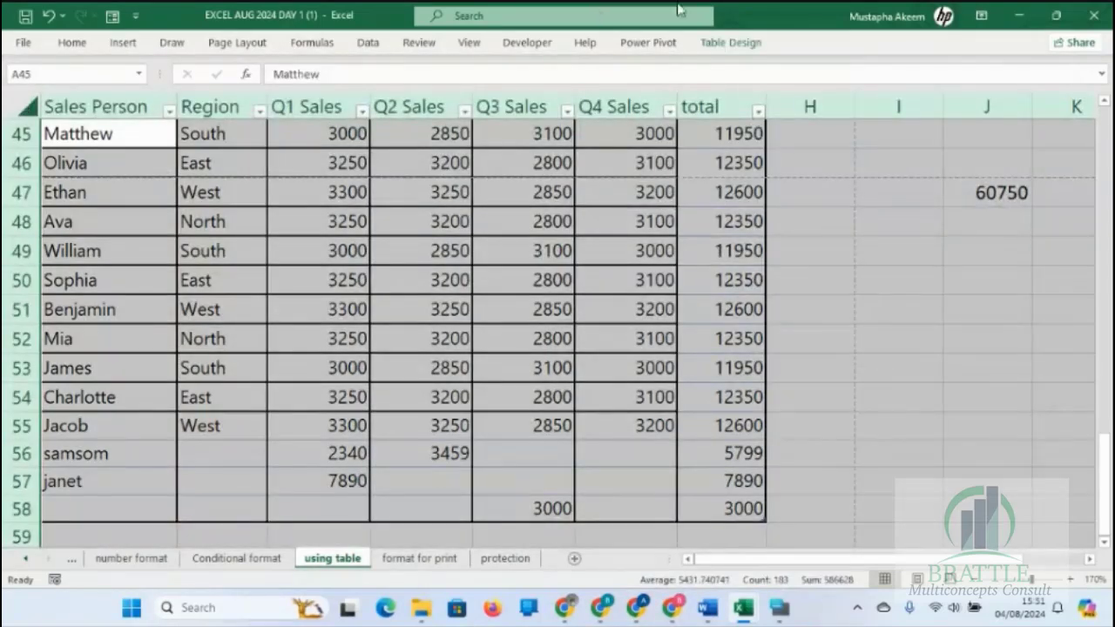
click(425, 48)
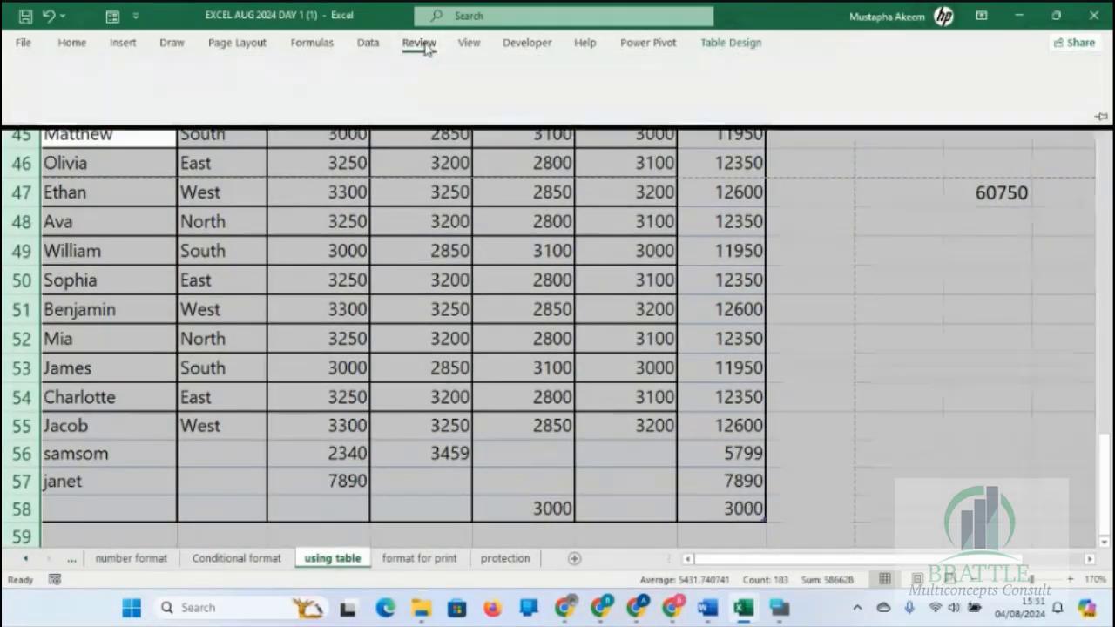
click(439, 190)
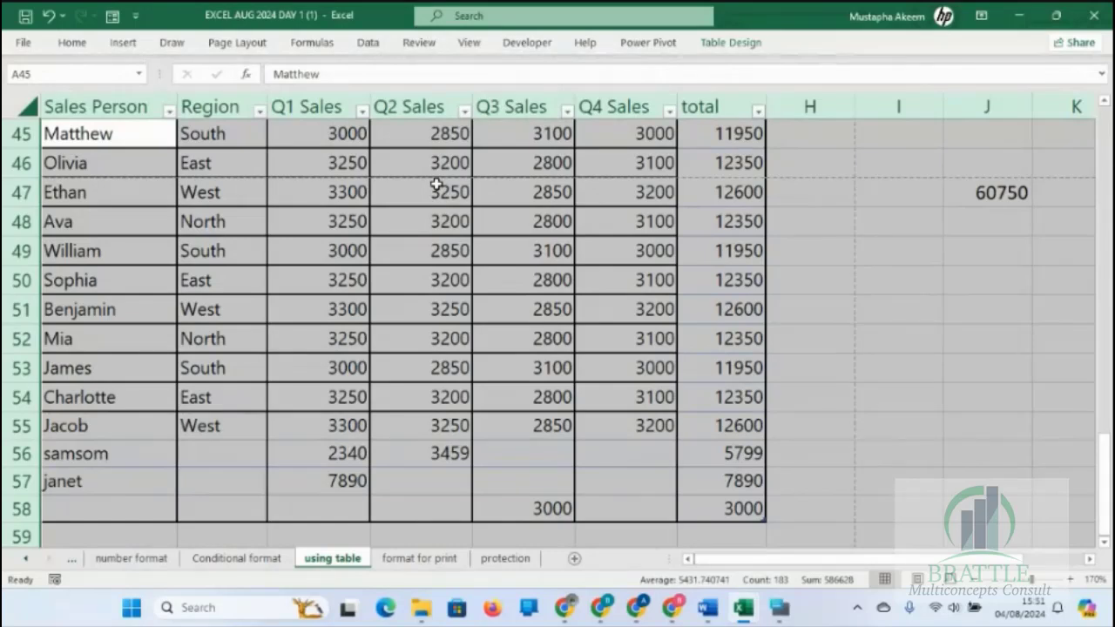
key(ctrl+1)
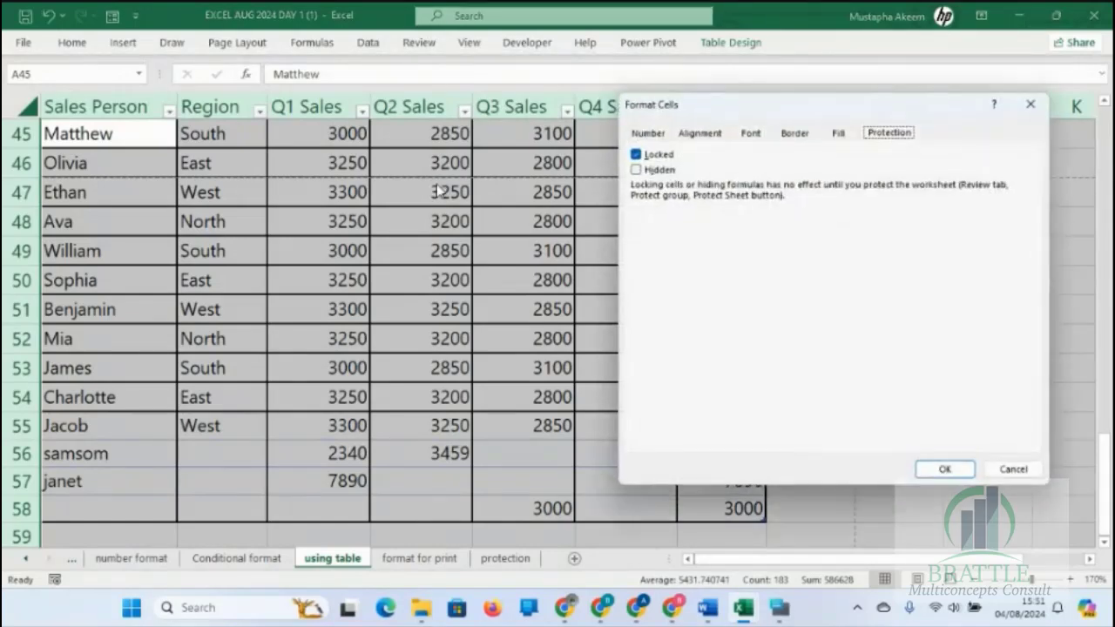
click(658, 157)
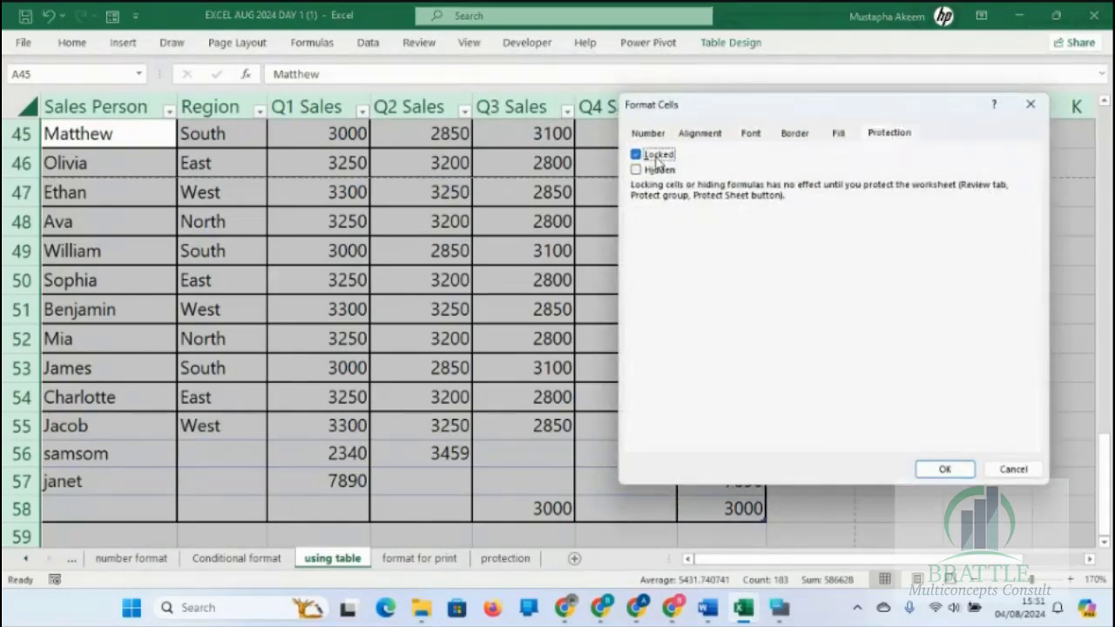
click(945, 469)
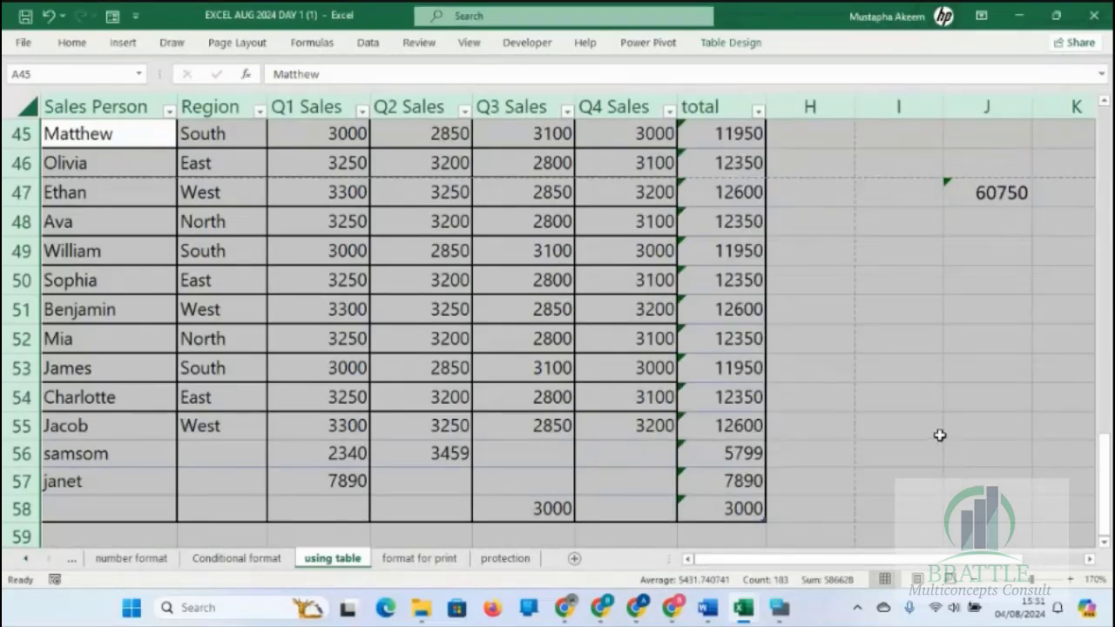
click(939, 432)
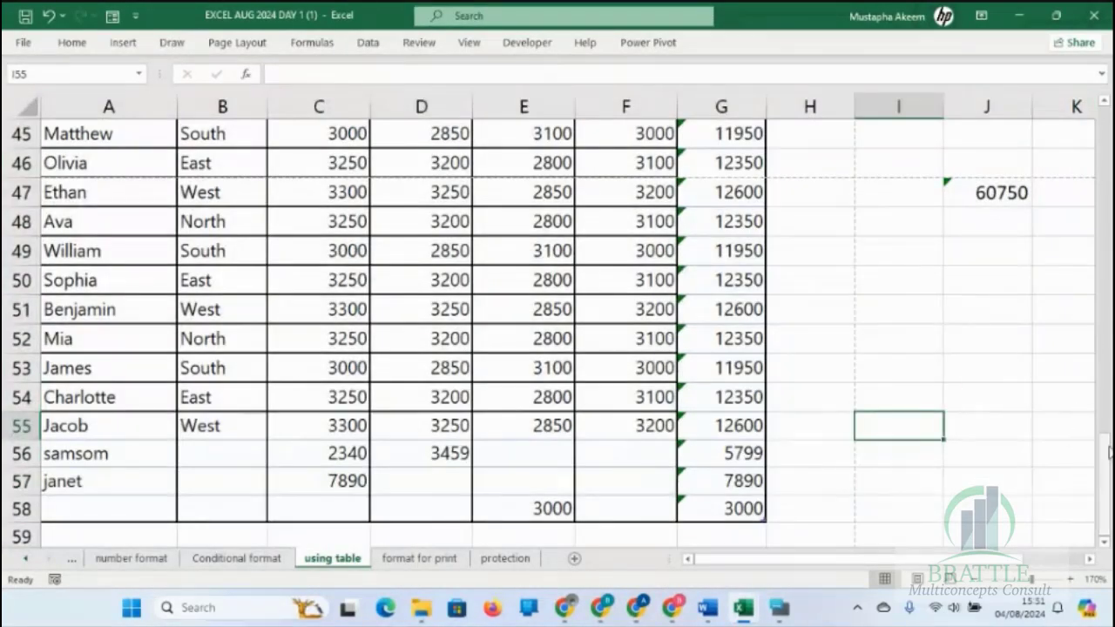
drag(1104, 483, 1104, 396)
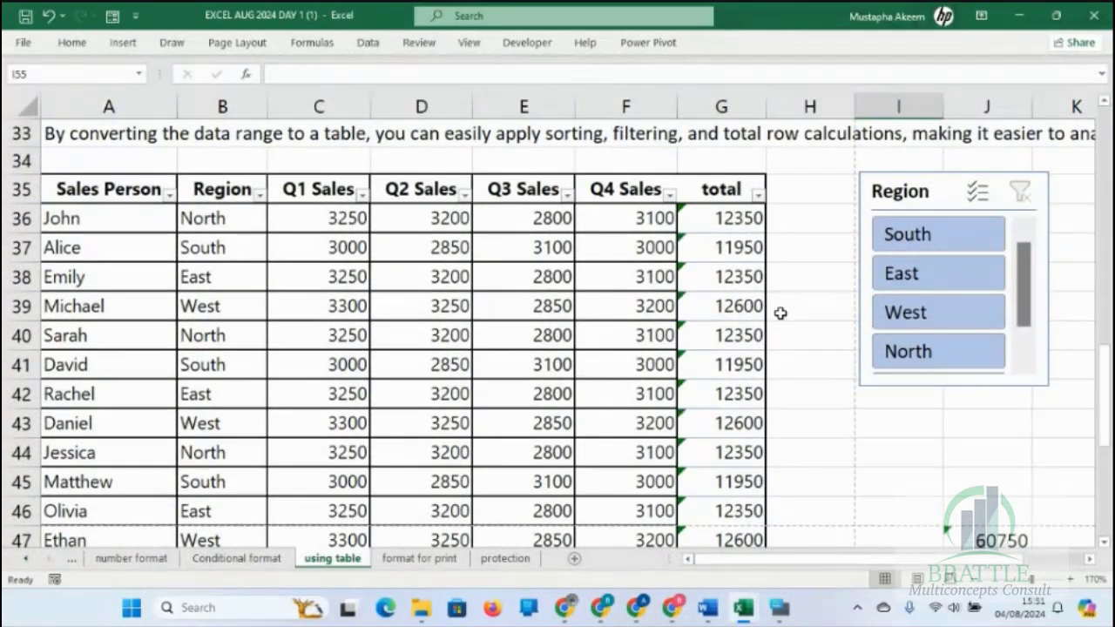
Step: Turn on the Locked setting for the table's total column cells from G36 to G58
click(706, 218)
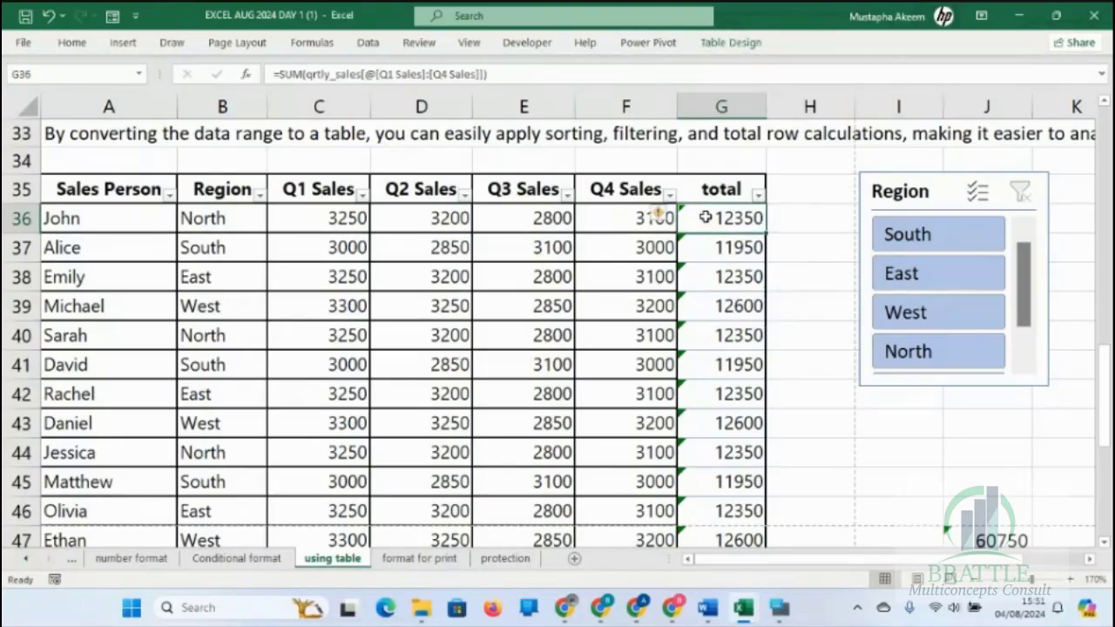
key(ctrl+shift+Down)
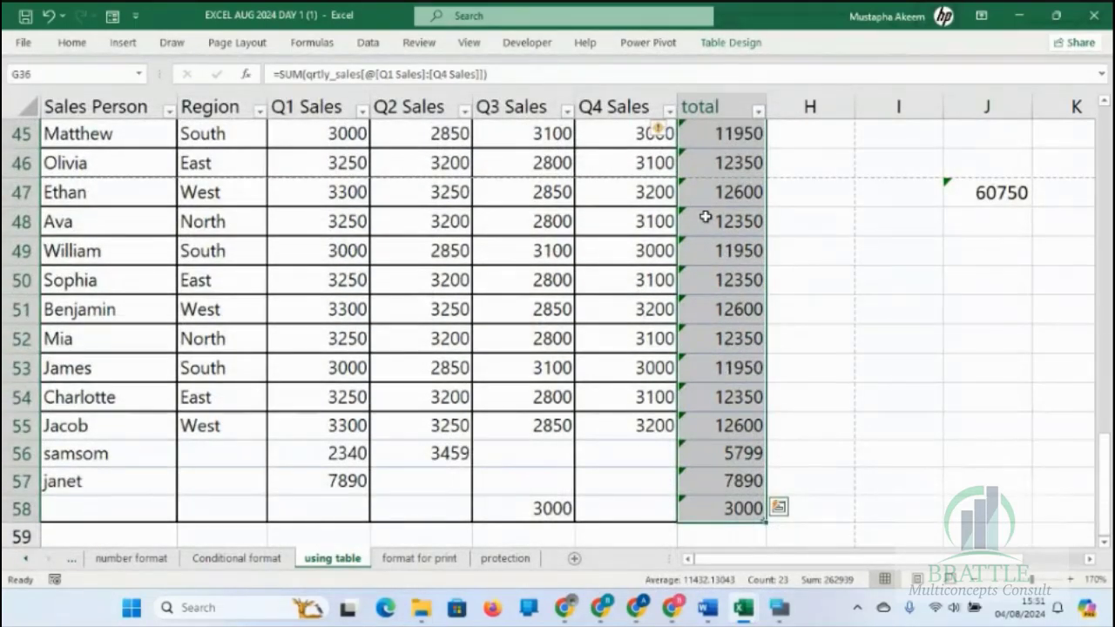
scroll(706, 217, up, 5)
key(ctrl+1)
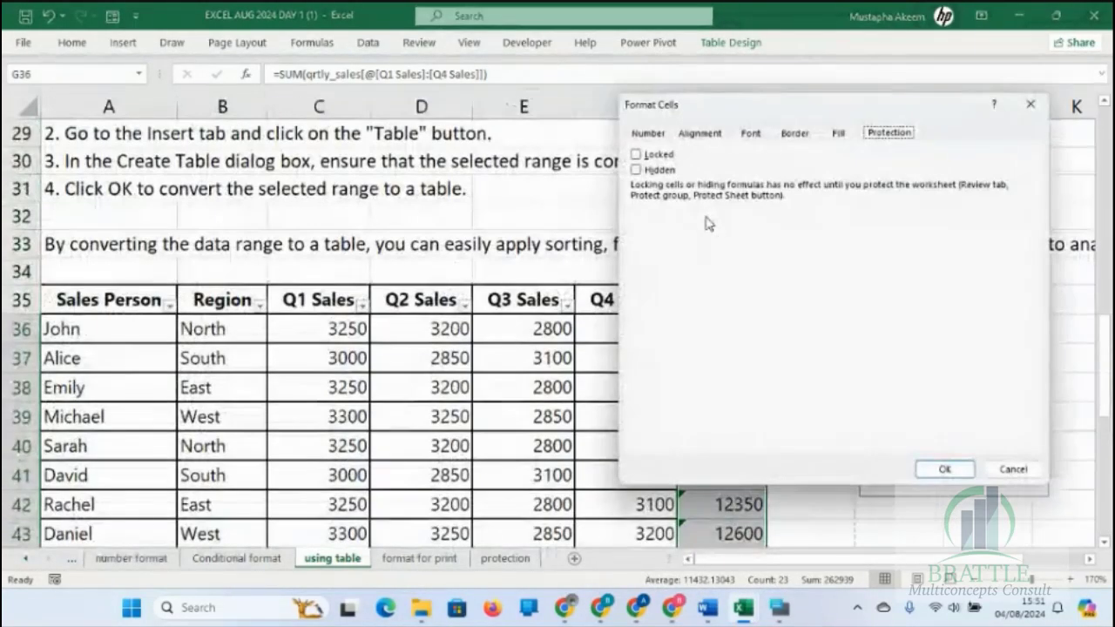
click(655, 157)
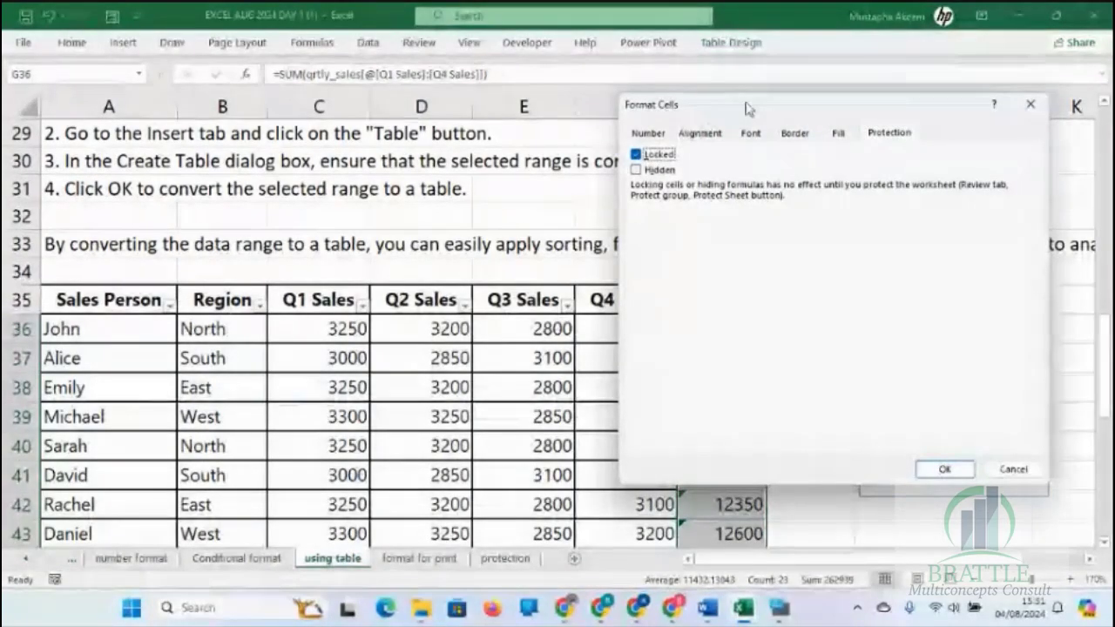
drag(750, 107, 277, 127)
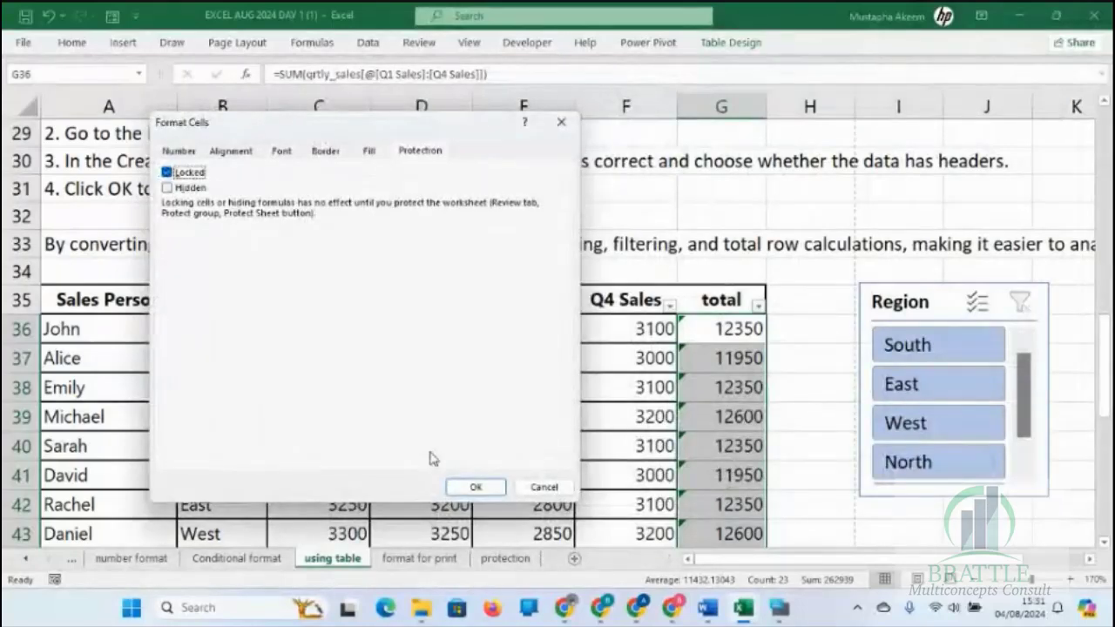
click(475, 487)
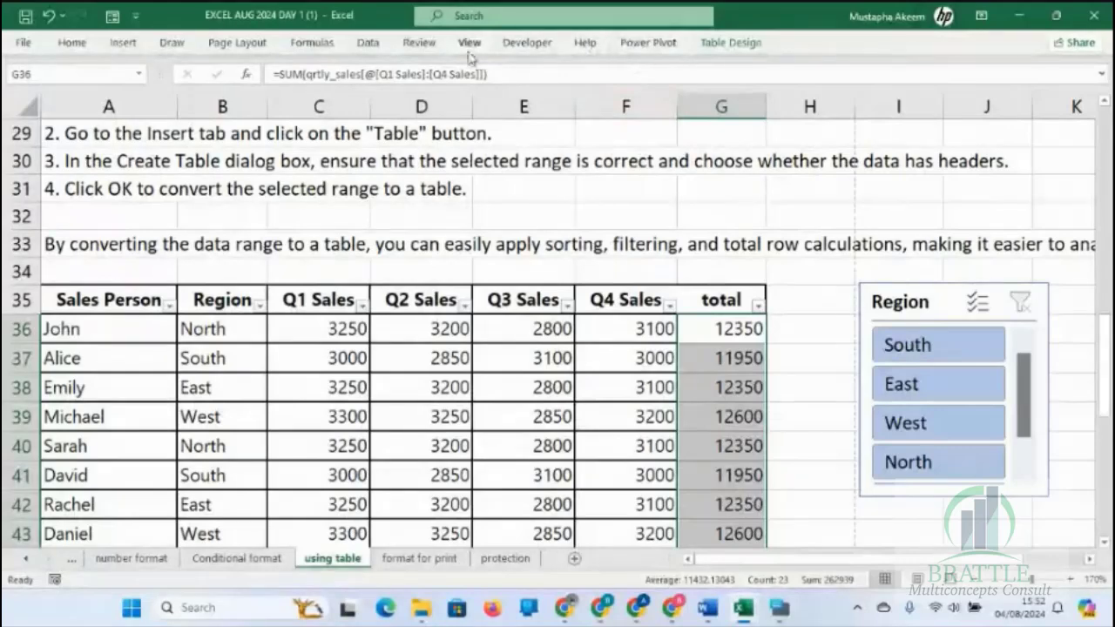
Step: Protect the using table sheet without a password, allowing only the selection of locked and unlocked cells
click(423, 43)
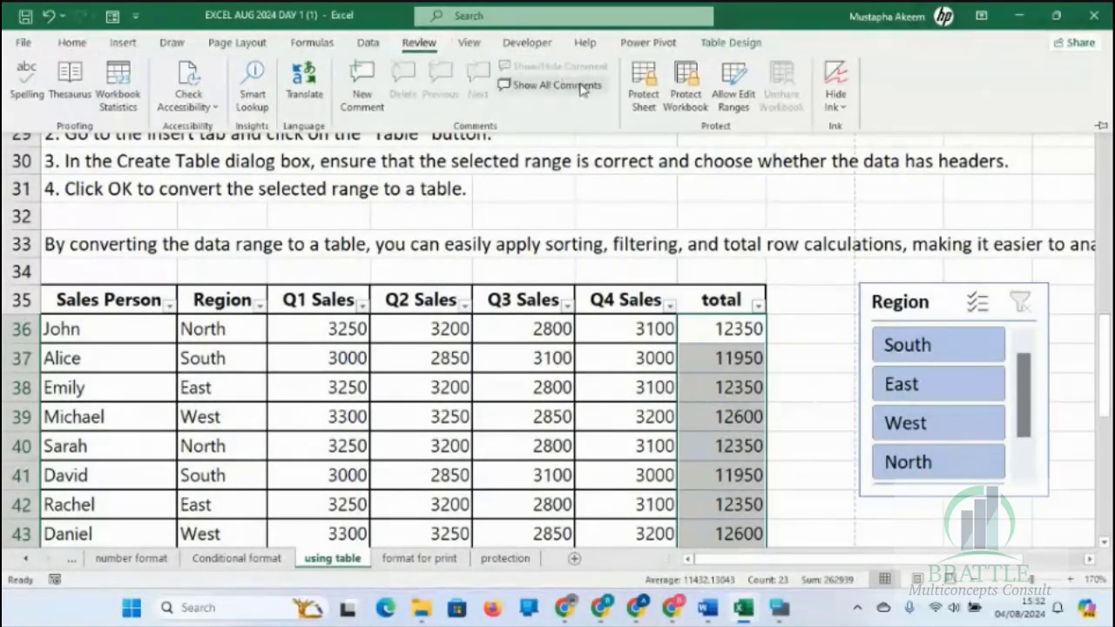
click(644, 87)
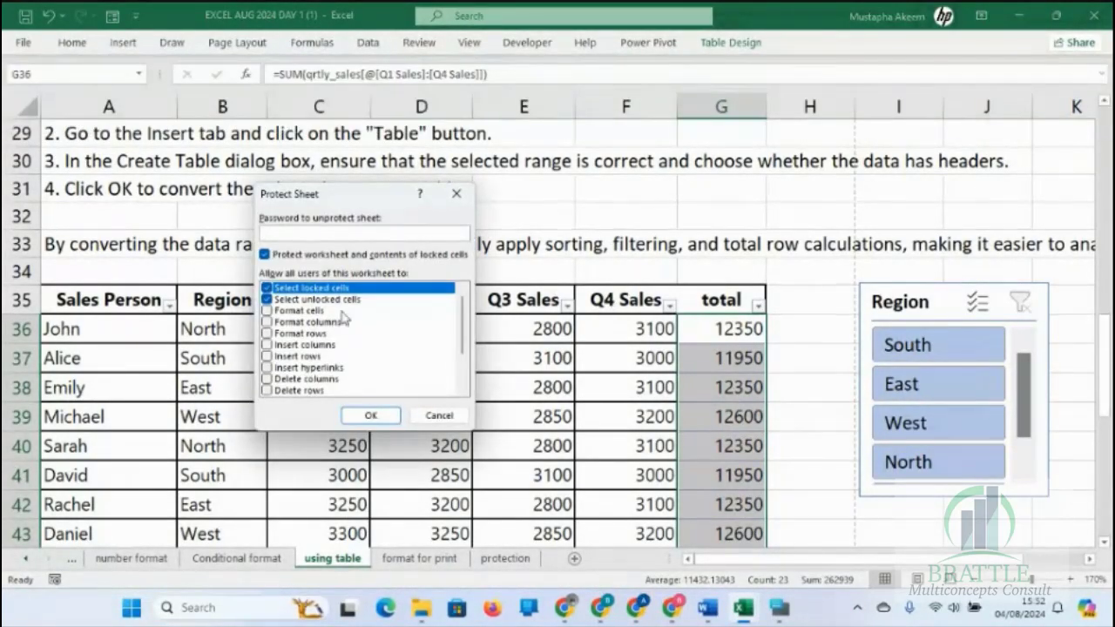
click(371, 415)
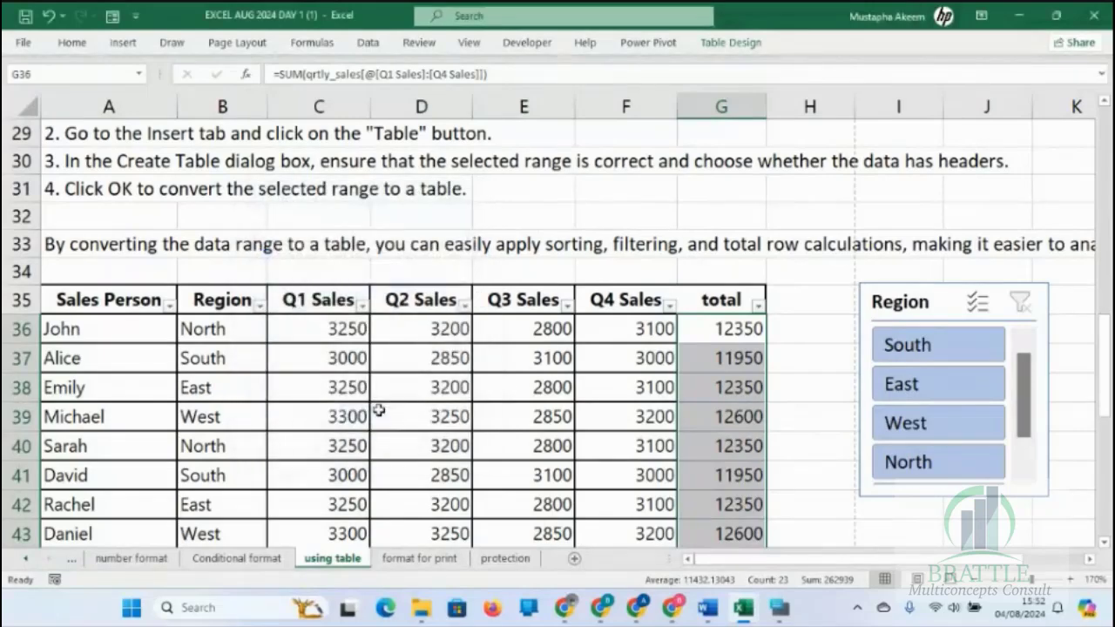
Step: Select the first total cells in the table, and change the Q3 sales value in E36 to 8888
click(723, 357)
click(729, 328)
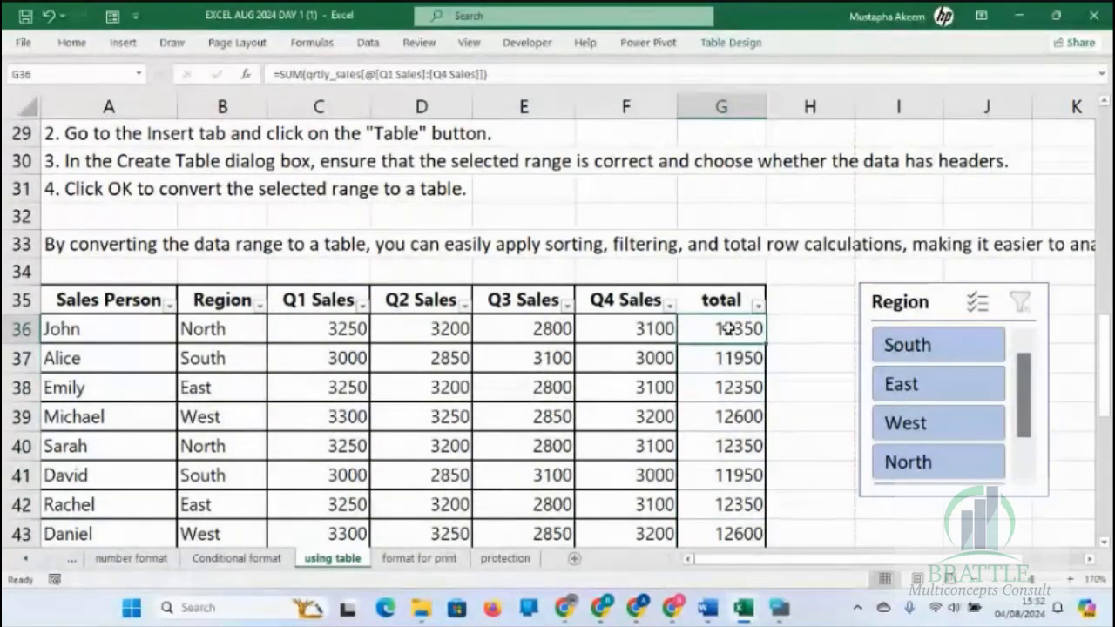
click(502, 329)
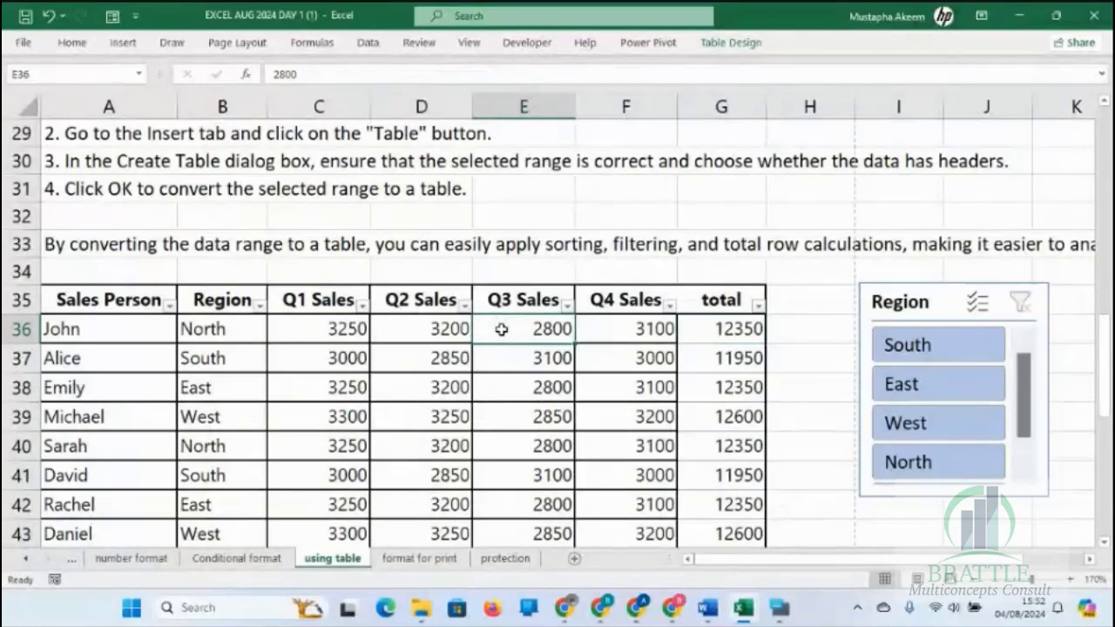
text(8888)
key(Return)
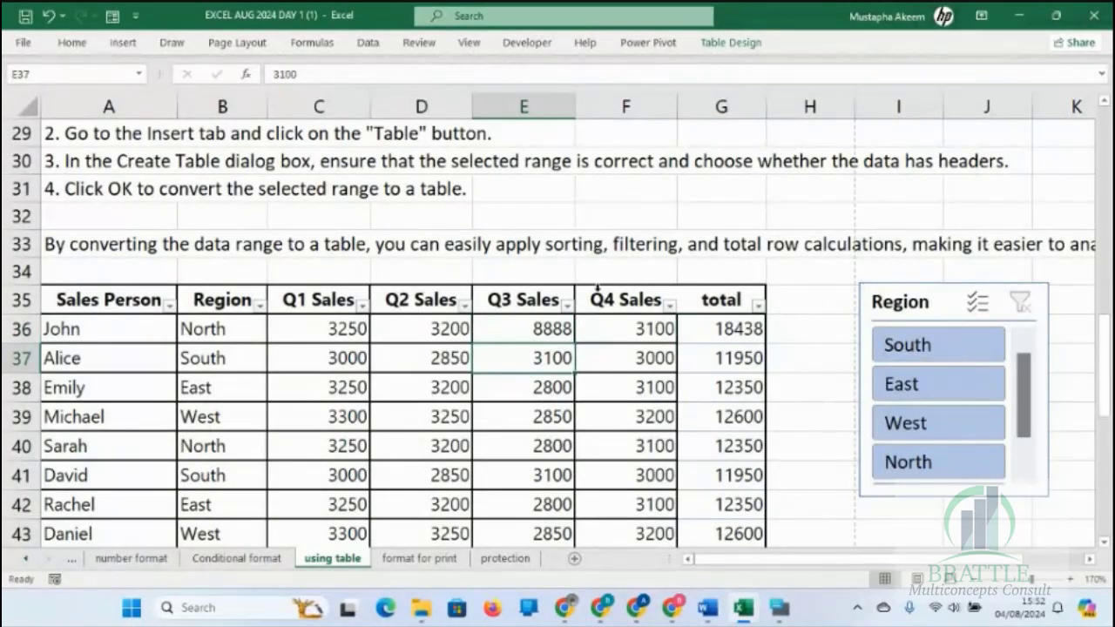
Step: Try to edit the total formula in G37, dismiss the alert, and select E36 and G36
click(728, 356)
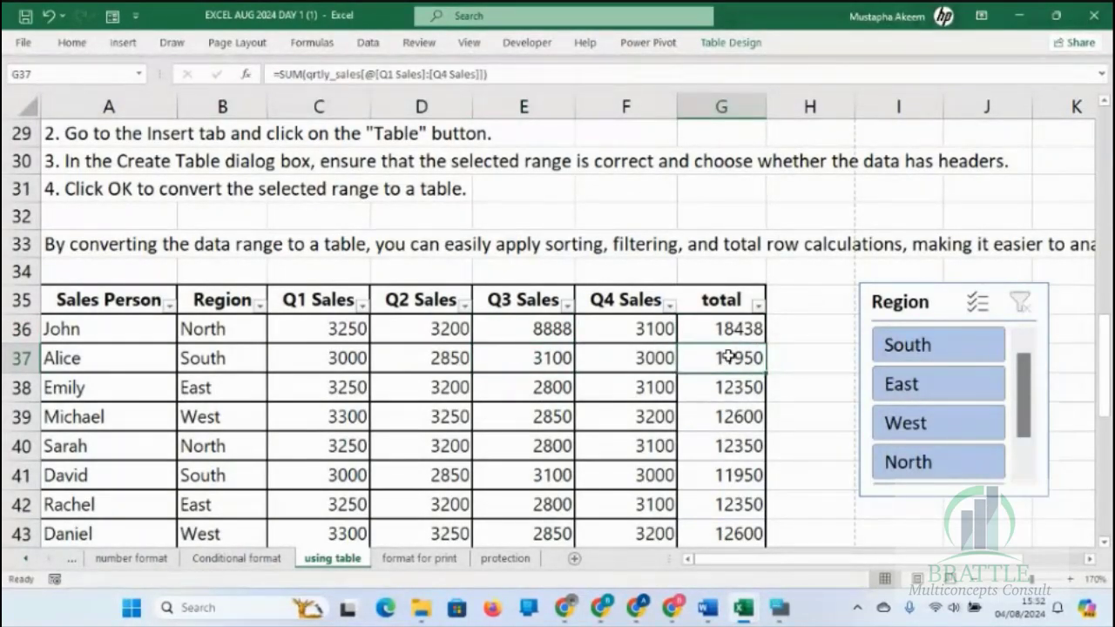
double_click(730, 356)
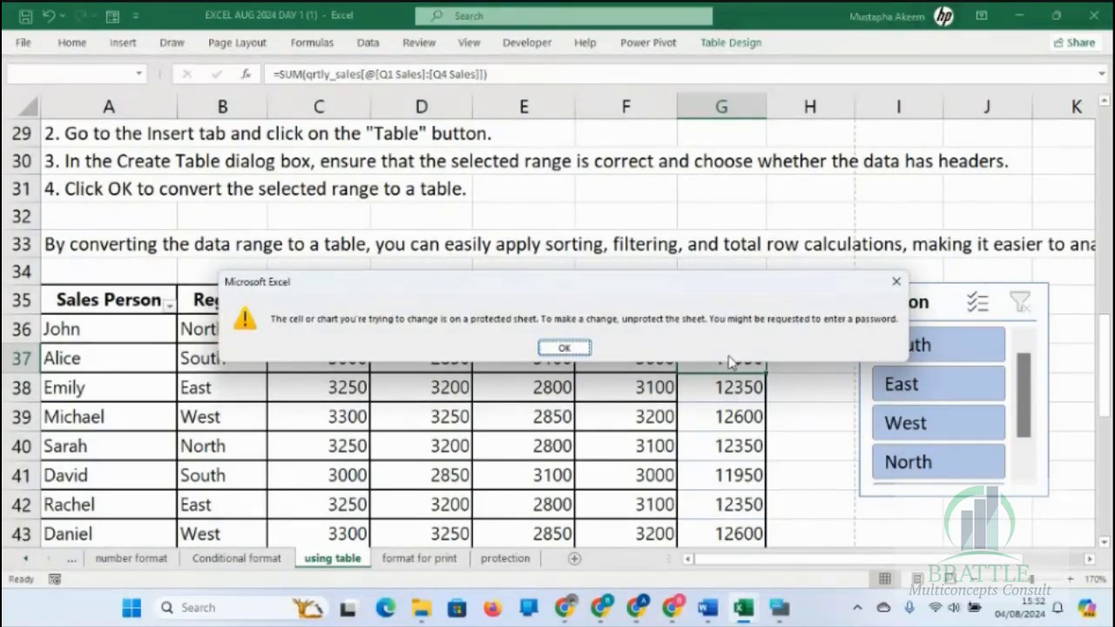
key(Return)
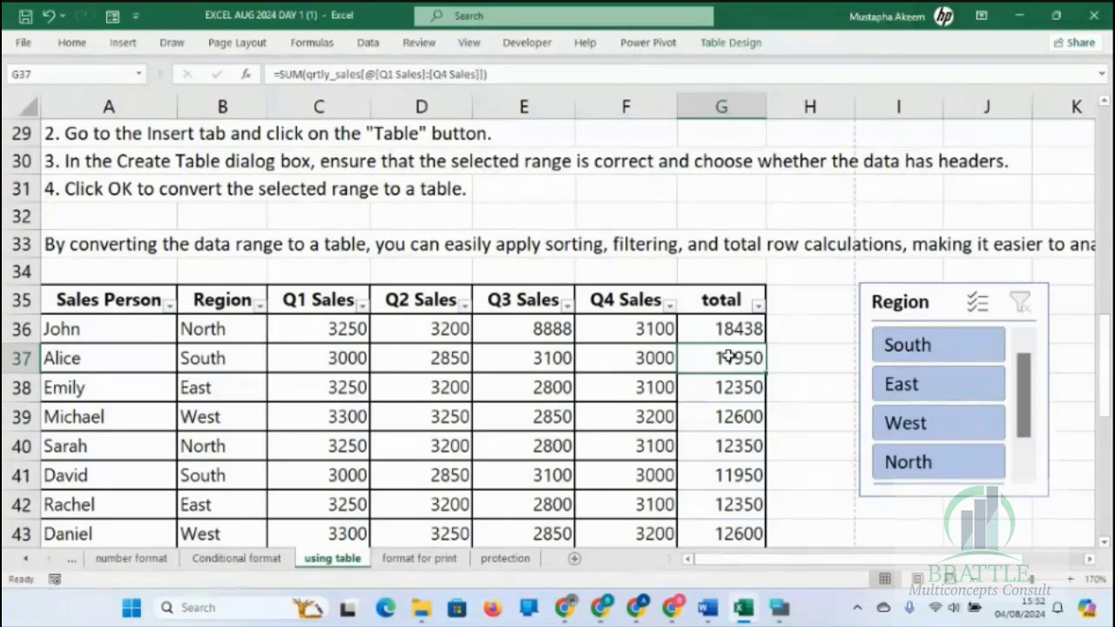
click(518, 328)
click(740, 330)
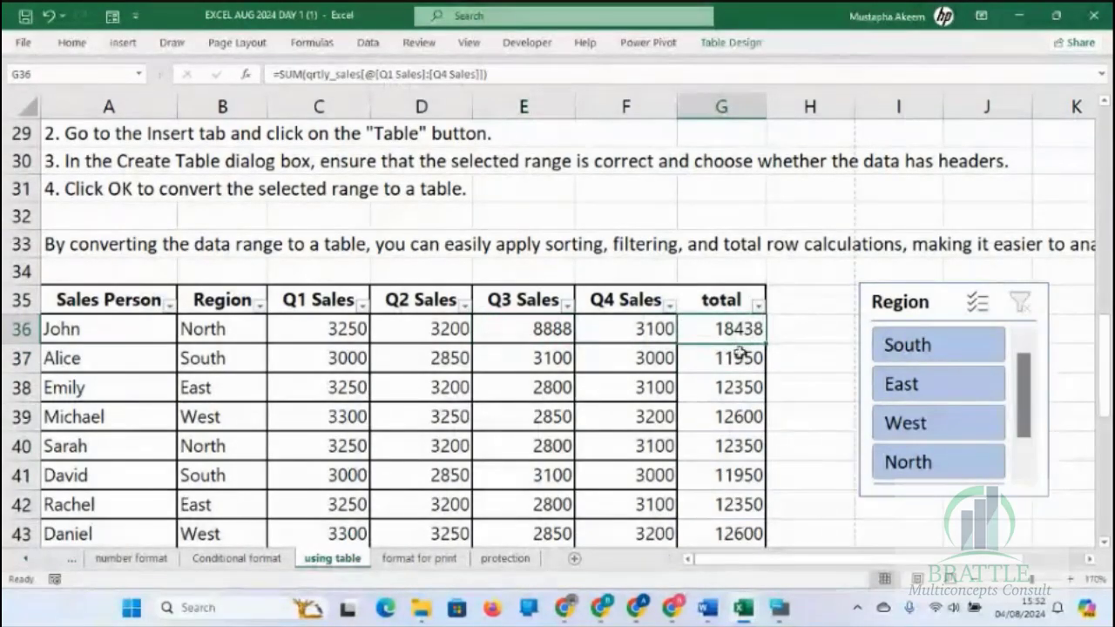
Step: On the protection sheet, turn off the Locked setting for the Protecting a Worksheet section in A5:C10
click(505, 558)
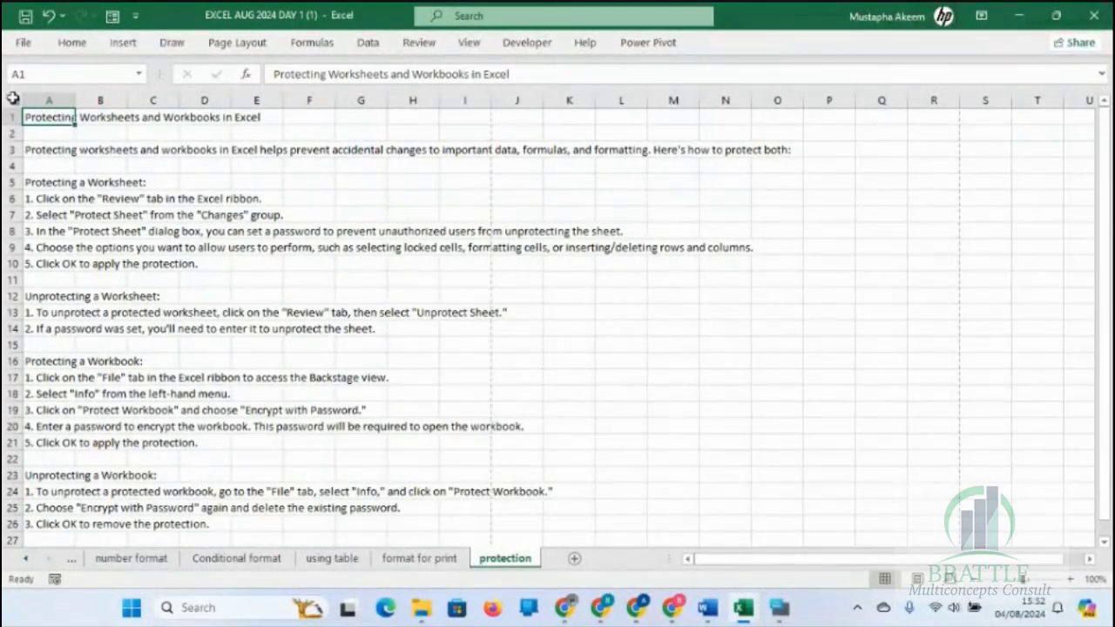
click(13, 97)
click(69, 177)
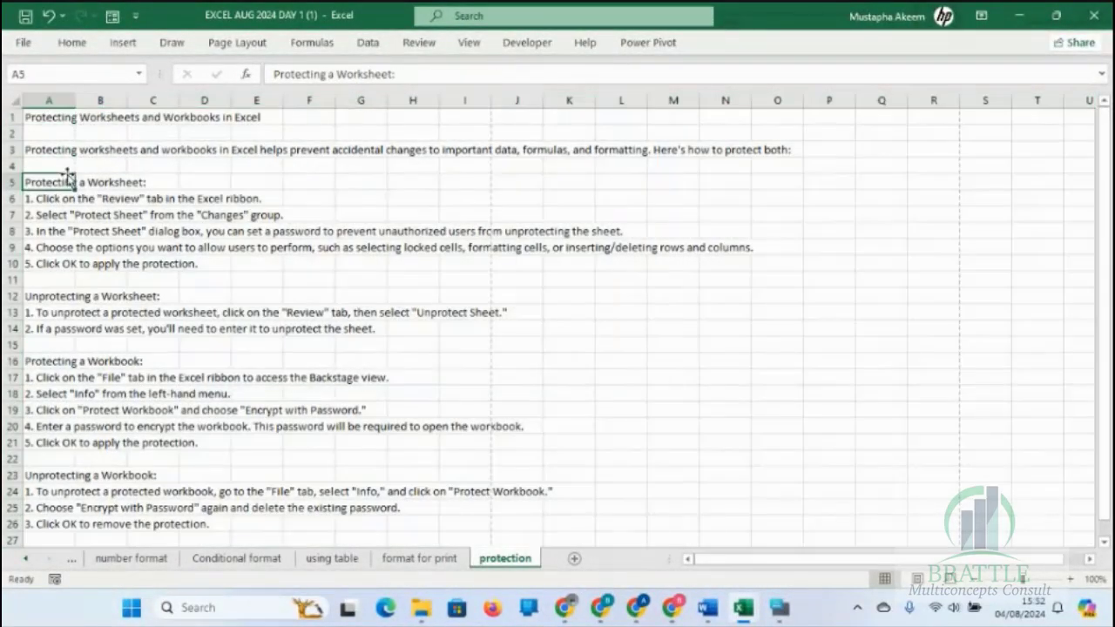
drag(53, 181, 167, 267)
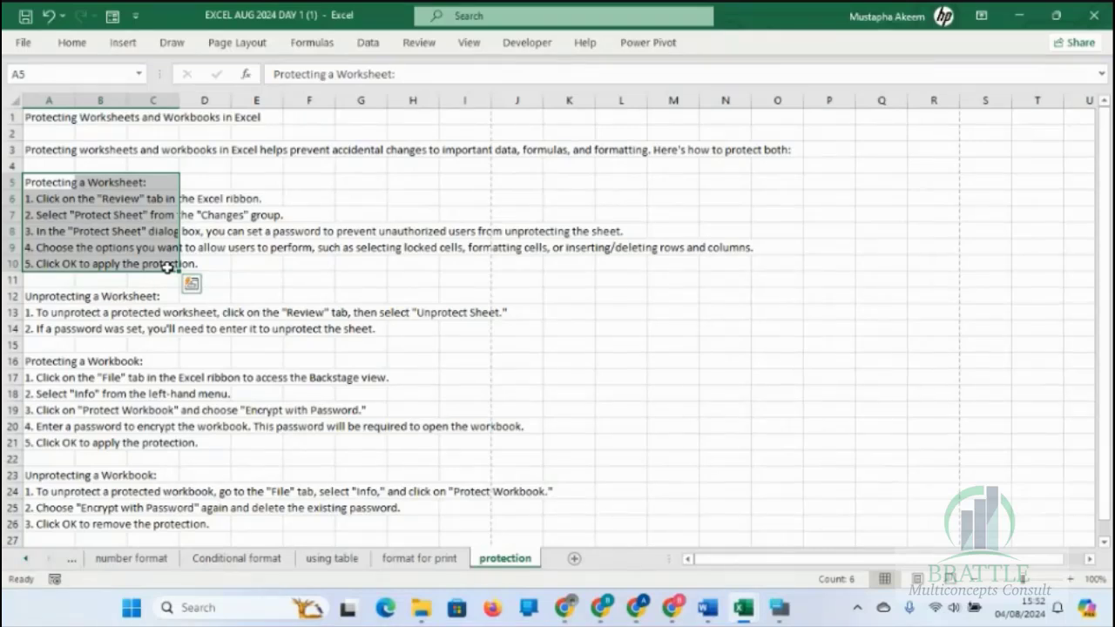
key(ctrl+1)
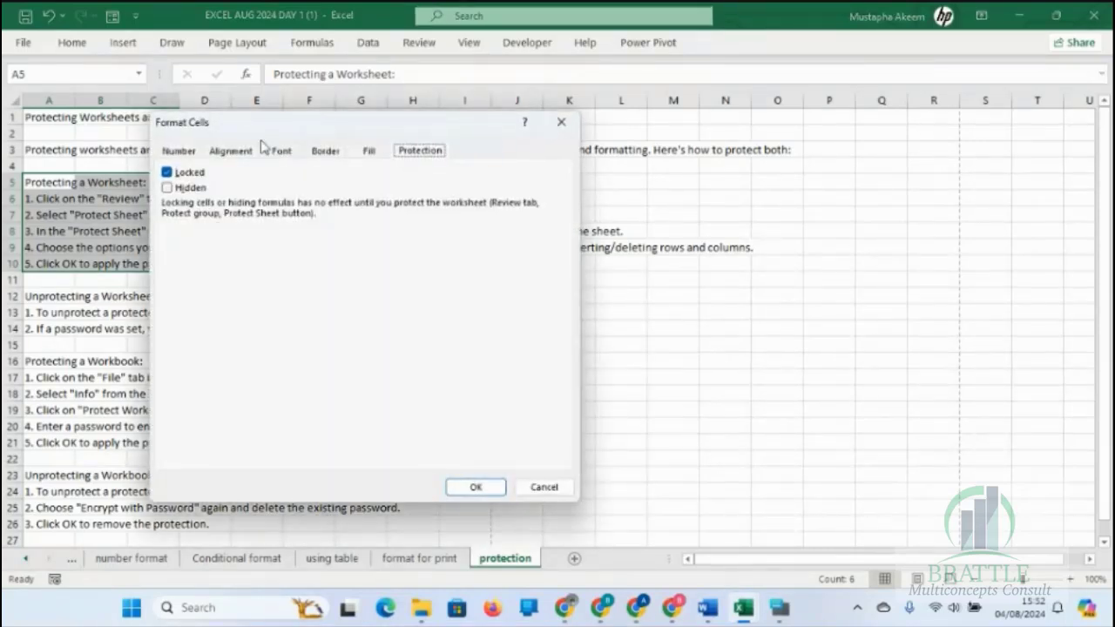
click(190, 174)
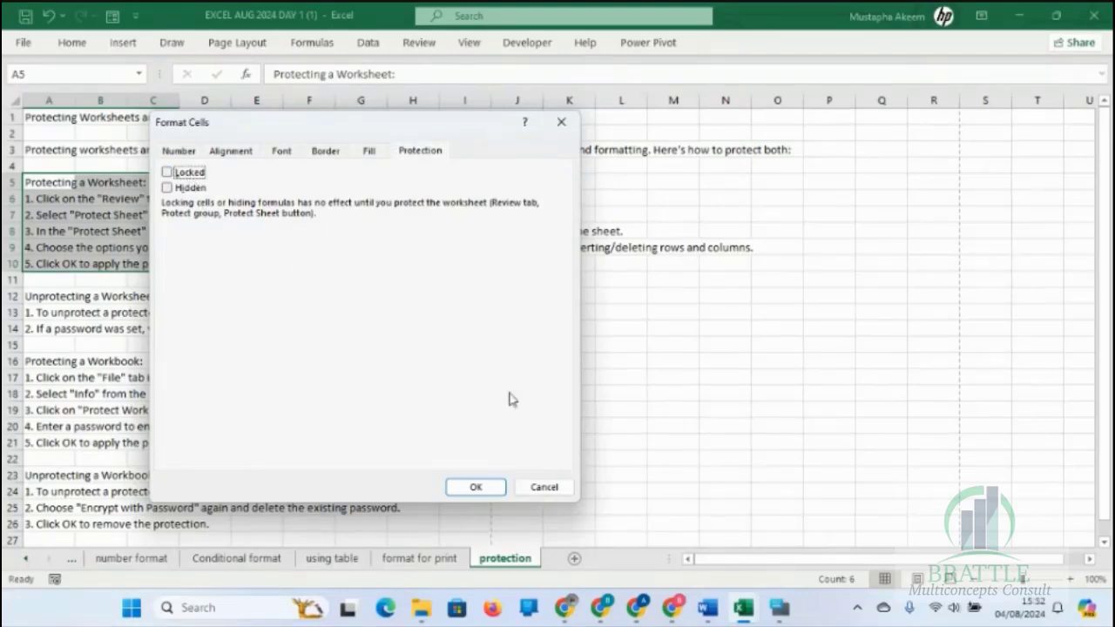
click(478, 486)
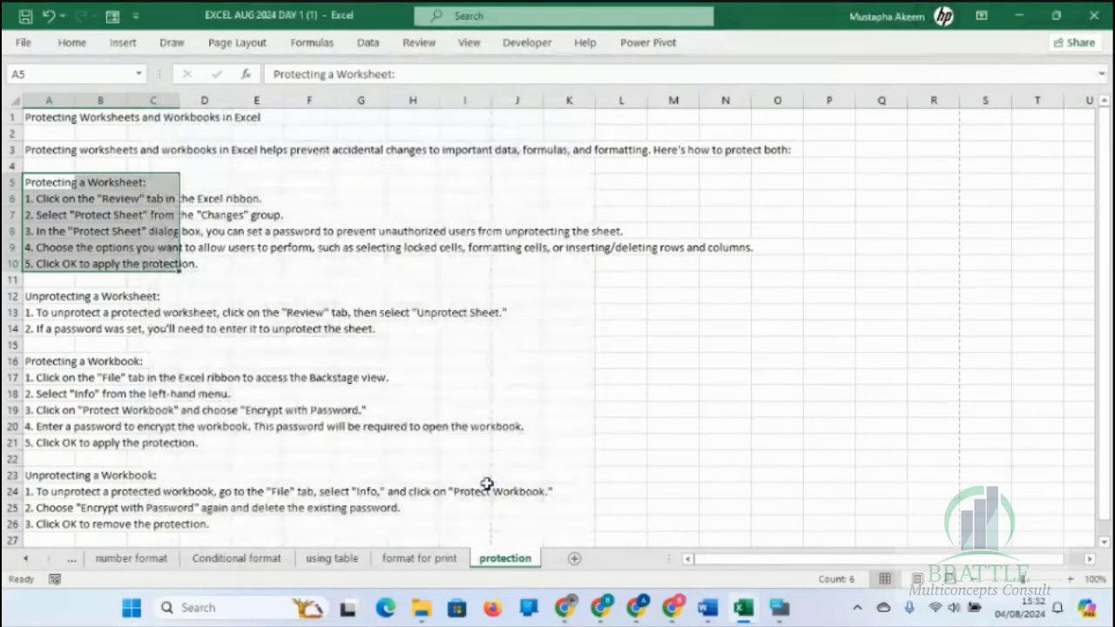
Step: Protect the protection sheet without a password, keeping the default permissions to select locked and unlocked cells
click(418, 44)
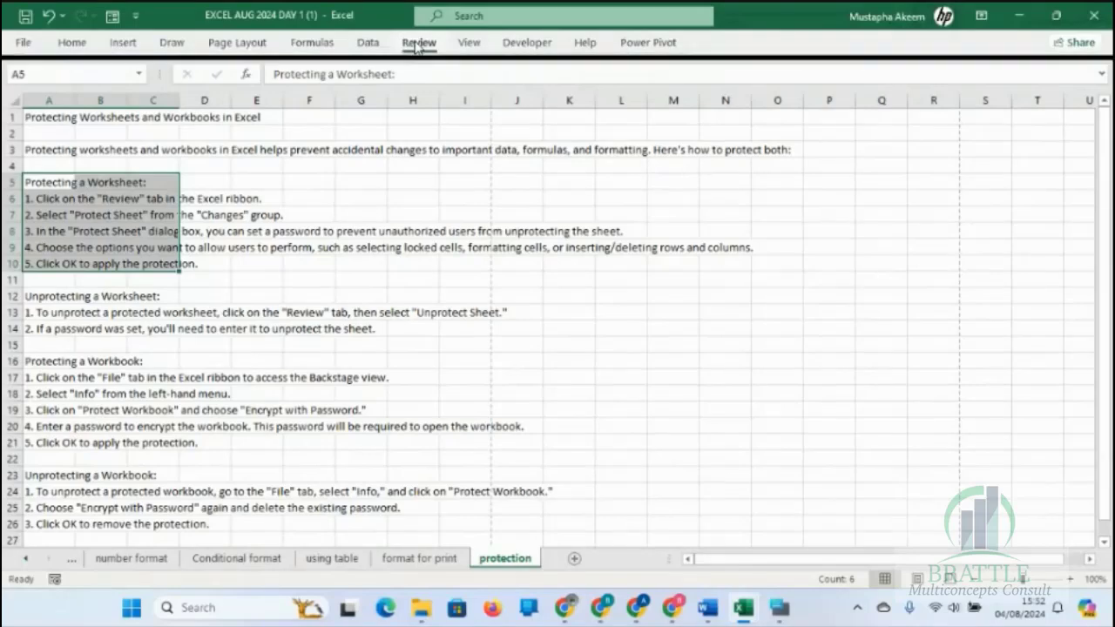
click(645, 92)
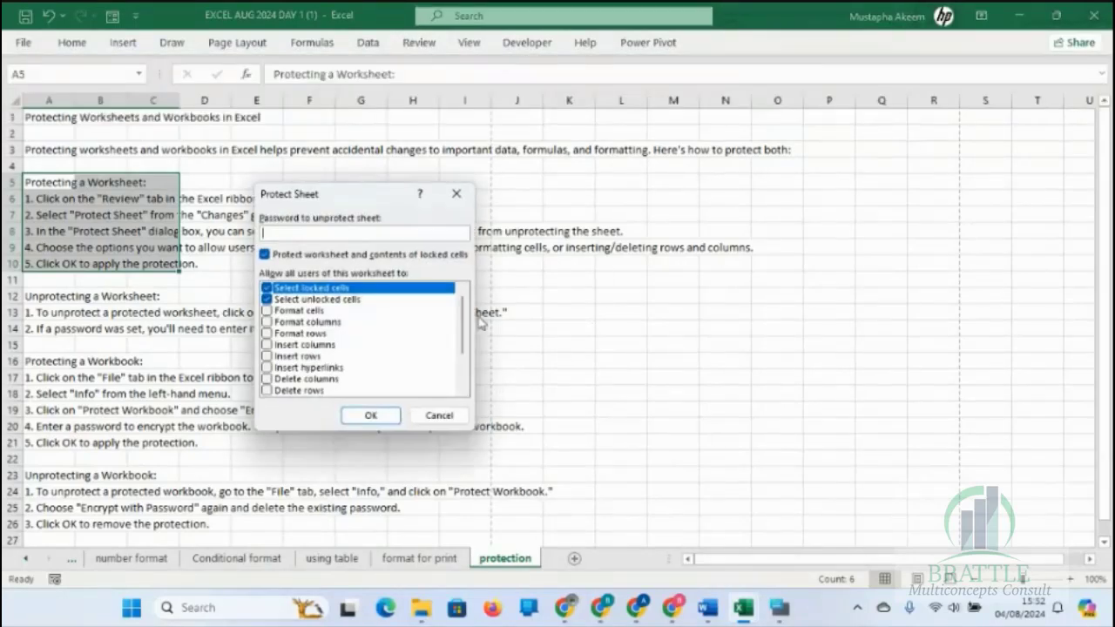
click(370, 415)
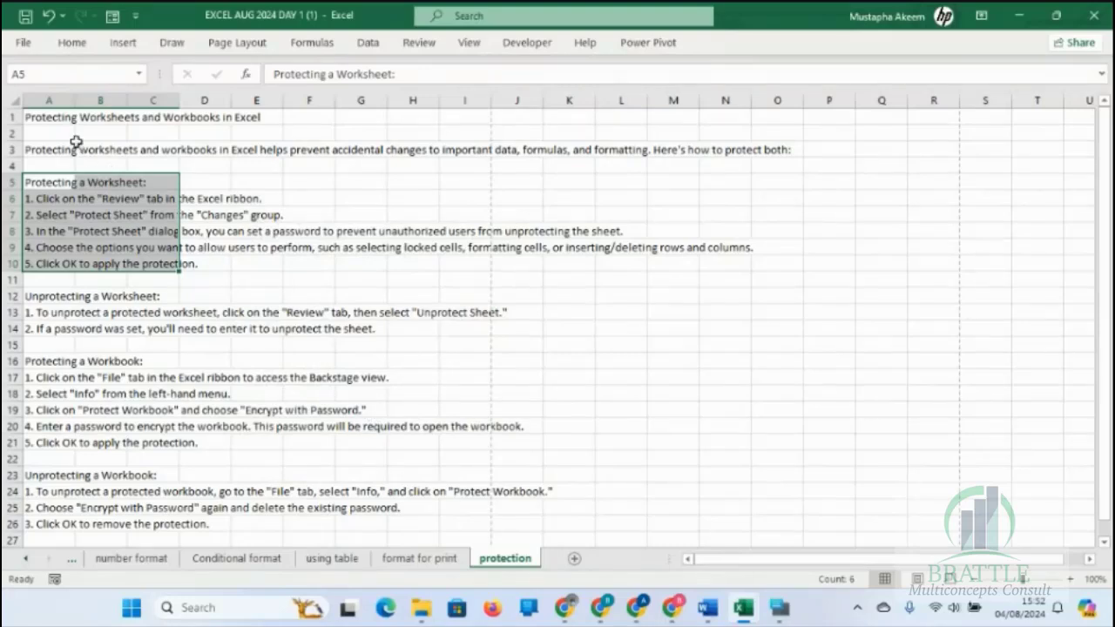
Step: Try to edit the sheet title in A1 and dismiss the alert
click(60, 118)
double_click(60, 117)
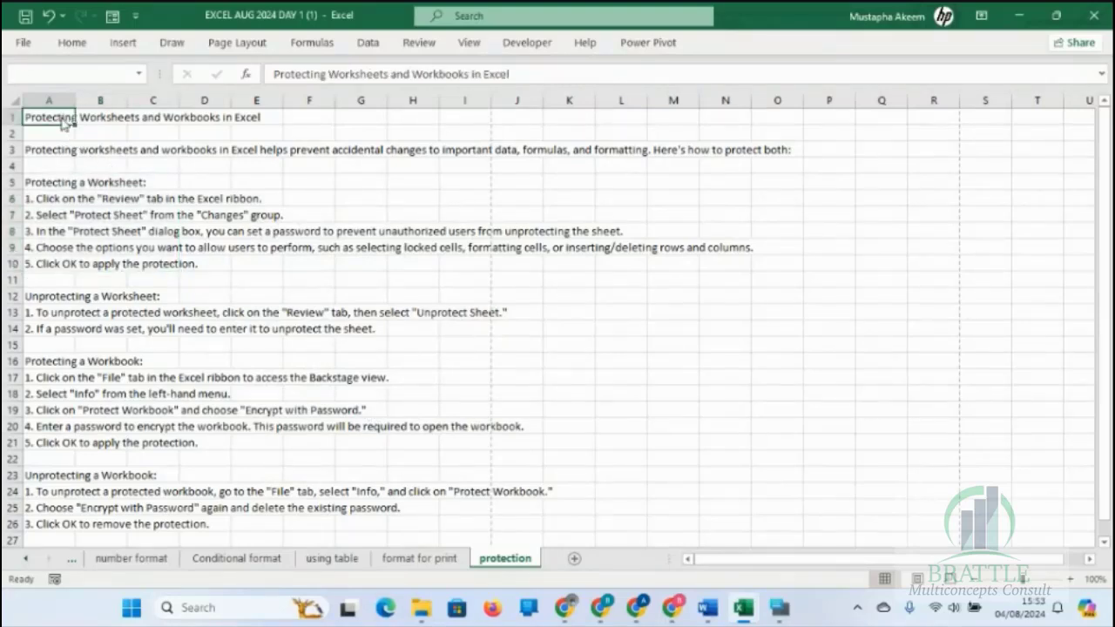
click(561, 349)
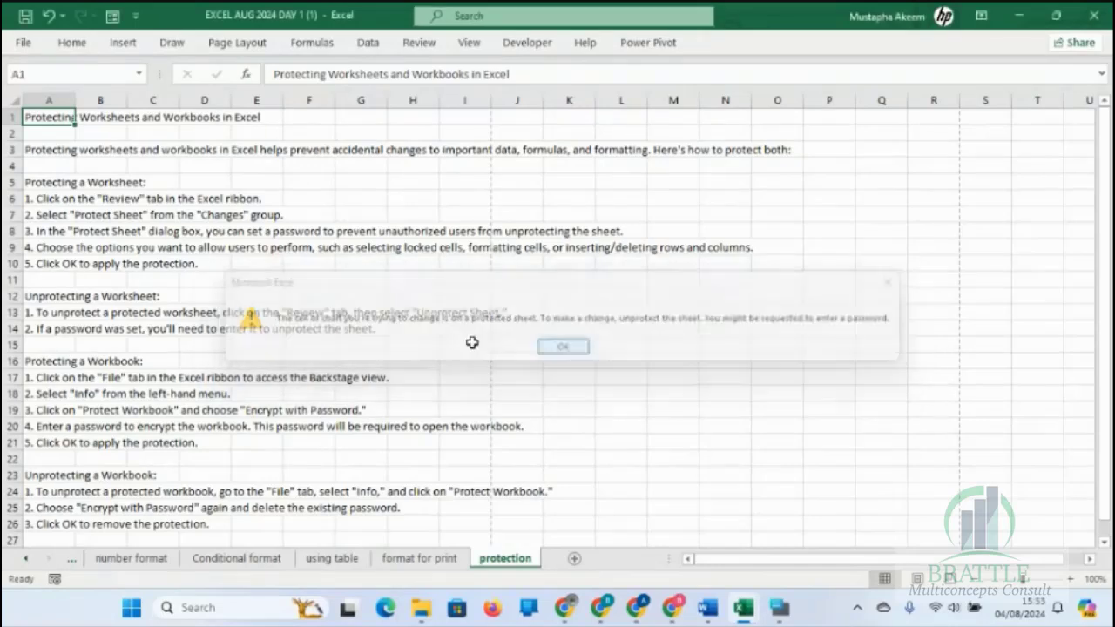
Step: Delete the contents of cells A5, A6, A7 and A8 one after another
click(39, 186)
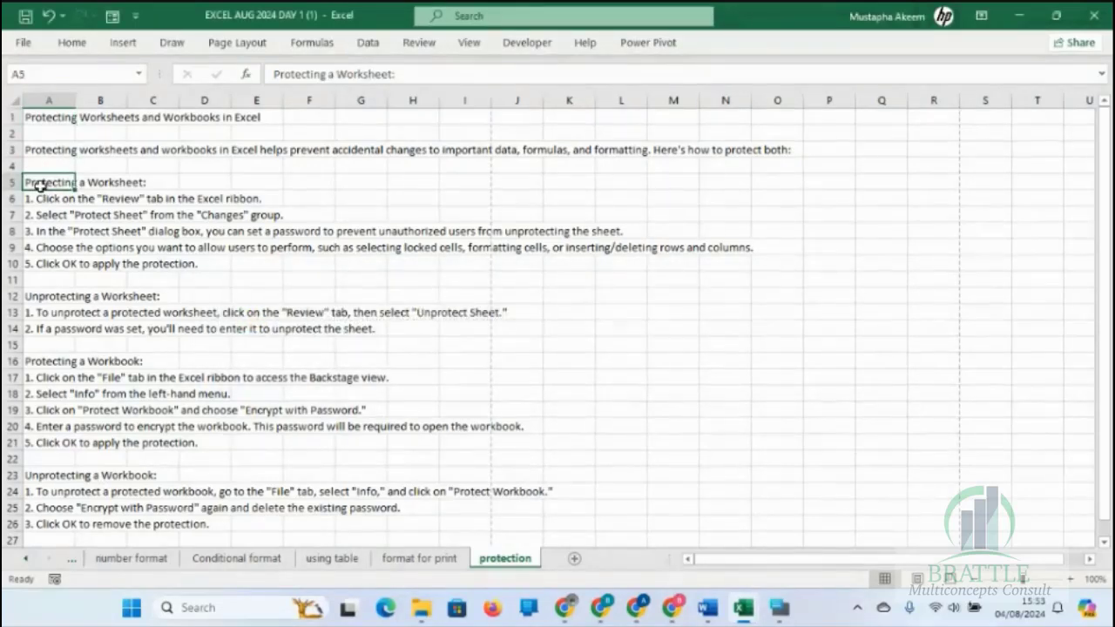
key(Delete)
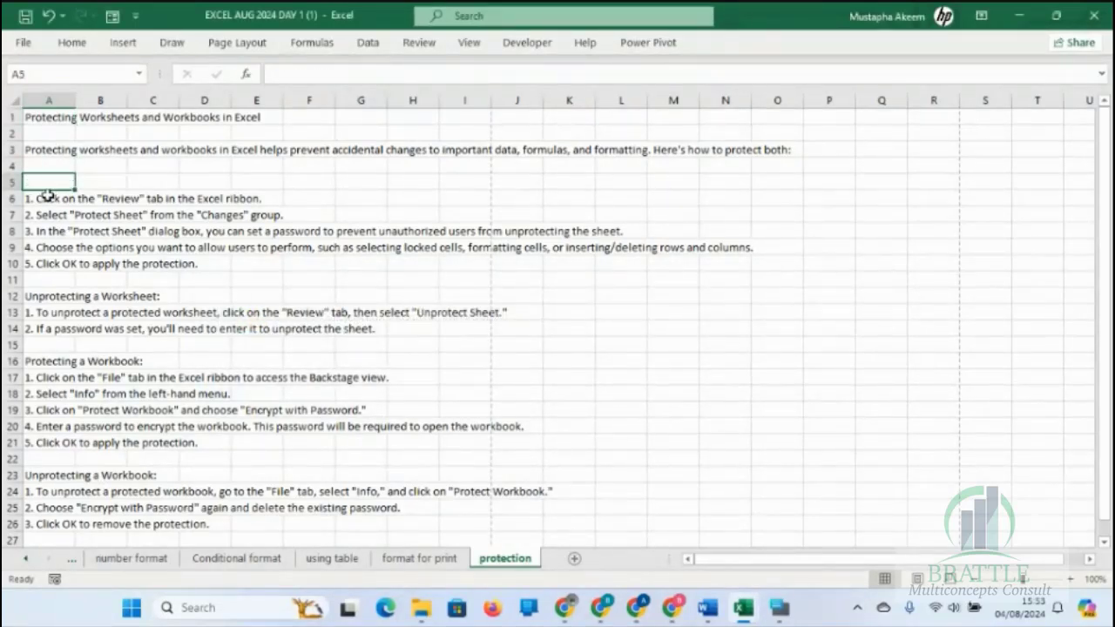
click(46, 196)
key(Delete)
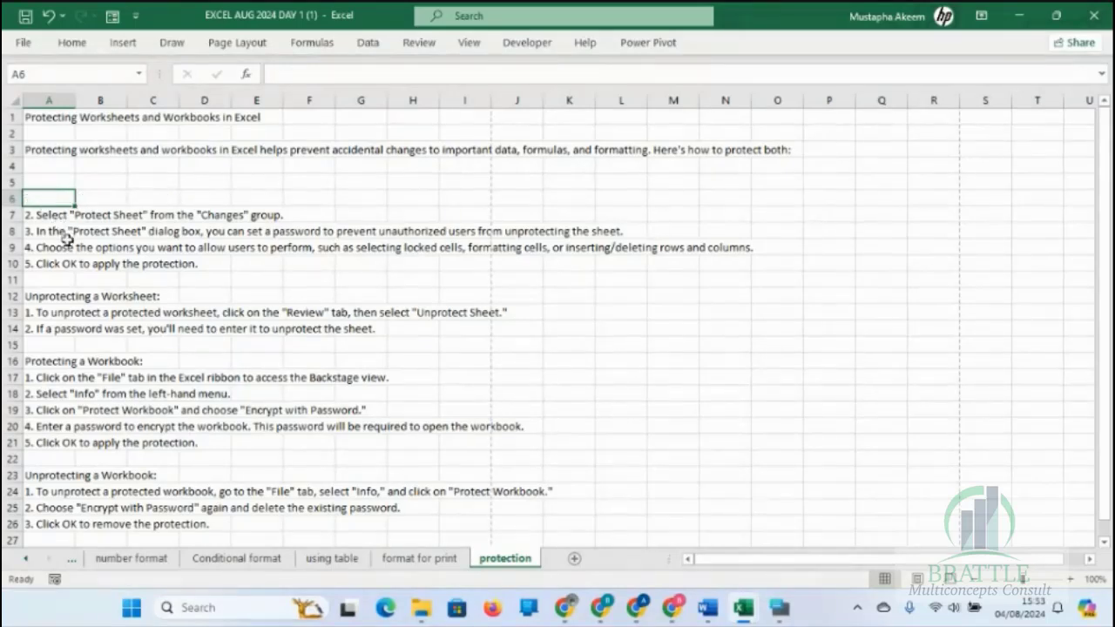
click(47, 212)
key(Delete)
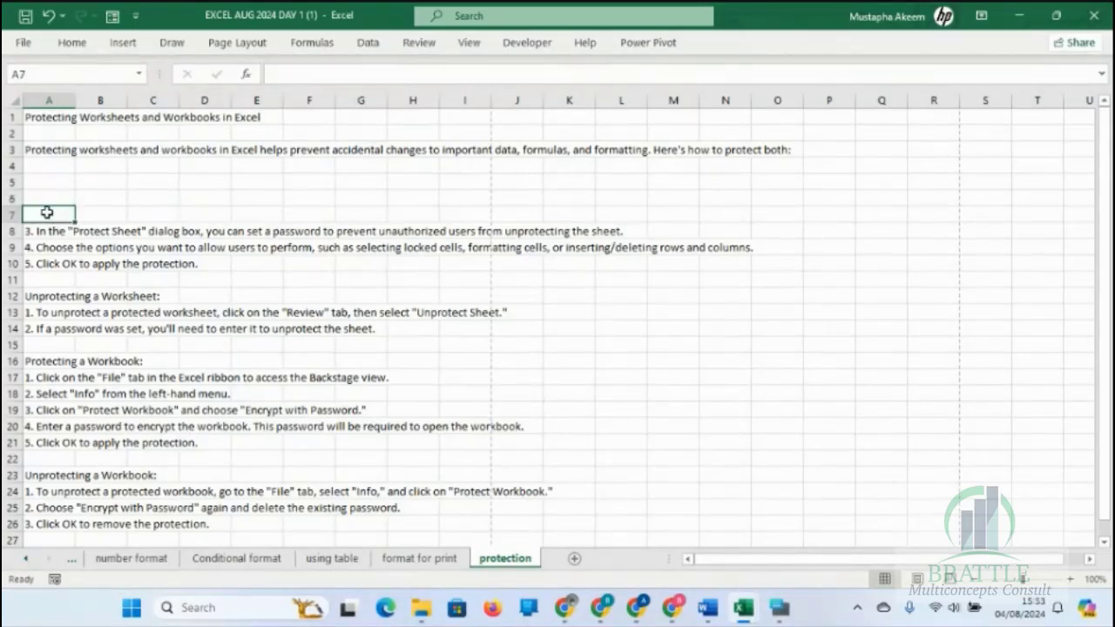
click(48, 232)
key(Delete)
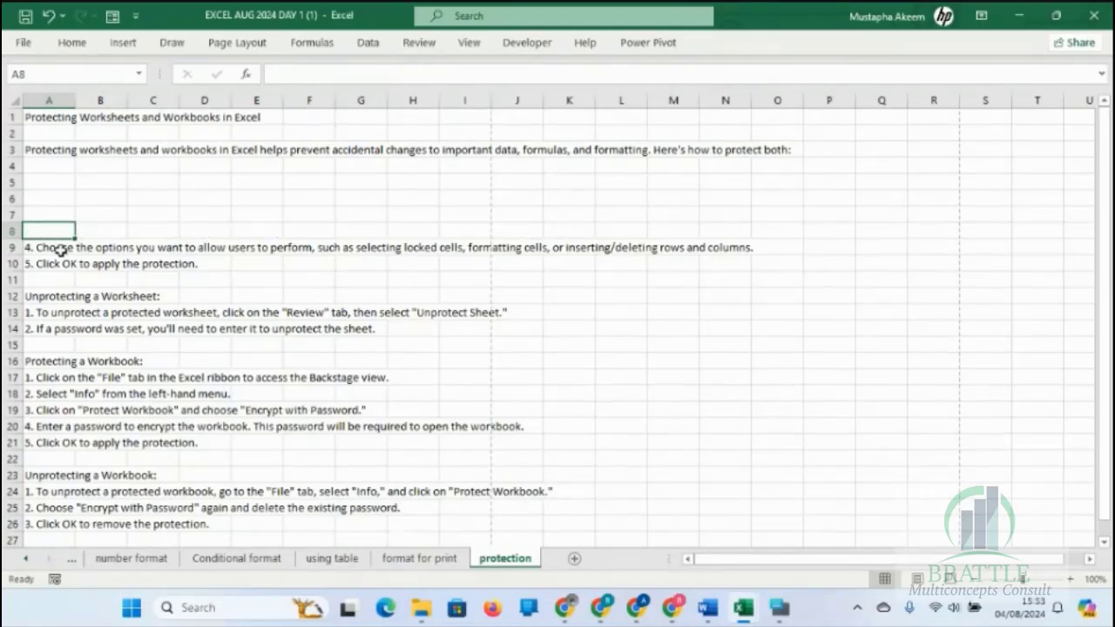
Step: Go back to the first sheets of the workbook and open Sheet1
click(25, 559)
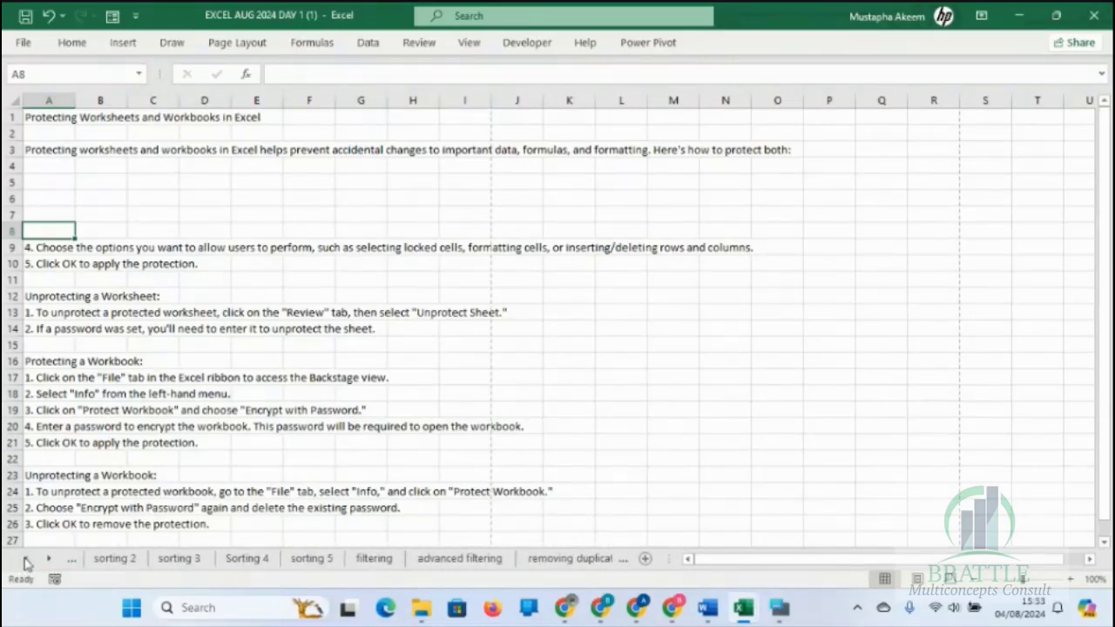
click(26, 561)
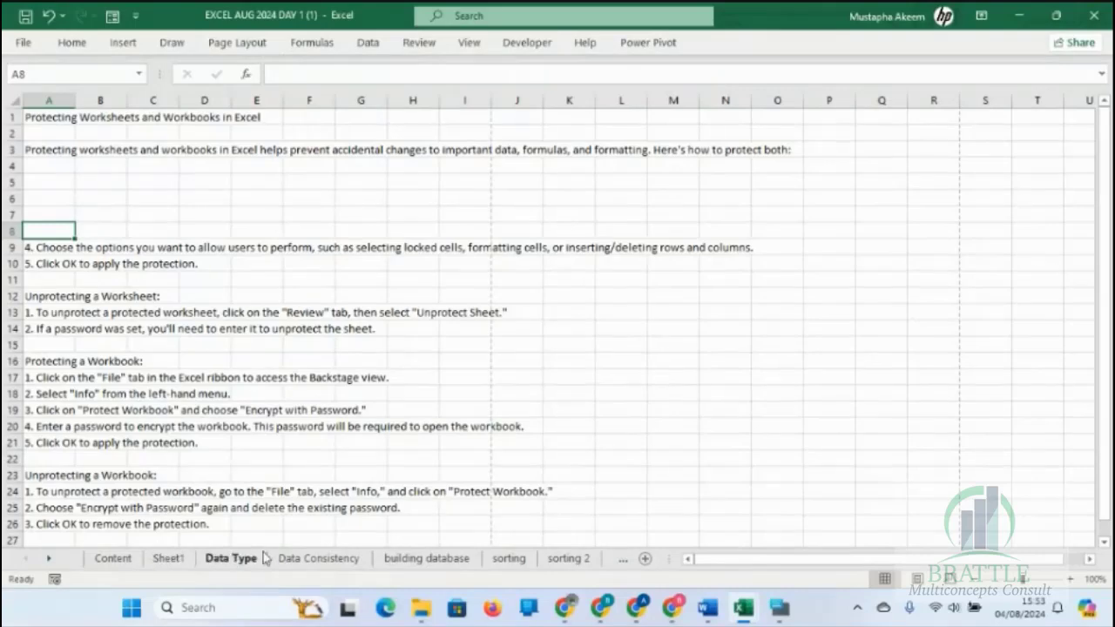
click(174, 559)
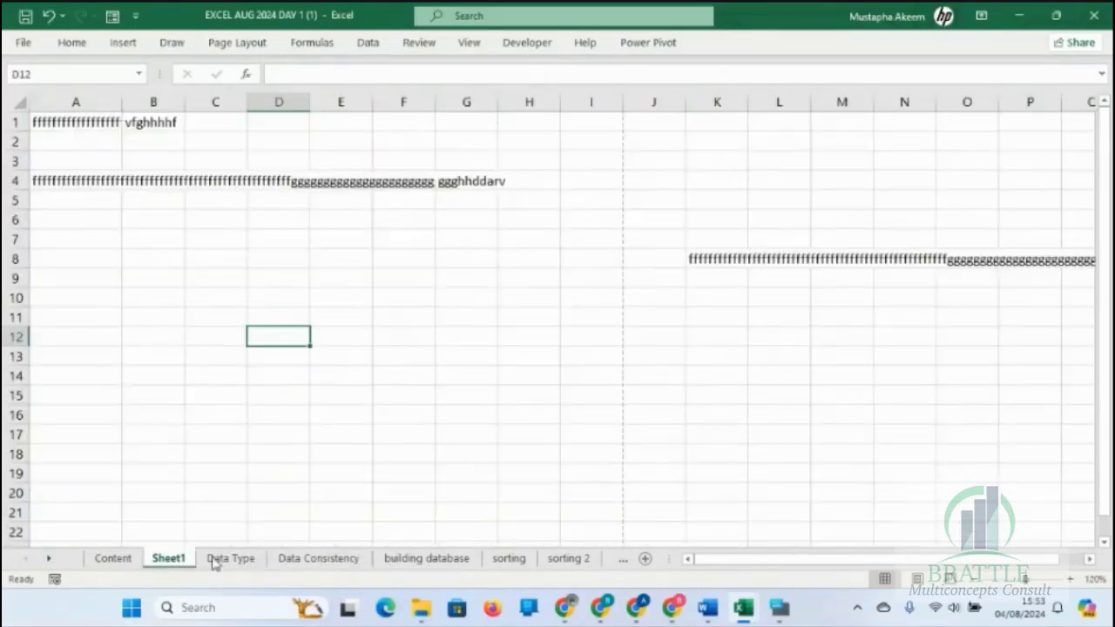
Step: Open the building database sheet and go down to the sample dataset table below the notes
click(318, 557)
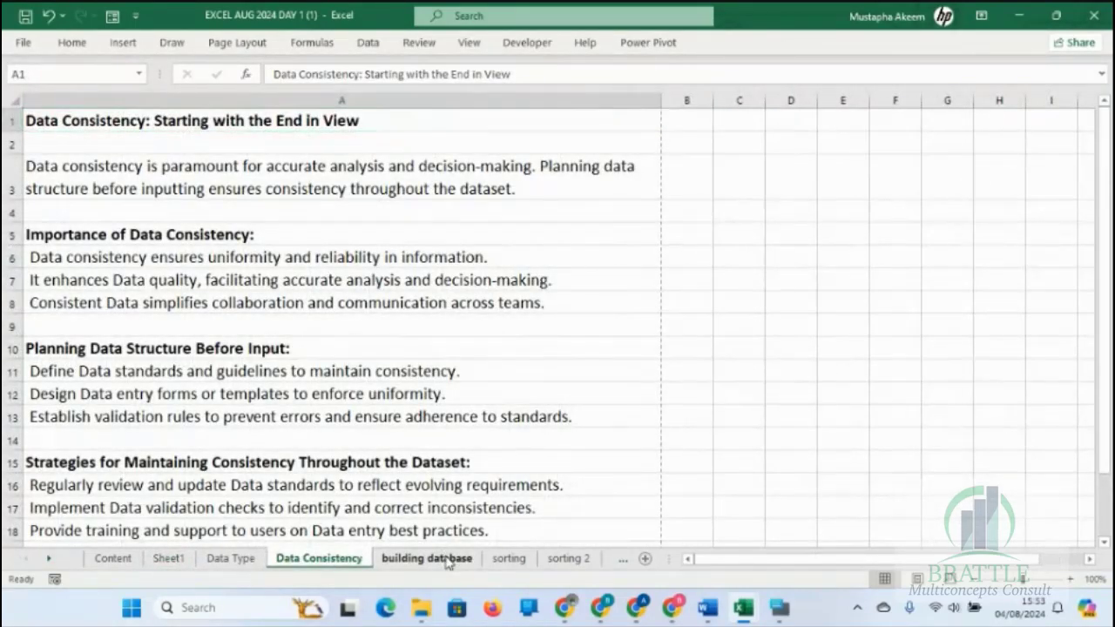
click(435, 558)
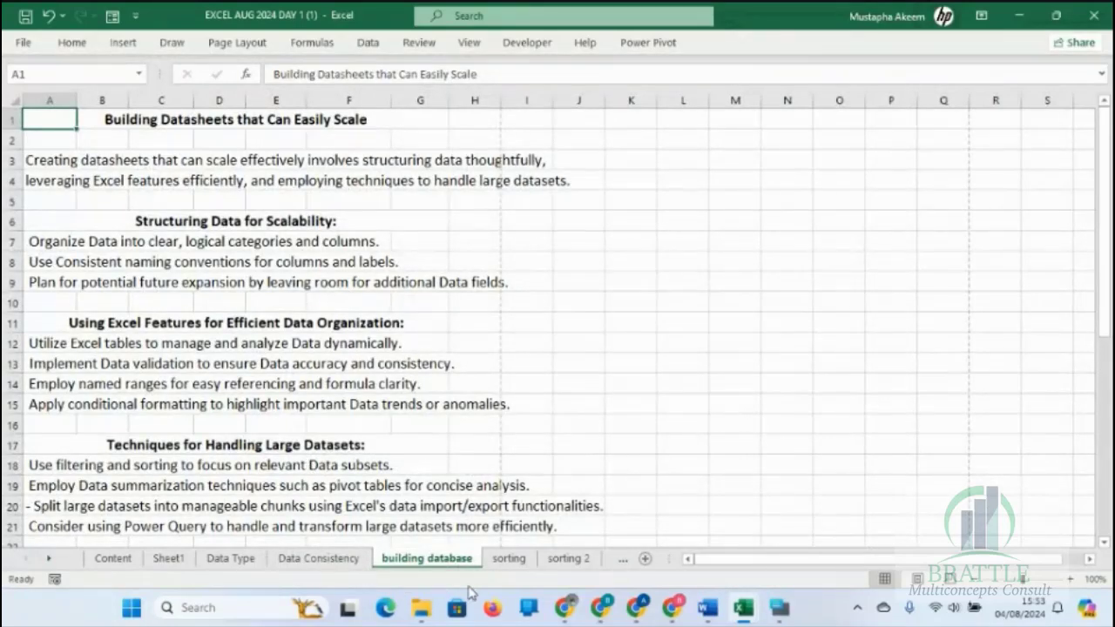
click(393, 434)
key(Down)
key(Down)
key(Down)
key(Down)
key(Down)
key(Down)
key(Down)
key(Down)
key(Down)
key(Down)
key(Down)
key(Down)
key(Down)
key(Down)
key(Down)
key(Down)
key(Down)
key(Down)
key(Down)
key(Down)
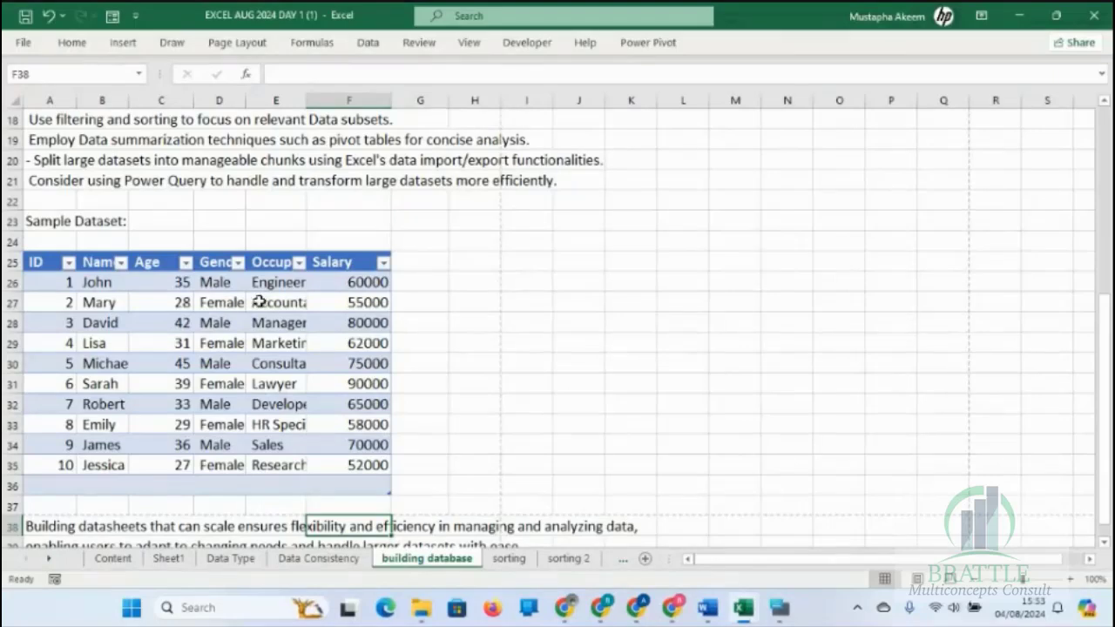
Step: Examine the sample dataset by selecting the Salary values in F26:F35 and individual cells in the other columns
click(355, 280)
drag(355, 280, 366, 463)
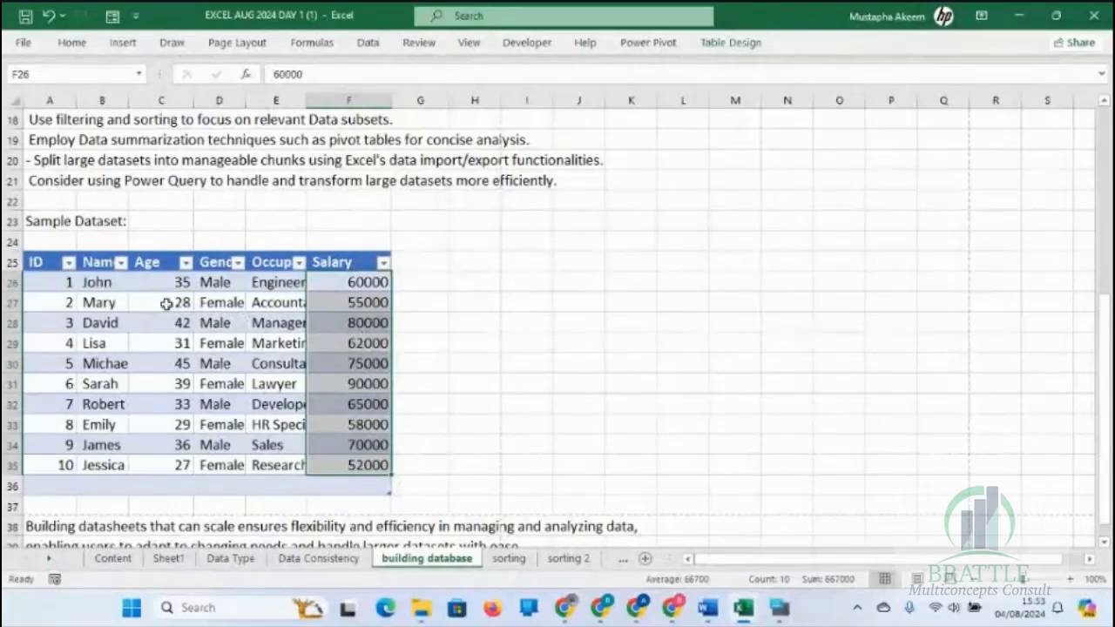
click(109, 301)
click(165, 302)
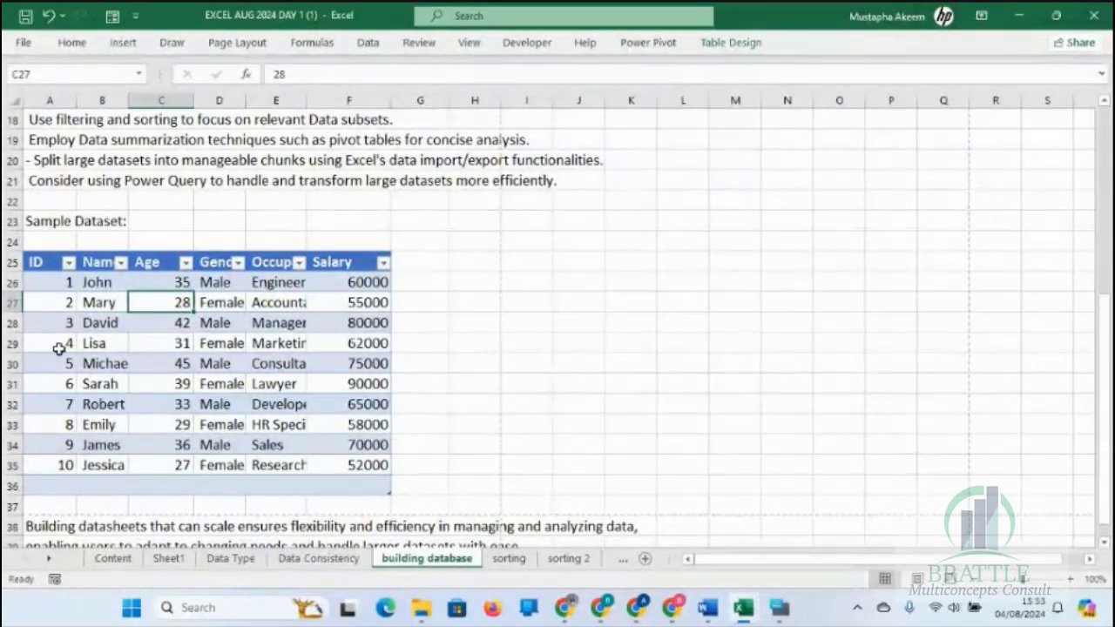
click(75, 280)
click(123, 285)
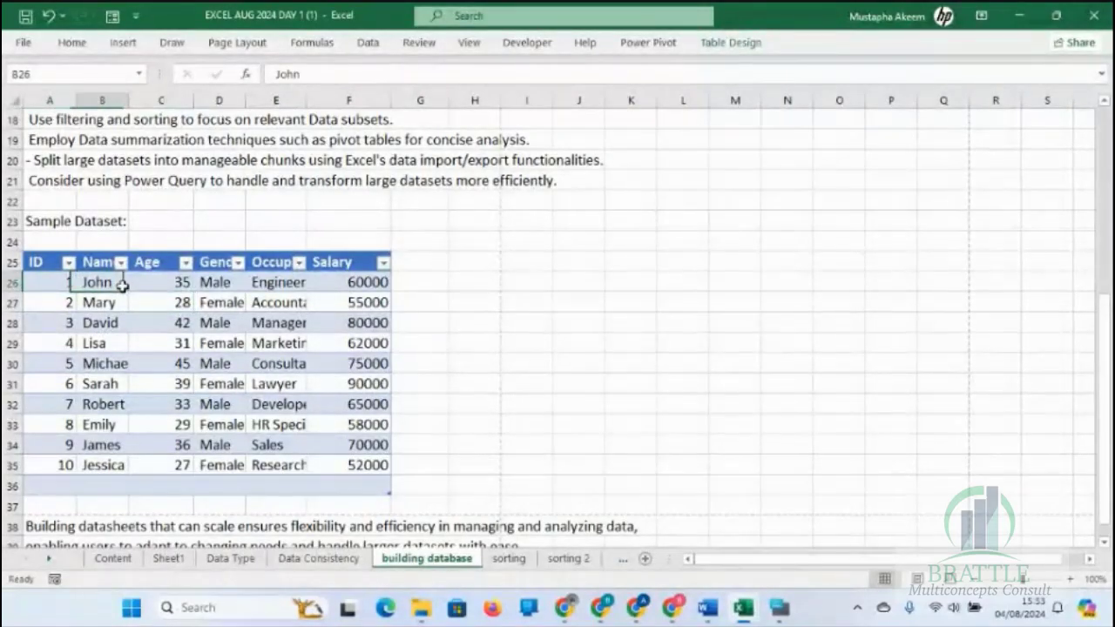
click(213, 301)
click(280, 303)
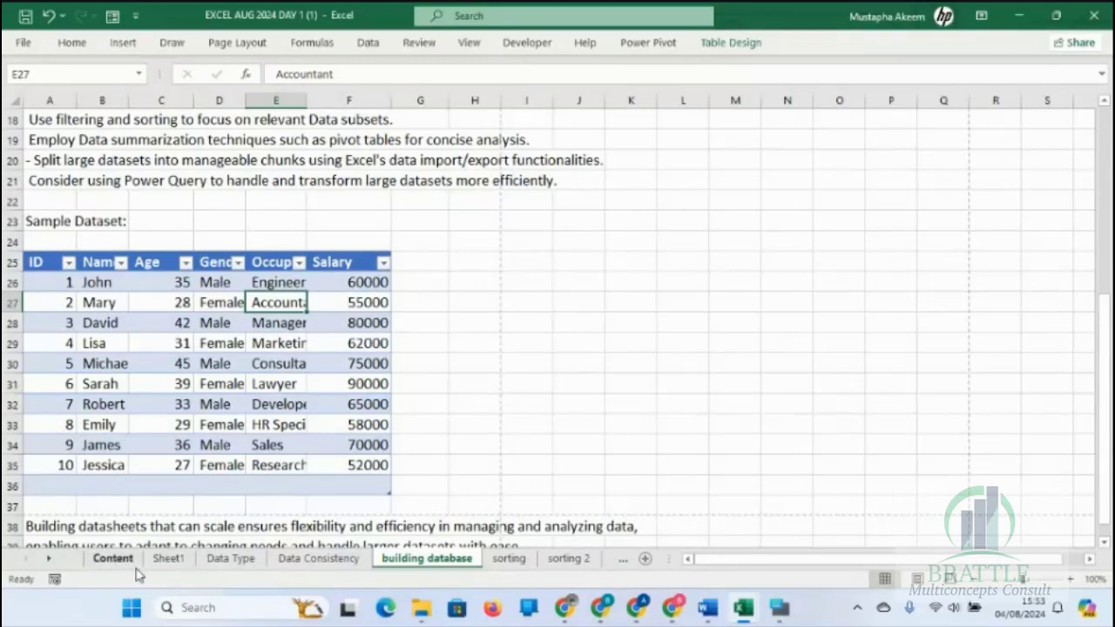
Step: Return to the protection sheet at the end of the workbook and look over its notes on protecting workbooks
click(49, 559)
click(49, 559)
click(48, 559)
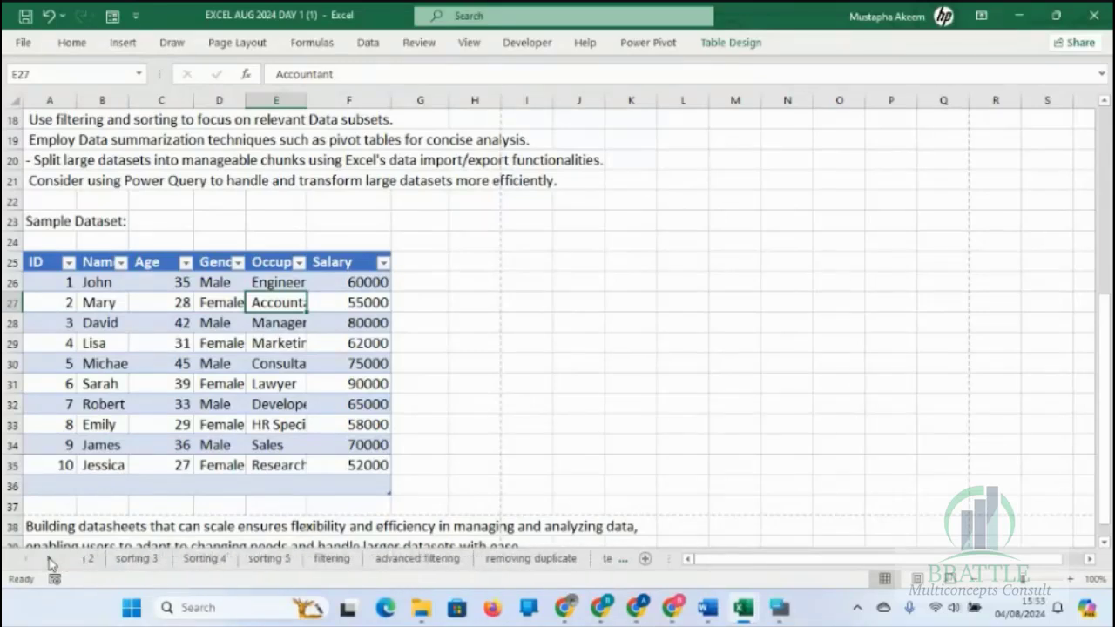
click(49, 559)
click(49, 559)
click(49, 559)
click(49, 559)
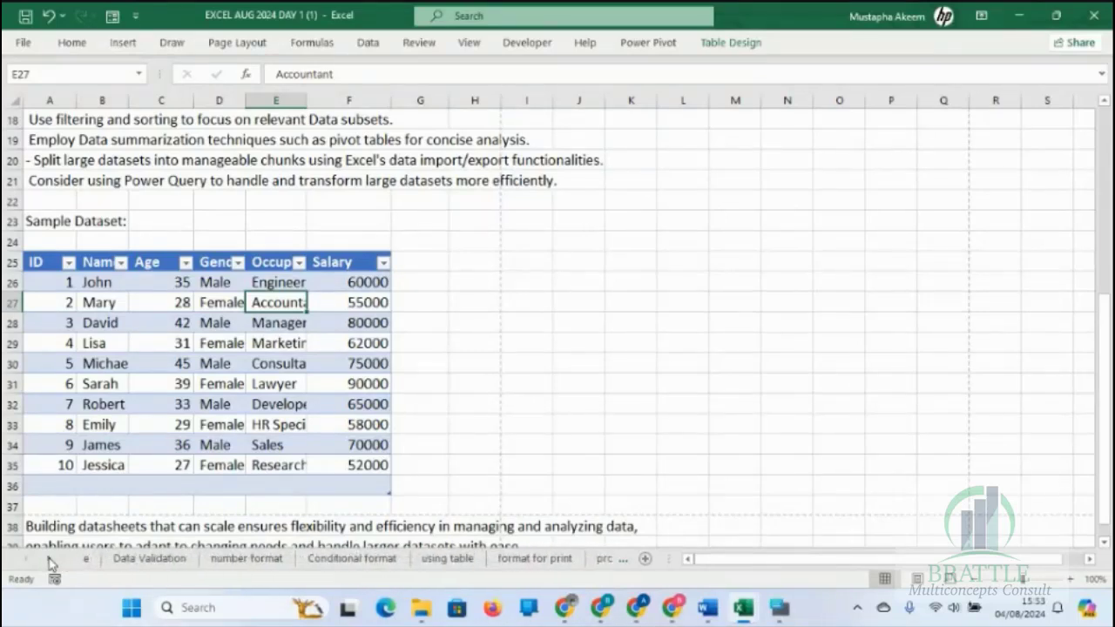
click(48, 559)
click(49, 559)
click(506, 558)
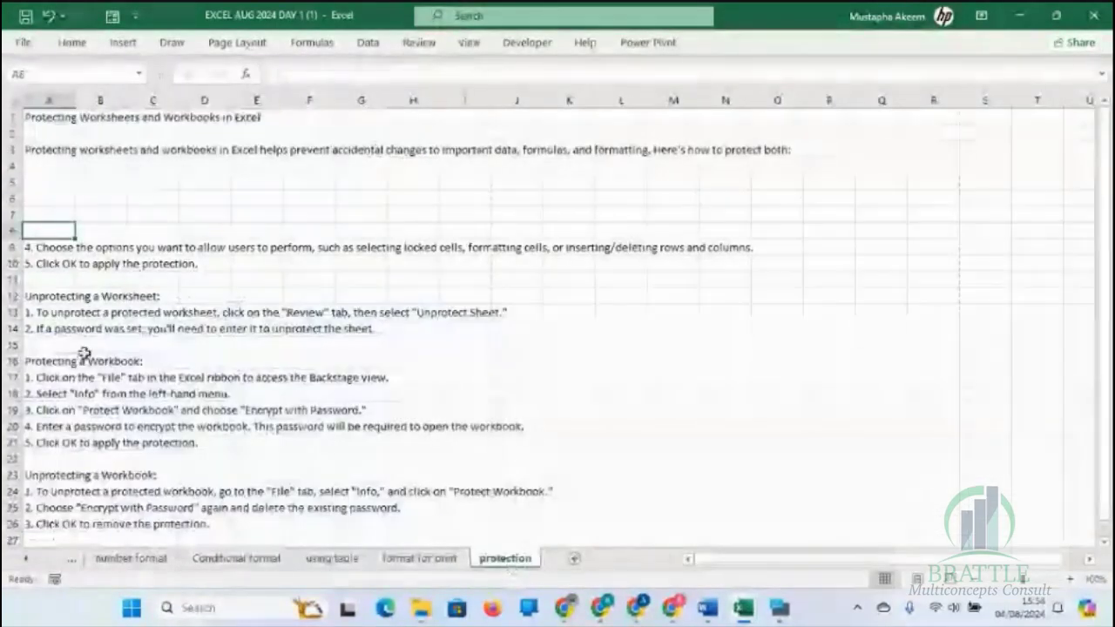
click(85, 357)
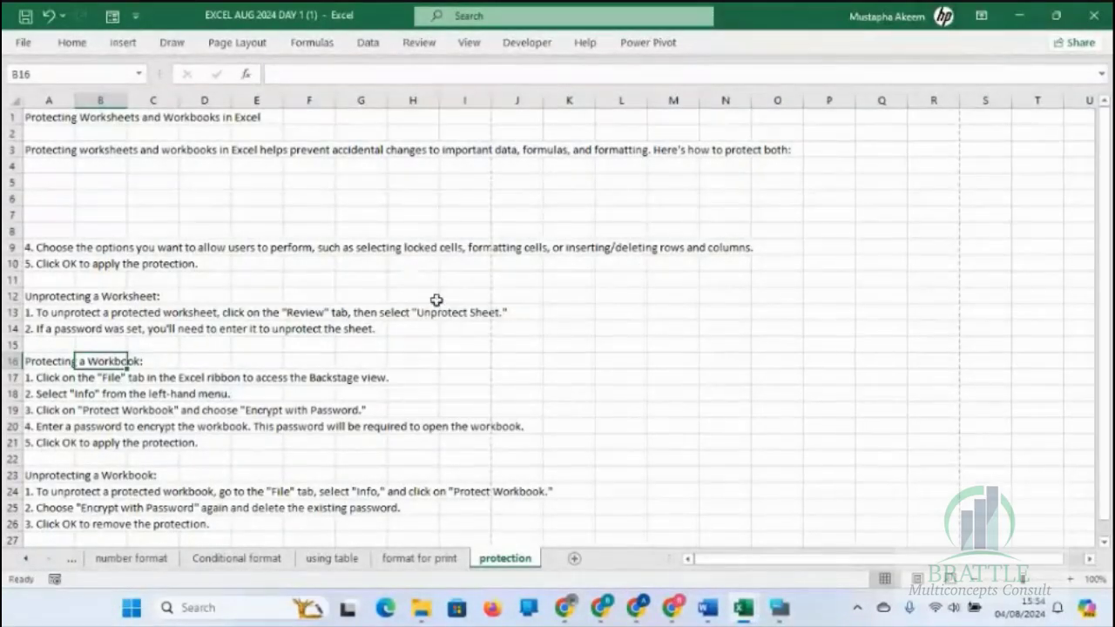
click(312, 344)
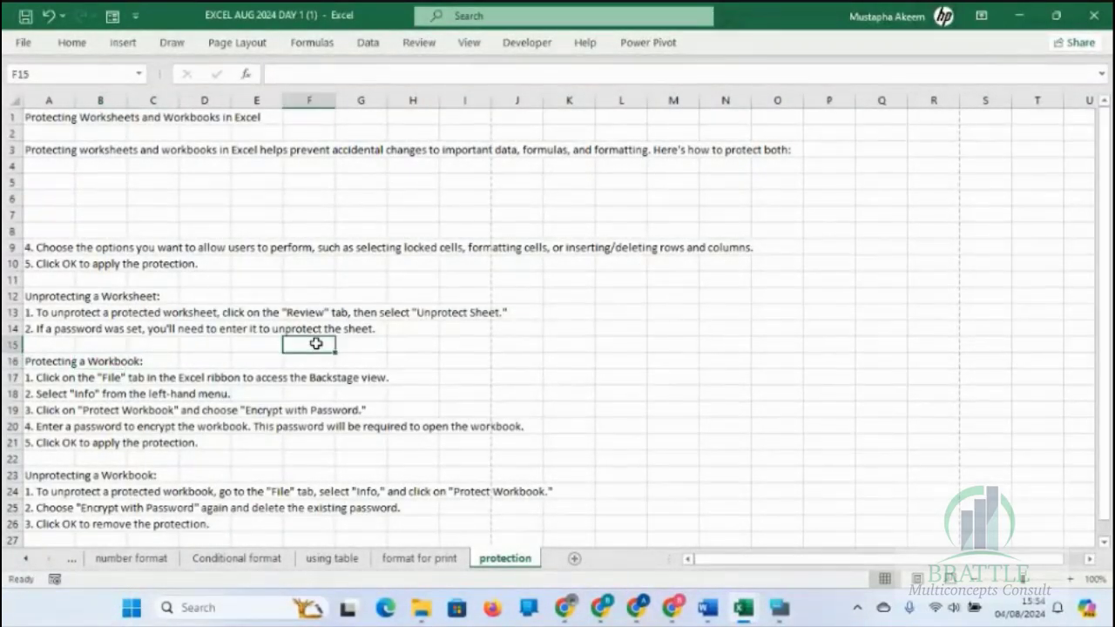
Step: Switch to the EXCEL AUG 2024 DAY 2 workbook, enable editing, and open the CELL REFERENCE sheet
click(1016, 21)
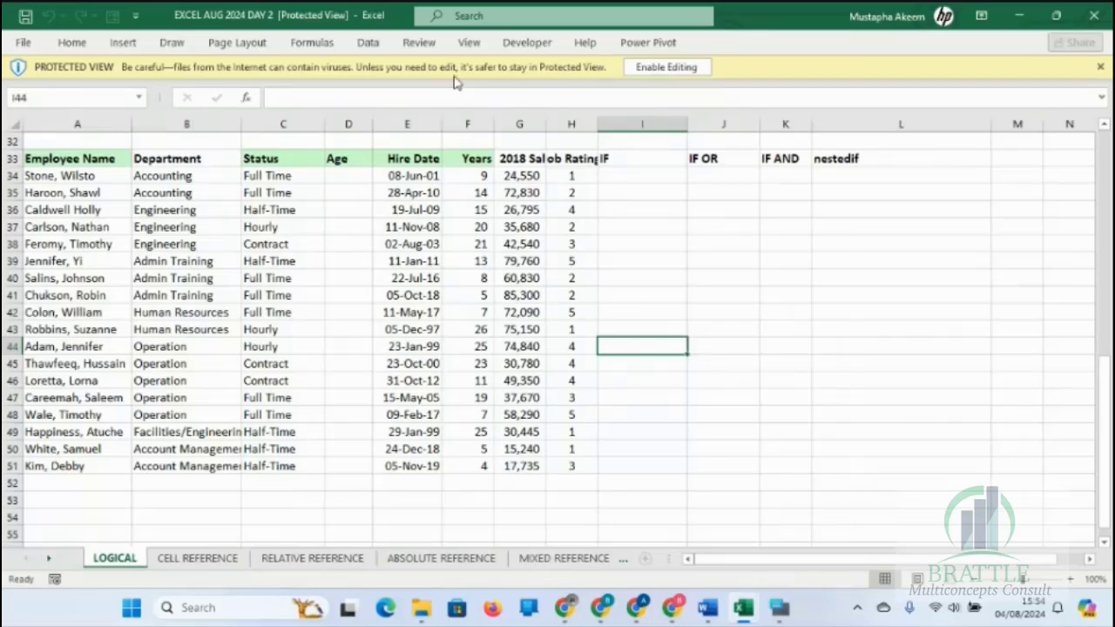
click(666, 67)
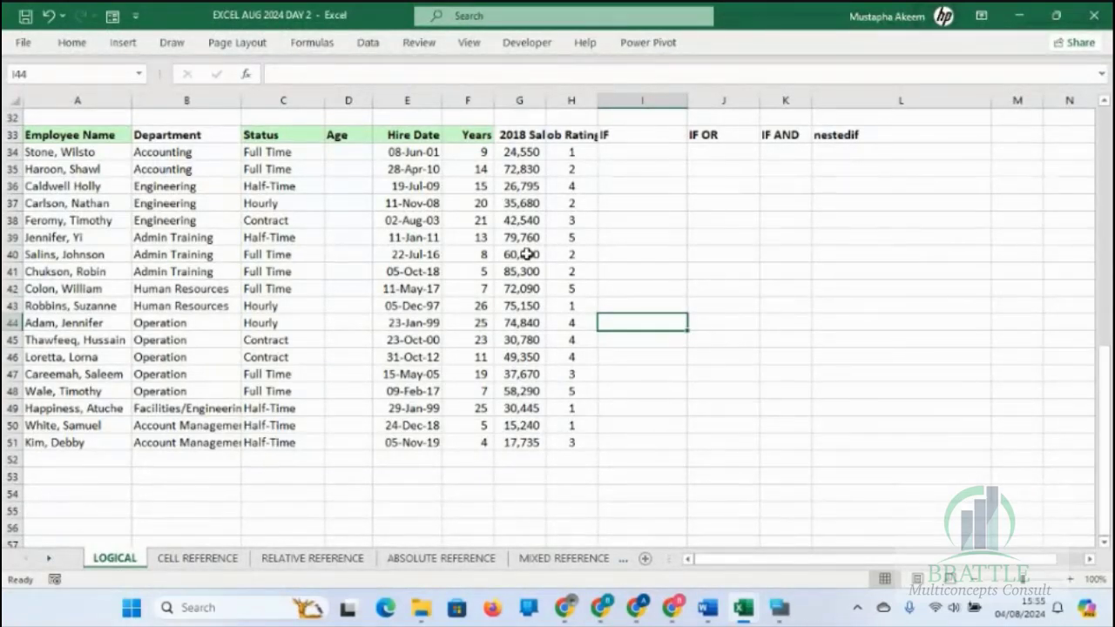
click(582, 255)
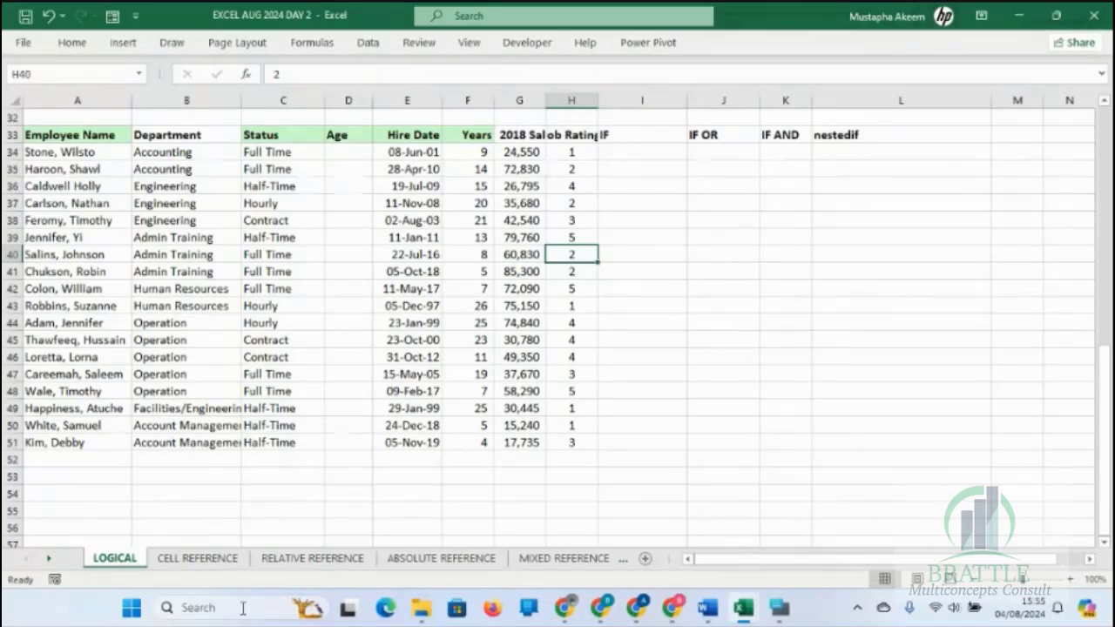
click(198, 558)
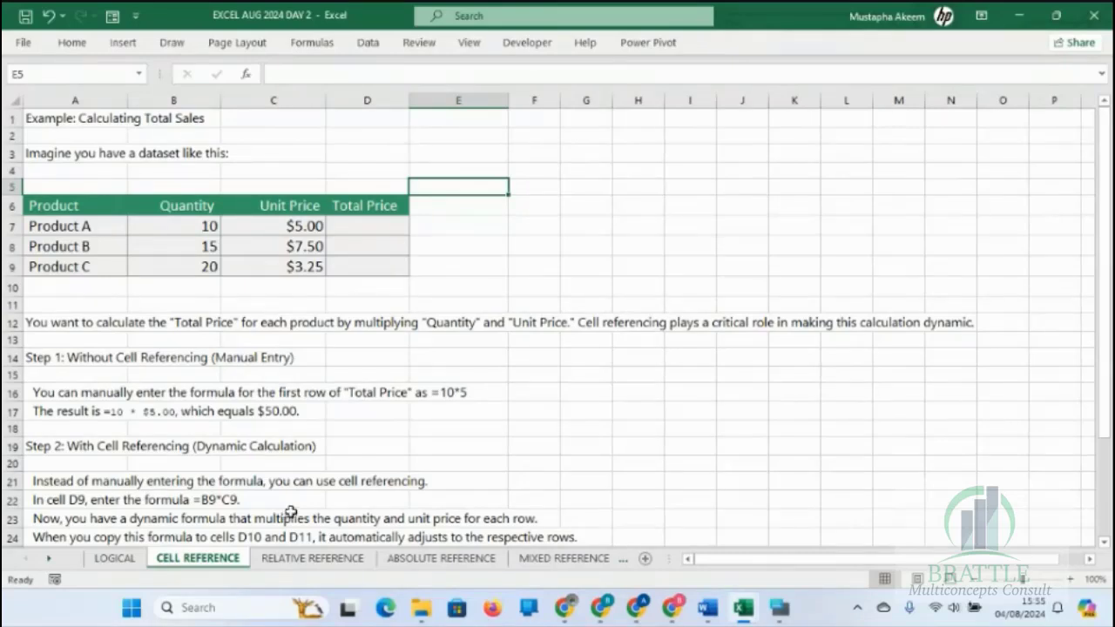
Step: Calculate Product A's Total Price in D7 with =B7*C7 and fill the formula down to D9
click(500, 227)
click(558, 227)
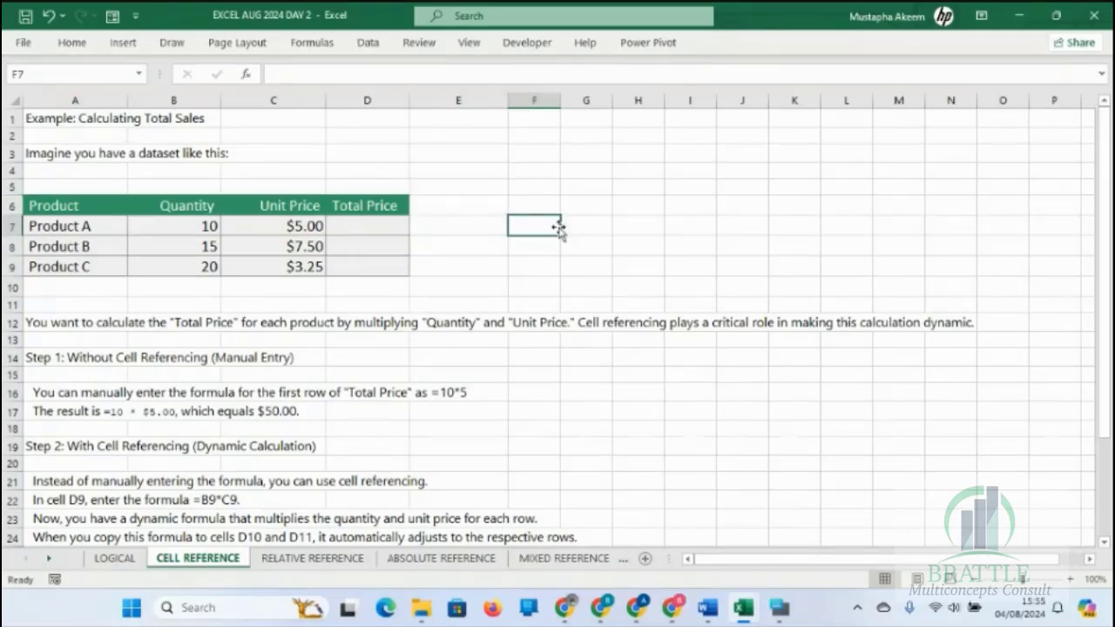
click(380, 223)
text(=)
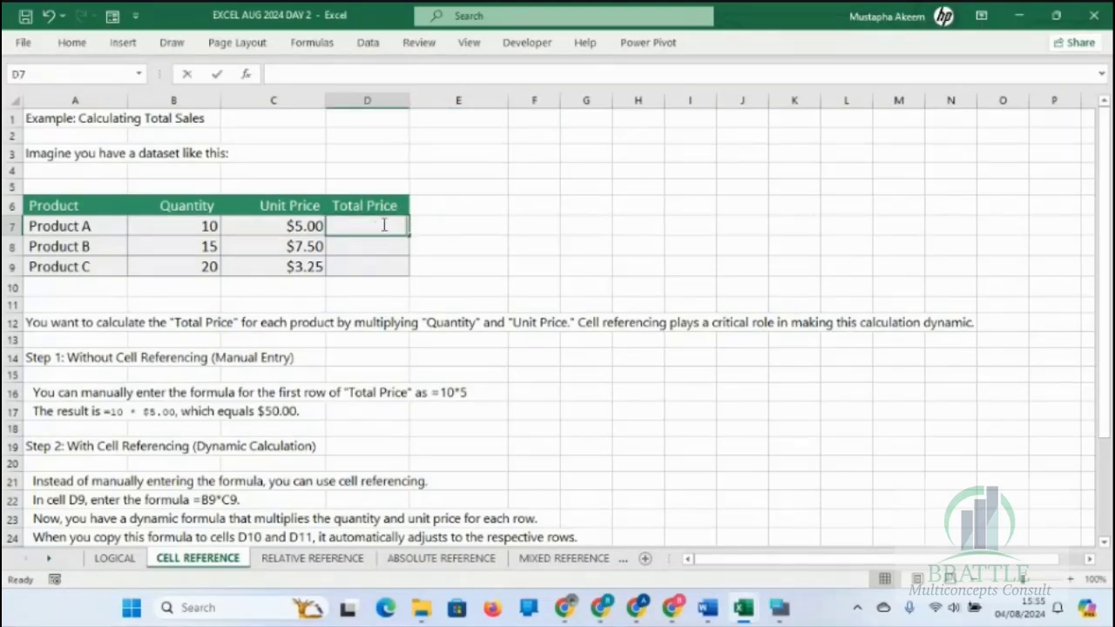
click(207, 226)
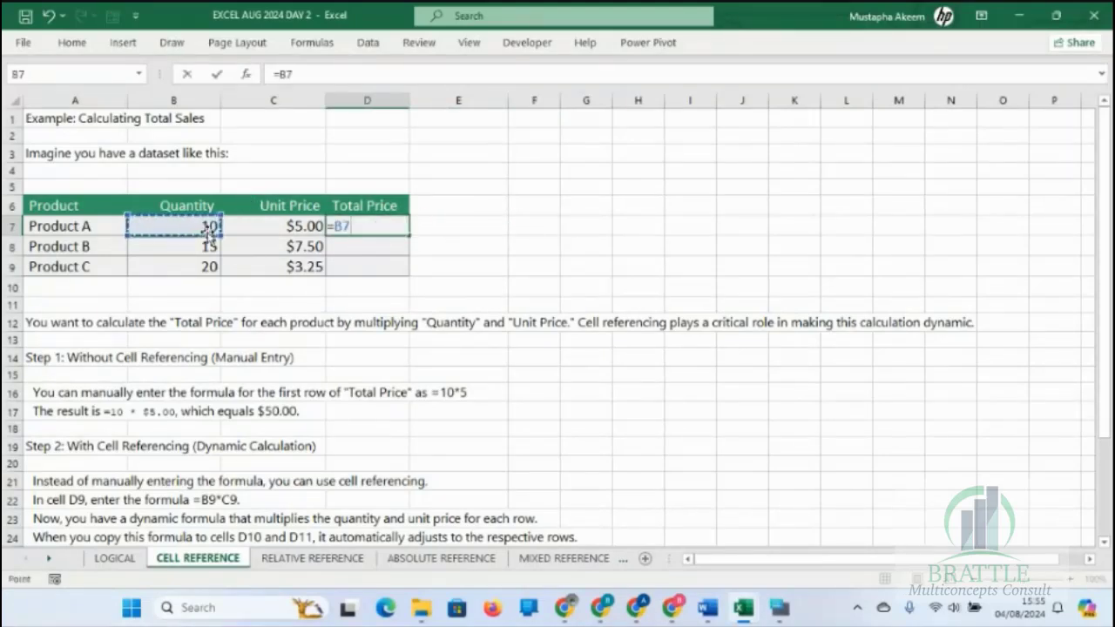
text(*)
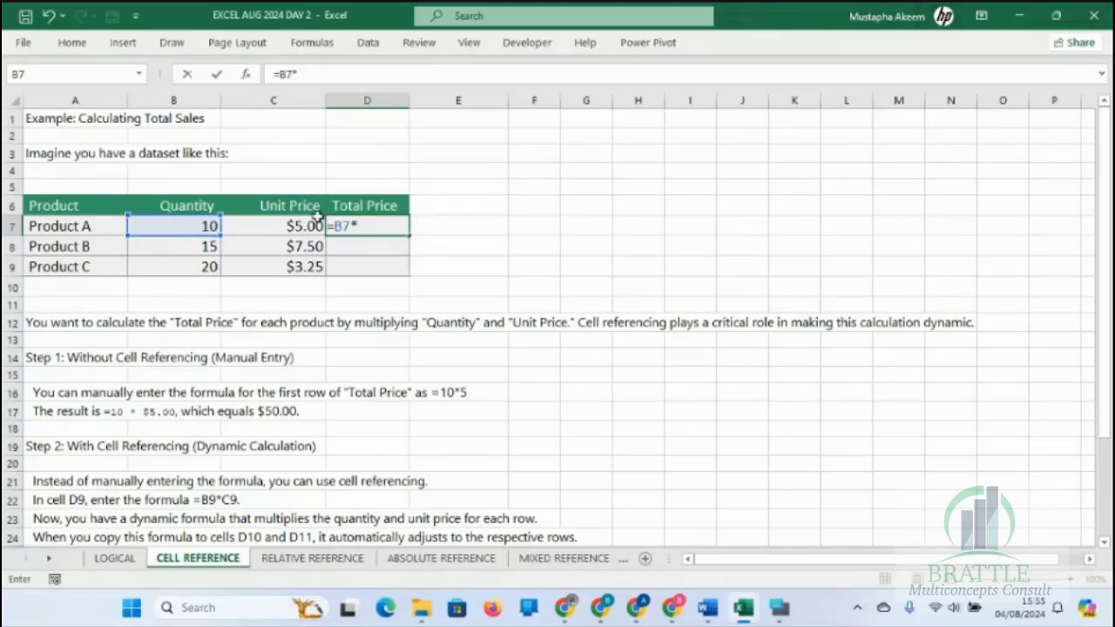
click(301, 225)
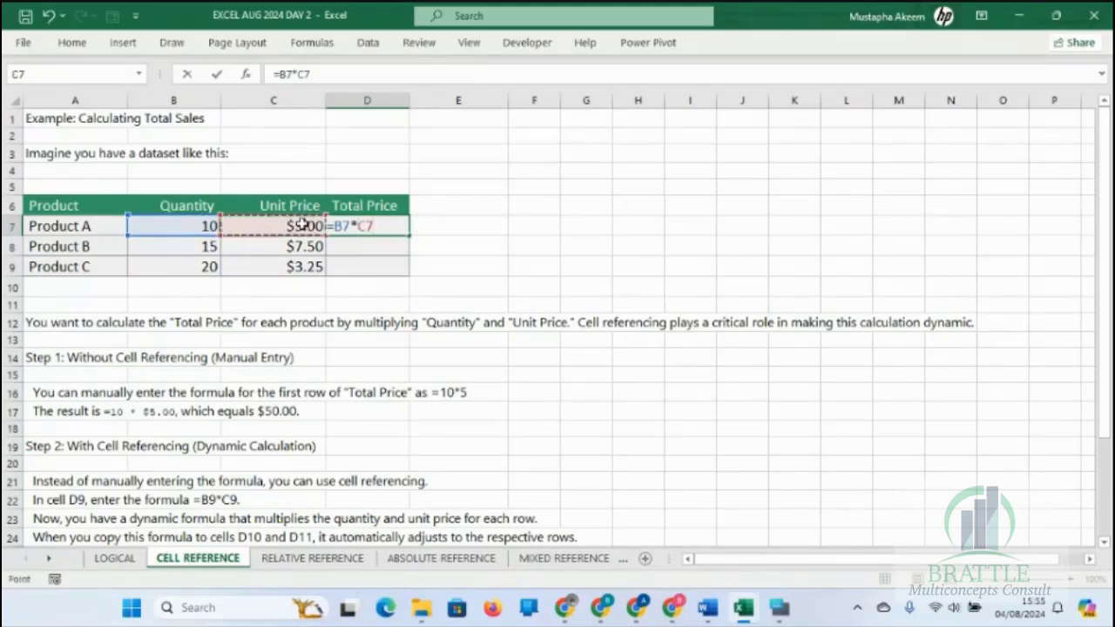
key(Return)
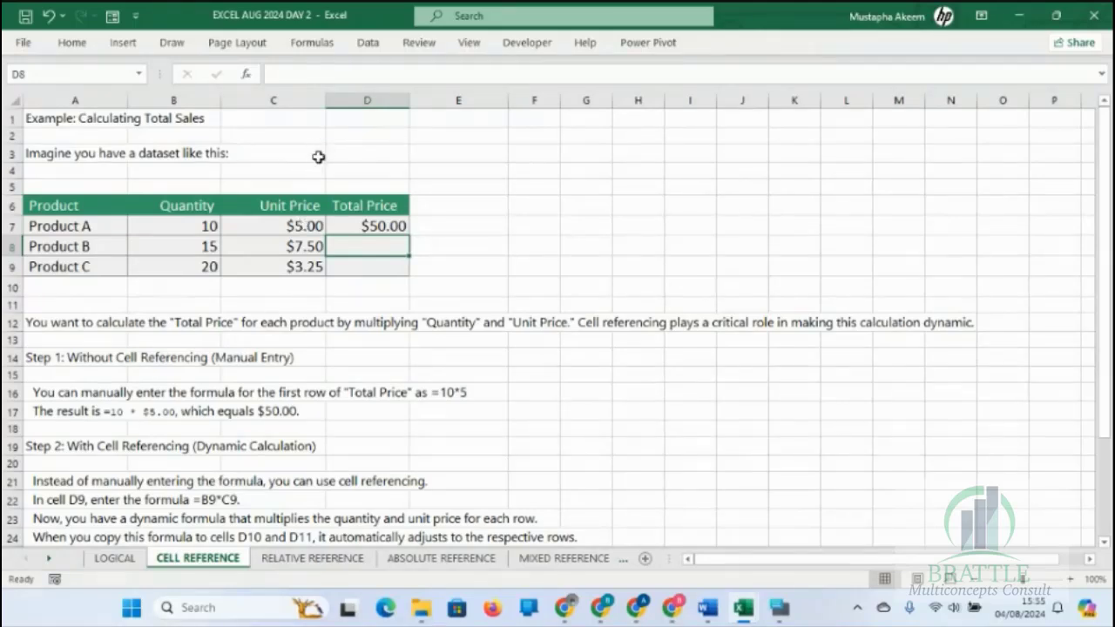
click(397, 224)
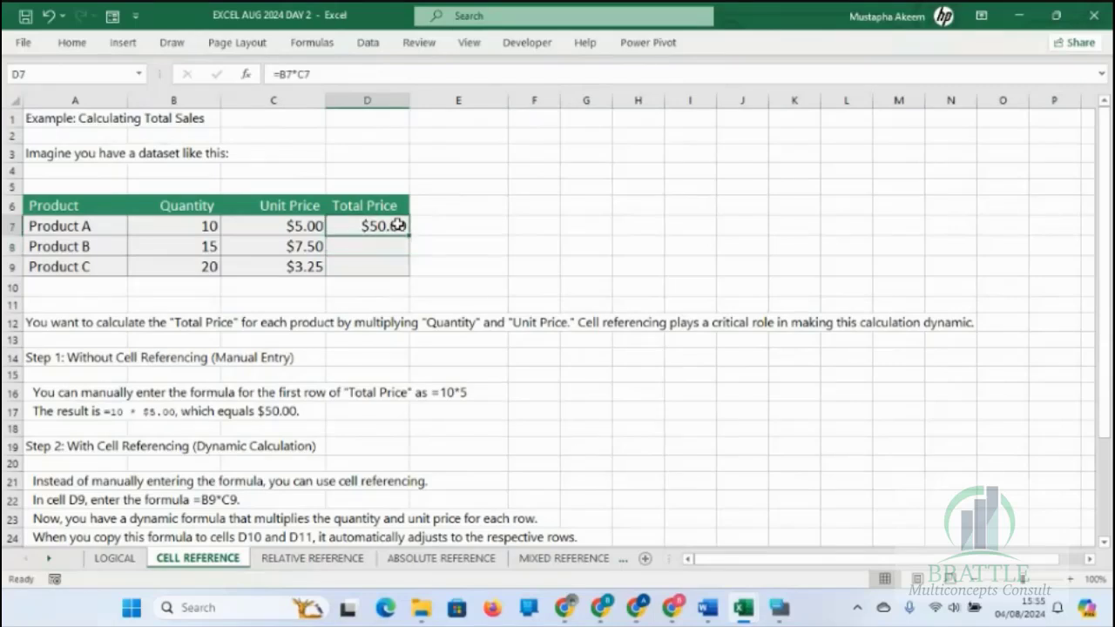
drag(410, 235, 410, 276)
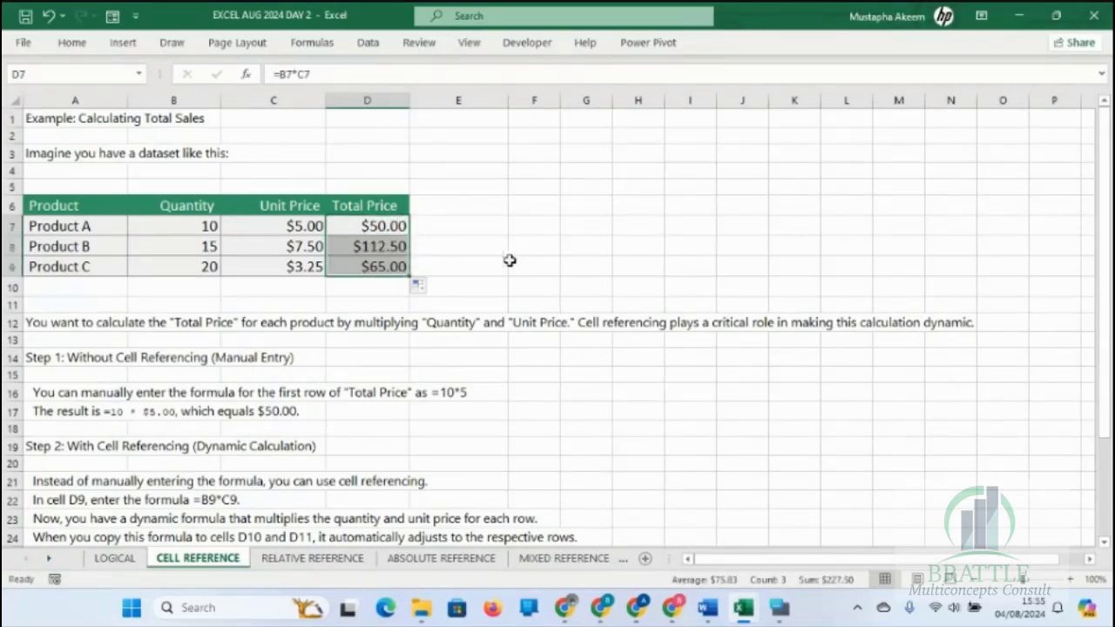
Step: Inspect the cell references in the filled Total Price formulas in D8 and D9
double_click(384, 249)
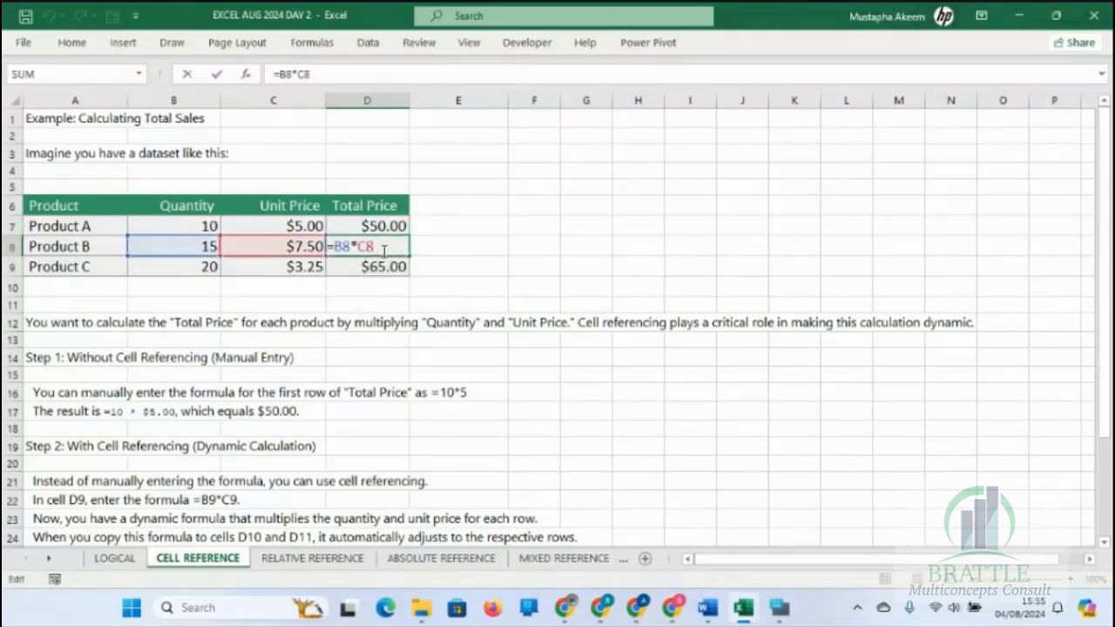
click(386, 268)
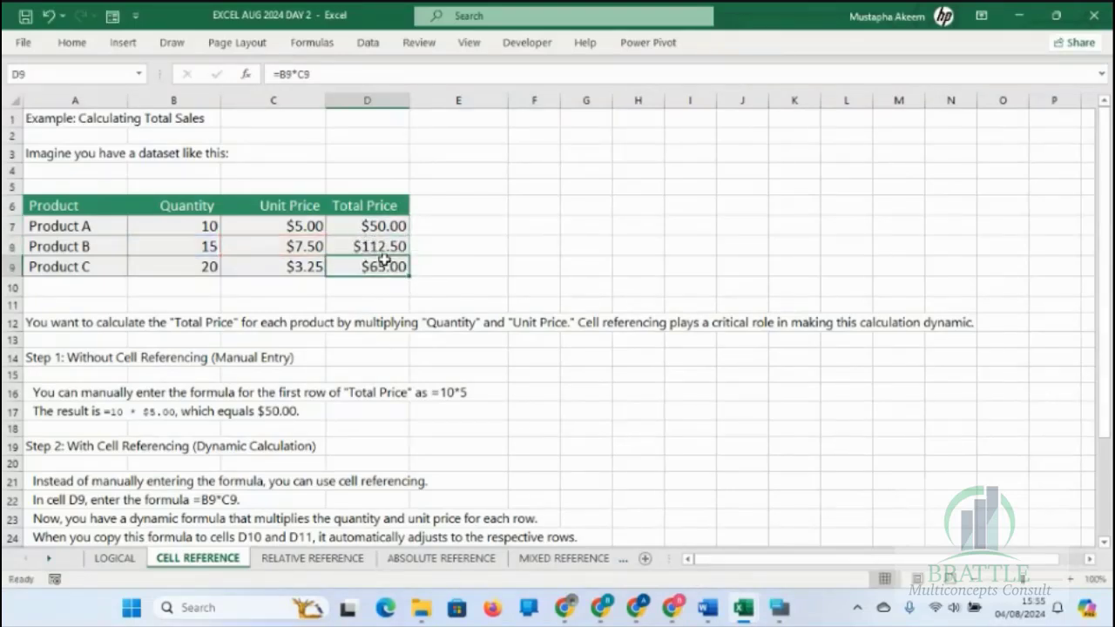
double_click(387, 269)
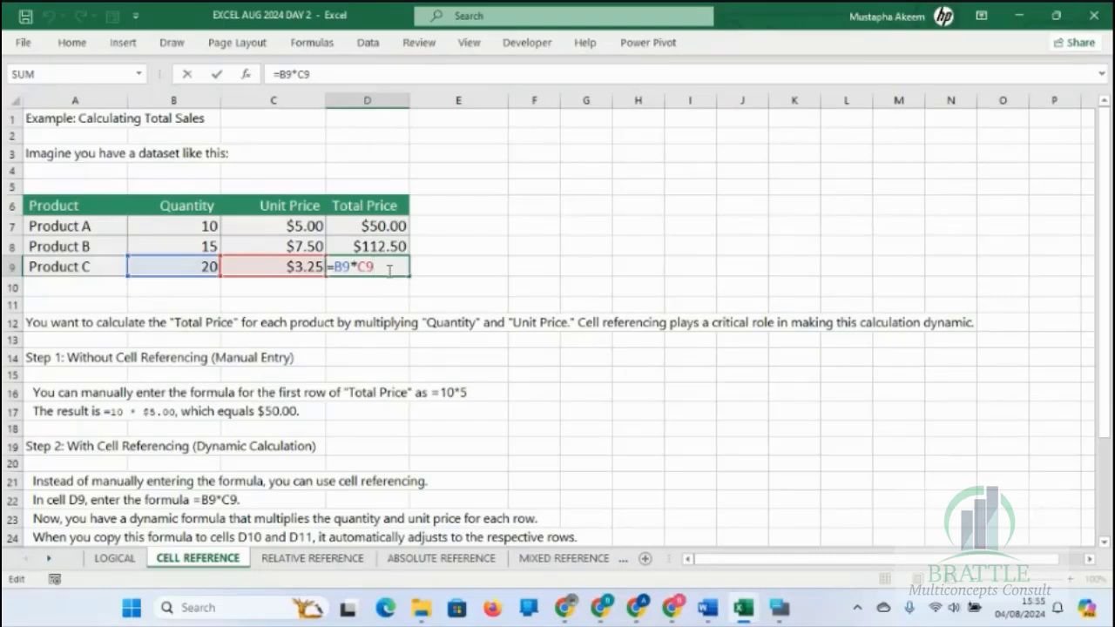
key(Return)
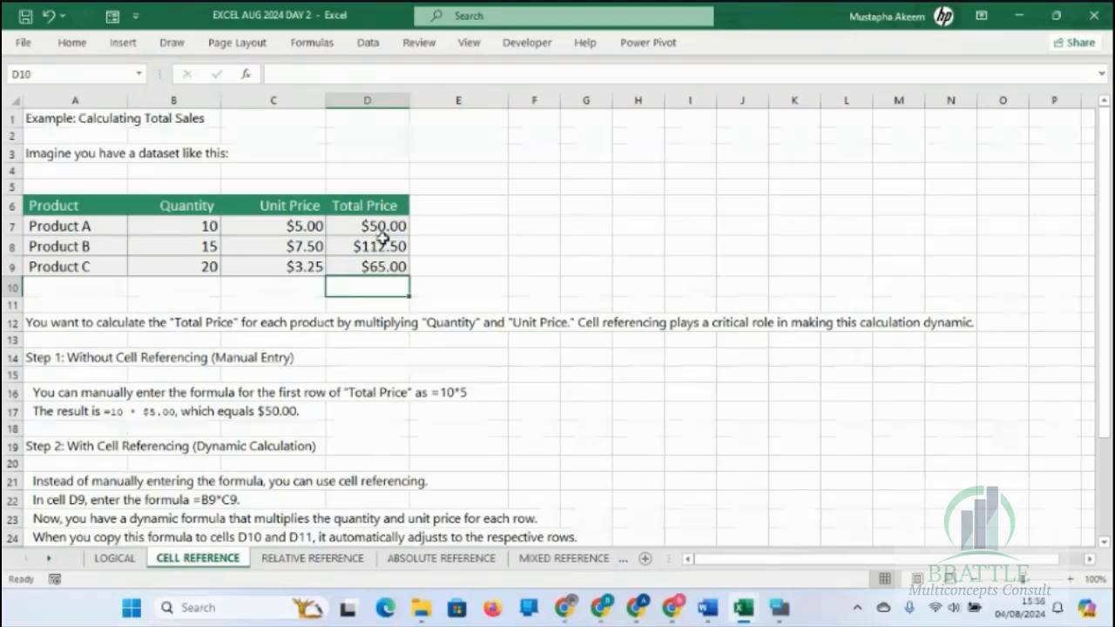
Step: Copy Product A's Total Price formula from D7 across the row through J7
click(387, 228)
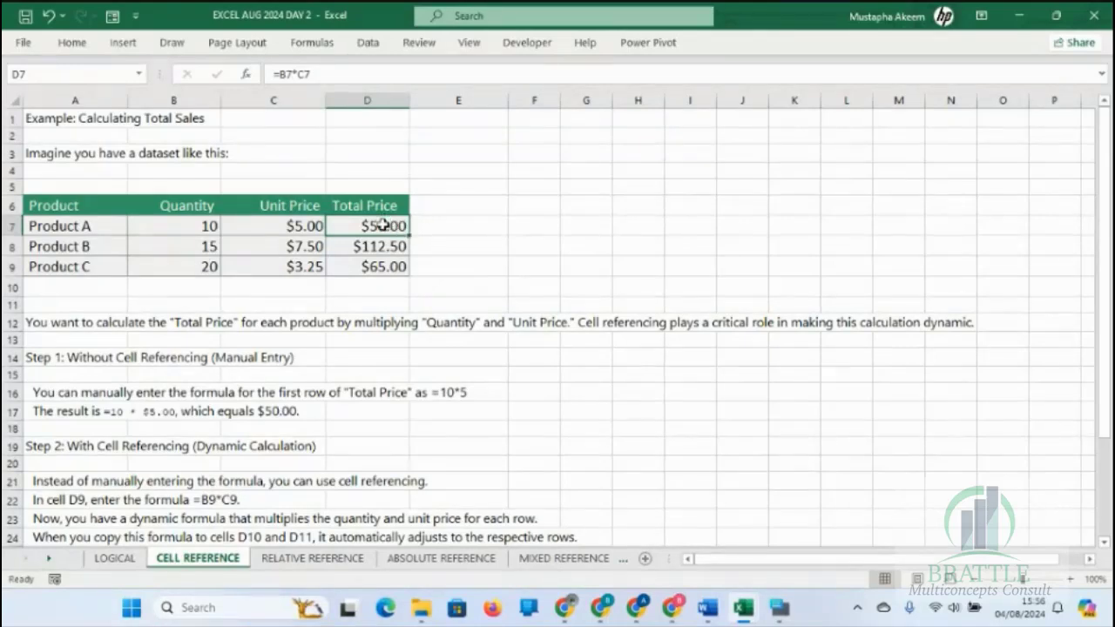
right_click(383, 225)
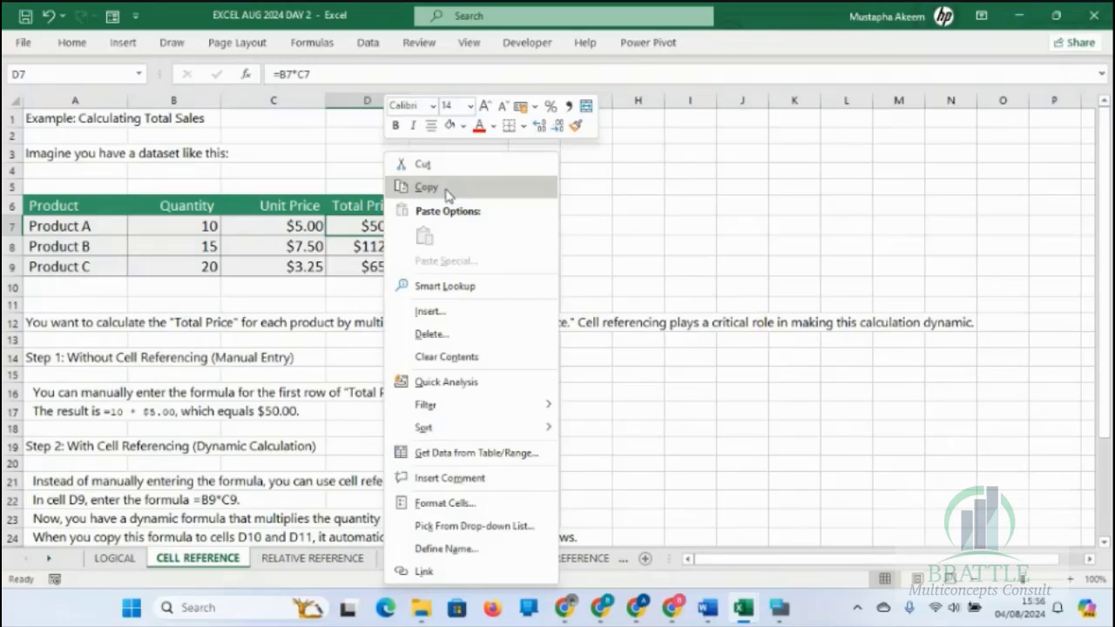
click(613, 195)
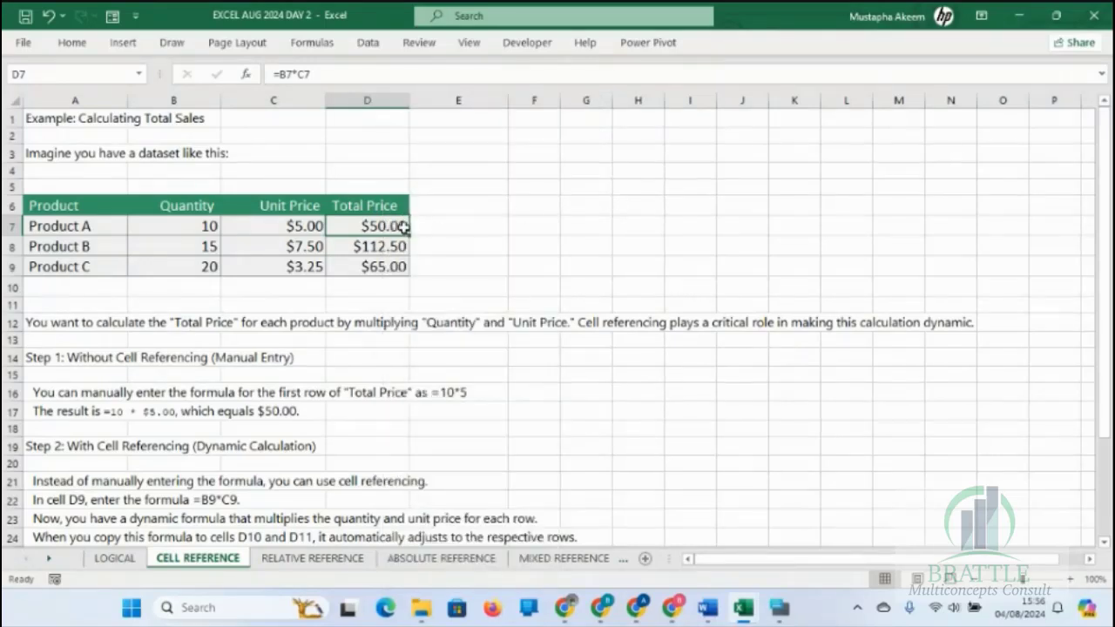
drag(412, 234, 792, 221)
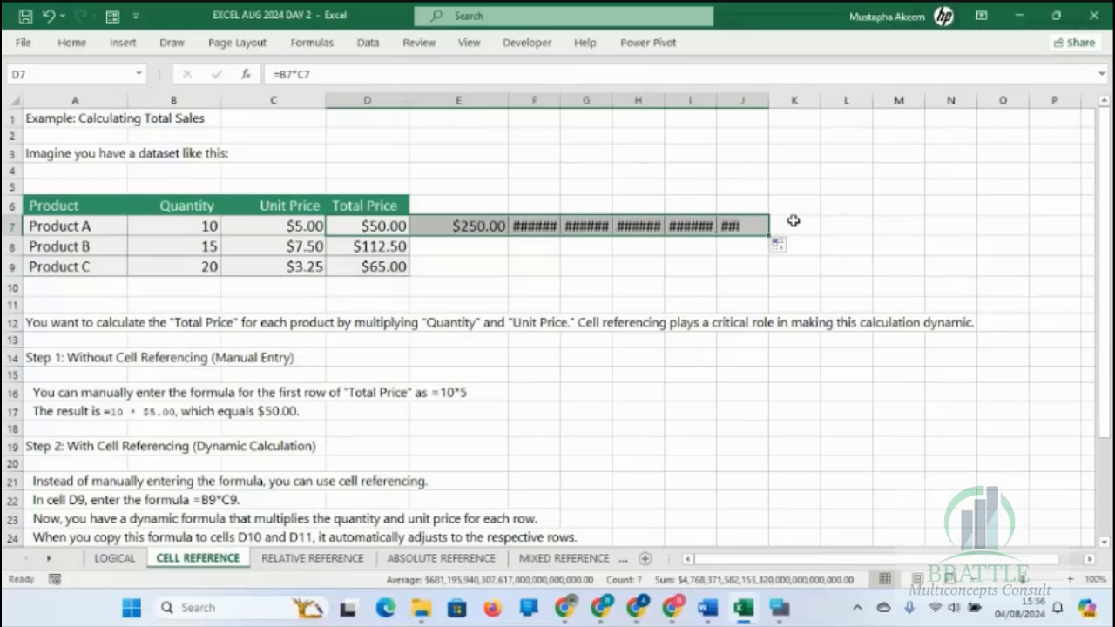
Step: Autofit the widths of columns F, G, H and I to their row 7 amounts
double_click(560, 101)
click(634, 103)
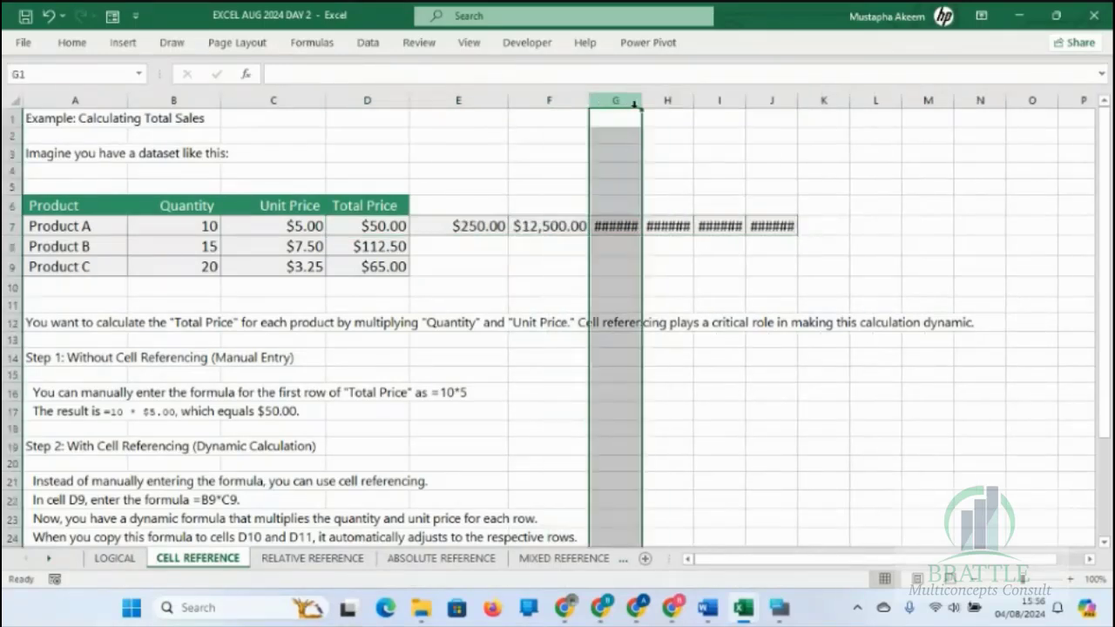
double_click(641, 103)
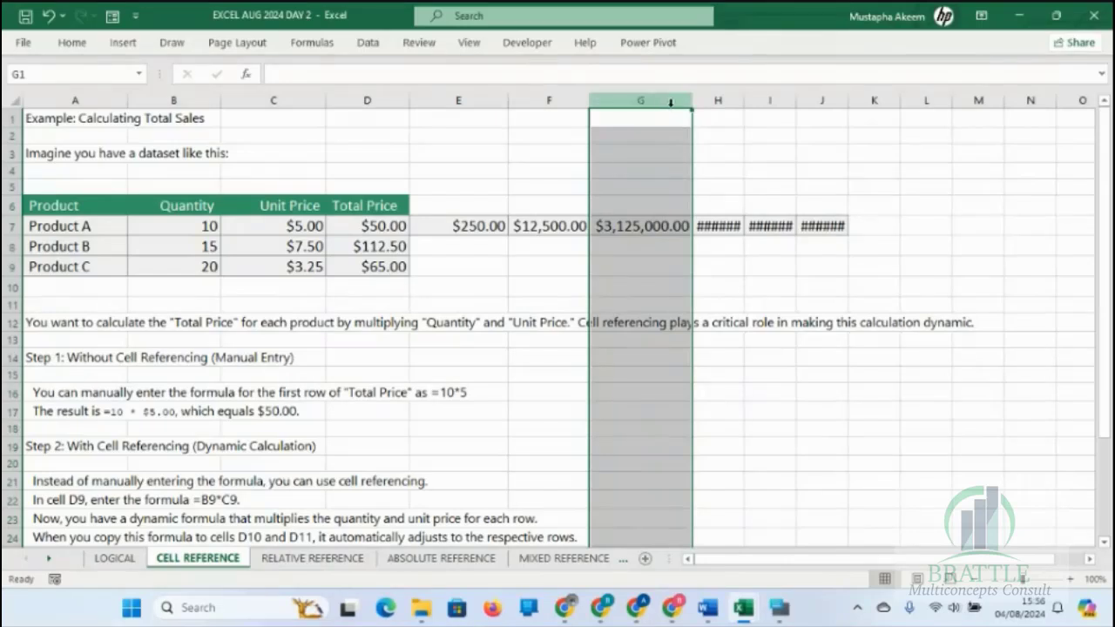
double_click(743, 101)
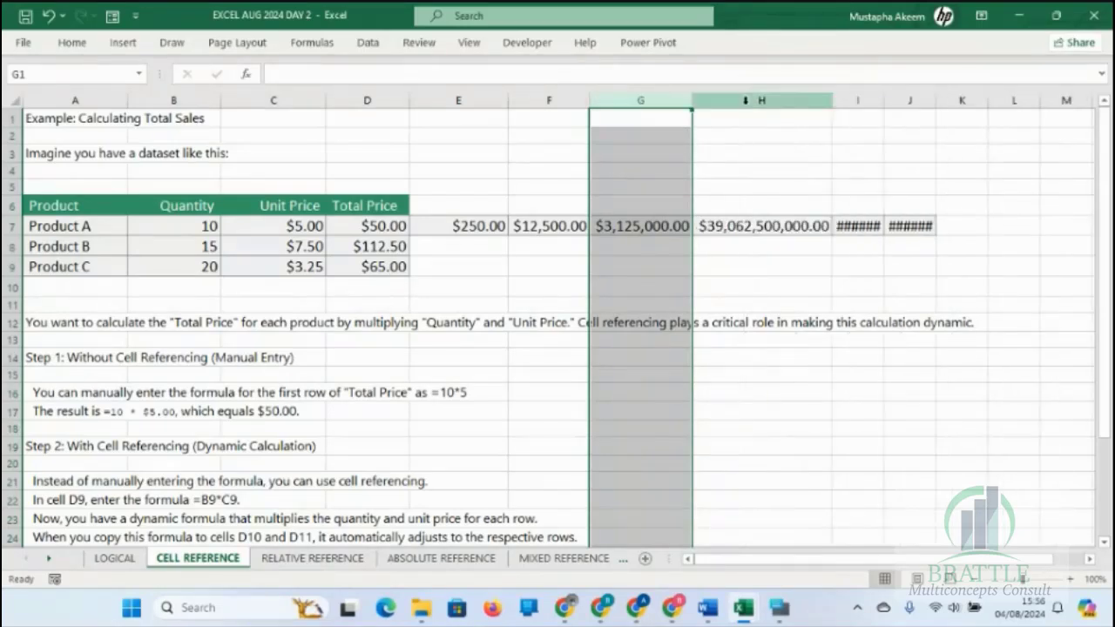
double_click(881, 101)
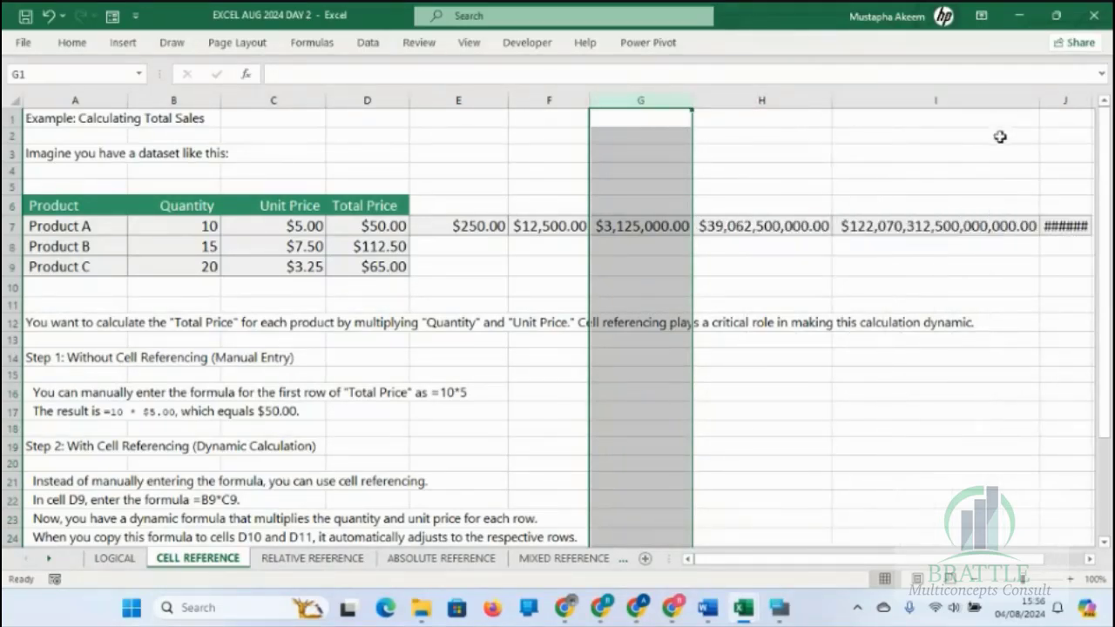
Step: Examine the copied formulas in I7 and J7 to see which cells each one multiplies
double_click(958, 225)
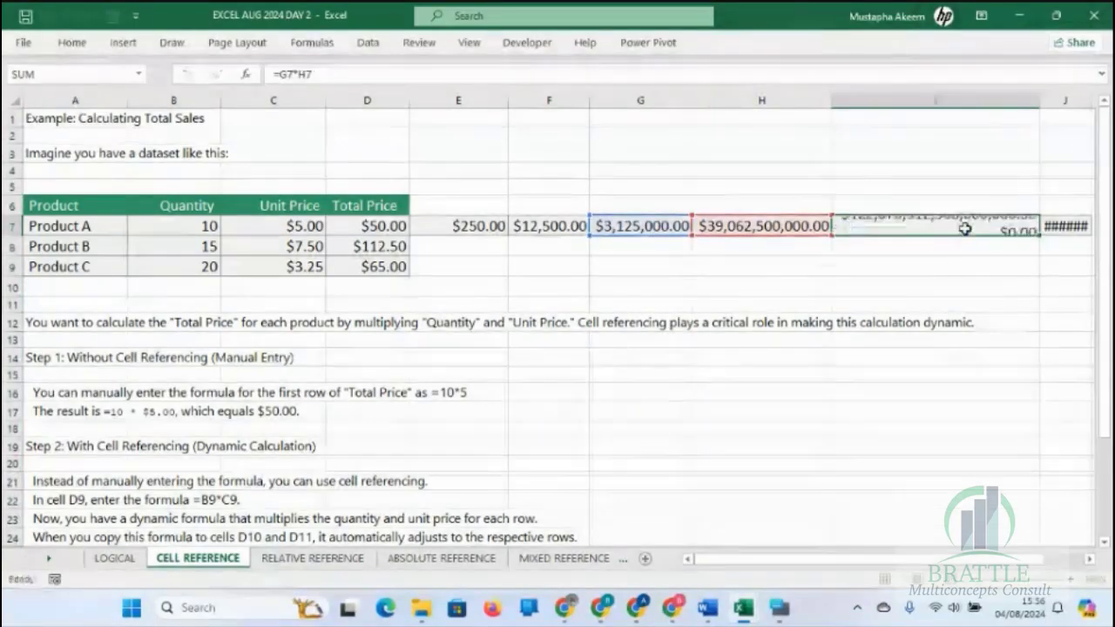
click(1056, 227)
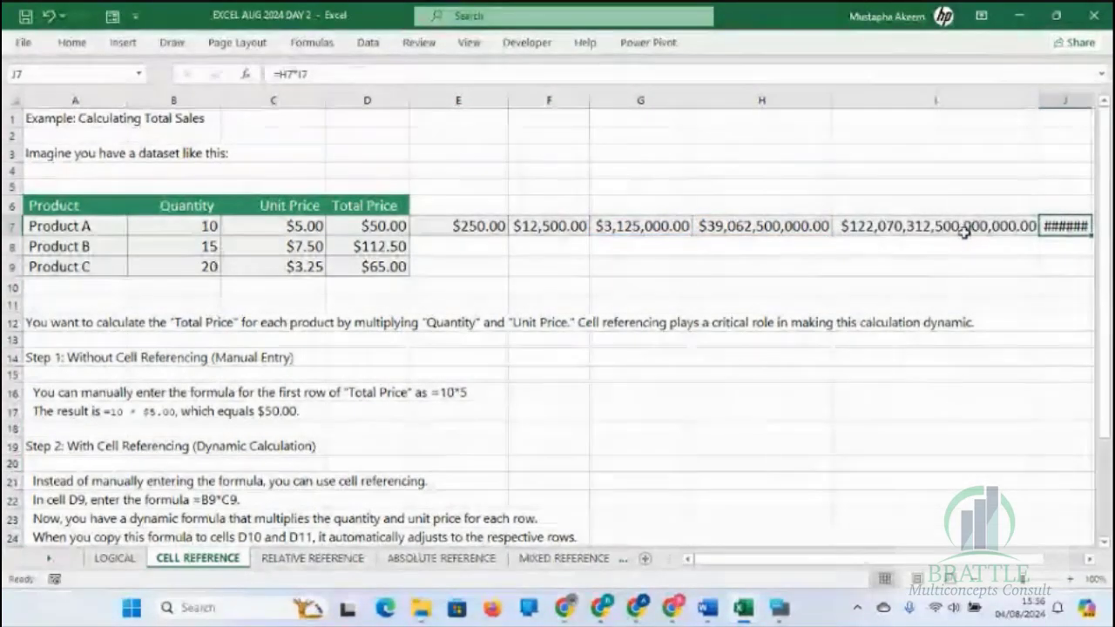
double_click(1055, 226)
key(Tab)
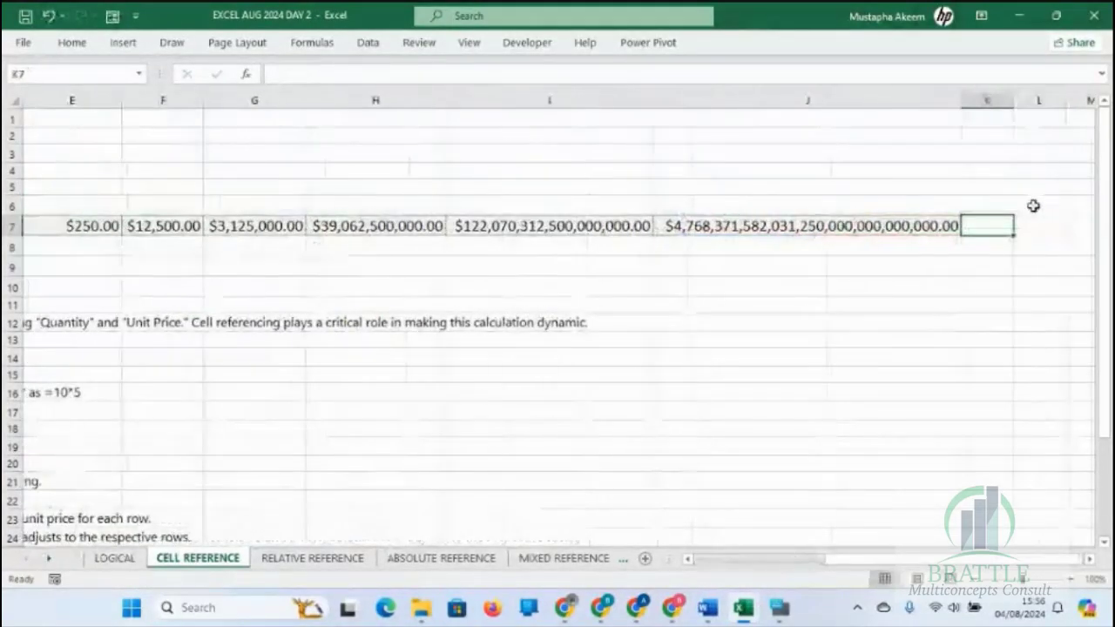
click(920, 221)
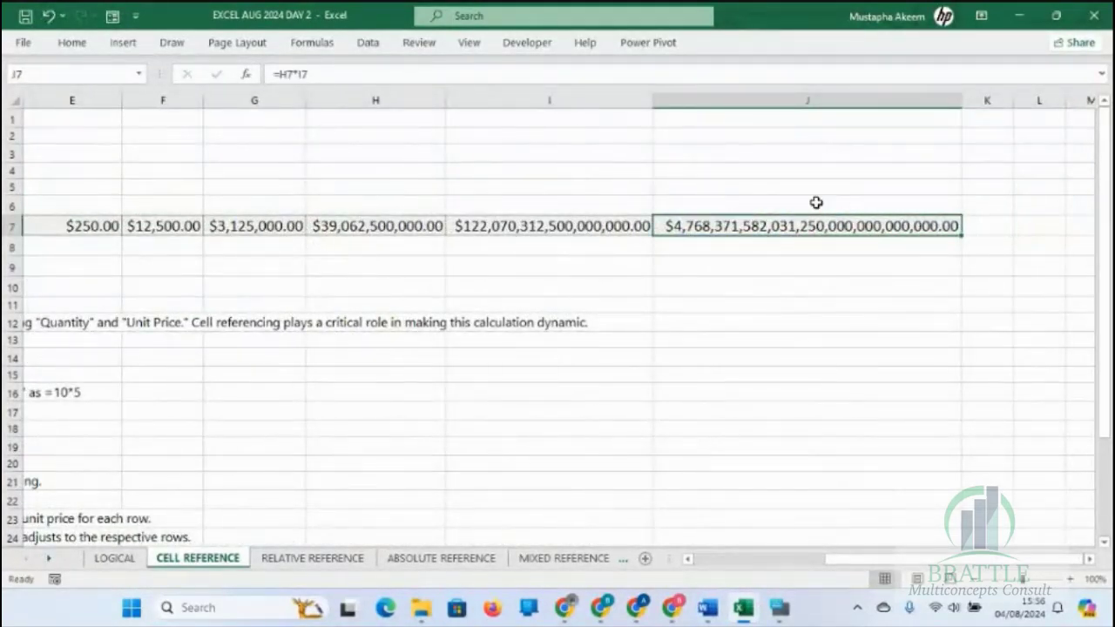
double_click(623, 228)
key(Return)
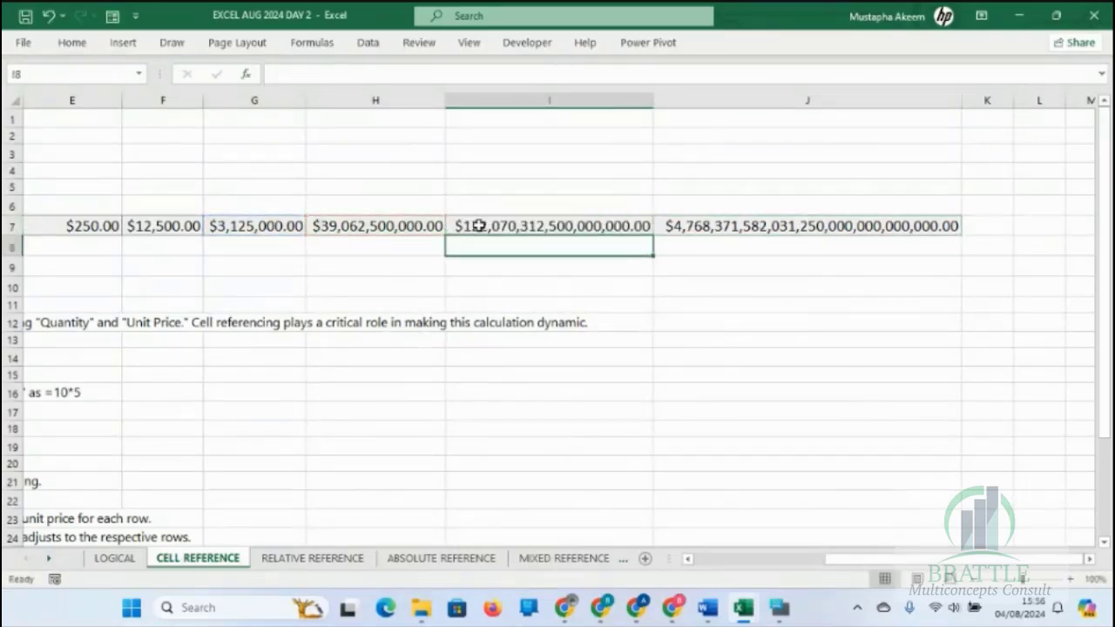
click(738, 219)
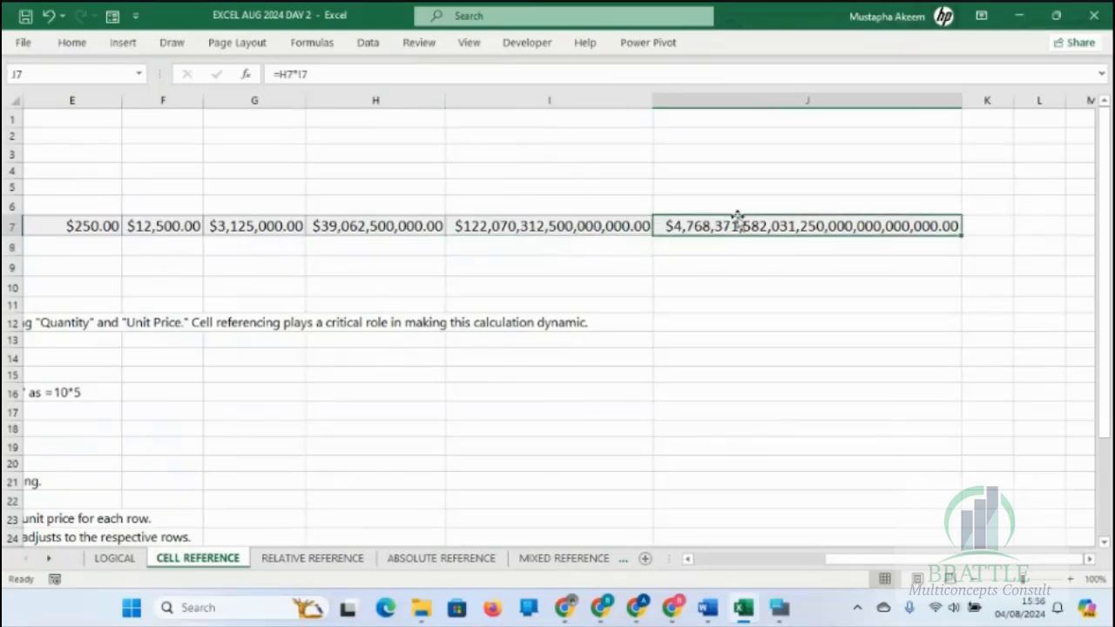
Step: Read through the notes below the product table on manual entry, cell referencing and dynamic calculation
key(ctrl+a)
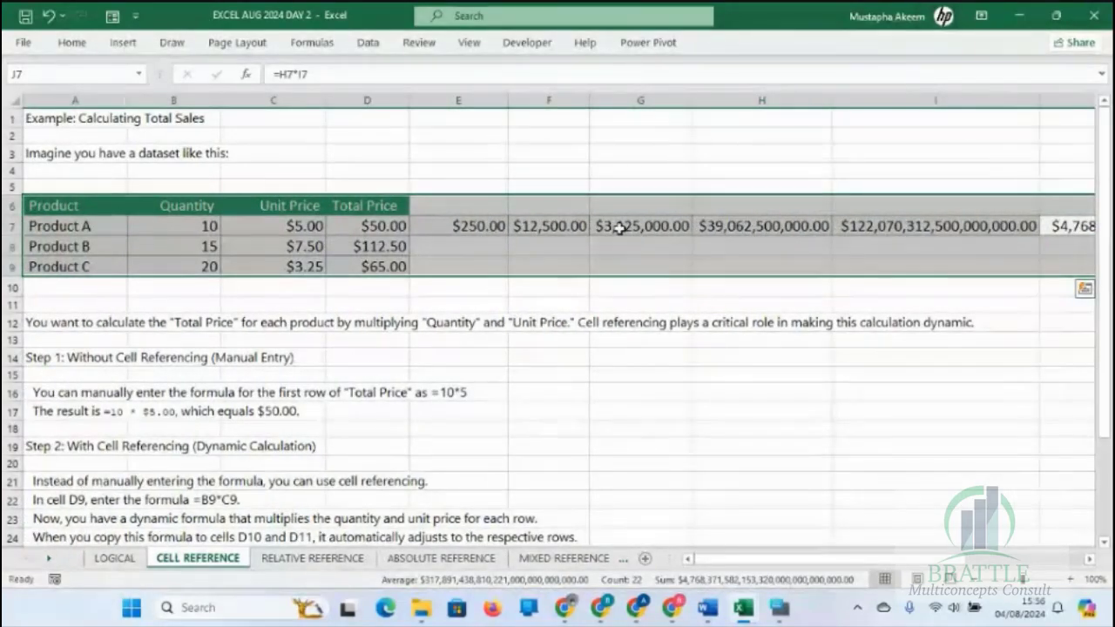
click(445, 438)
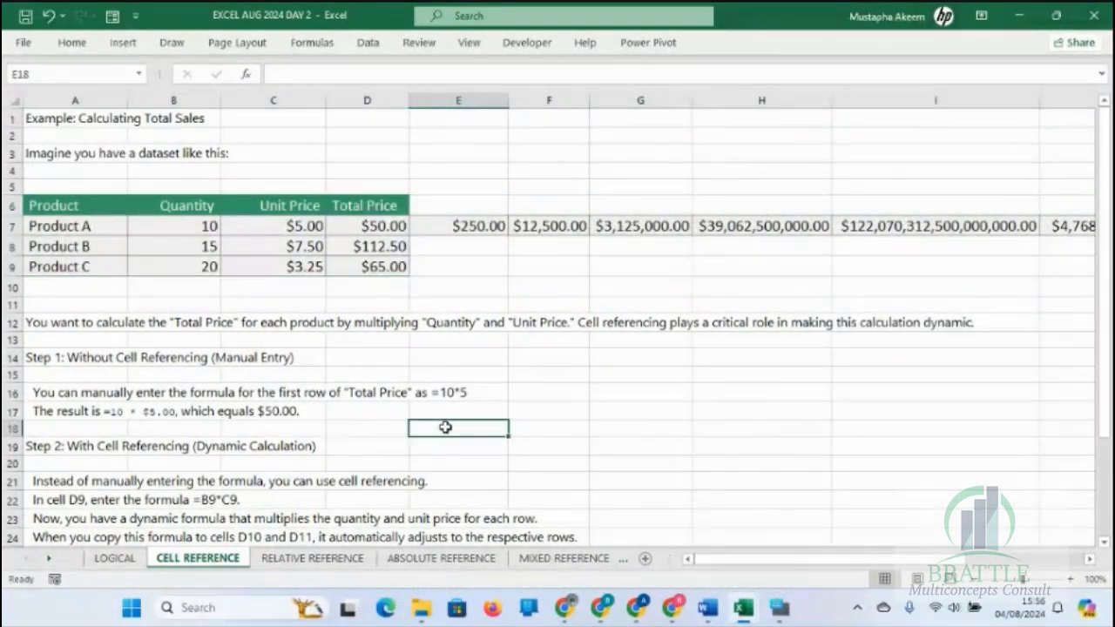
key(Down)
key(Down)
key(Down)
key(Down)
key(Down)
key(Down)
key(Down)
key(Down)
key(Down)
key(Down)
key(Down)
key(Down)
key(Down)
key(Down)
key(Down)
key(Down)
key(Down)
key(Down)
key(Down)
key(Down)
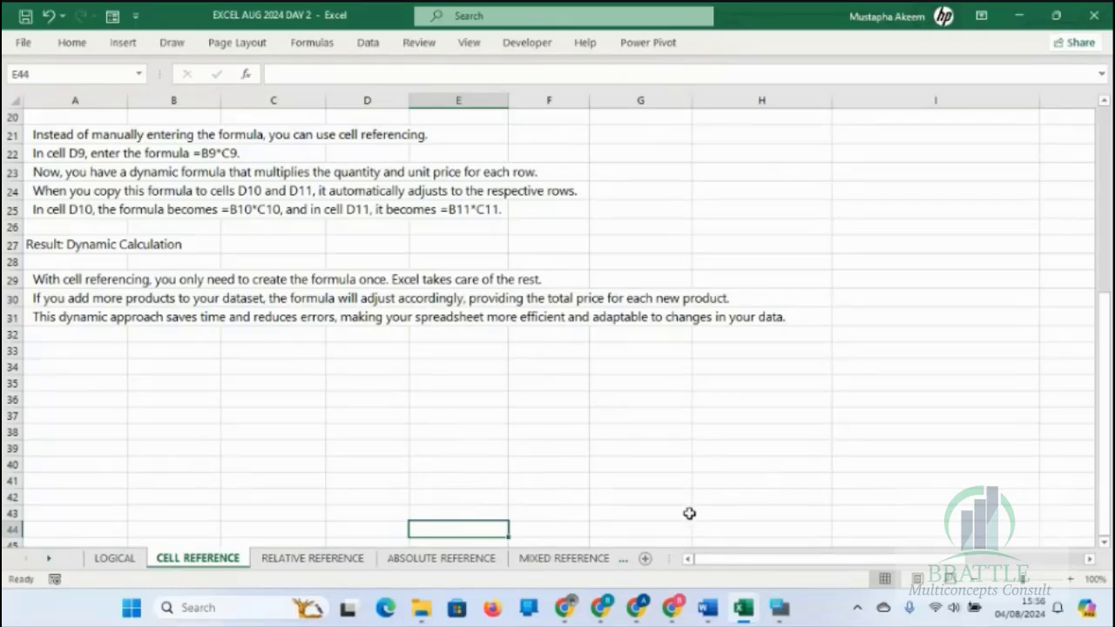
Step: Switch to the RELATIVE REFERENCE sheet and go to the beginning of the 12 multiplication table
click(297, 562)
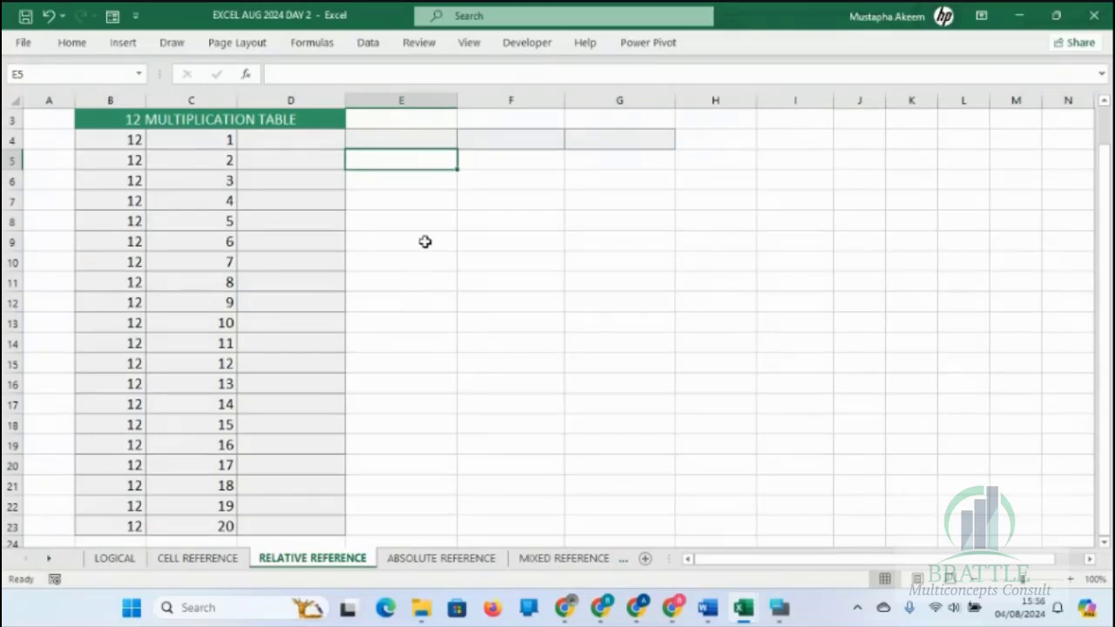
key(Up)
key(Up)
key(Up)
key(Up)
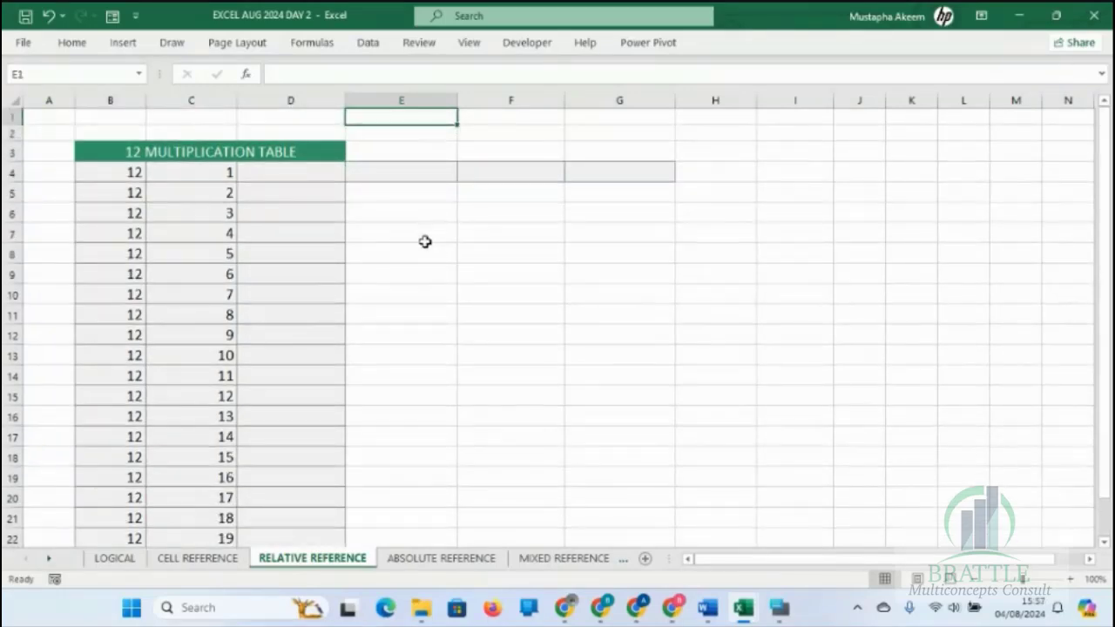
key(Down)
key(Down)
key(Down)
key(Down)
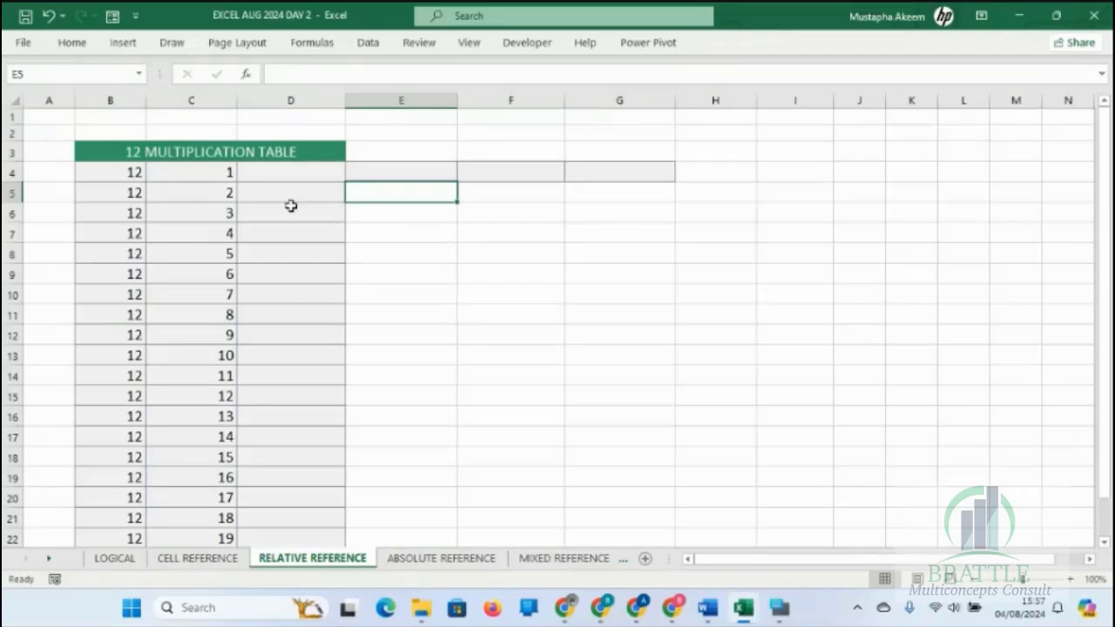
Step: Enter =B4*C4 in D4 of the 12 multiplication table and copy the formula down to D23
click(281, 180)
text(=)
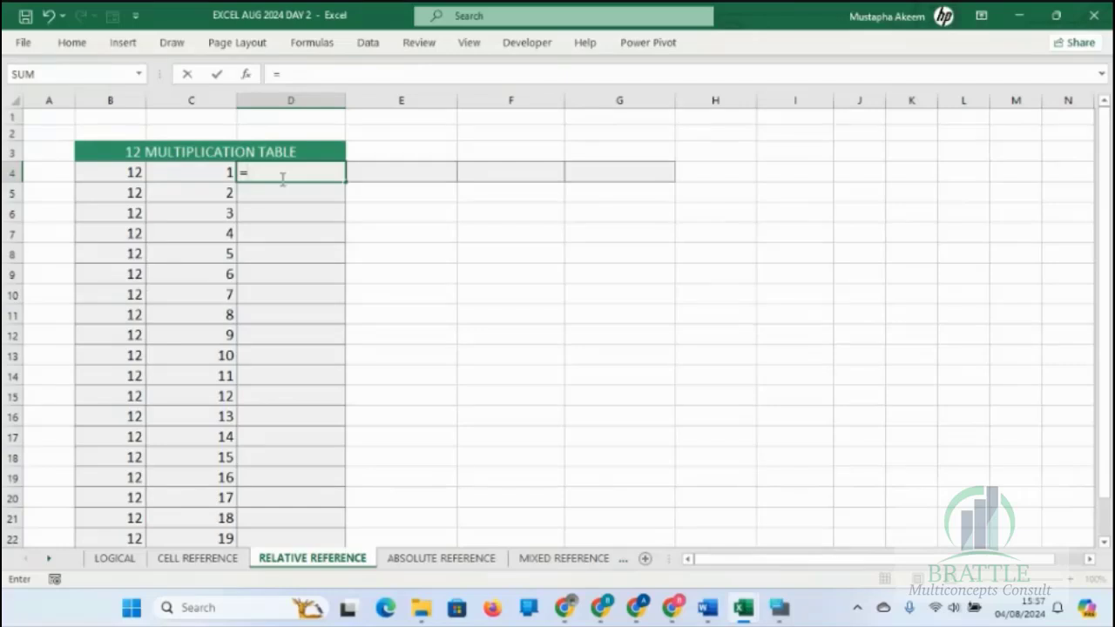
click(137, 177)
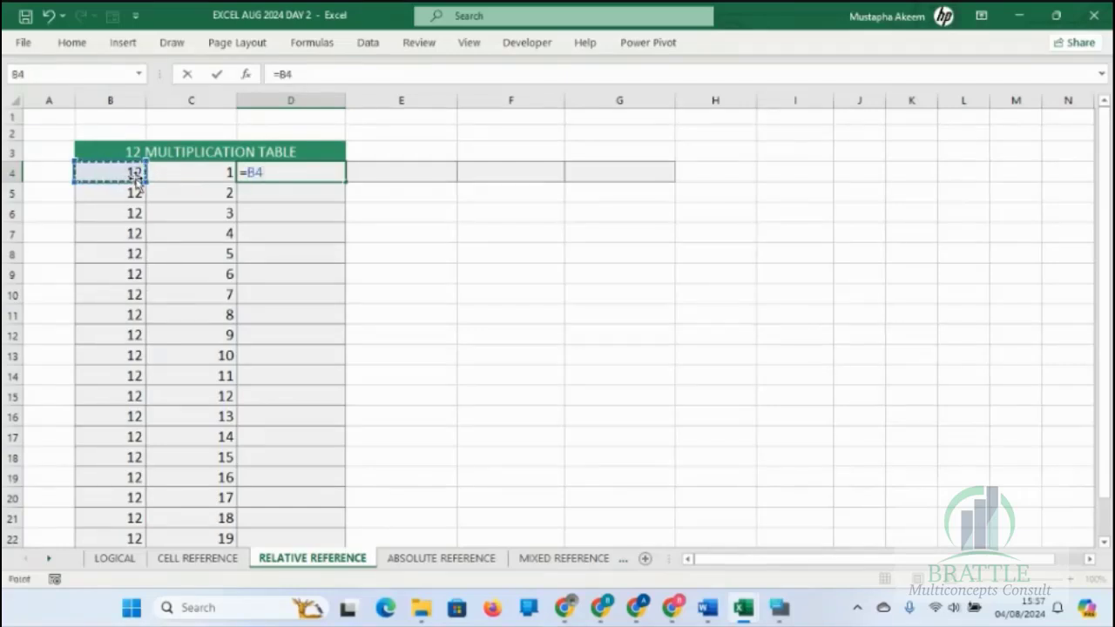
text(*)
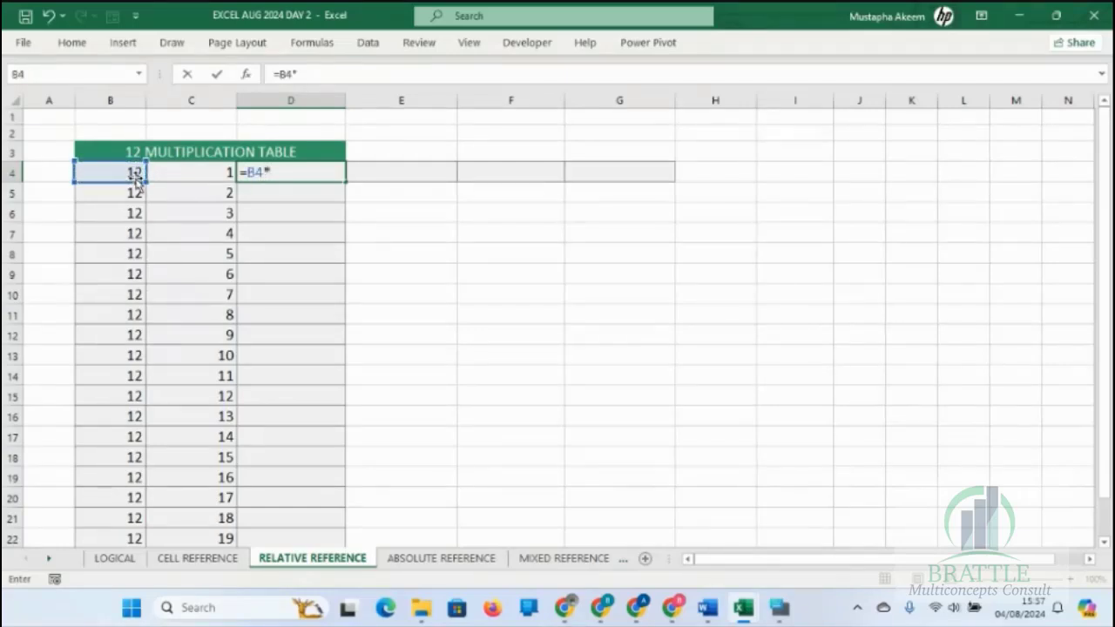
click(186, 174)
key(Return)
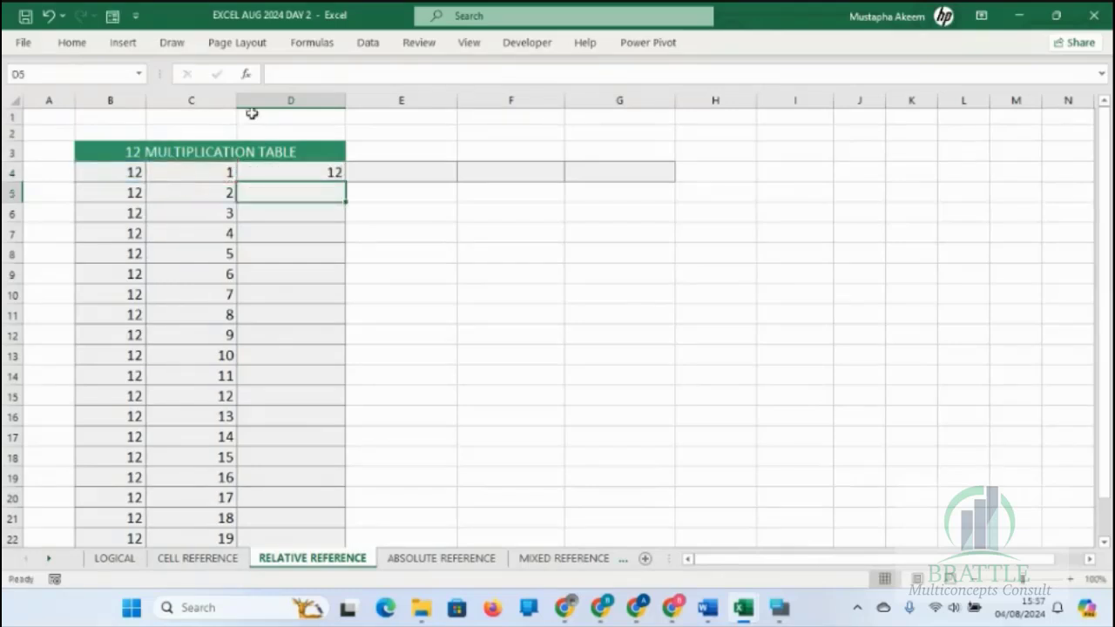
click(333, 176)
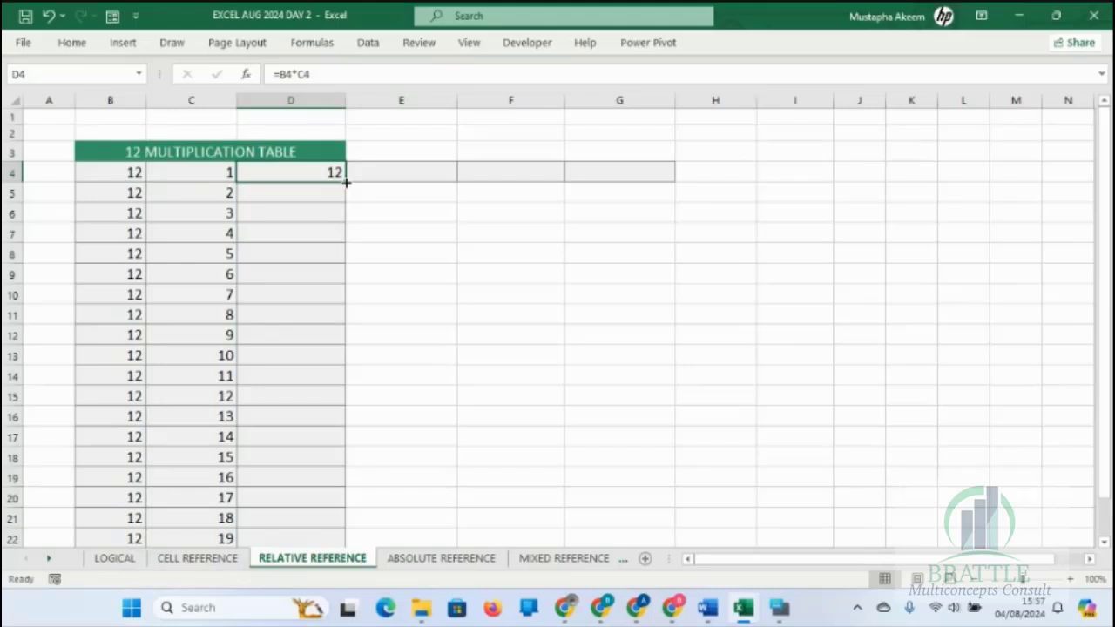
drag(346, 182, 344, 515)
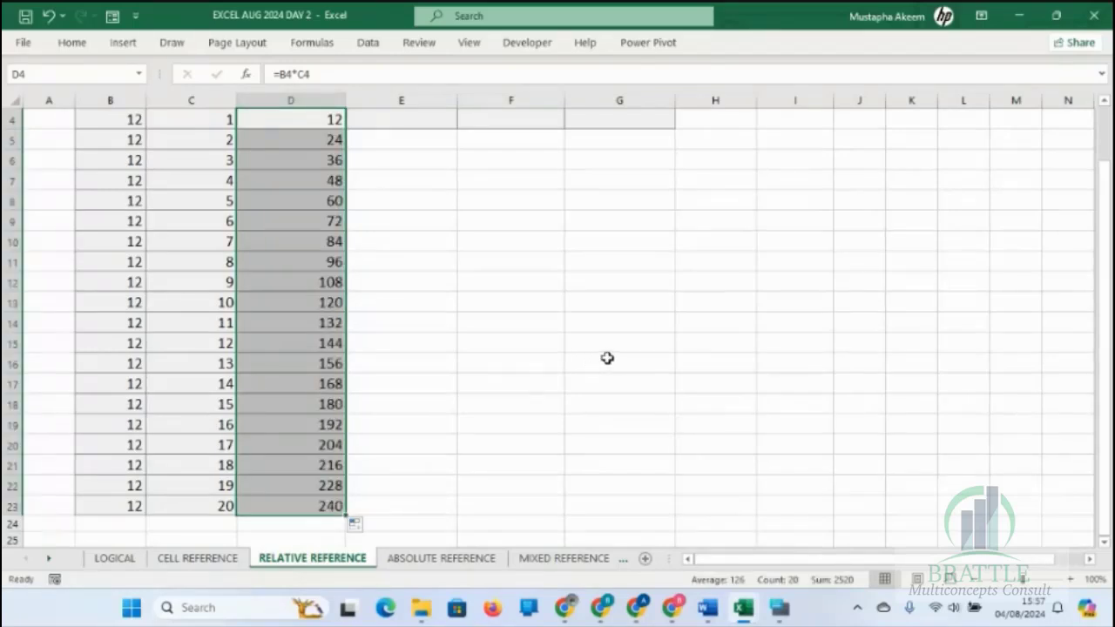
Step: Check the cell references in the copied formulas in D23, D22 and D21, and return to D4
double_click(313, 504)
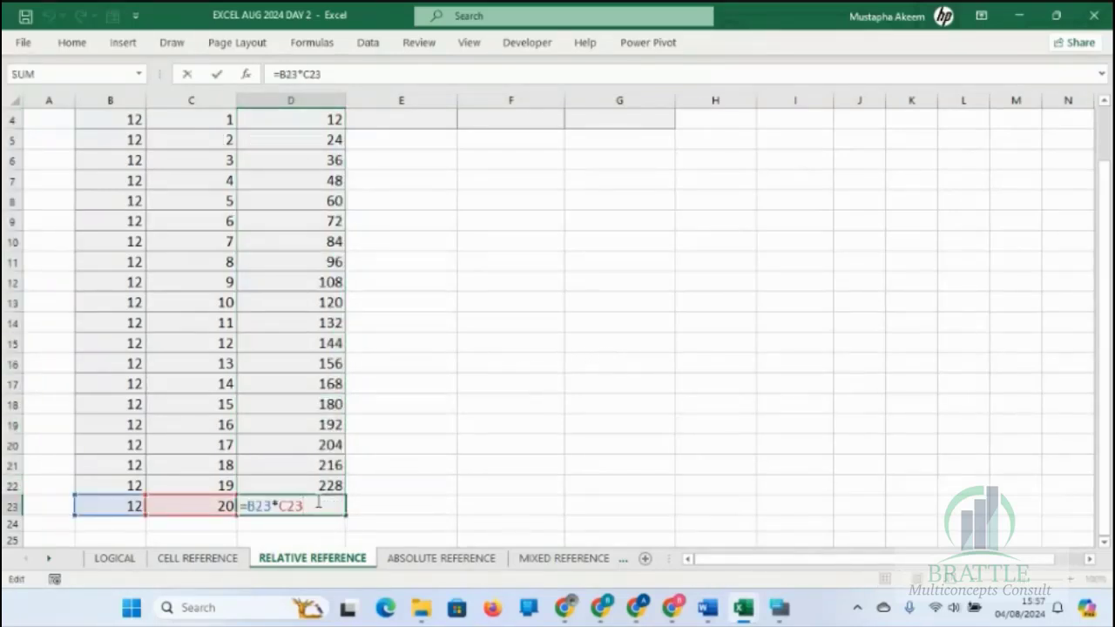
key(Return)
double_click(315, 484)
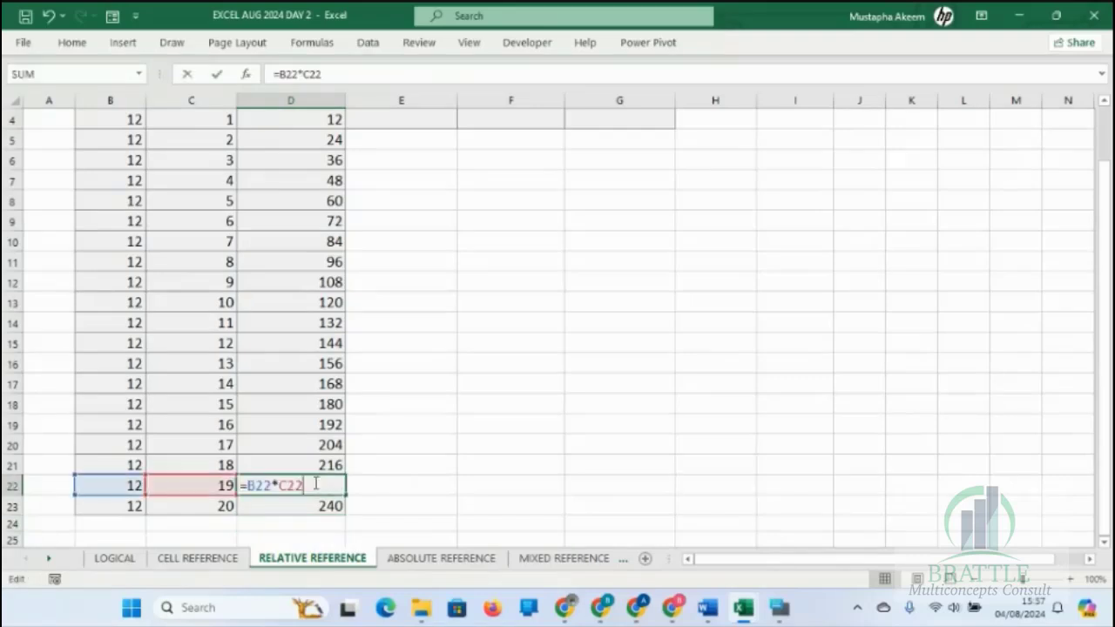
key(Return)
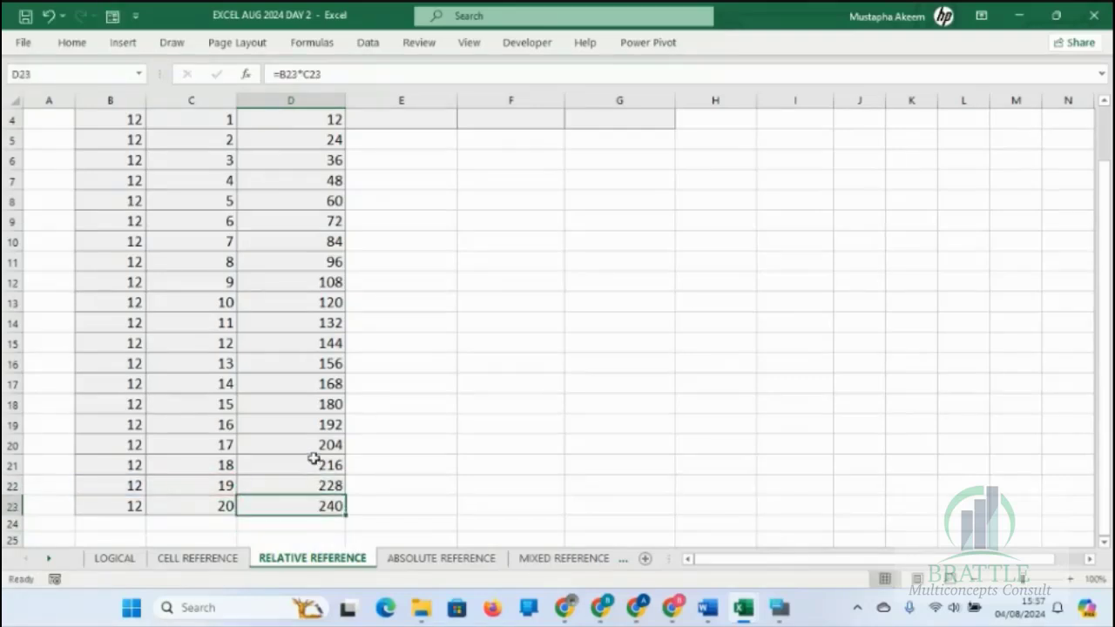
double_click(314, 461)
key(Return)
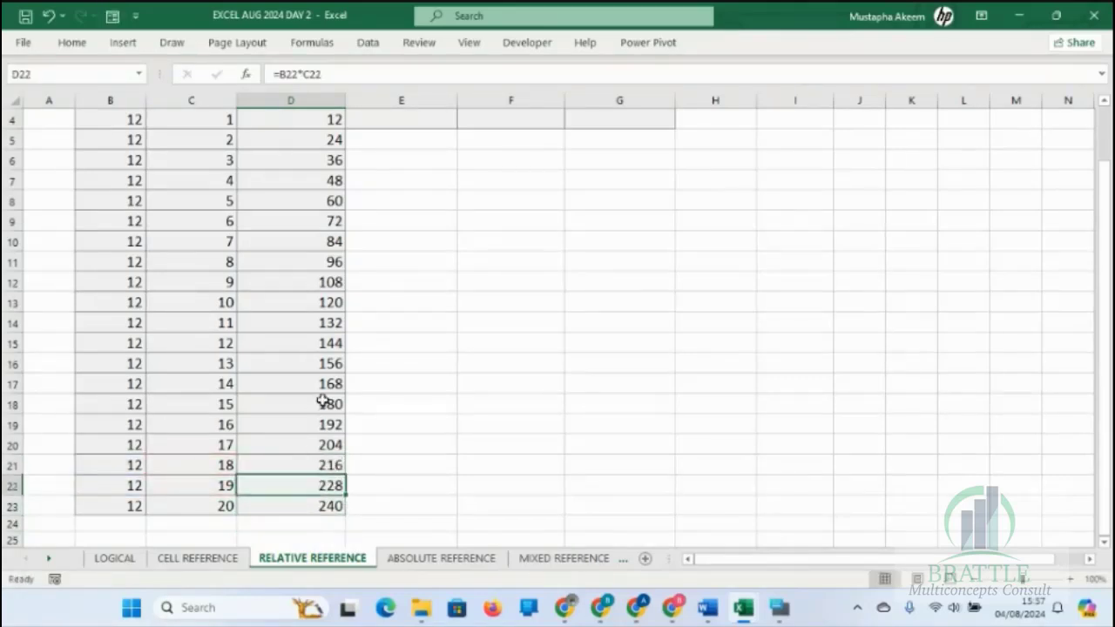
key(Return)
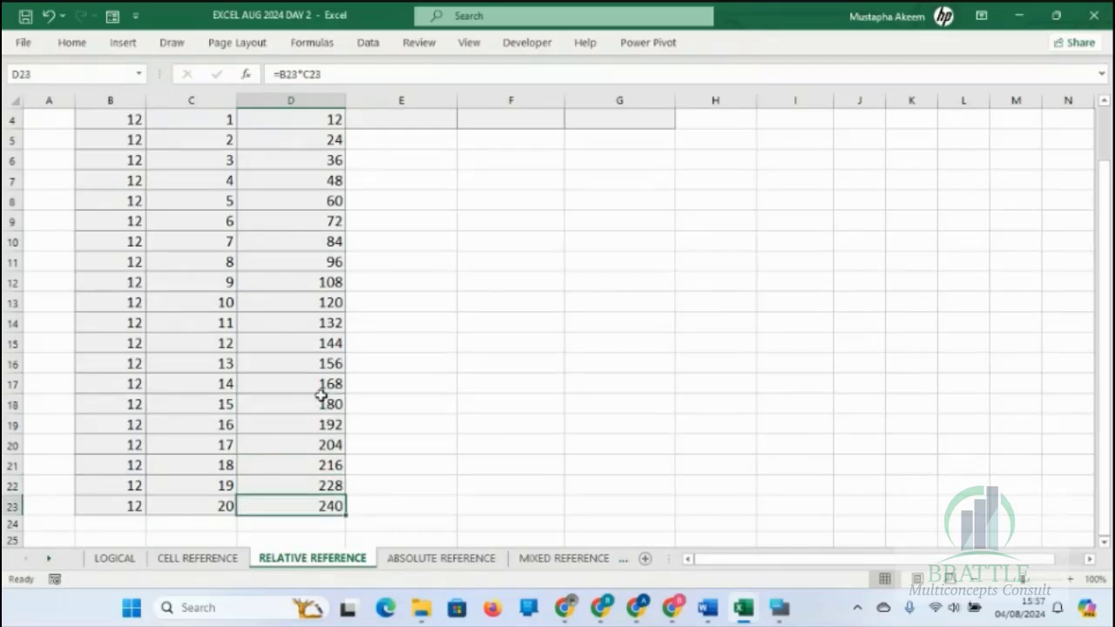
key(ctrl+Up)
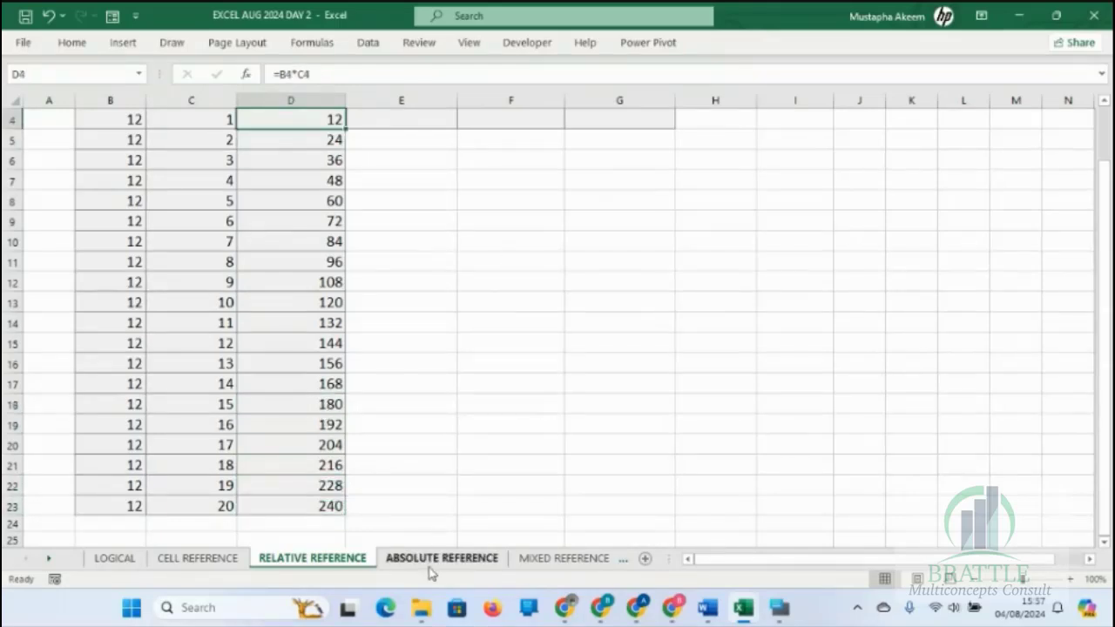
Step: View the ABSOLUTE REFERENCE sheet briefly, return to the RELATIVE REFERENCE sheet and inspect the formula in D12
click(462, 559)
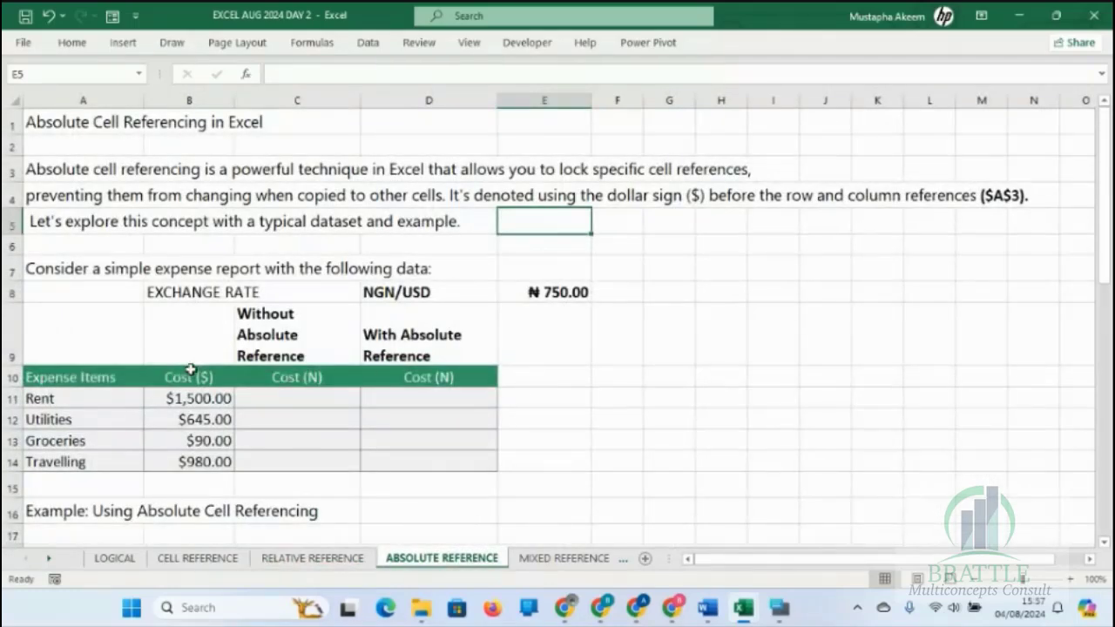
click(326, 562)
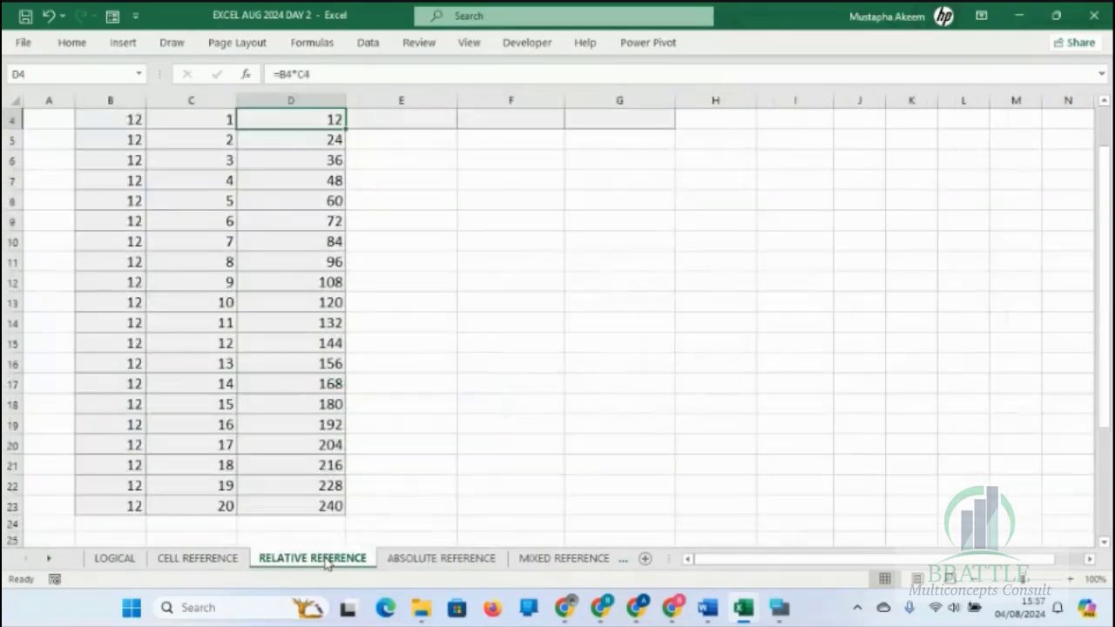
click(312, 286)
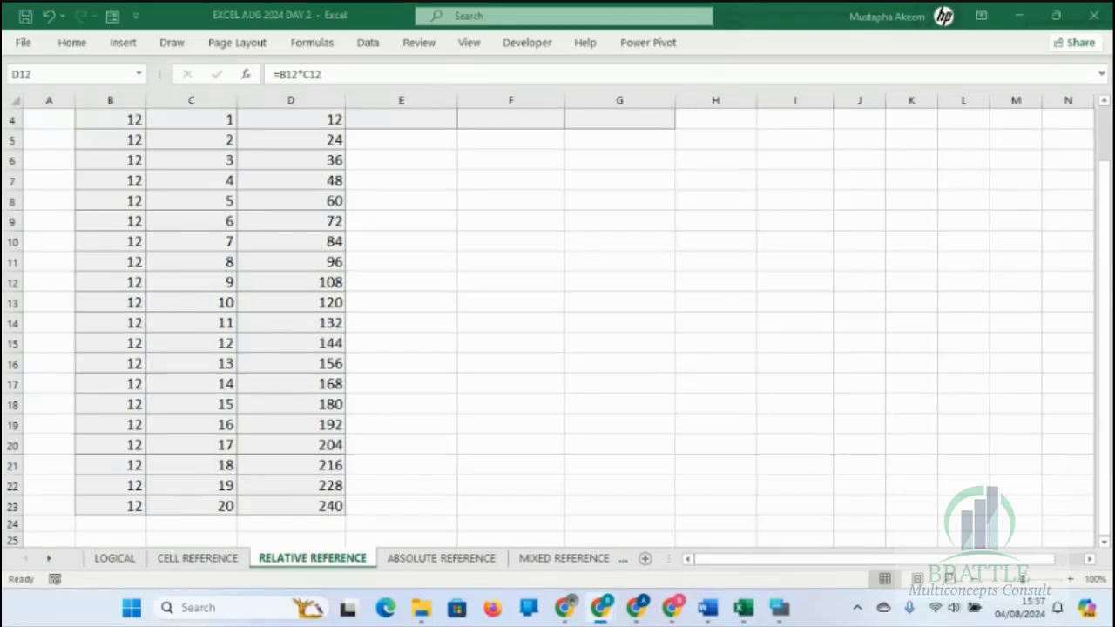
Step: Compare the RELATIVE REFERENCE and ABSOLUTE REFERENCE sheets briefly, ending on the ABSOLUTE REFERENCE sheet
click(401, 384)
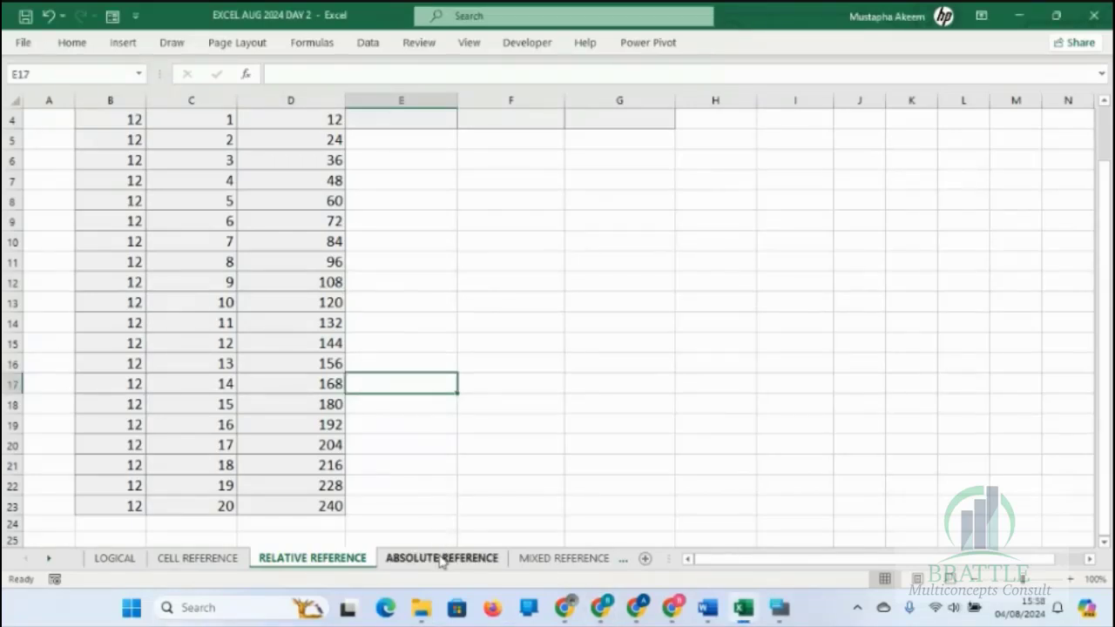
click(441, 557)
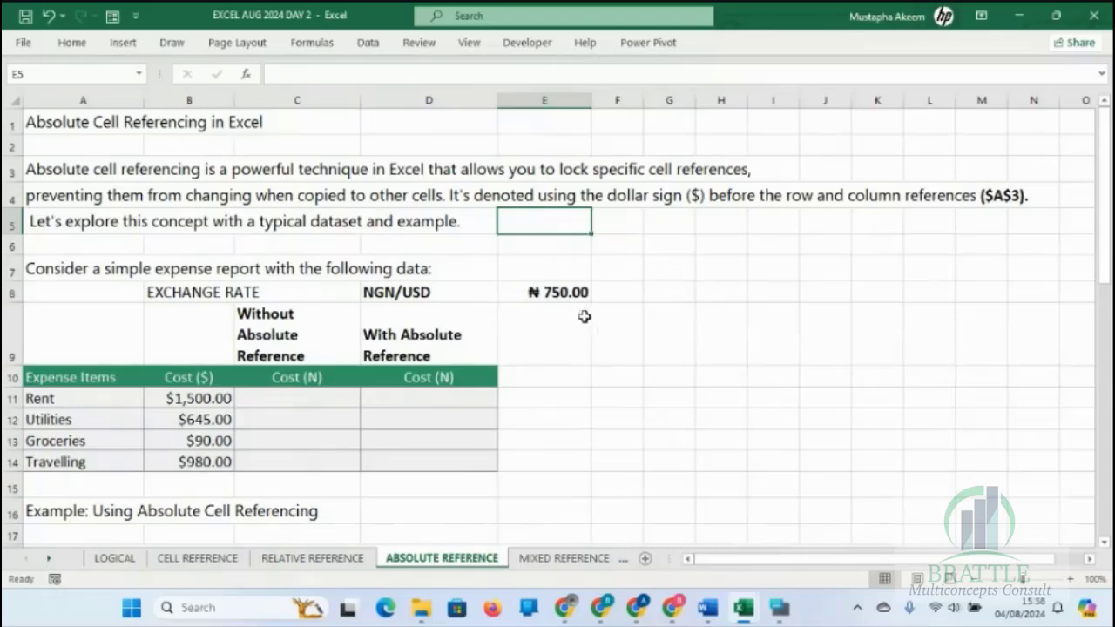
click(322, 562)
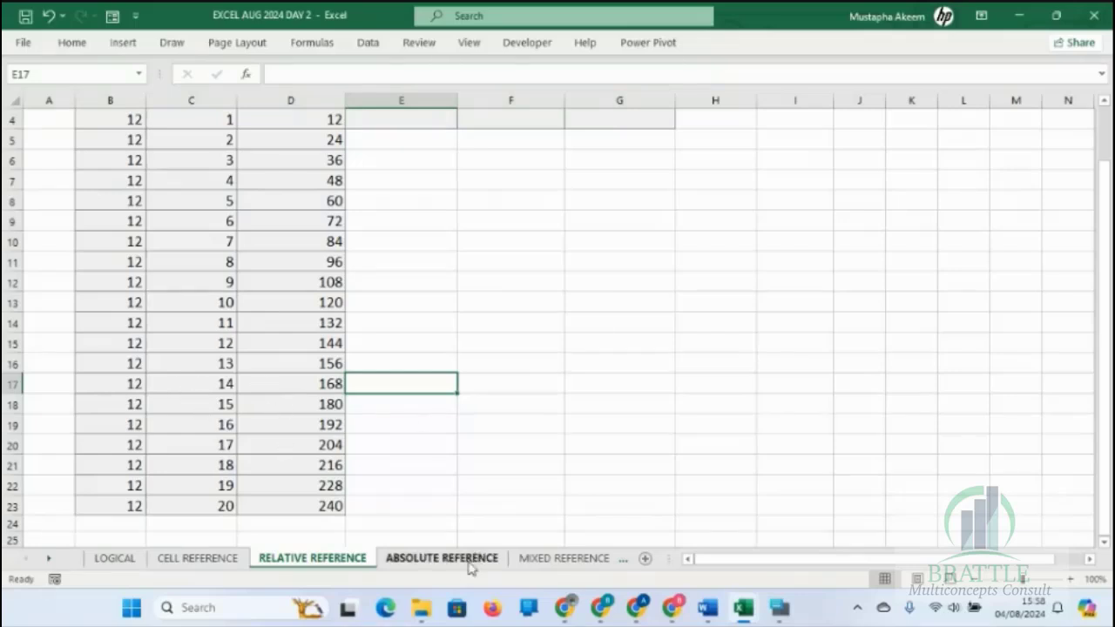
click(464, 564)
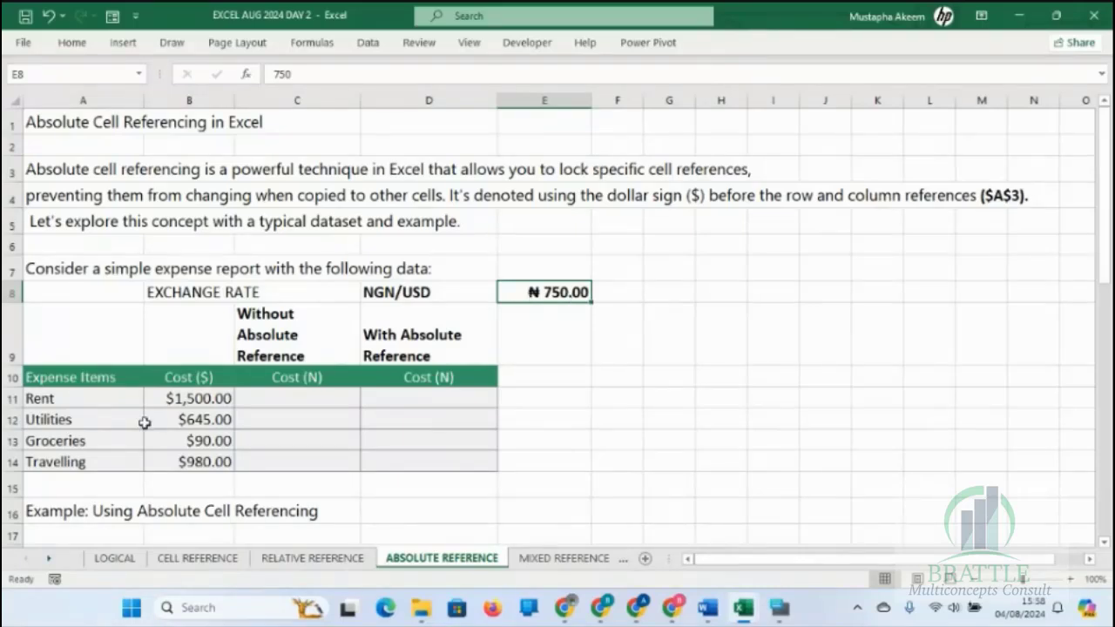
Step: Examine the expense costs in dollars in B11:B14 and the NGN/USD exchange rate in E8
click(190, 400)
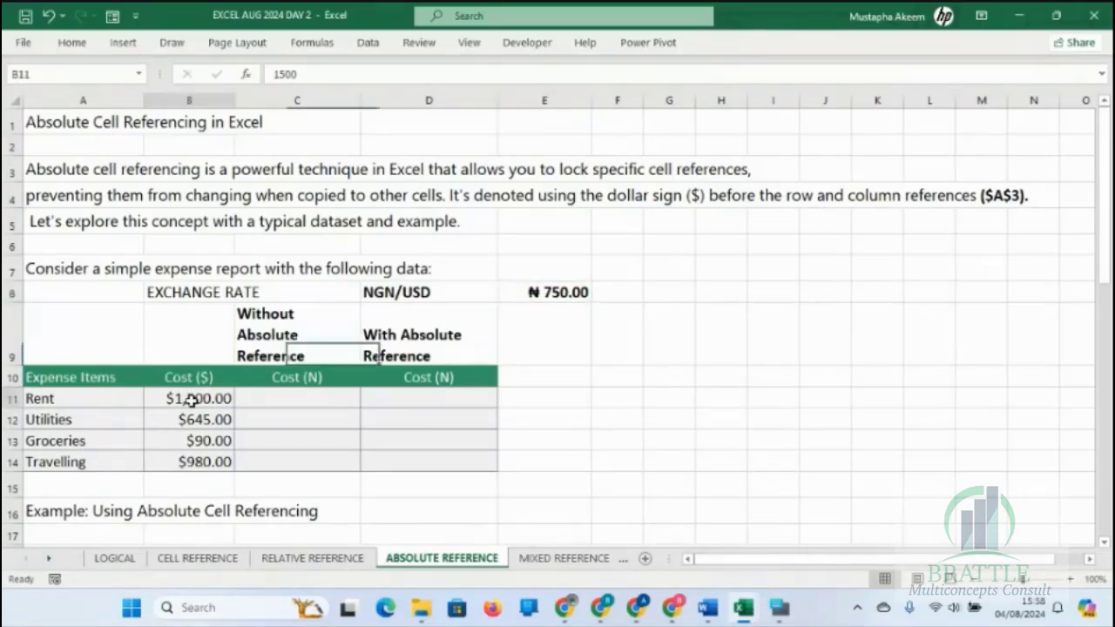
click(293, 398)
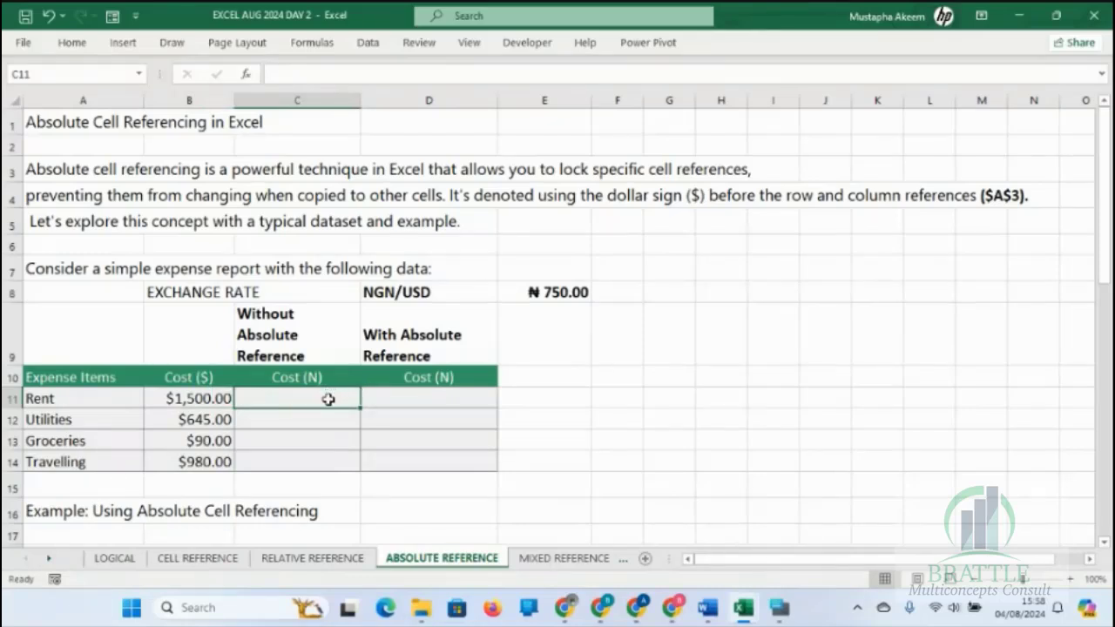
click(224, 397)
click(542, 296)
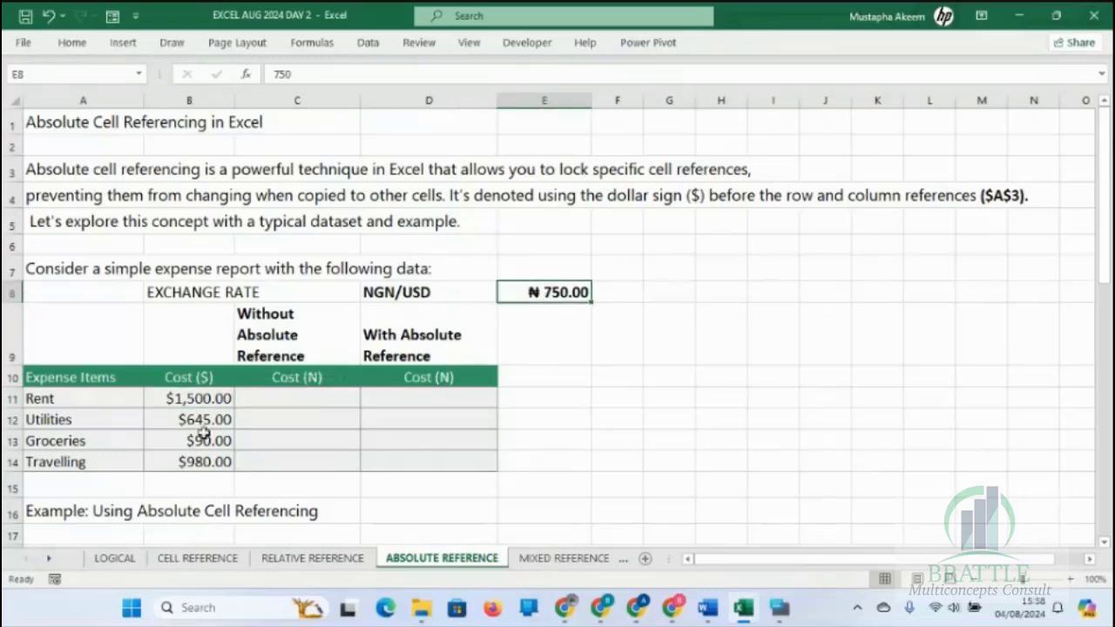
drag(199, 400, 198, 464)
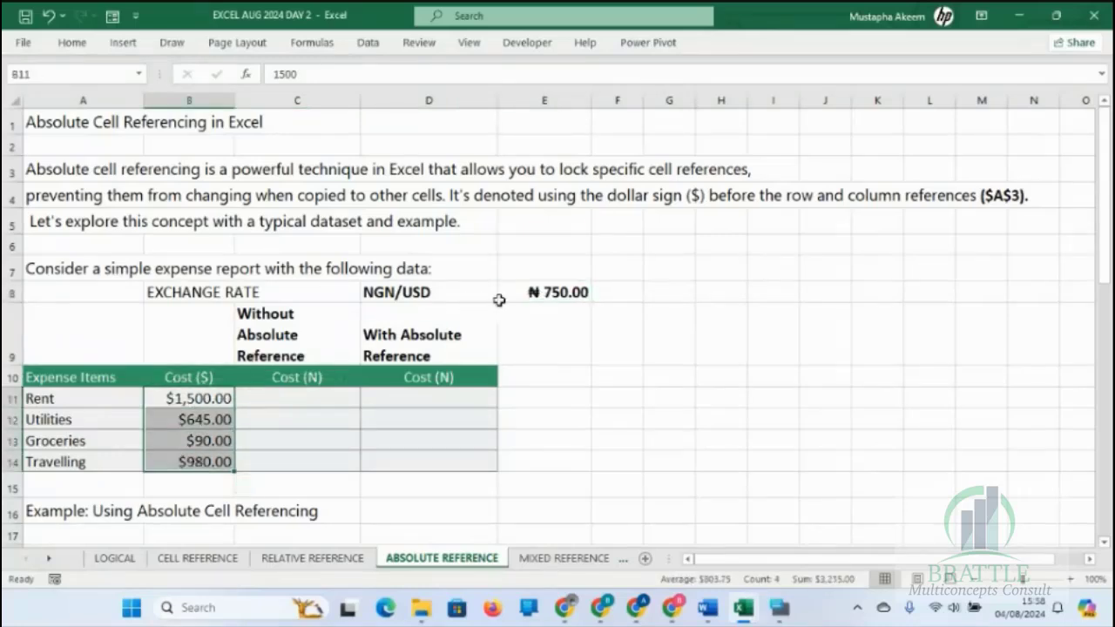
click(541, 294)
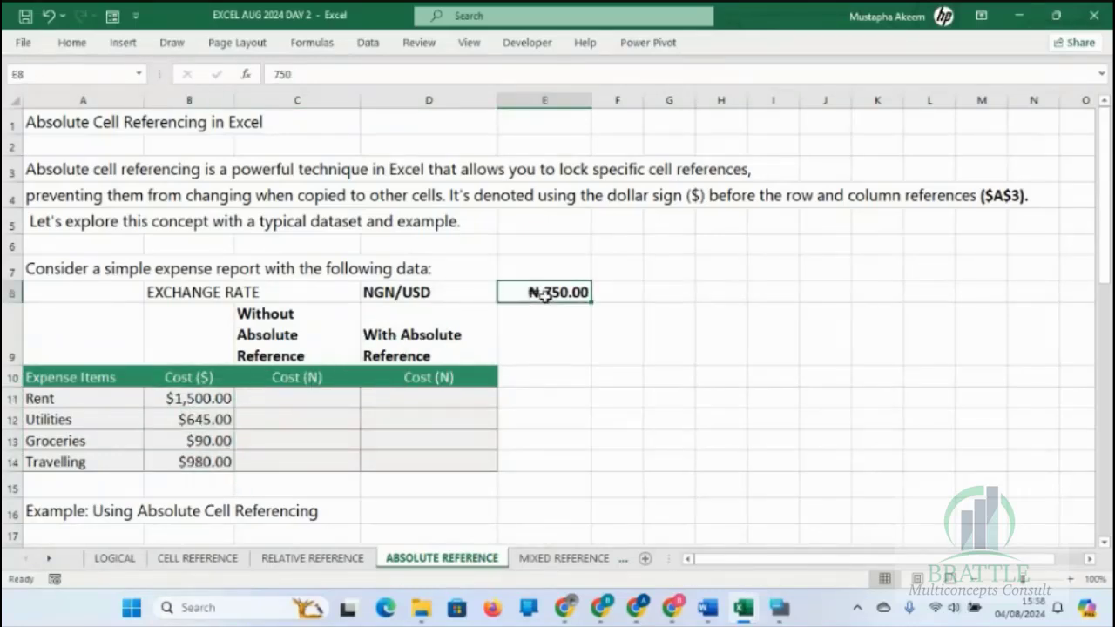
Step: Enter =B11*E8 in C11 of the expense table and copy the formula down to C14
click(289, 406)
text(=)
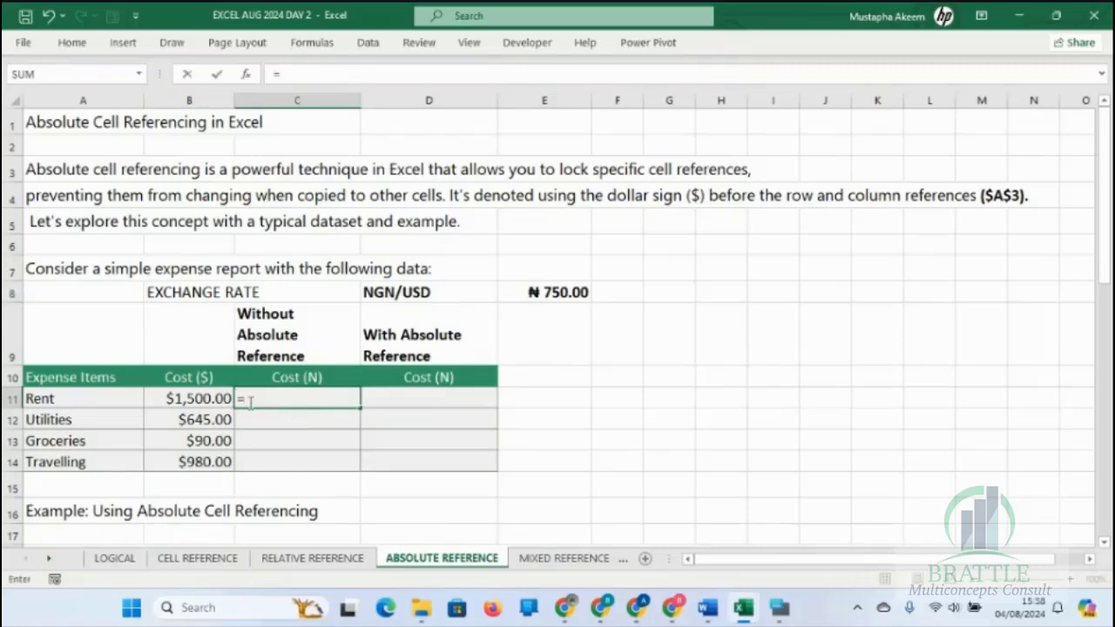
click(199, 398)
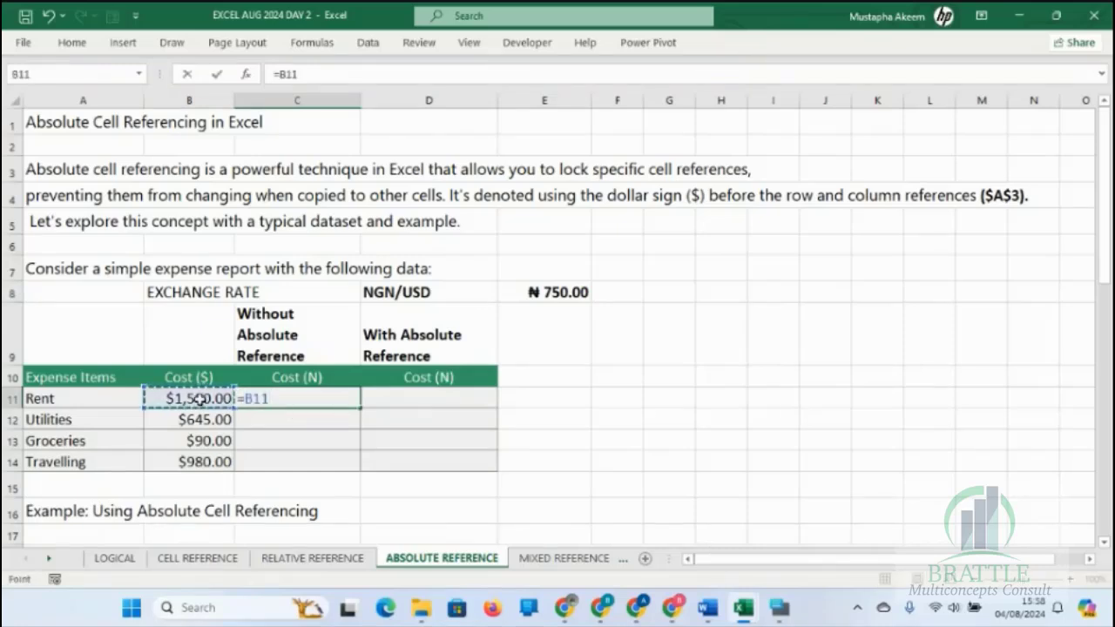
text(*)
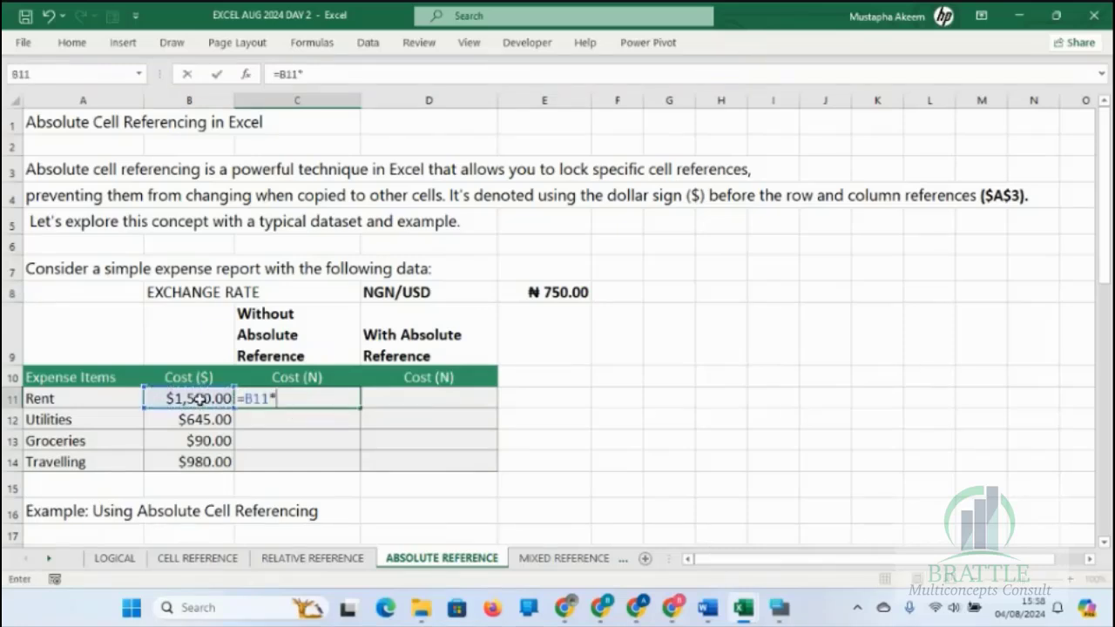
click(565, 294)
key(Return)
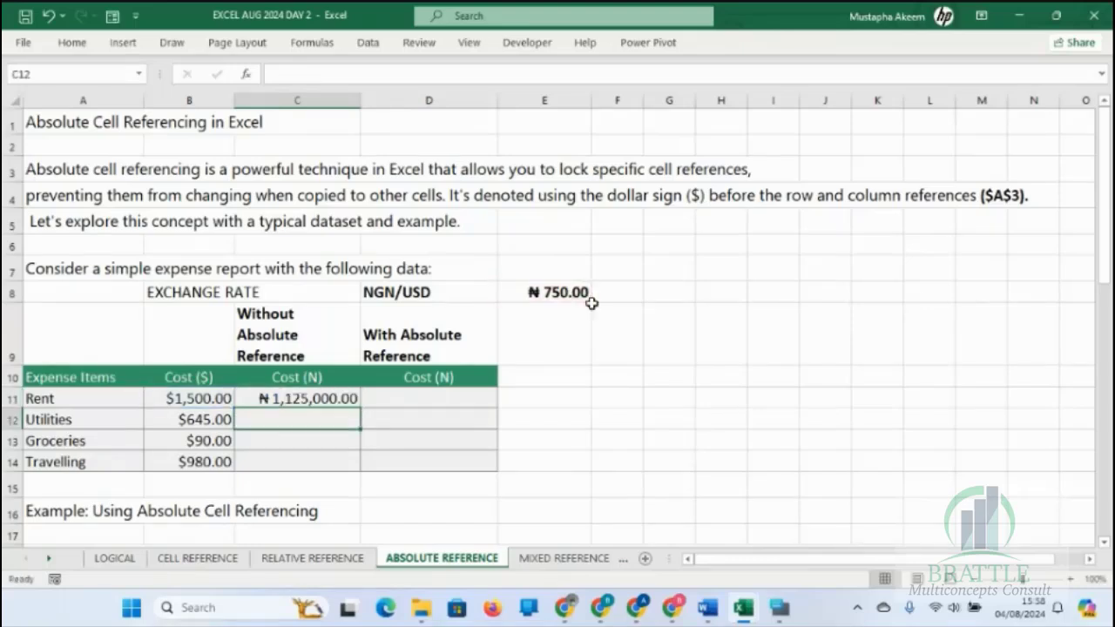
click(343, 397)
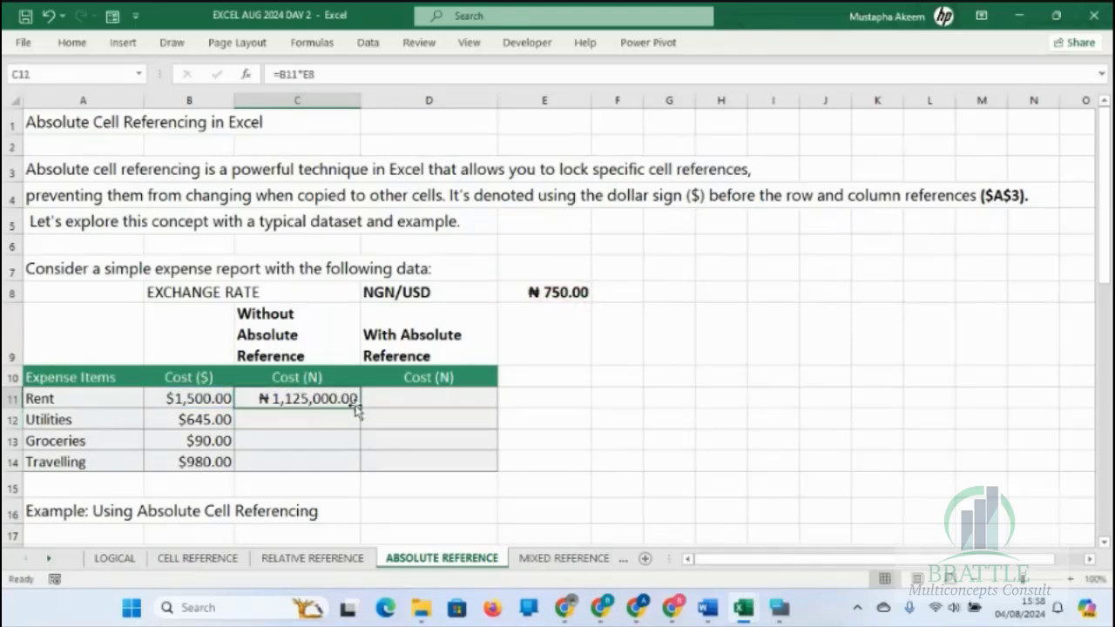
drag(357, 408, 360, 479)
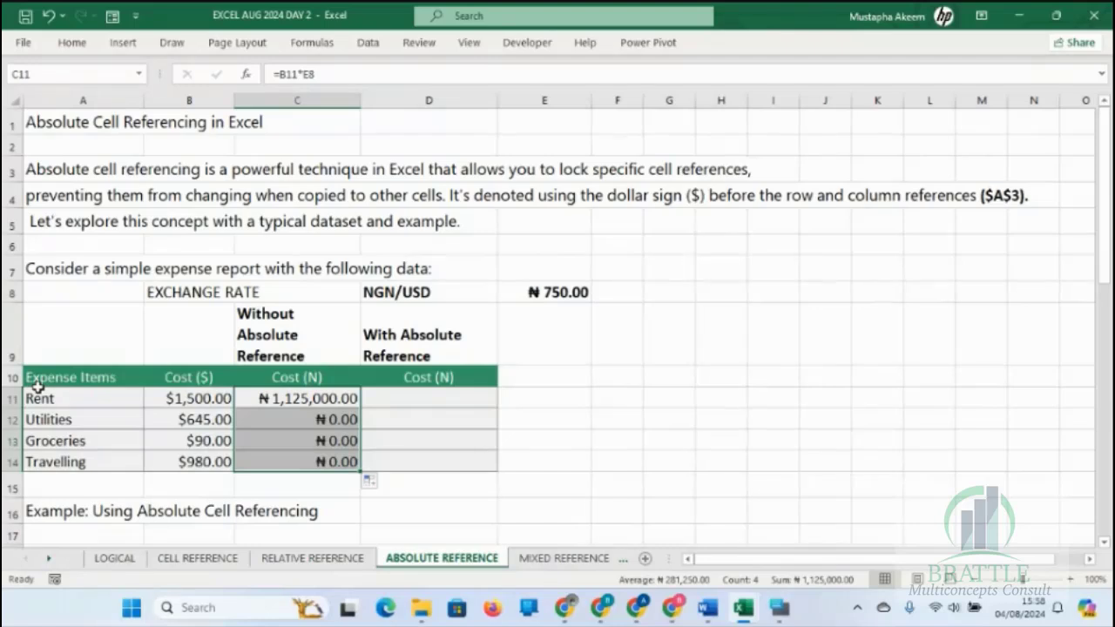
Step: Check the cell references in the copied formulas in C12, C13 and C14 against C11 and the exchange rate in E8
click(601, 607)
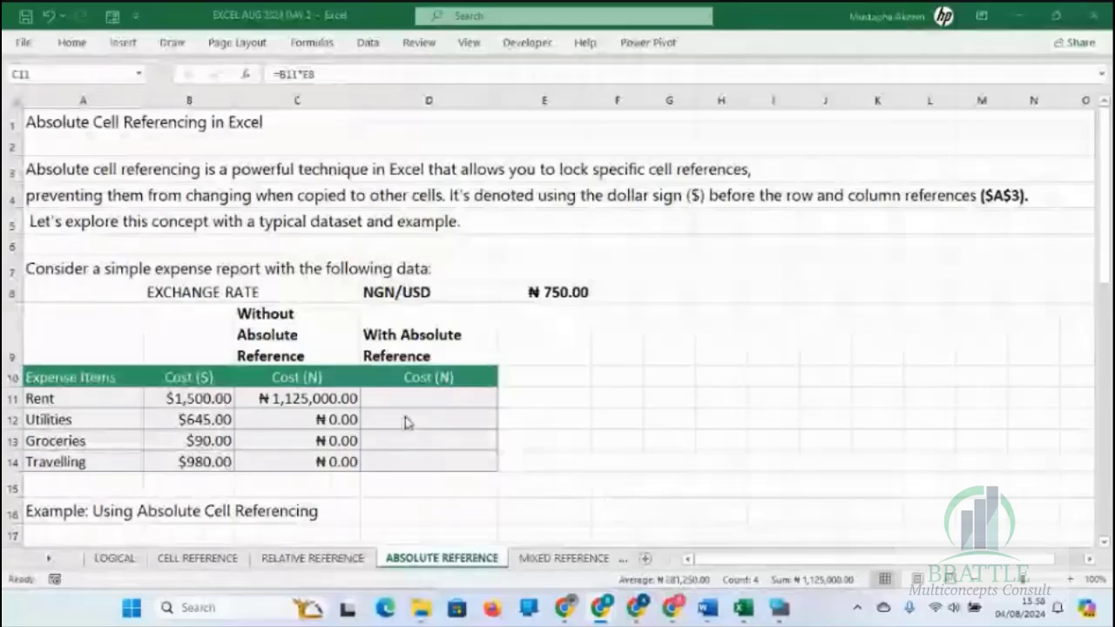
key(alt+Tab)
double_click(322, 420)
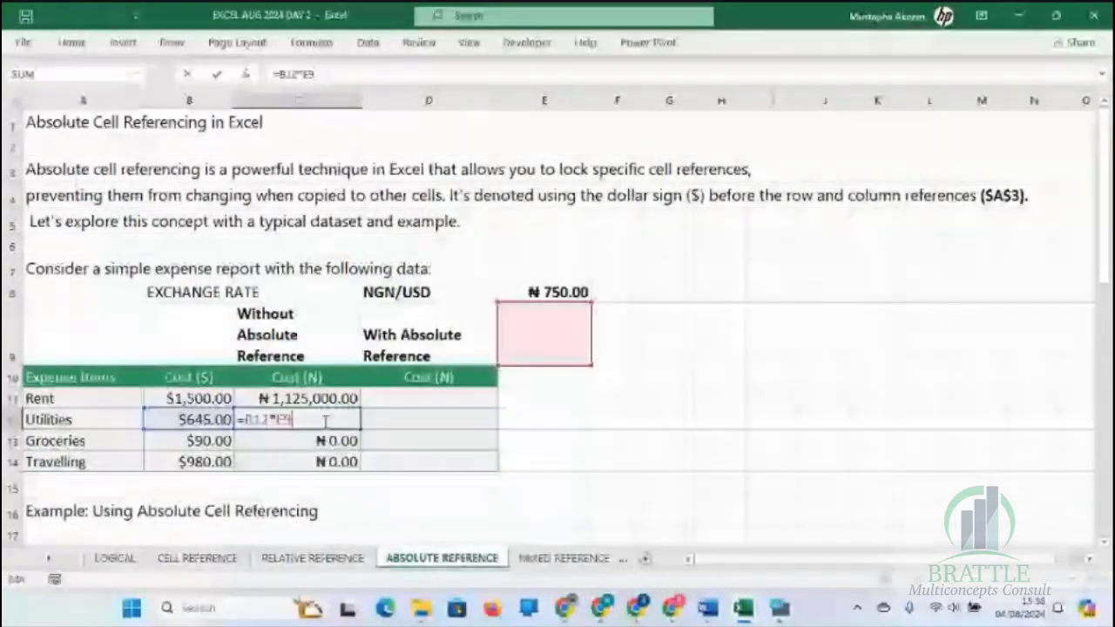
key(Return)
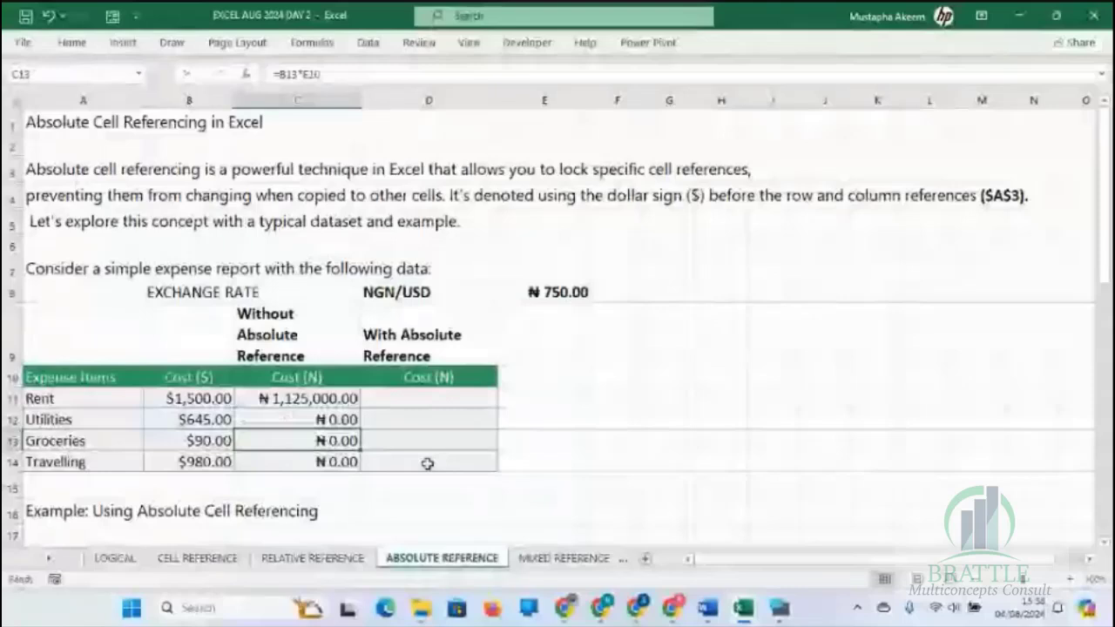
double_click(329, 439)
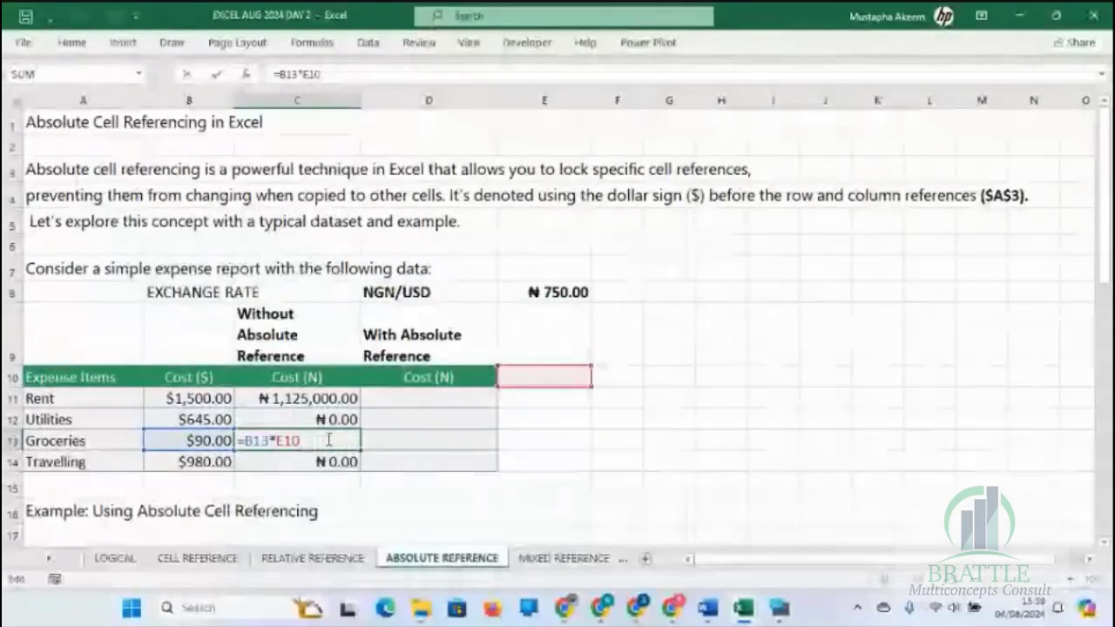
key(Return)
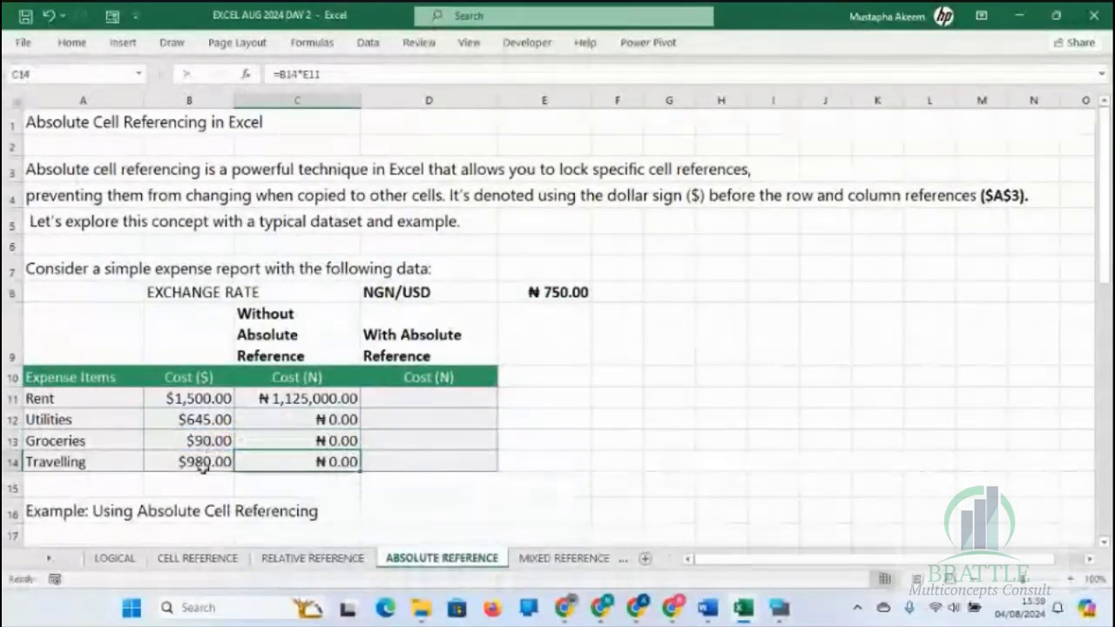
double_click(310, 467)
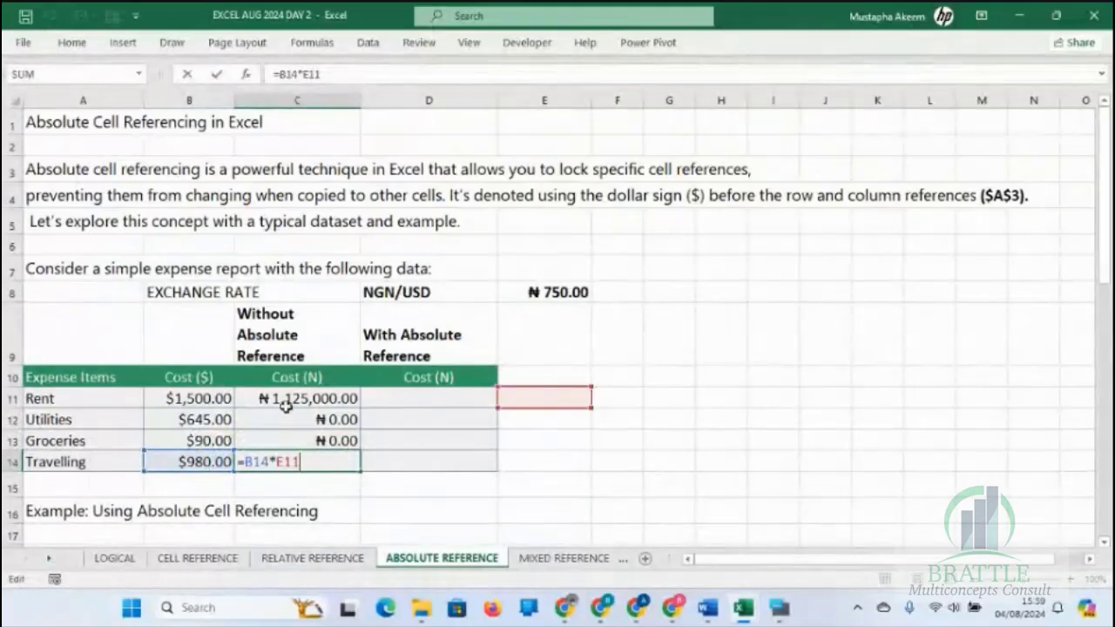
click(289, 481)
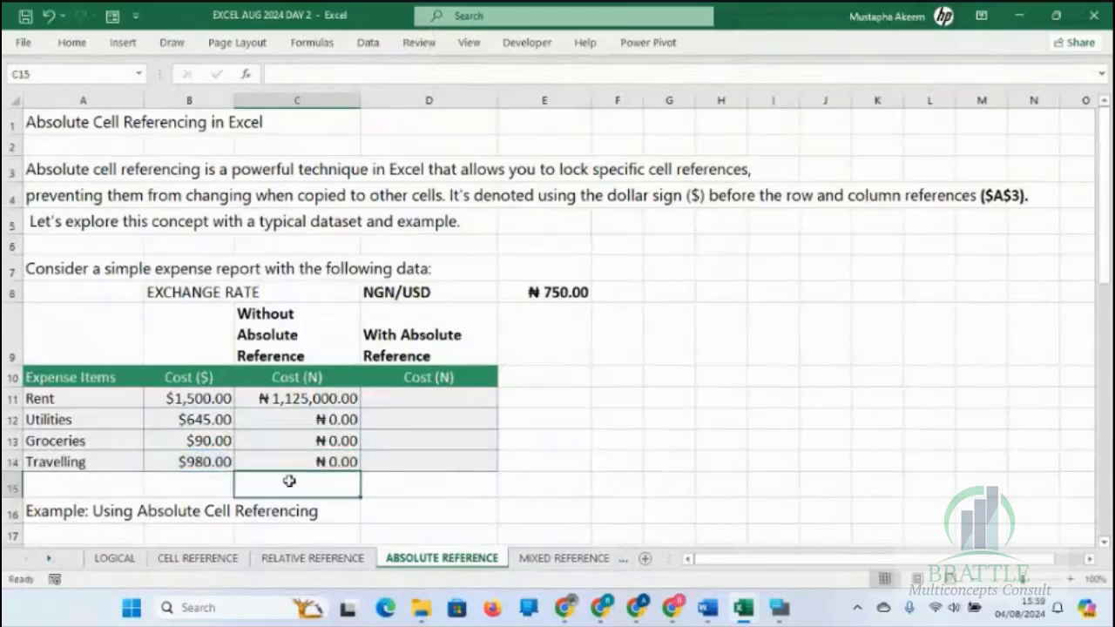
click(299, 398)
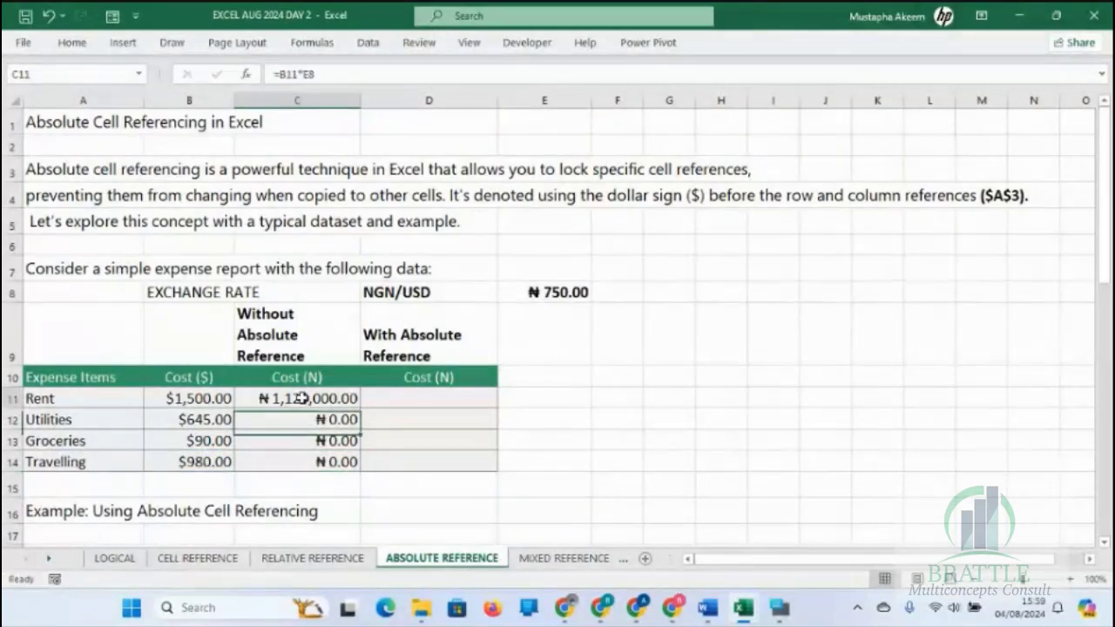
click(567, 296)
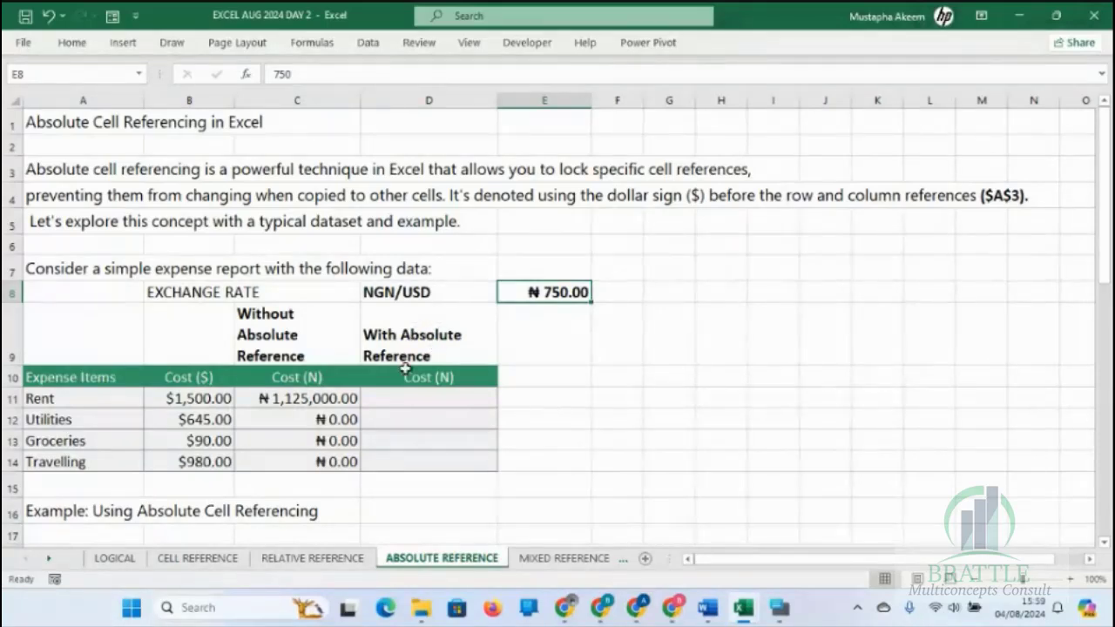
Step: Enter =B11*$E$8 in D11 of the With Absolute Reference column and copy the formula down to D14
click(416, 410)
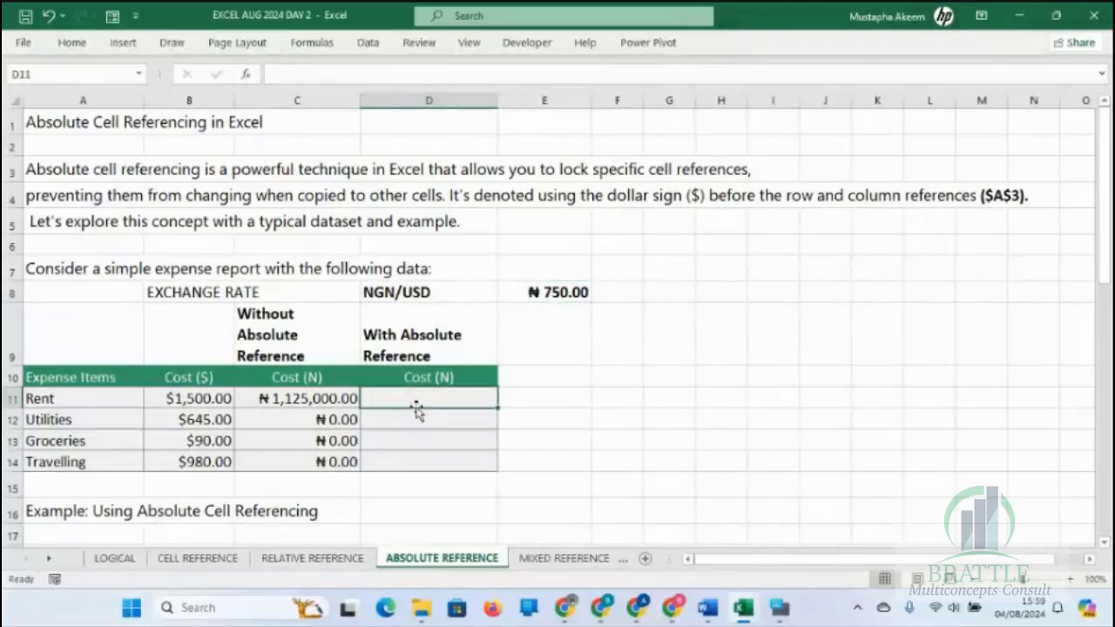
text(=)
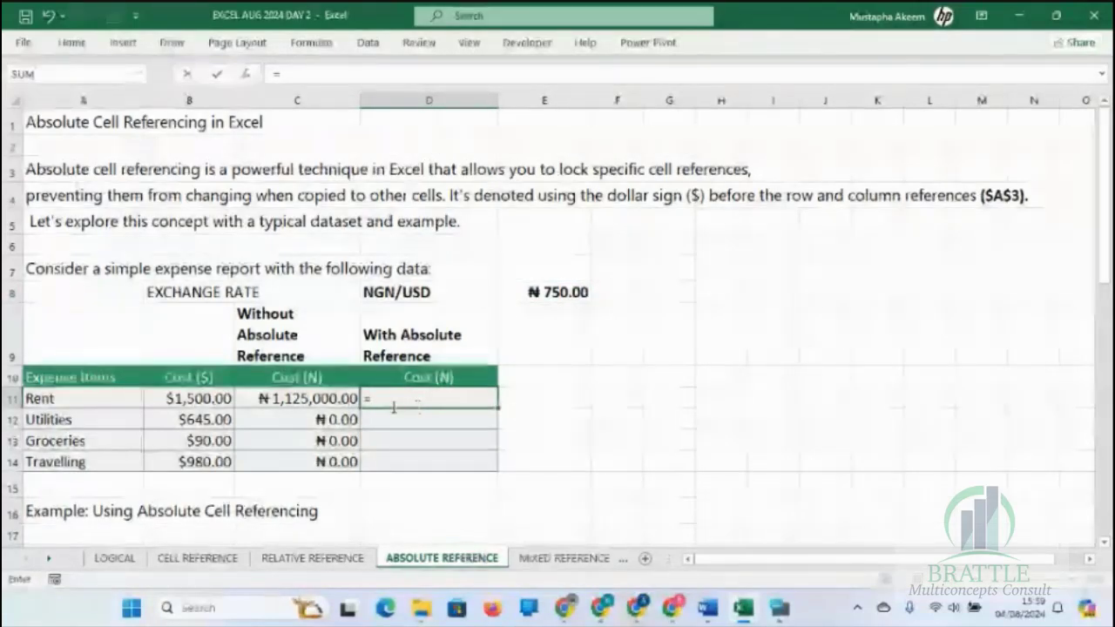
click(183, 398)
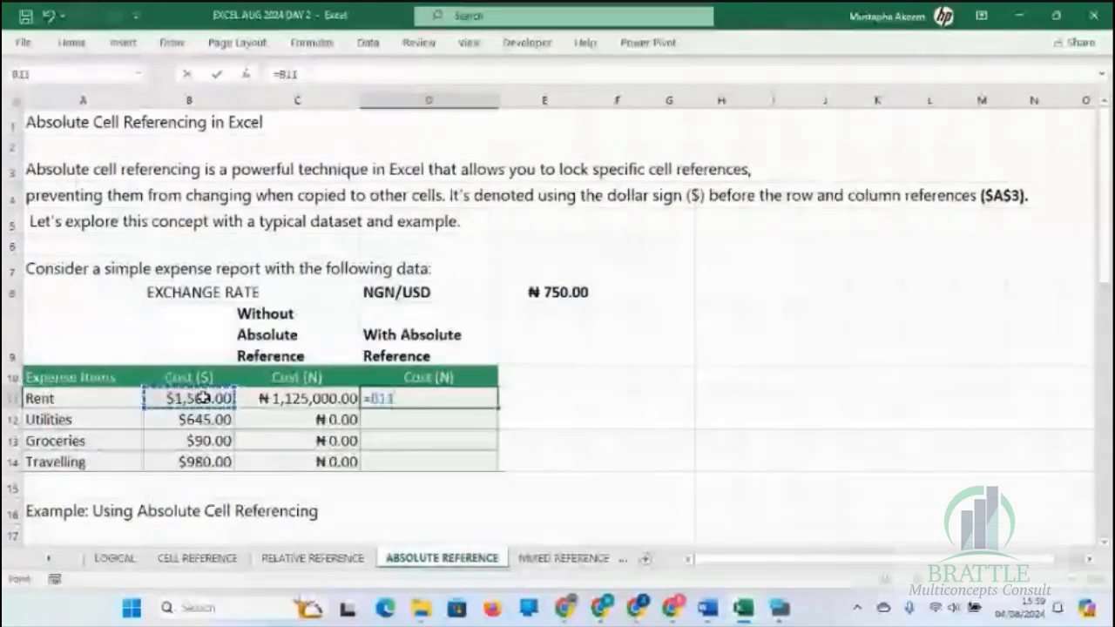
text(*)
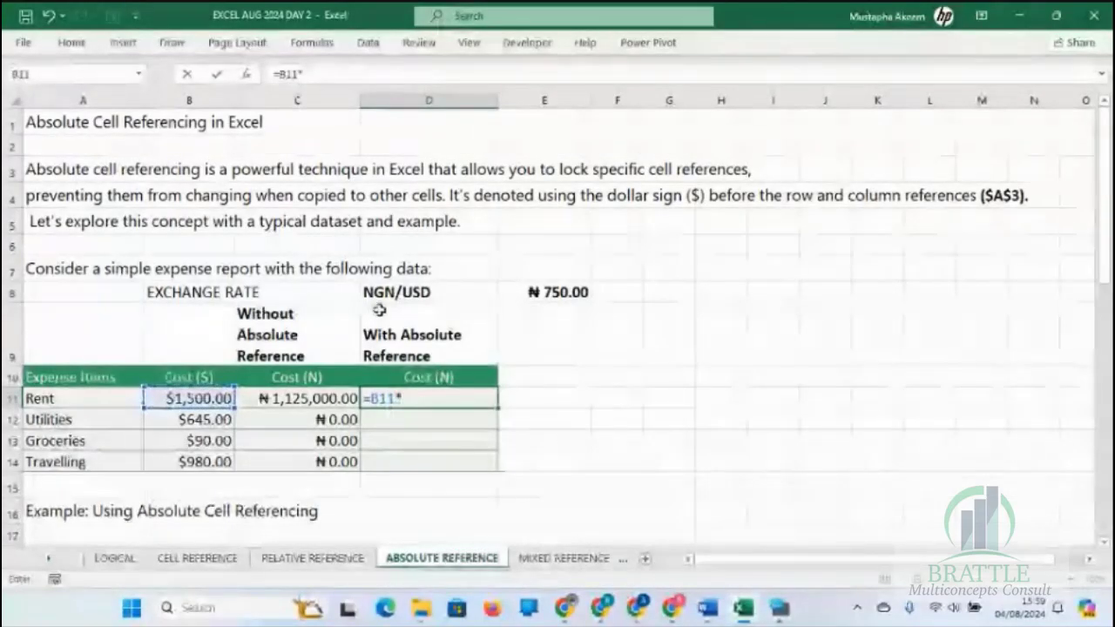
click(544, 293)
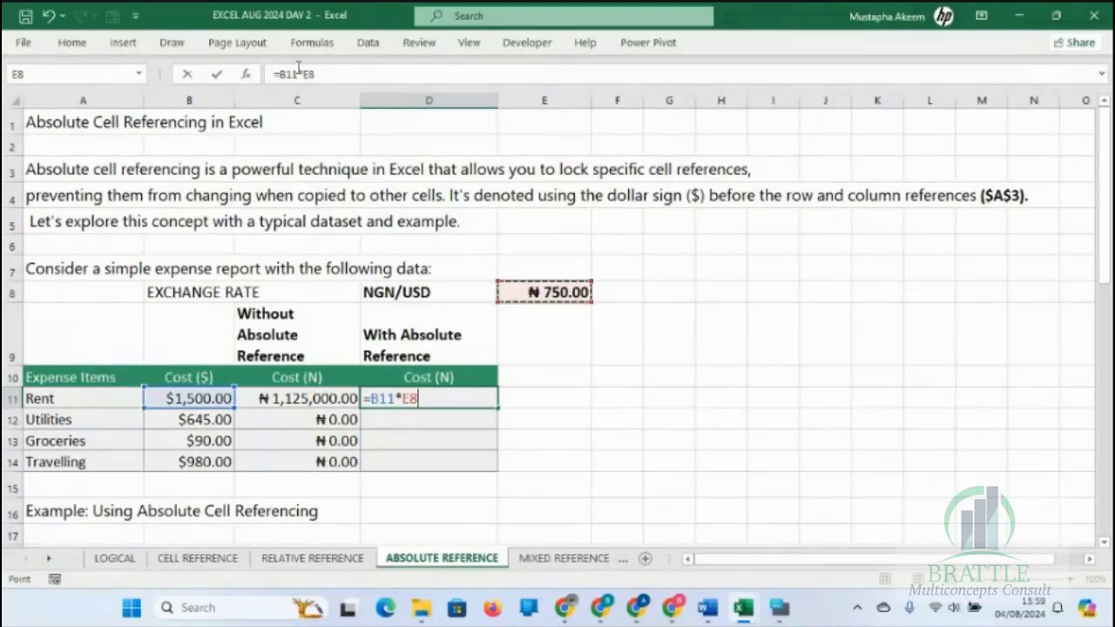
key(F2)
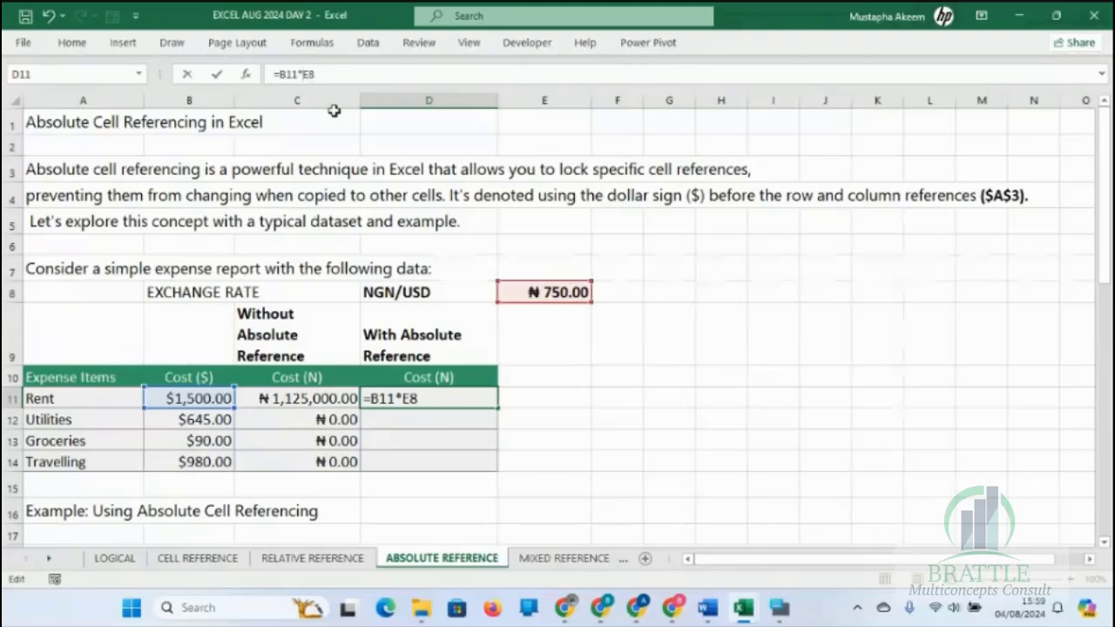
text($E)
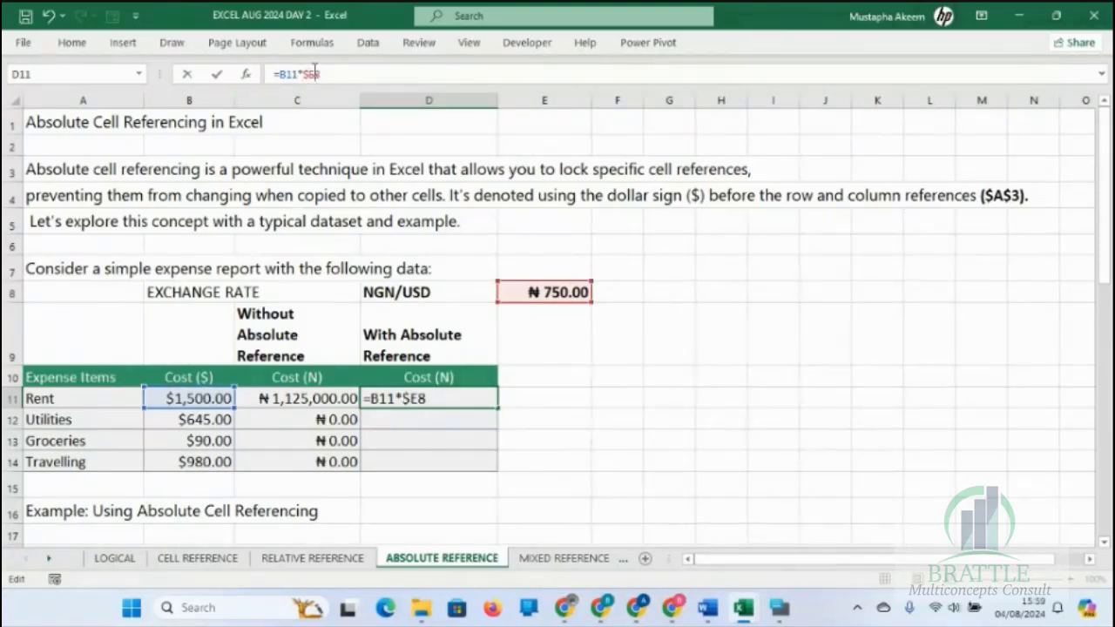
text($)
key(Return)
click(442, 399)
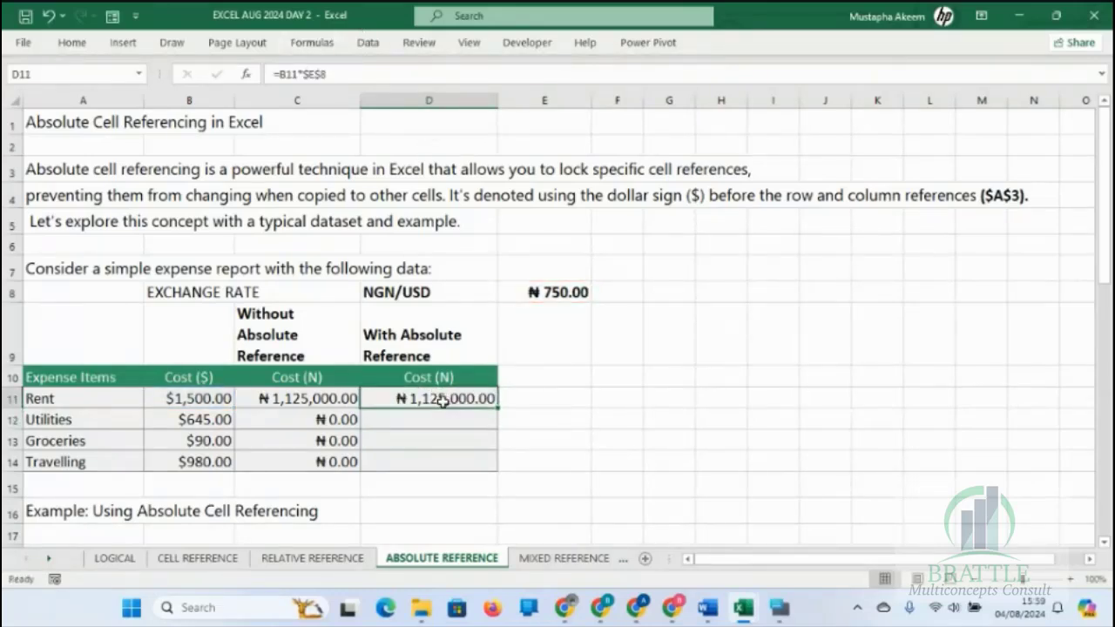
drag(498, 408, 497, 472)
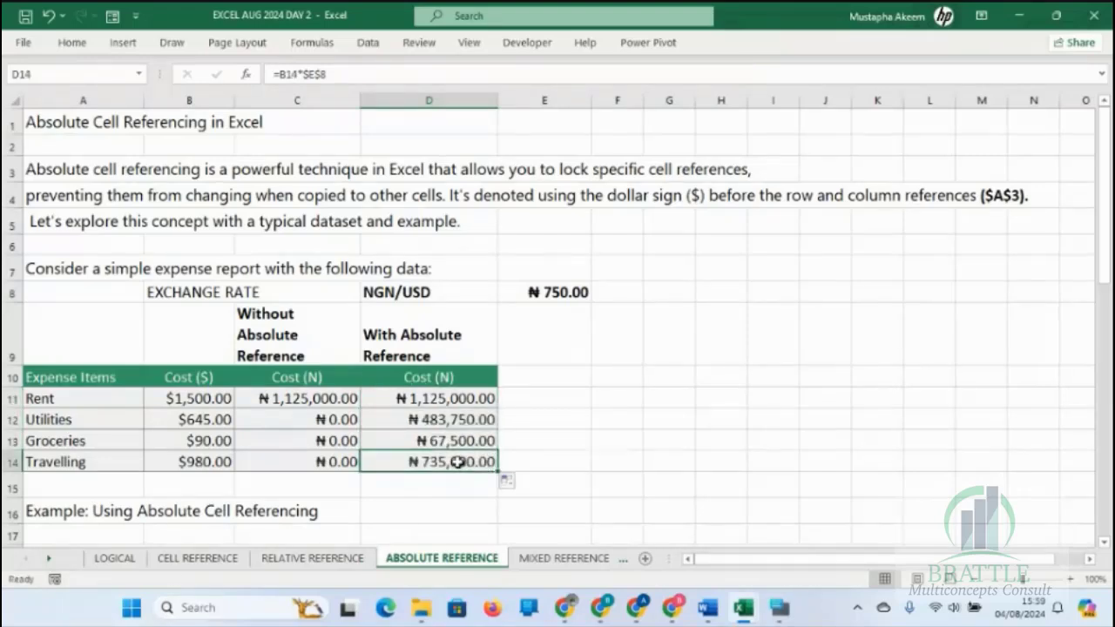
Step: Check the copied formulas in D14, D12 and D13 of the With Absolute Reference column against the exchange rate in E8
double_click(458, 462)
key(Return)
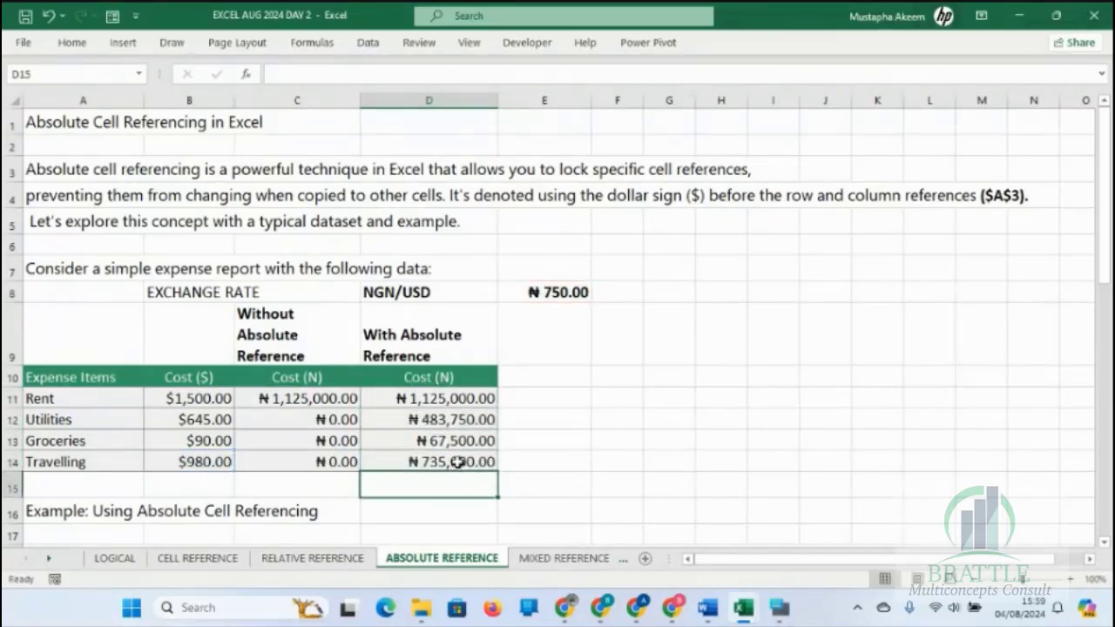
double_click(442, 420)
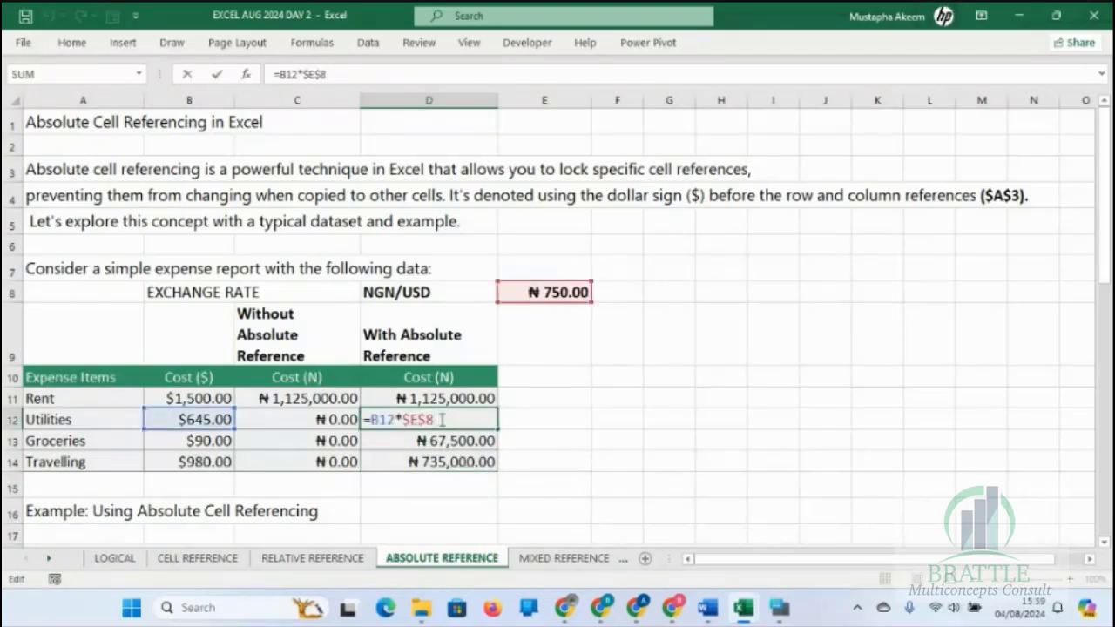
key(Return)
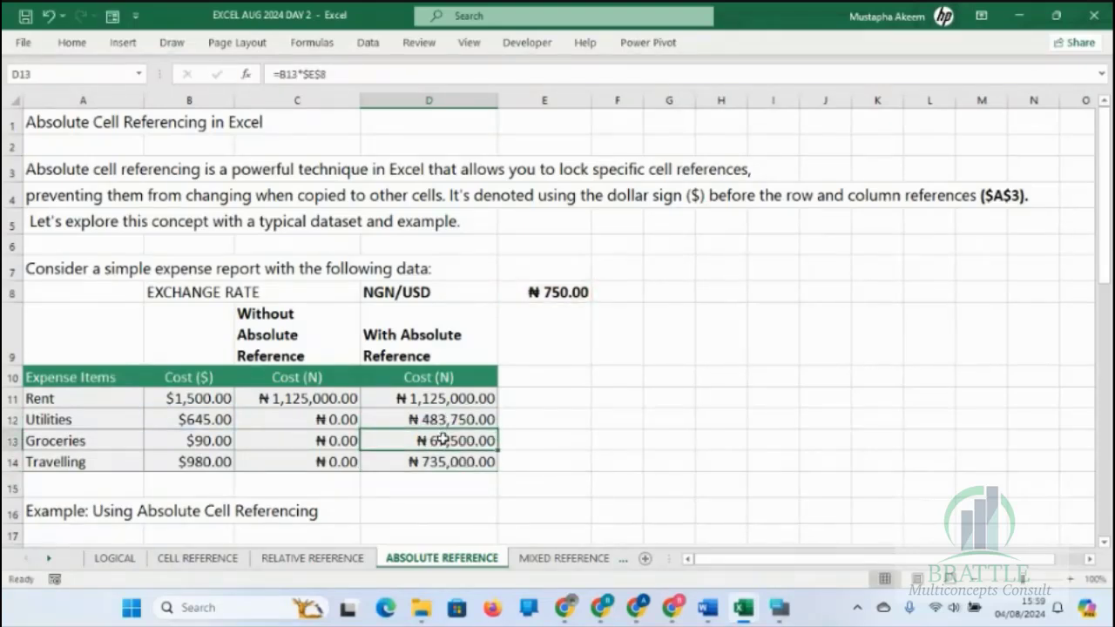
double_click(443, 439)
key(Return)
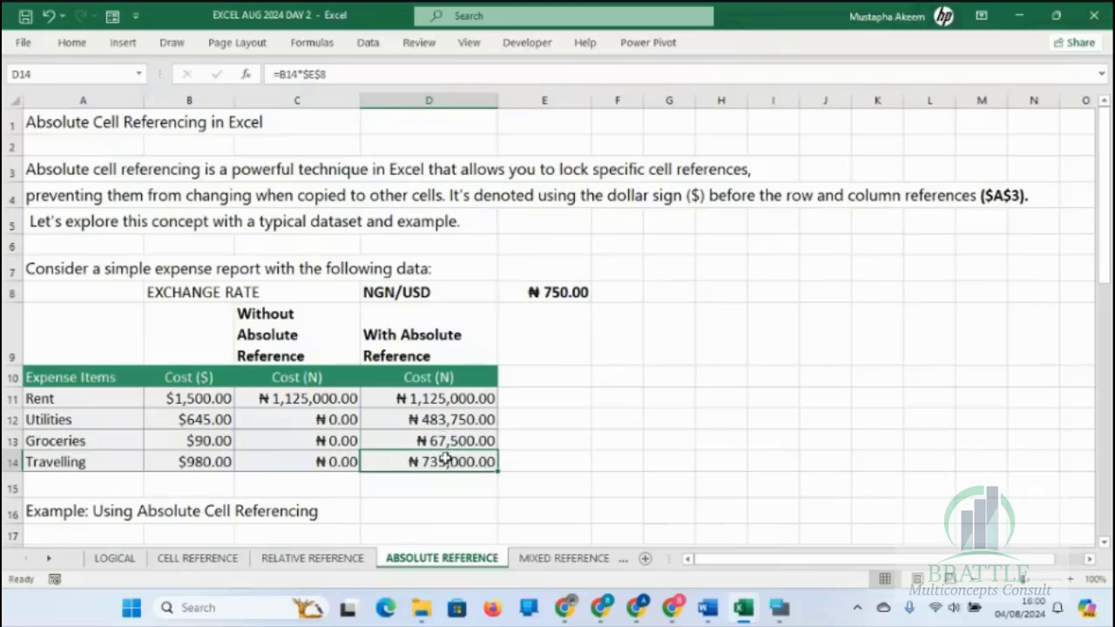
double_click(449, 463)
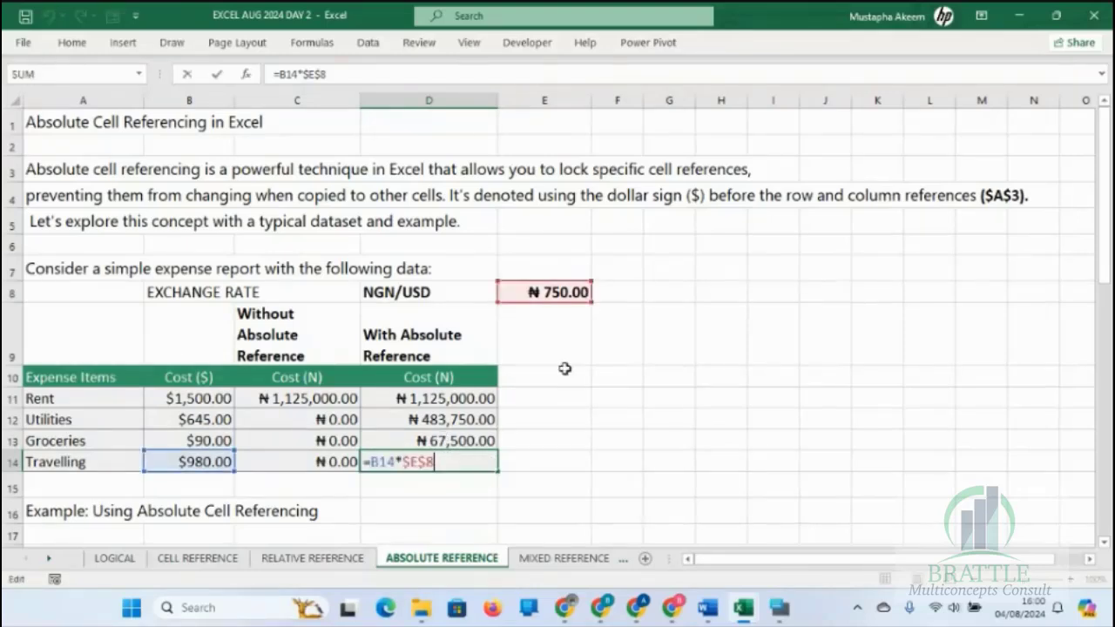
key(Return)
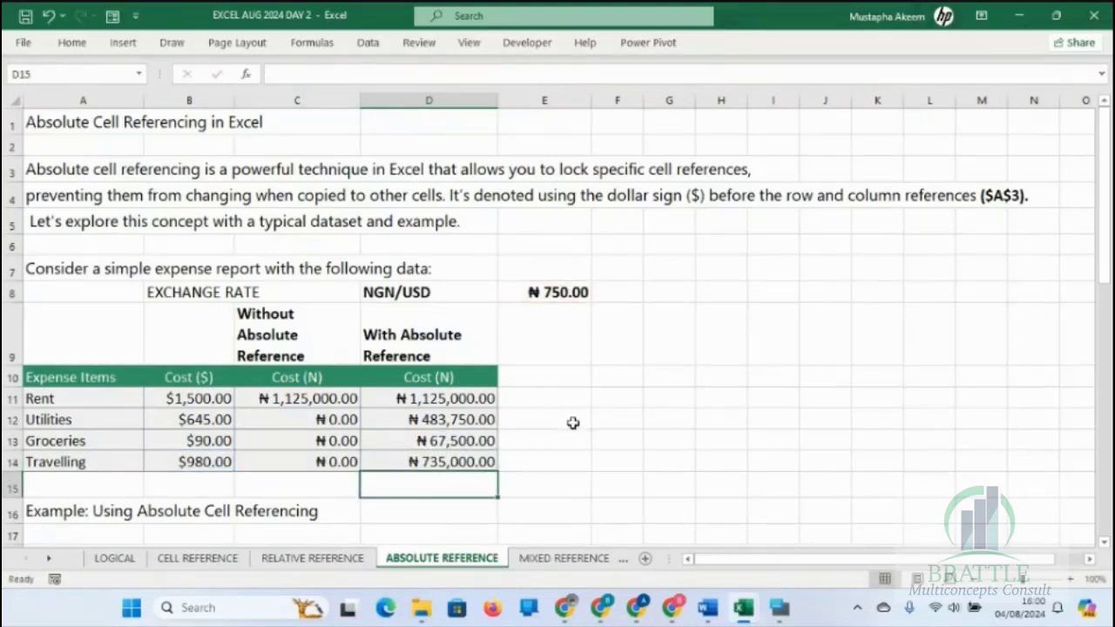
click(550, 293)
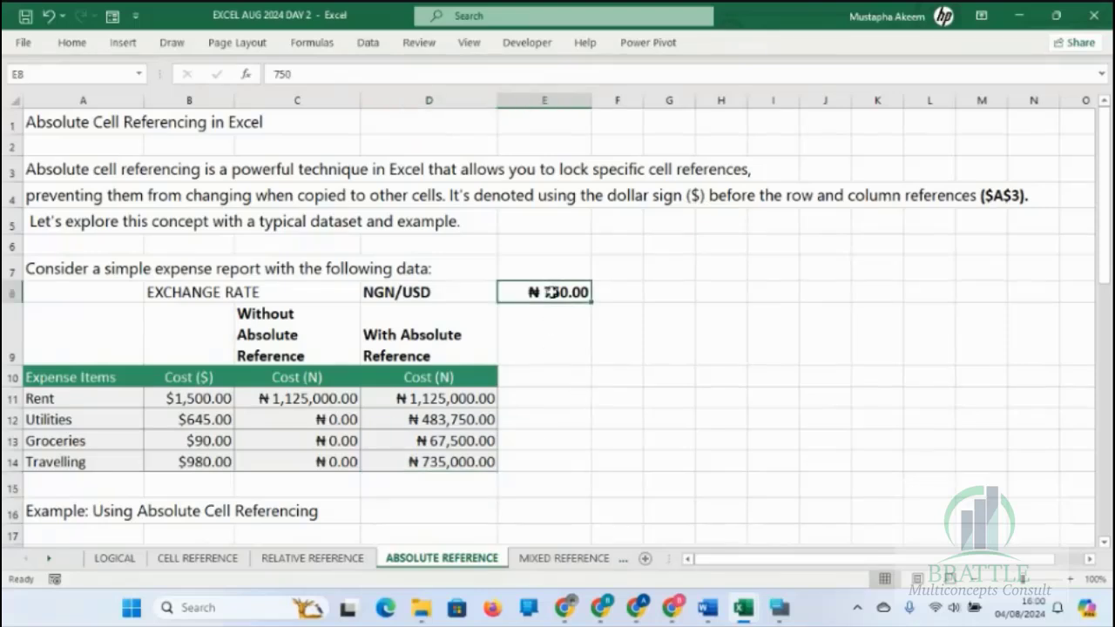
Step: Examine the locked $E$8 reference in the formulas of D11 and D12
click(439, 394)
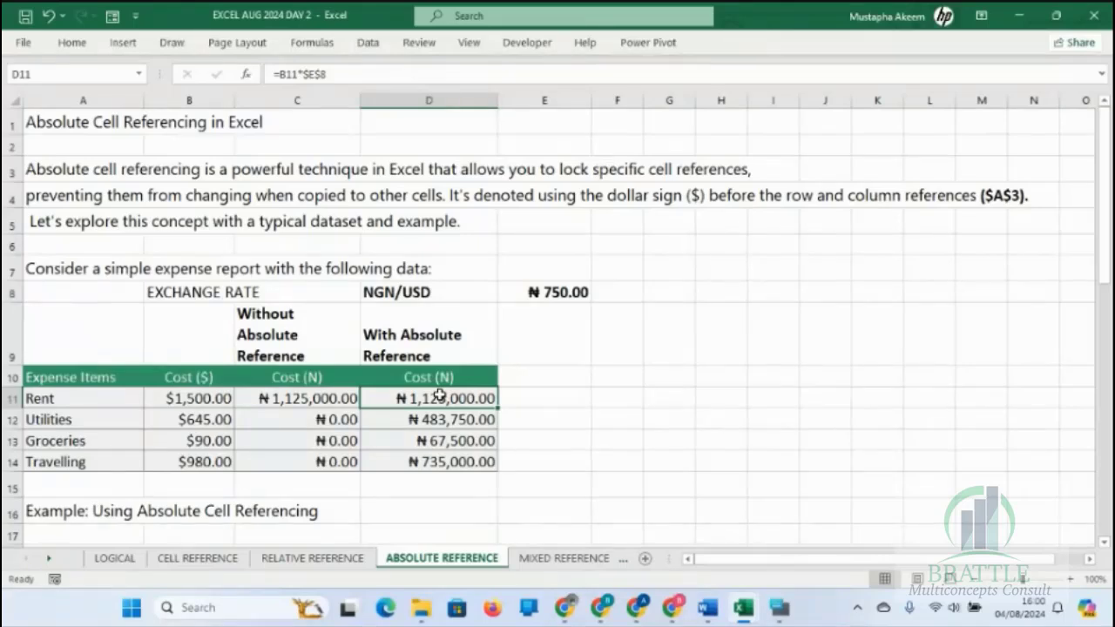
double_click(439, 395)
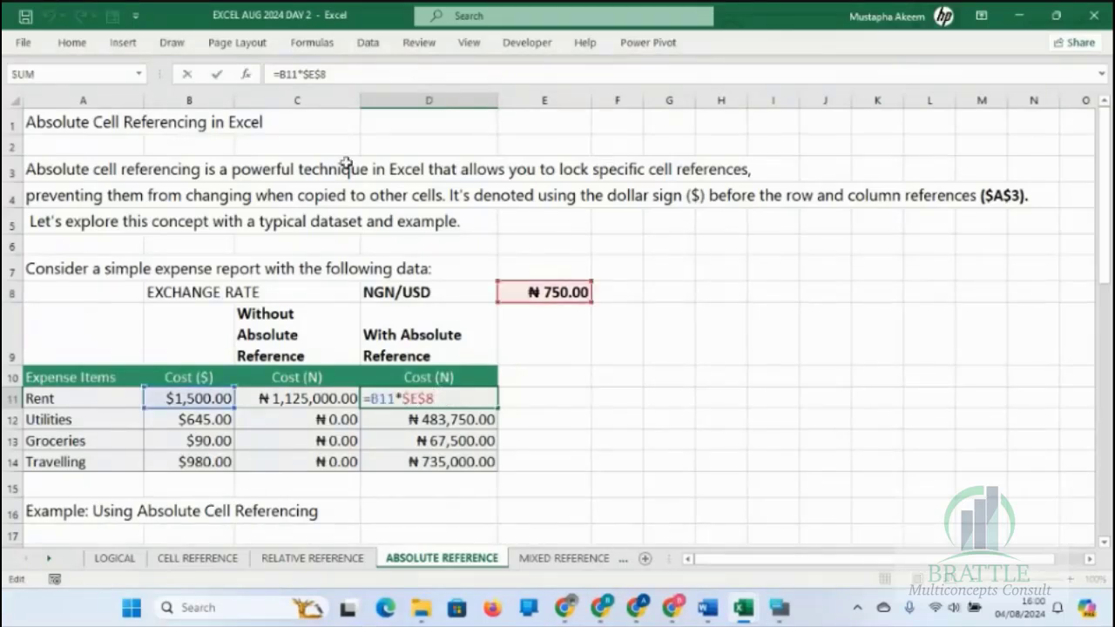
click(315, 74)
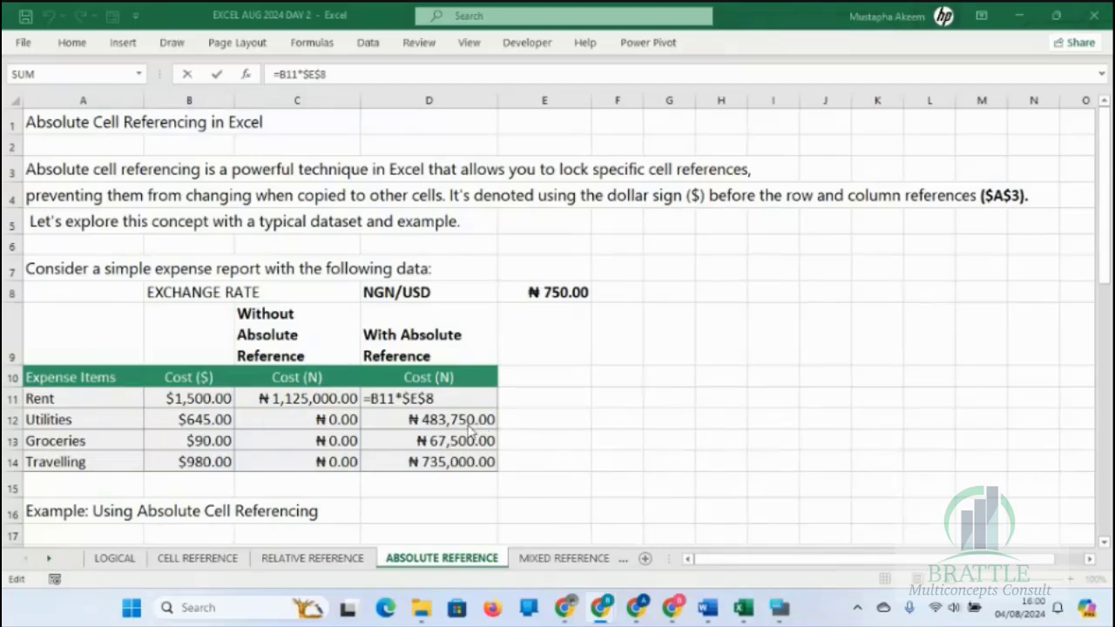
key(Return)
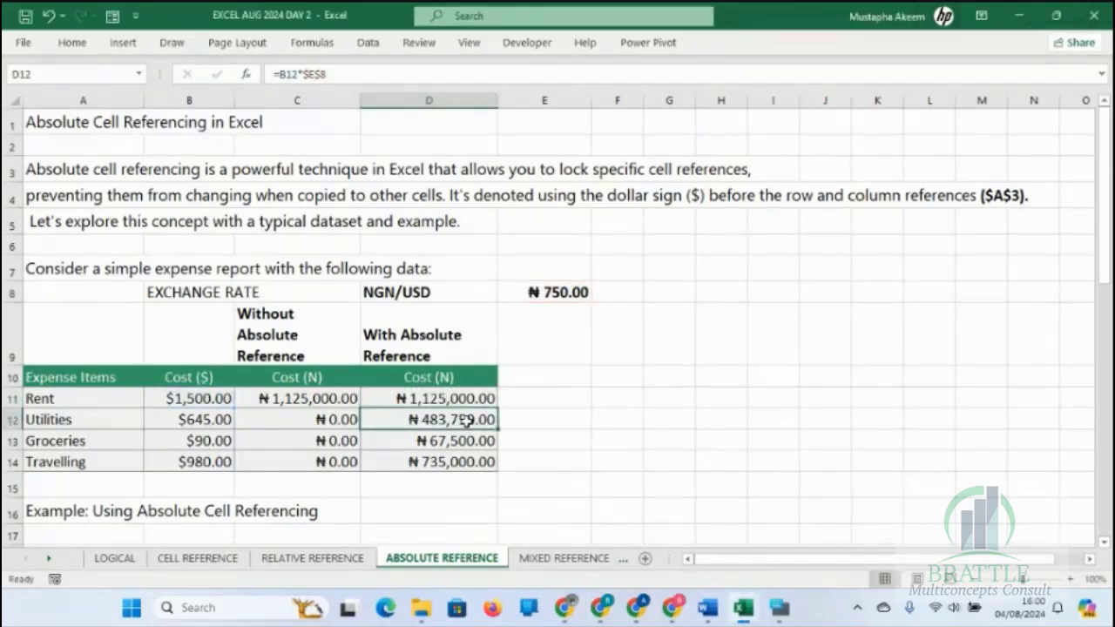
double_click(467, 422)
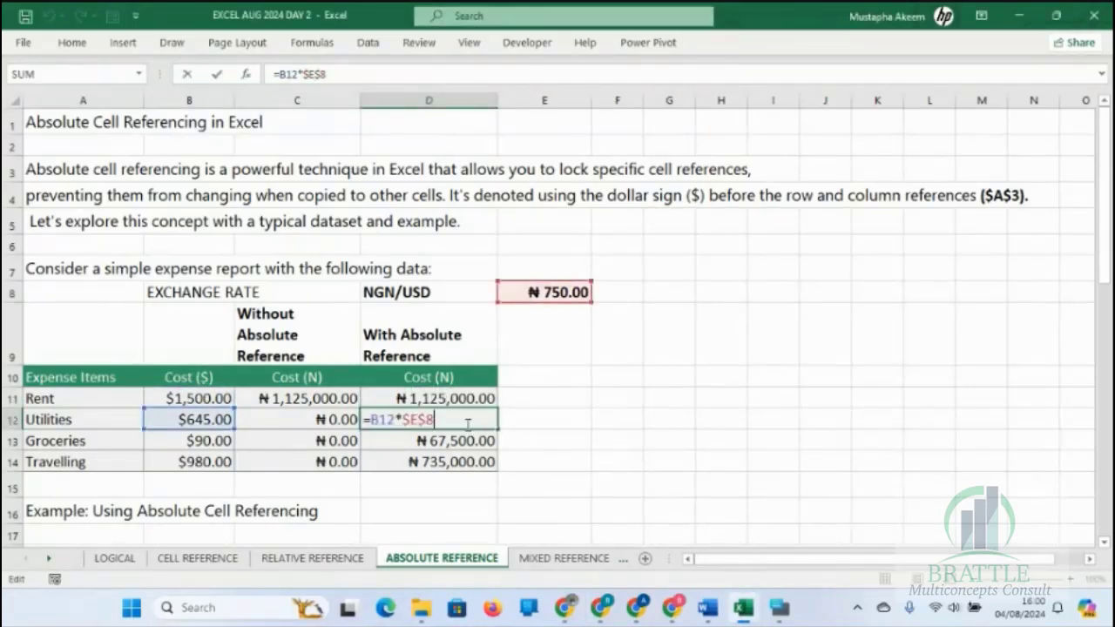
click(306, 74)
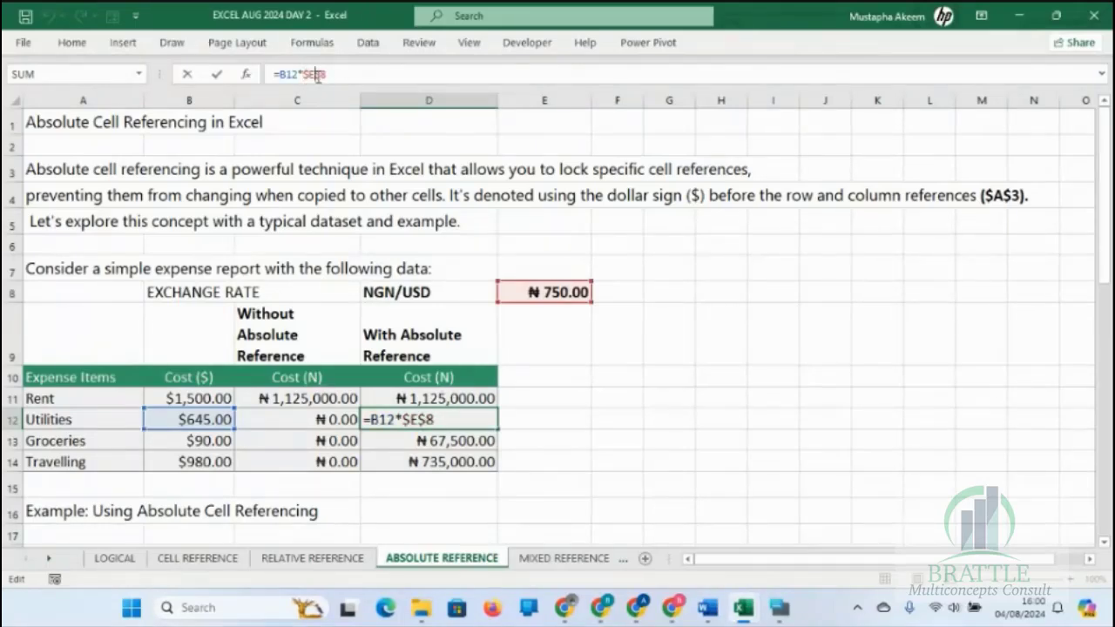
key(Return)
Step: Start a formula in E10 that refers to E8 and make it absolute as =$E$8 with the On-Screen Keyboard's F4 function
click(555, 383)
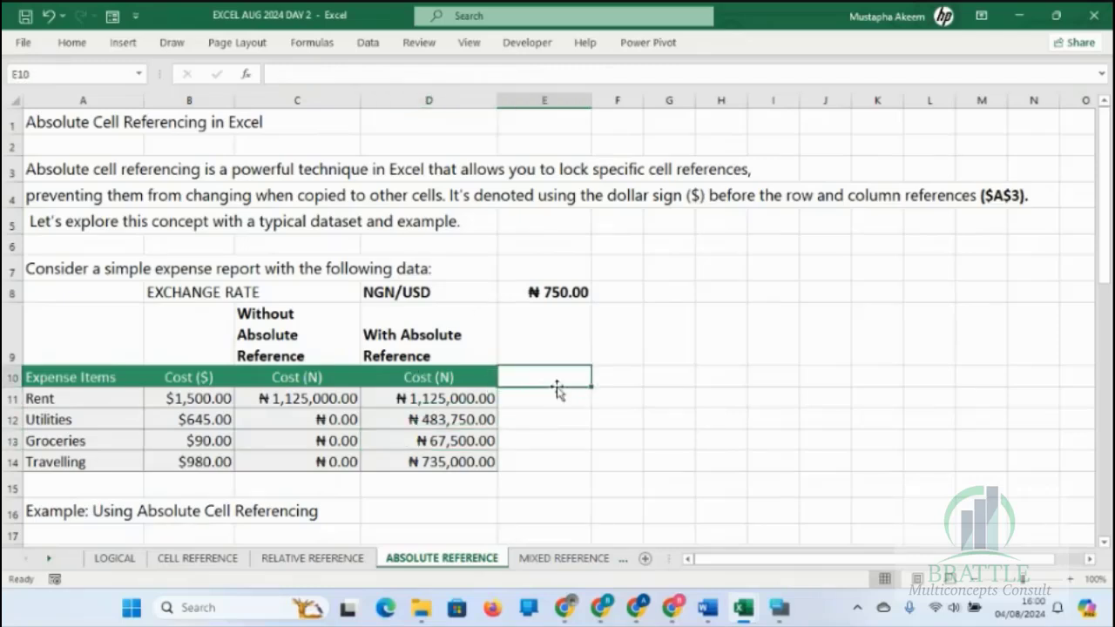
text(=)
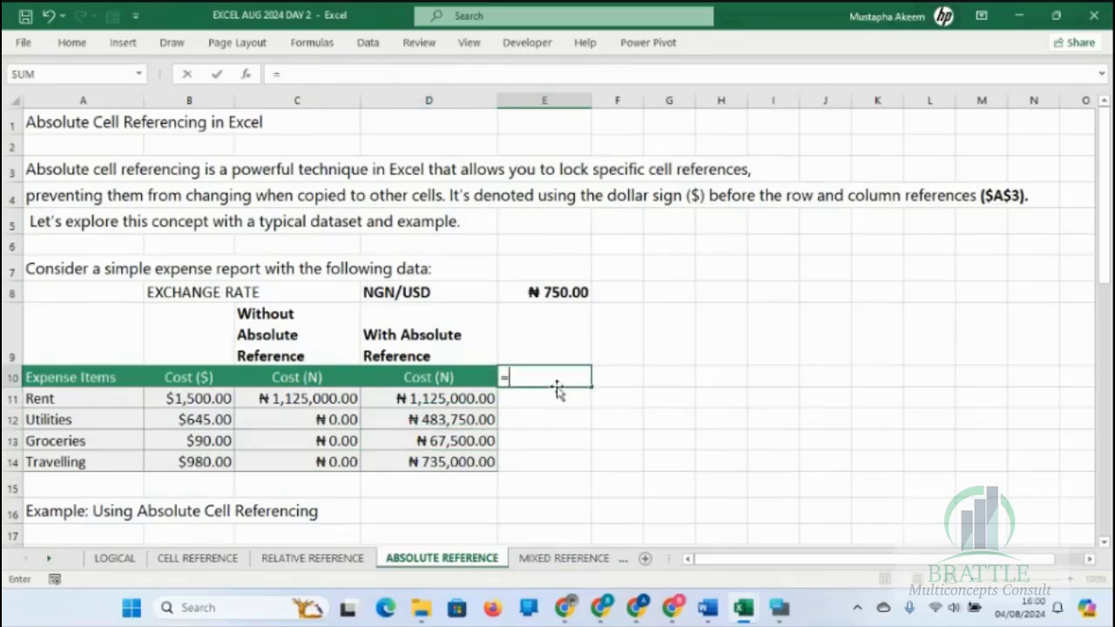
click(547, 296)
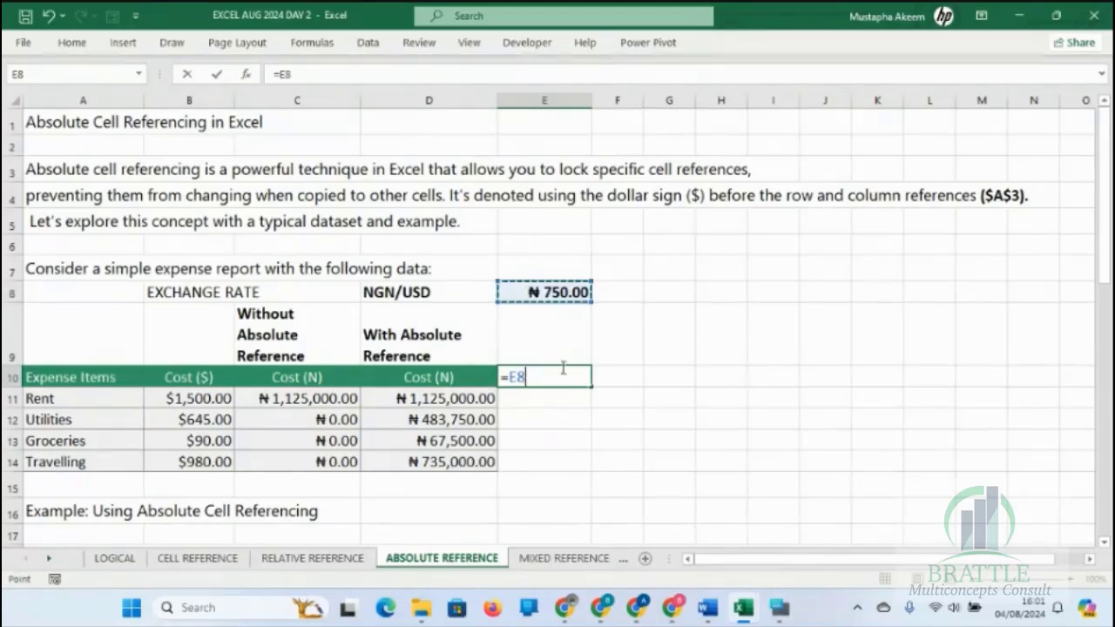
double_click(516, 376)
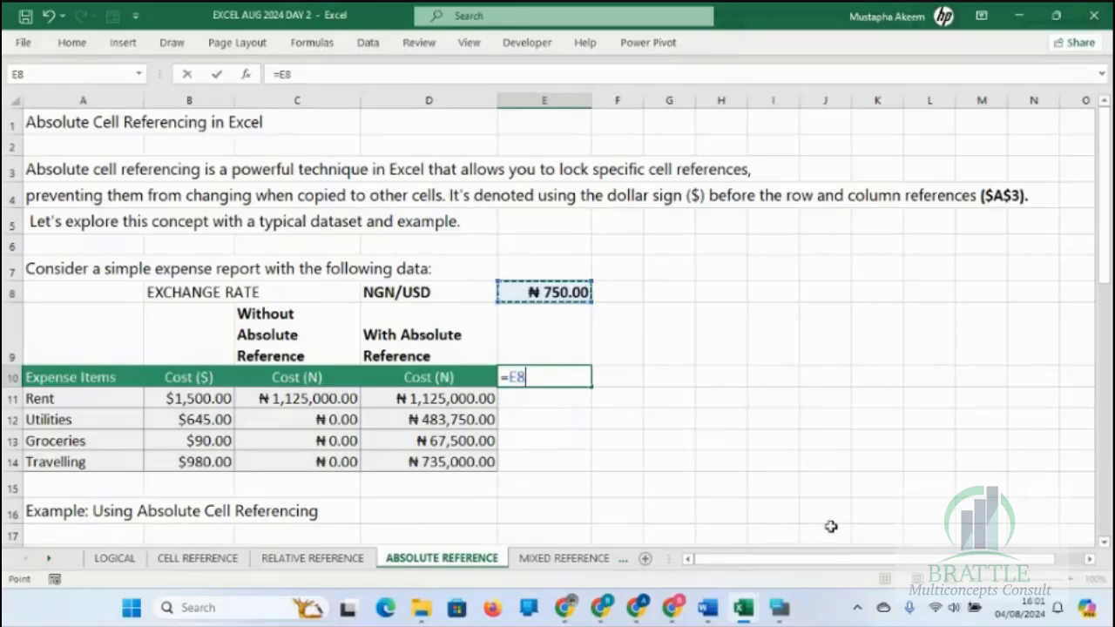
click(779, 607)
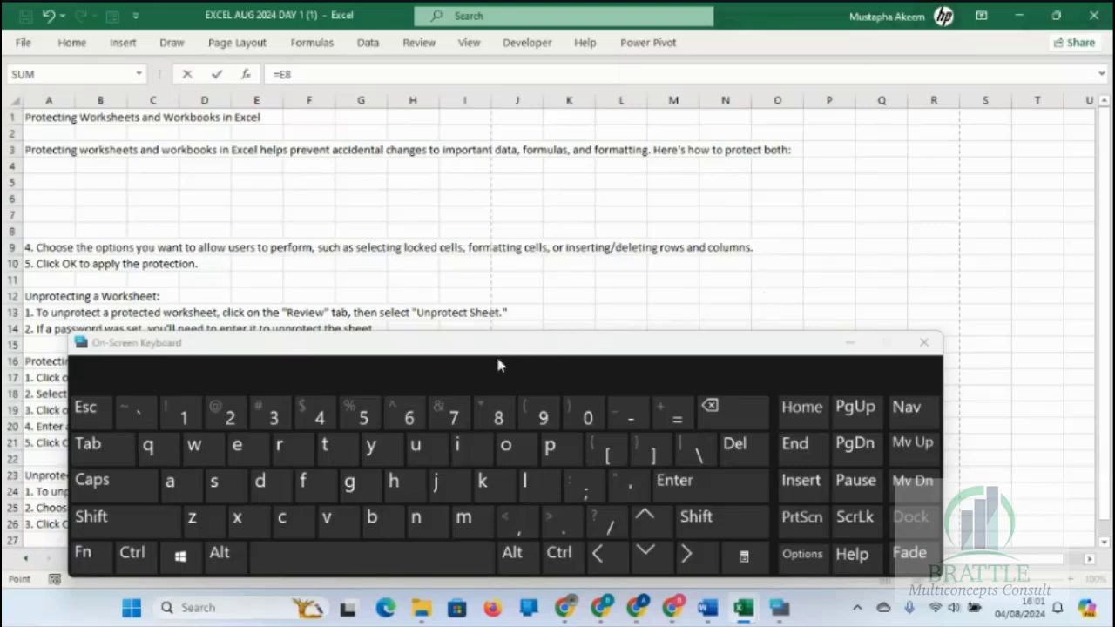
drag(461, 353, 512, 254)
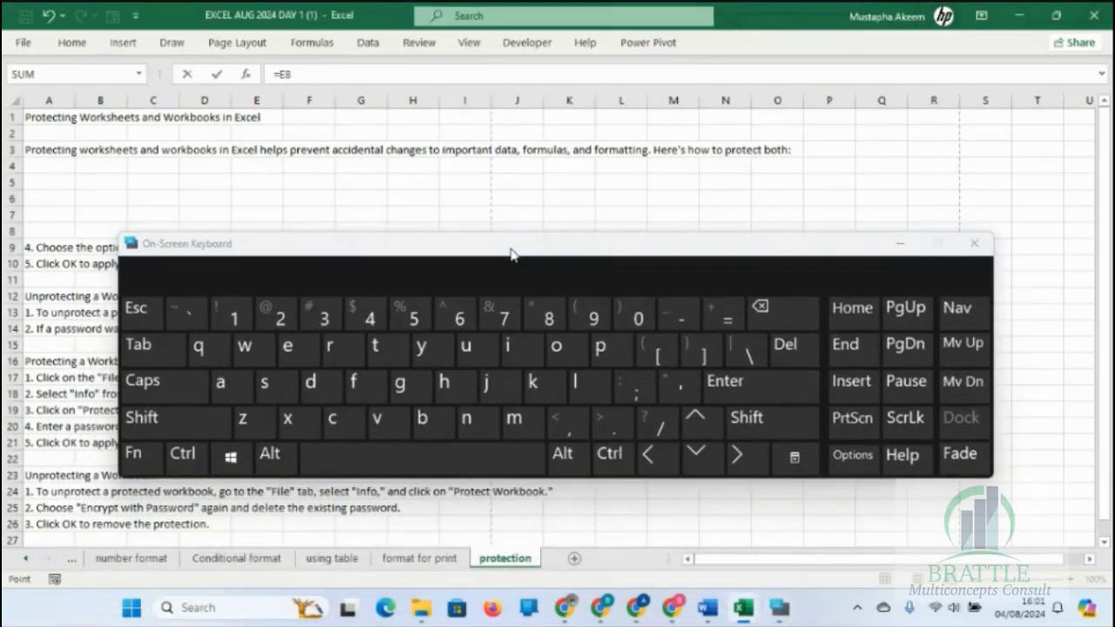
click(141, 461)
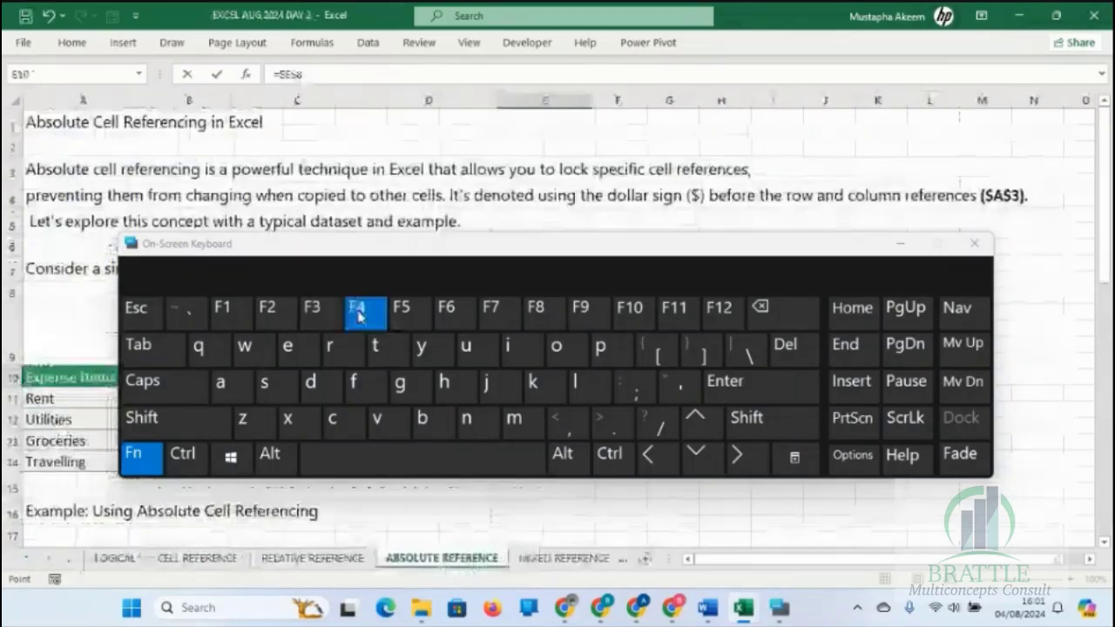
click(349, 315)
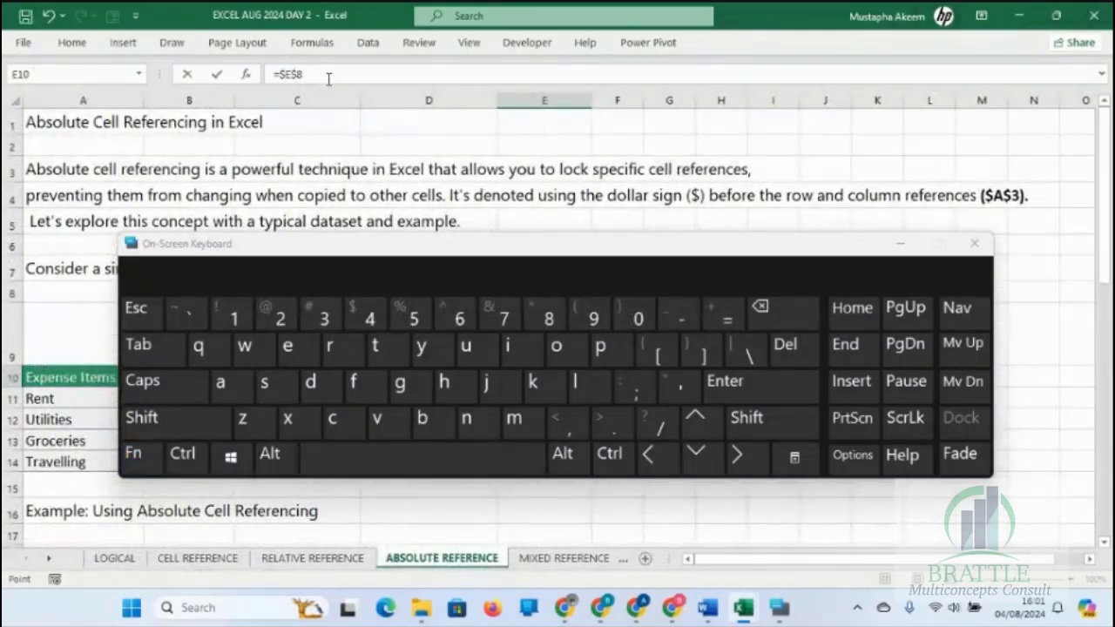
Step: Review the =$E$8 formula and the function-key layout, put away the On-Screen Keyboard, and commit the formula in E10
drag(270, 74, 351, 78)
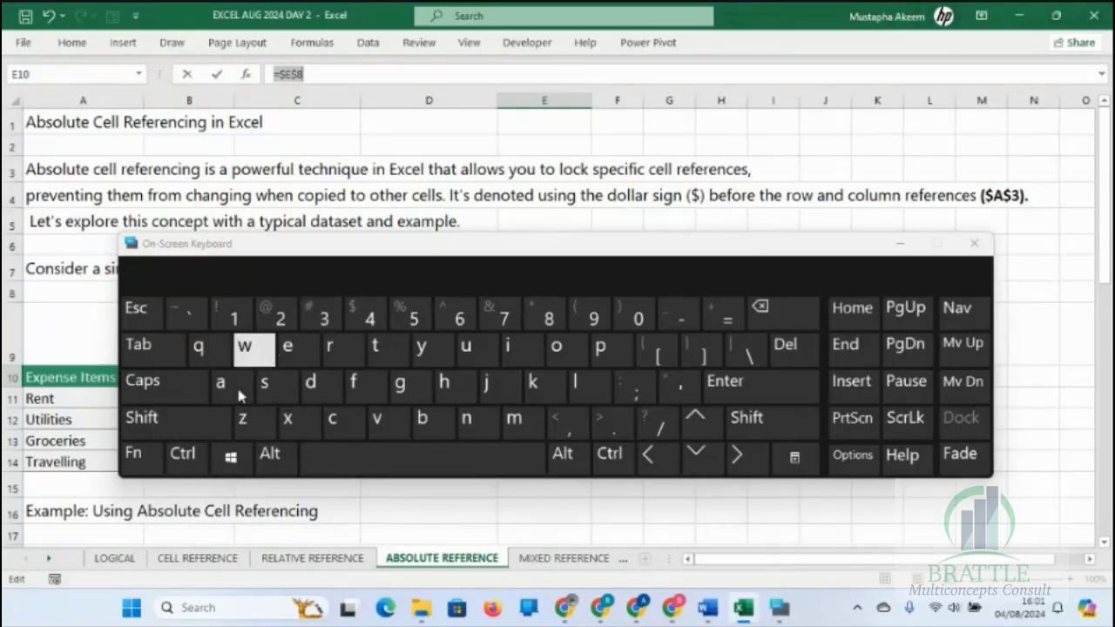
click(142, 462)
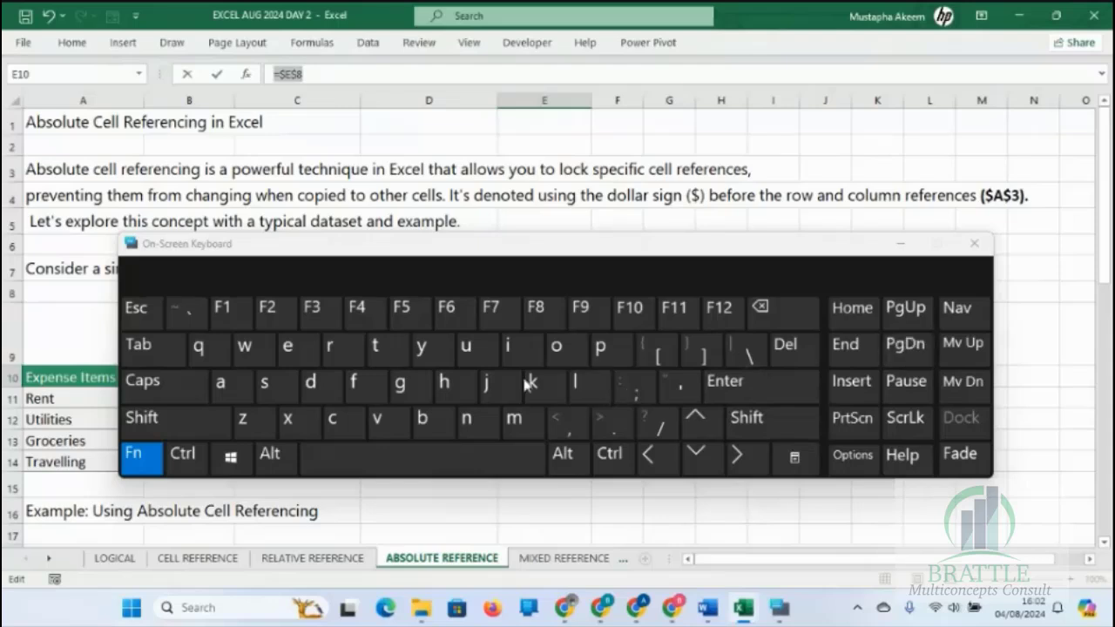
click(142, 462)
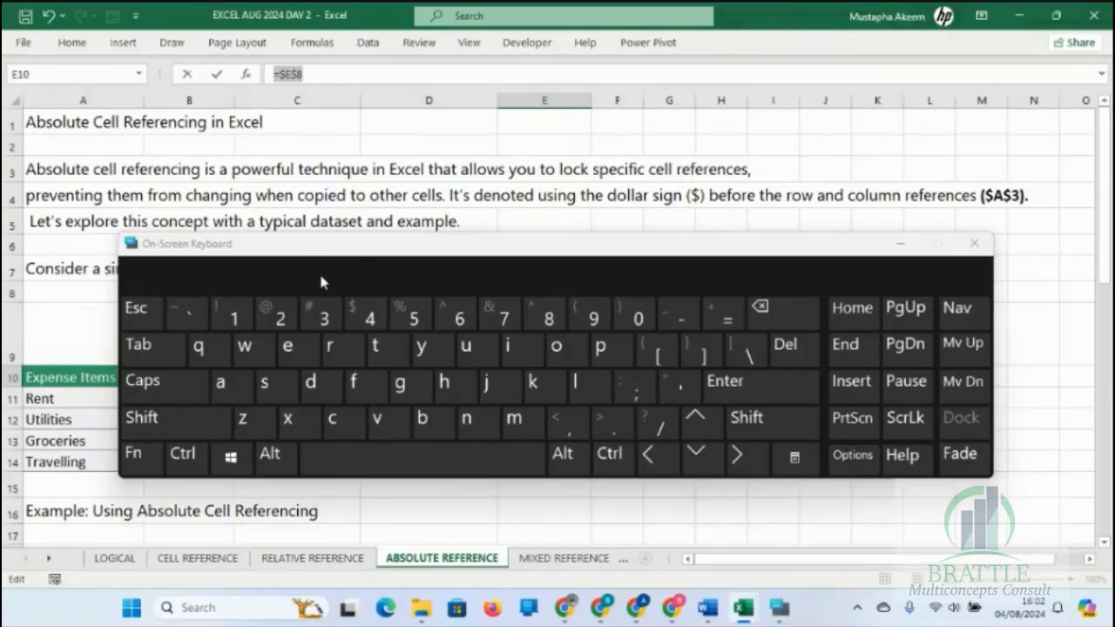
click(308, 74)
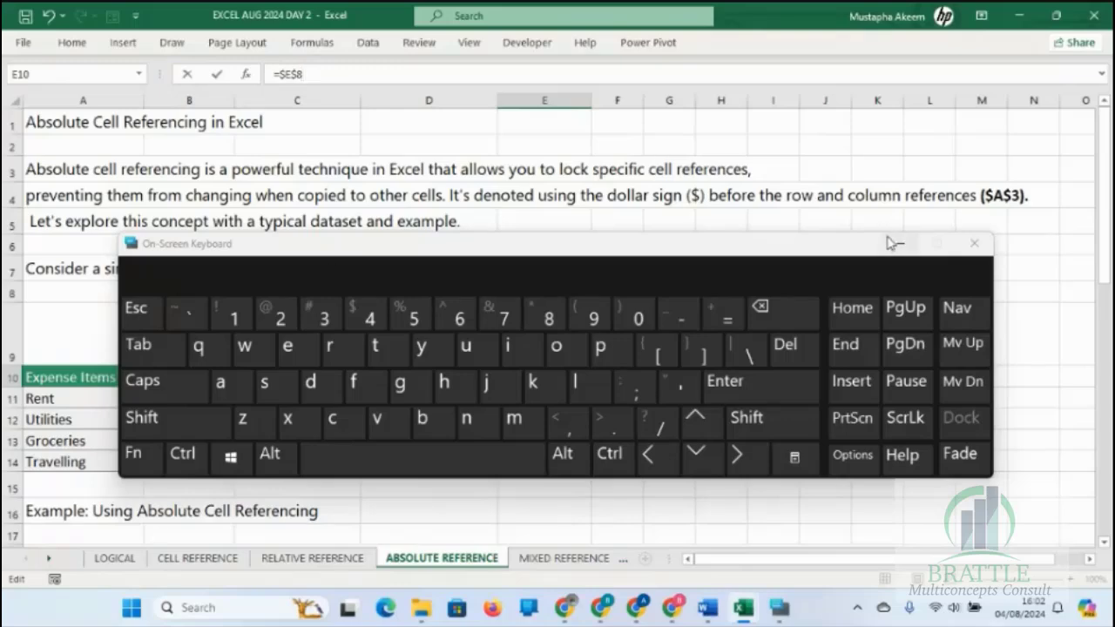
drag(896, 243, 894, 240)
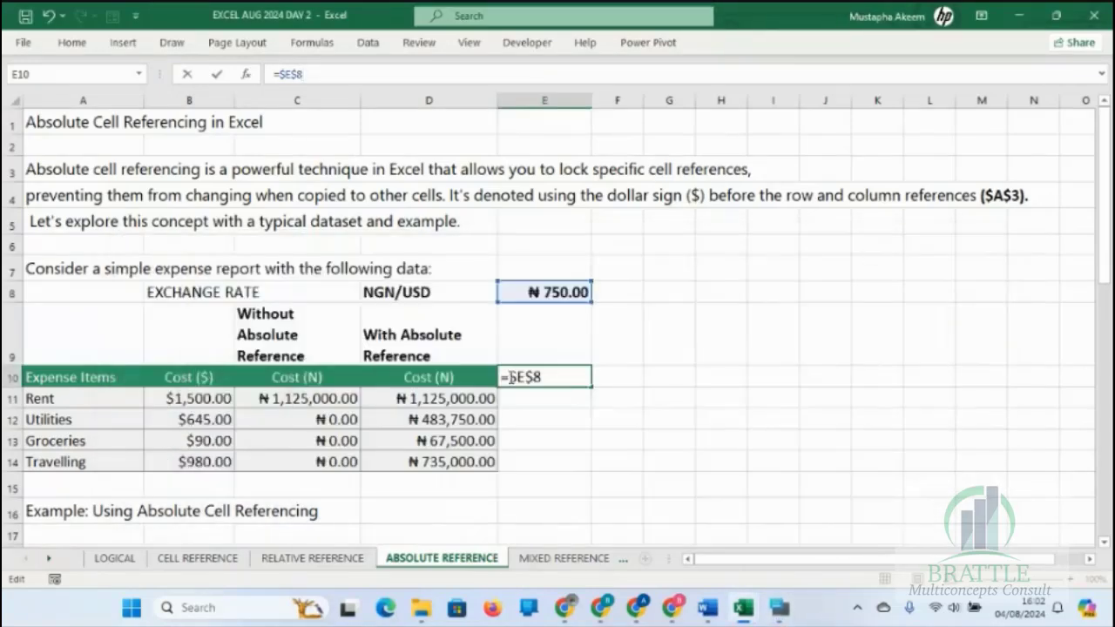
key(Return)
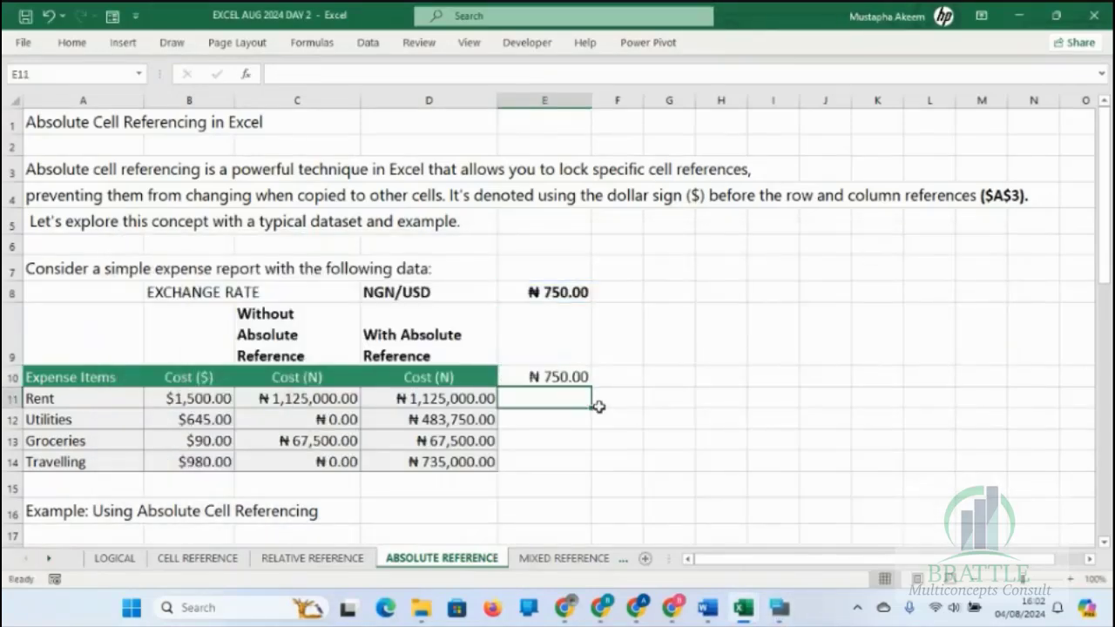
Step: Re-enter the formula in E10 as an absolute reference to the exchange rate, =$E$8
click(561, 372)
text(=)
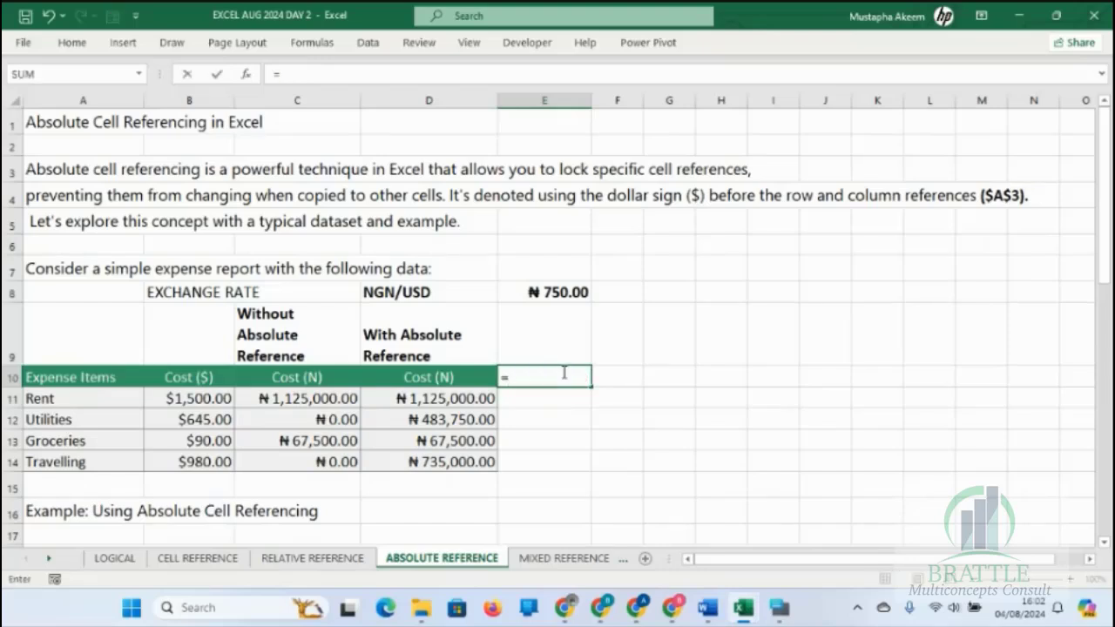
click(562, 292)
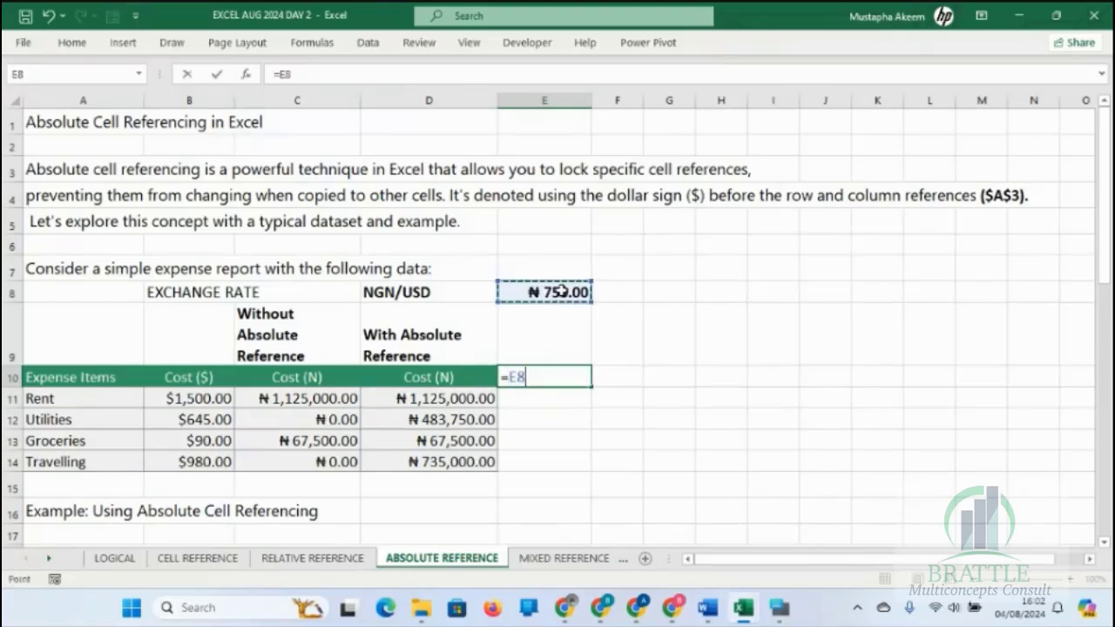
key(F4)
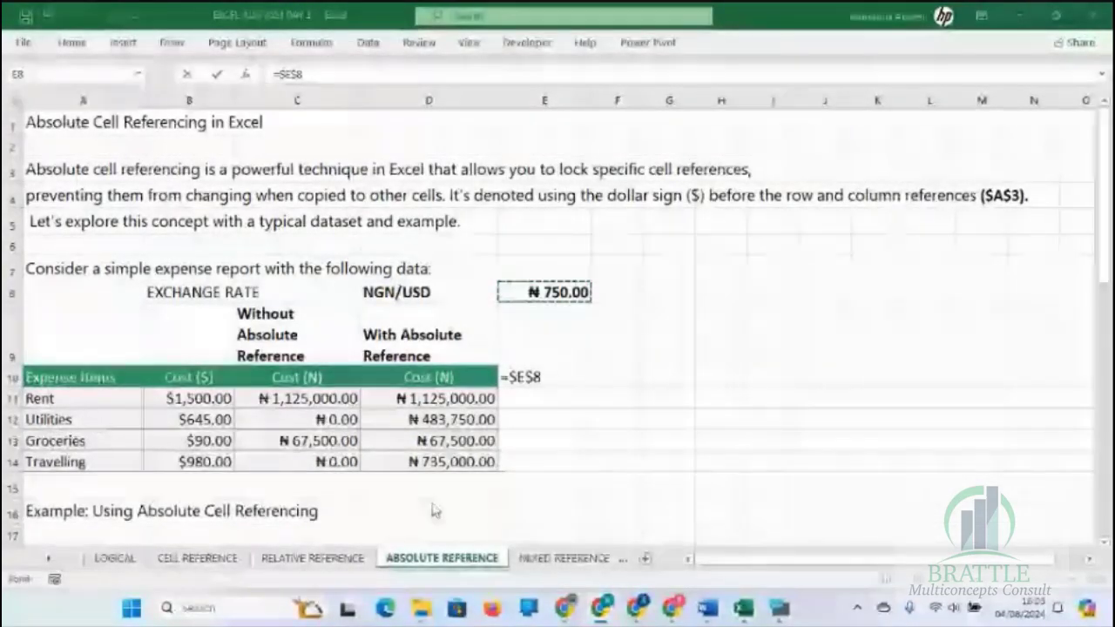
key(Return)
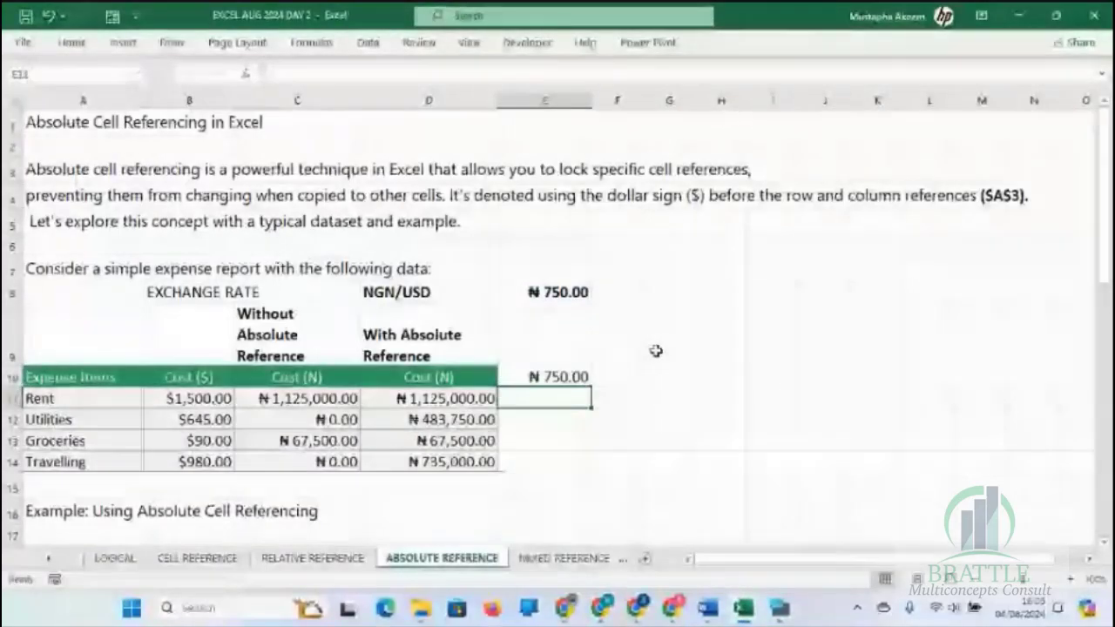
Step: Copy the =$E$8 formula from E10 across to J10 and widen the columns from E onward to fit the amounts
click(552, 373)
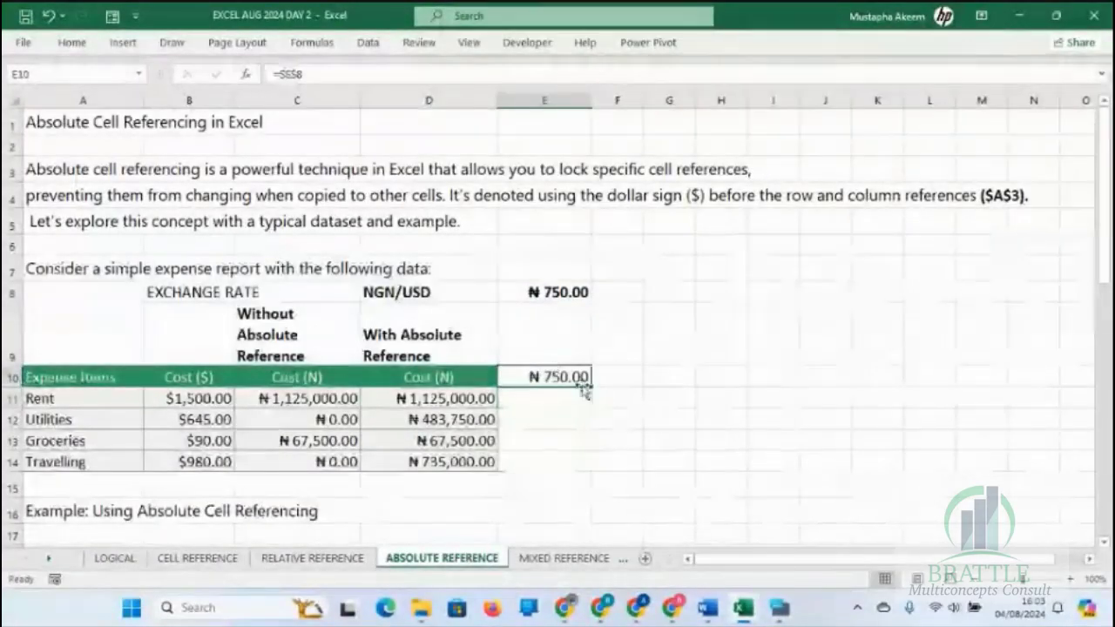
drag(591, 388, 841, 529)
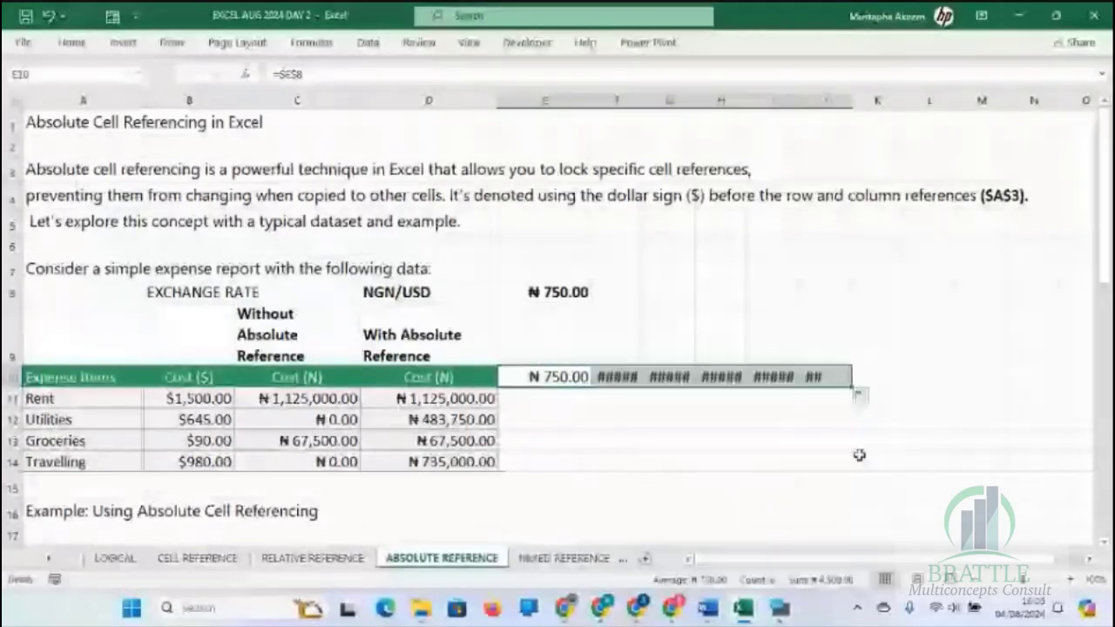
drag(571, 101, 914, 101)
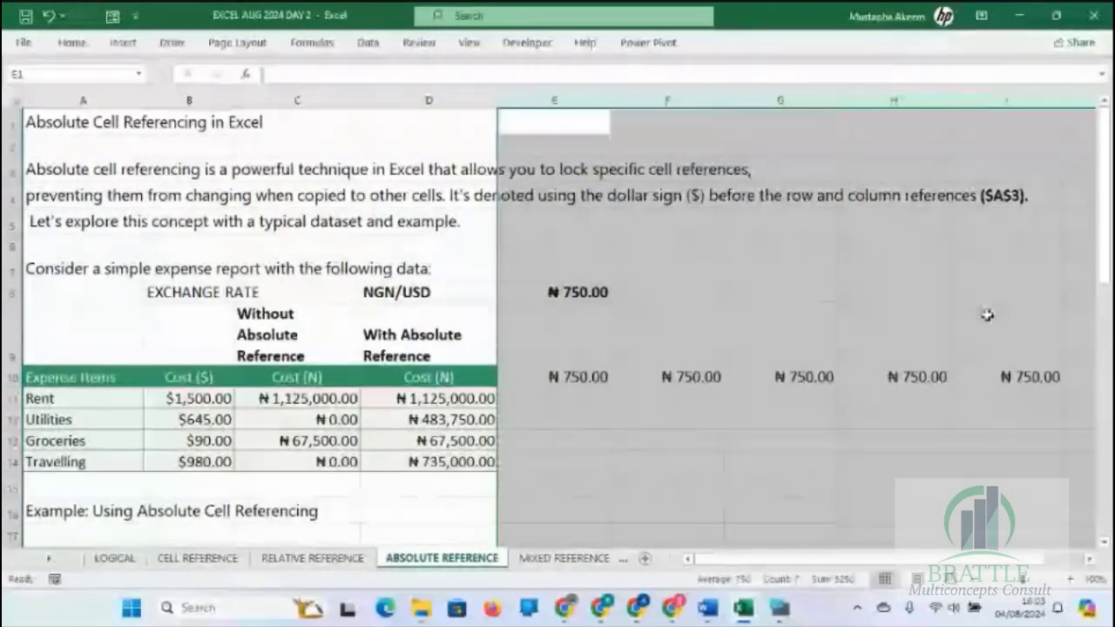
Step: Copy the absolute-reference formulas in E10:I10 down to row 16
click(1028, 375)
drag(587, 378, 970, 378)
drag(1063, 386, 1049, 423)
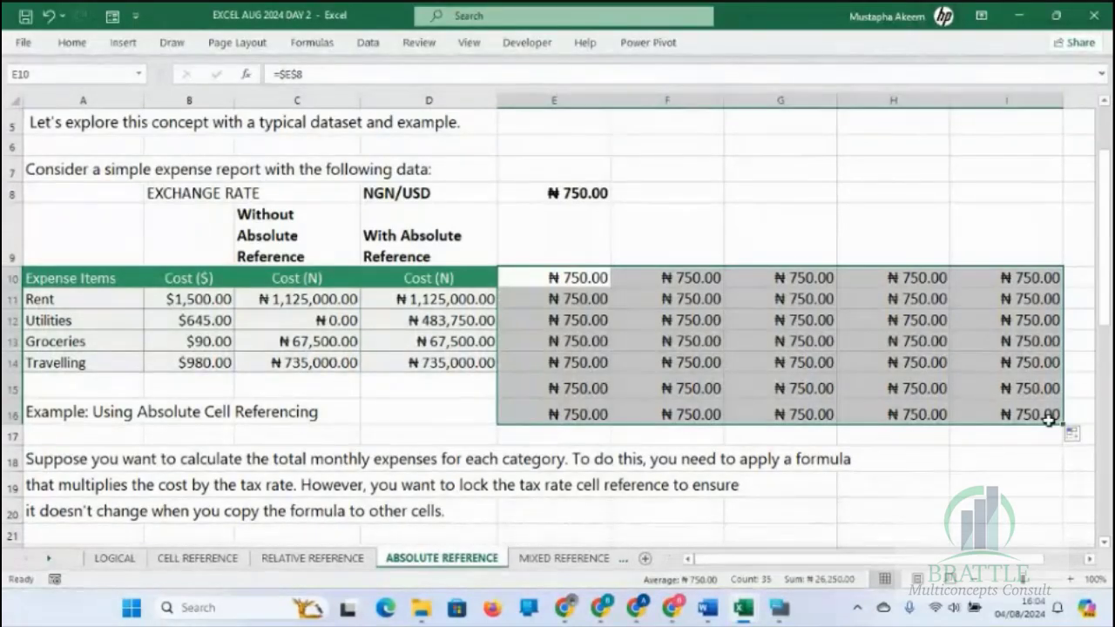
Step: Clear the copied formulas from E10:I16 and enter the absolute reference =$E$8 in F10
key(Delete)
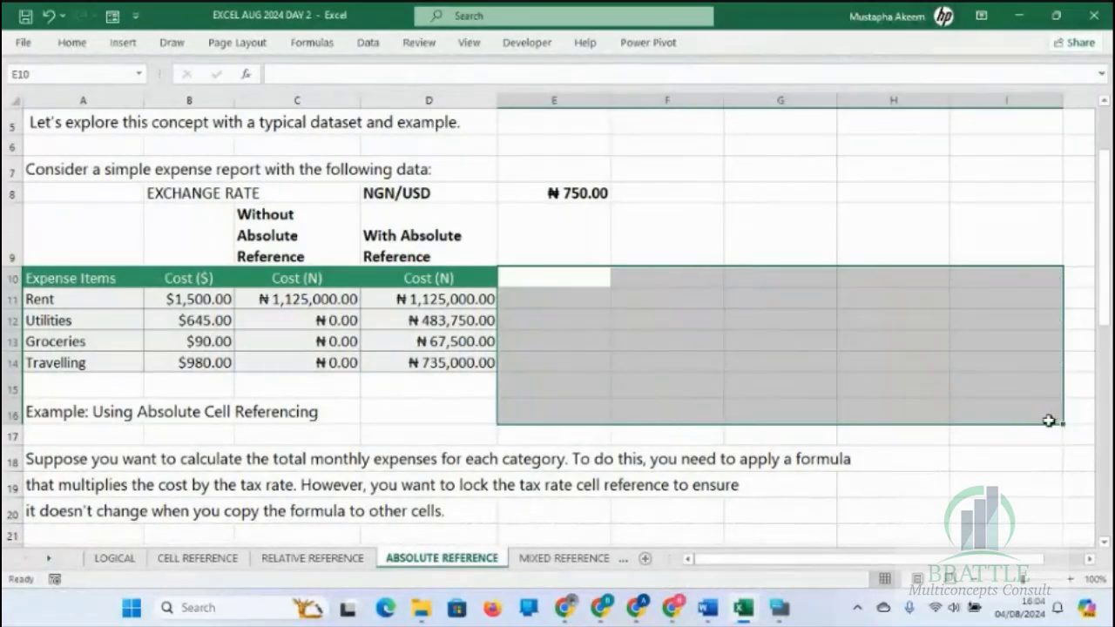
click(668, 284)
text(=)
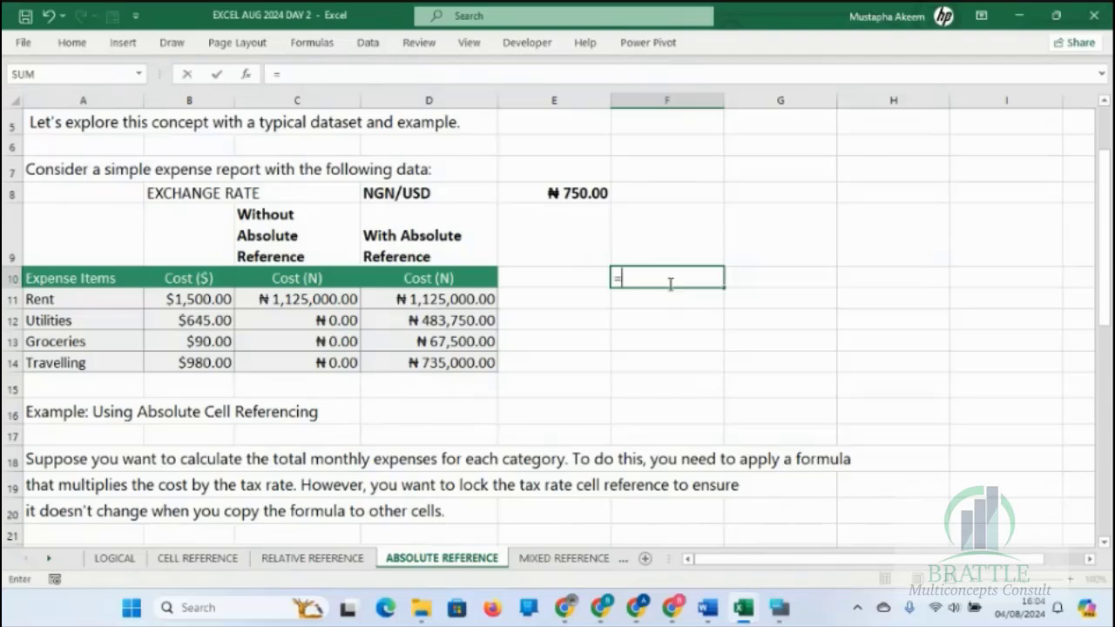
click(585, 195)
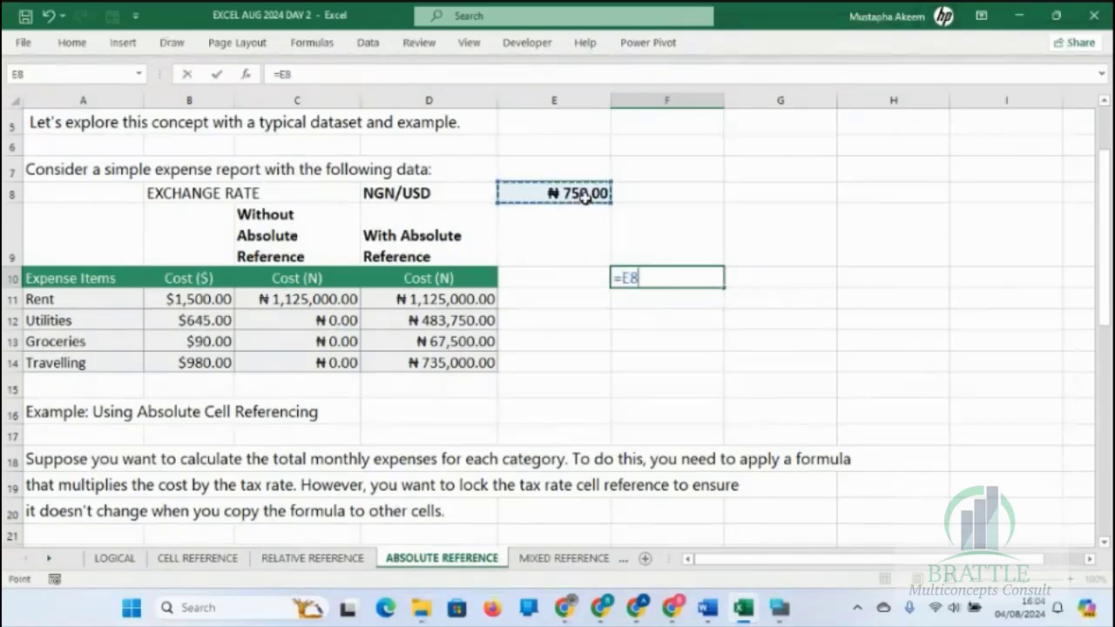
key(F4)
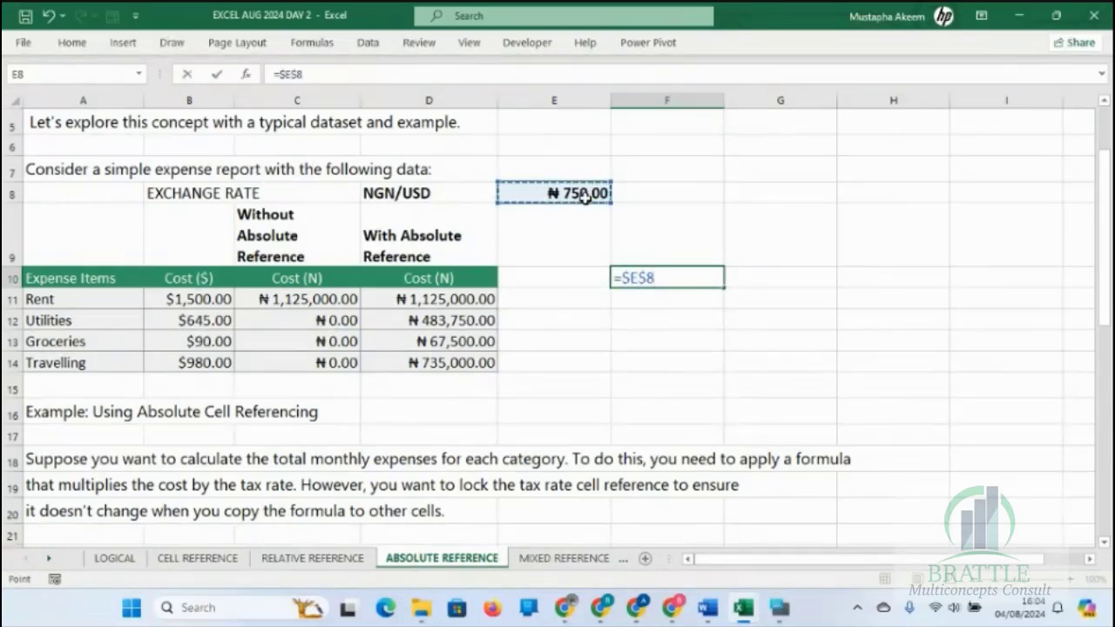
key(Return)
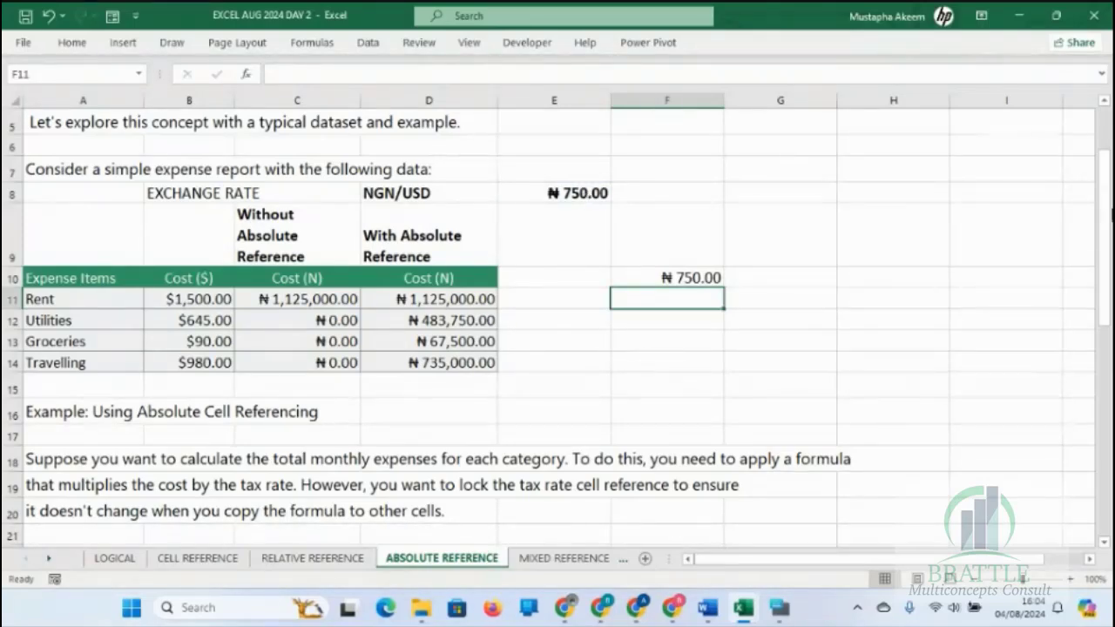
Step: Open the MIXED REFERENCE sheet and review its explanation, the quantity table and the rates in C11:E11
drag(1094, 224, 1104, 413)
drag(1102, 359, 1099, 261)
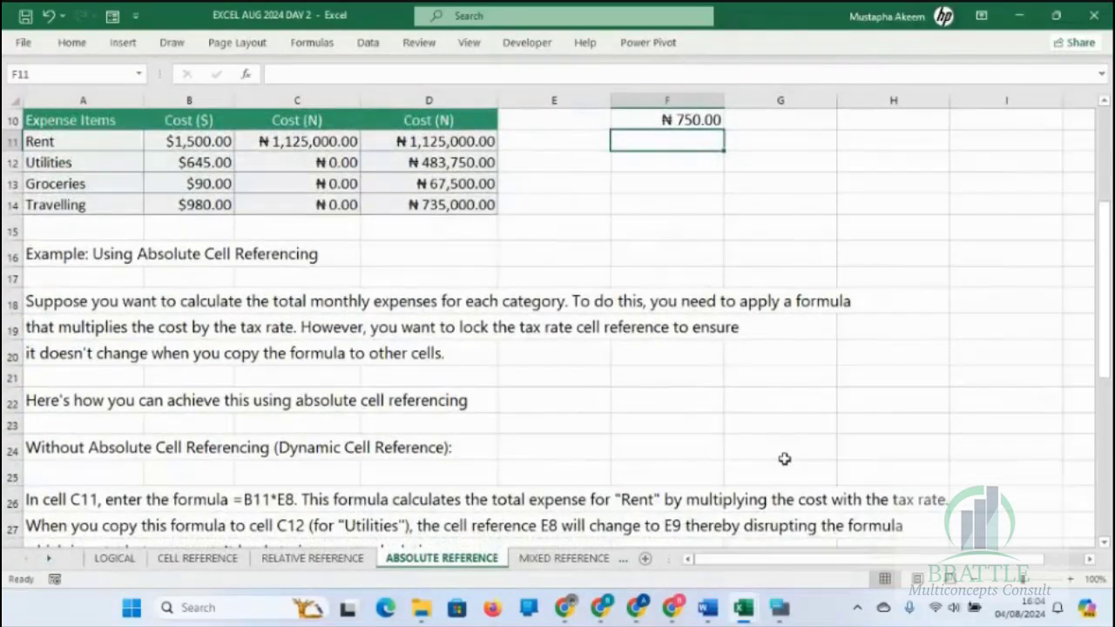
click(564, 559)
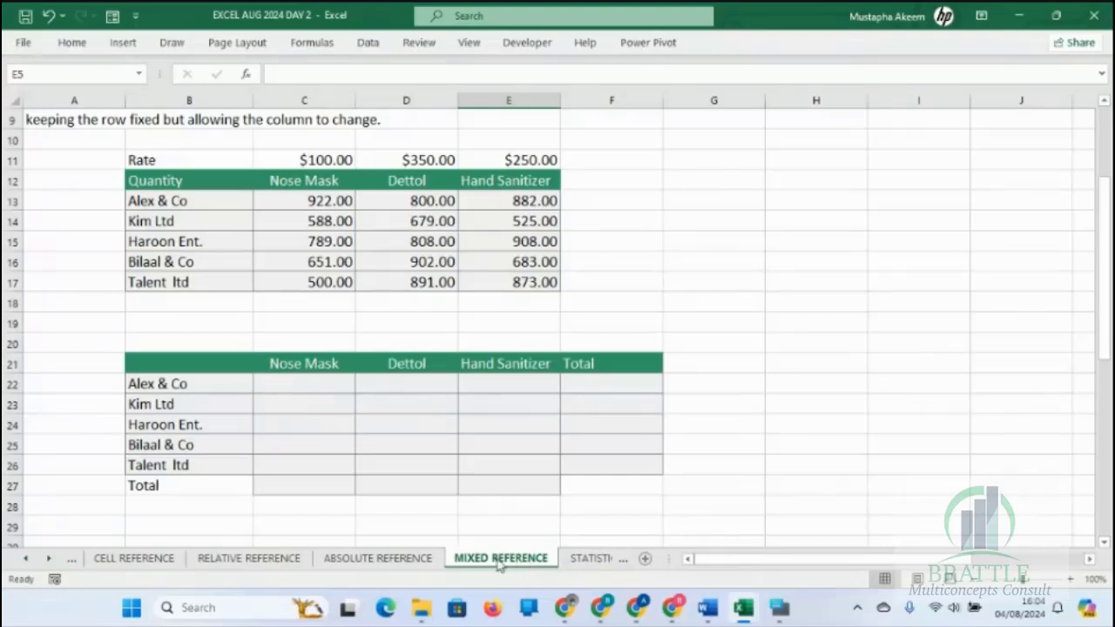
click(316, 160)
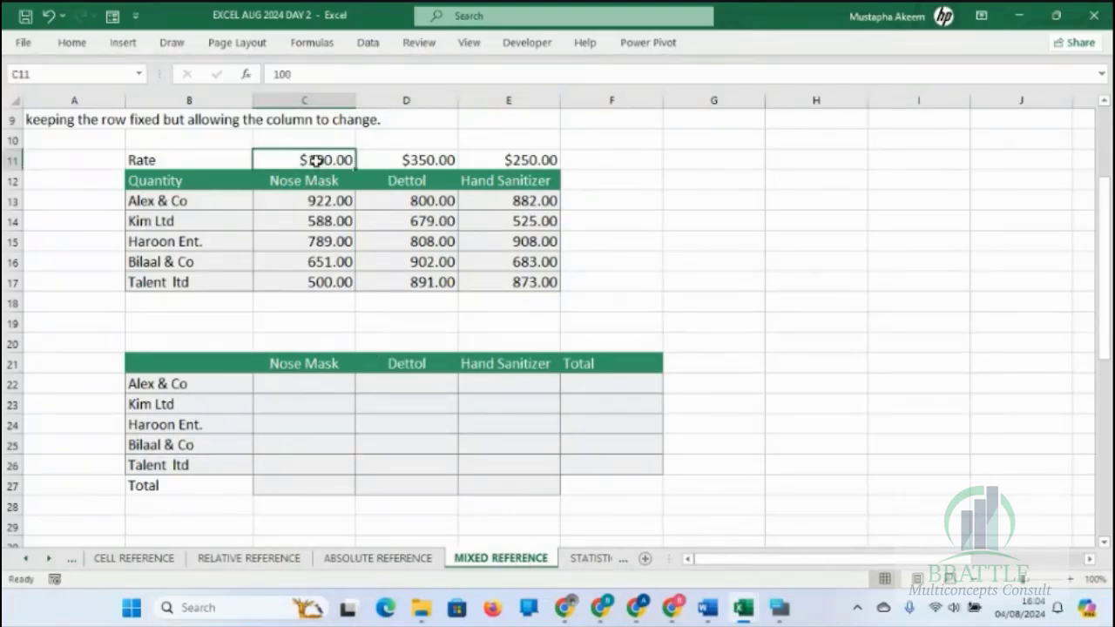
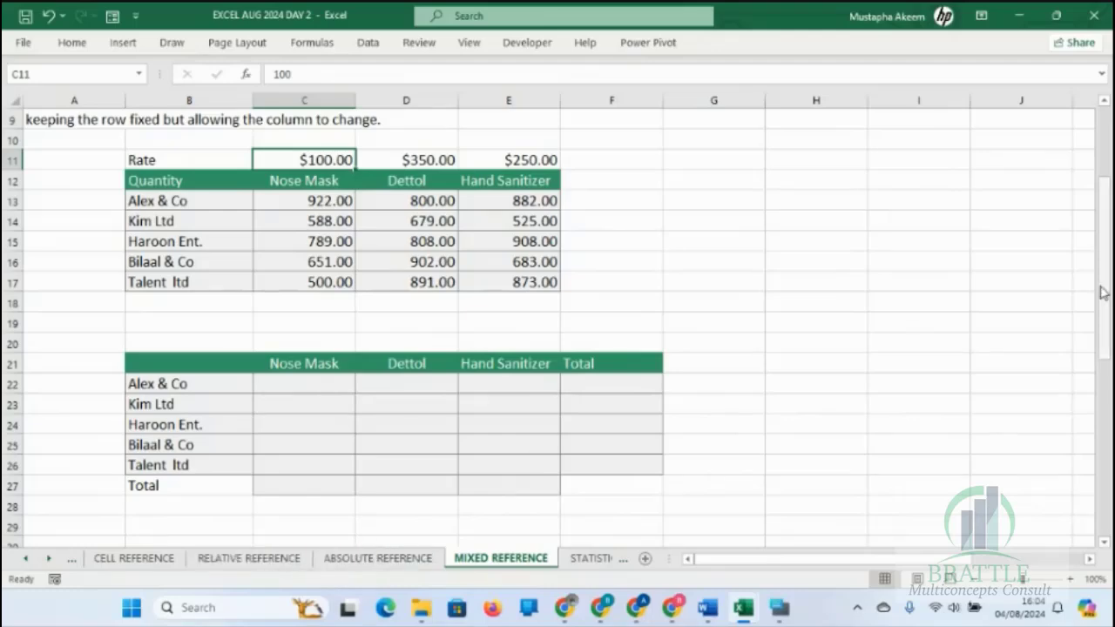
drag(1105, 290, 1104, 315)
drag(1105, 453, 1105, 353)
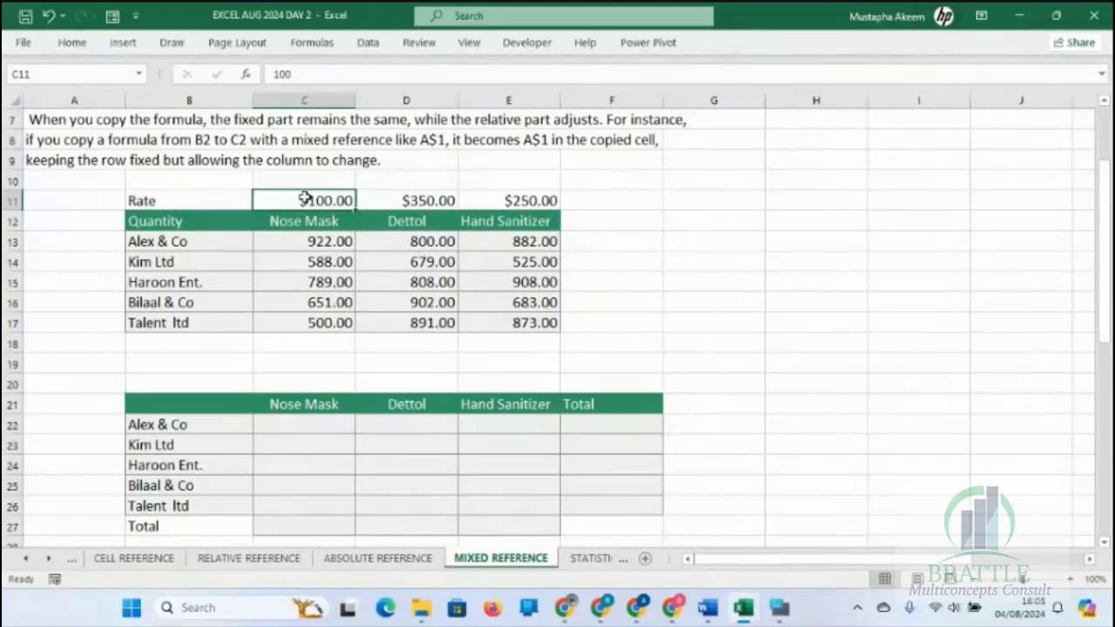
drag(307, 199, 540, 202)
click(314, 426)
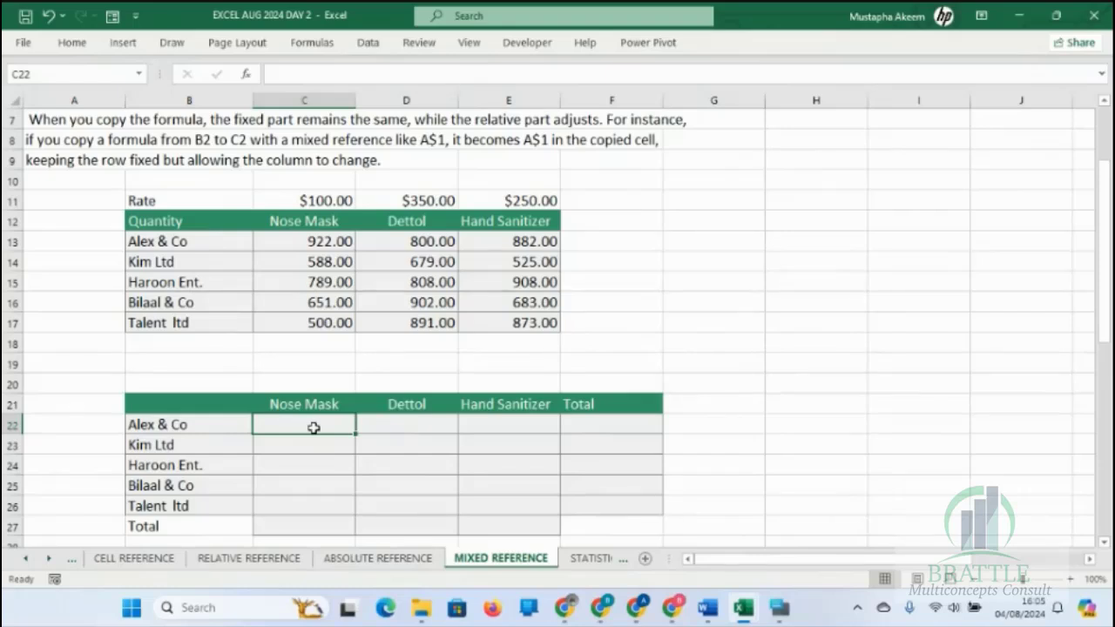
text(=)
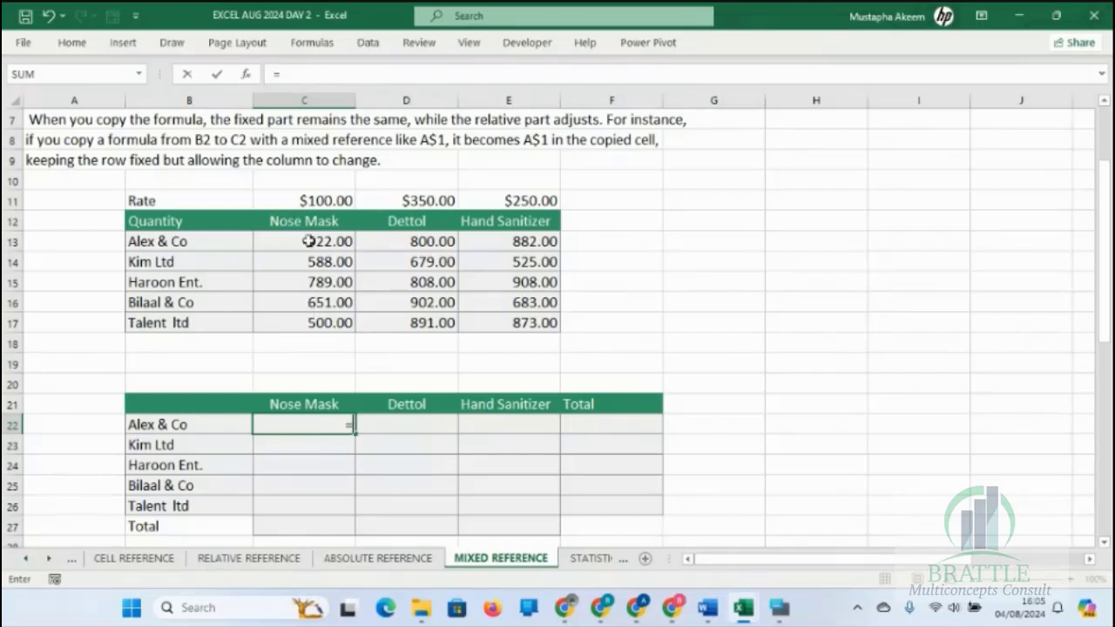
click(314, 201)
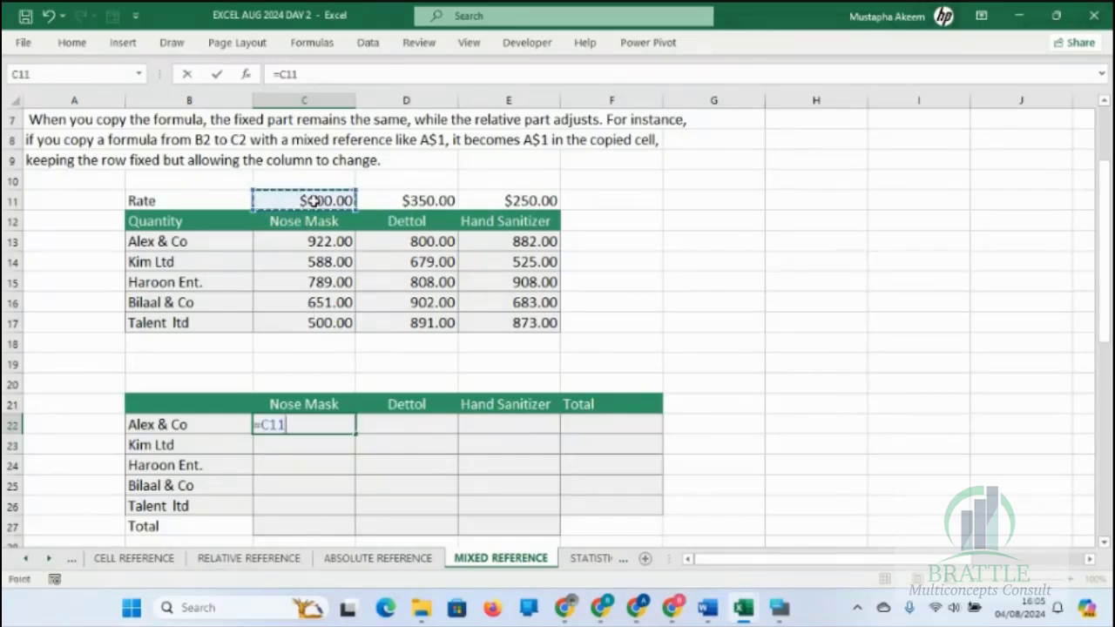
key(Return)
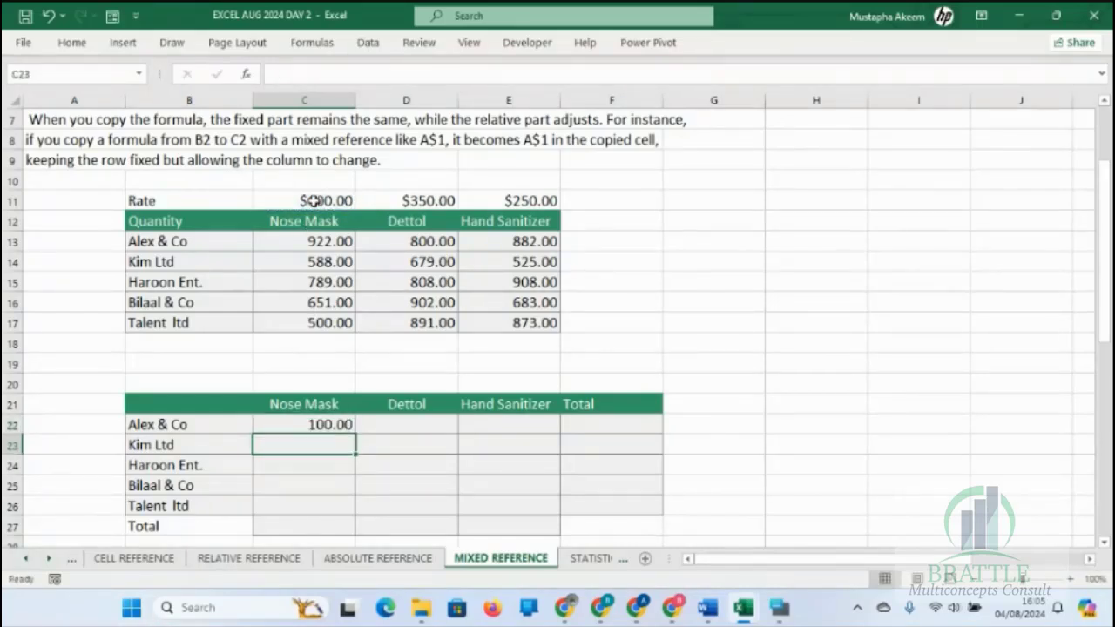
Step: Enter =C13*C11 in C22 to multiply Alex & Co's Nose Mask quantity by its rate
key(Up)
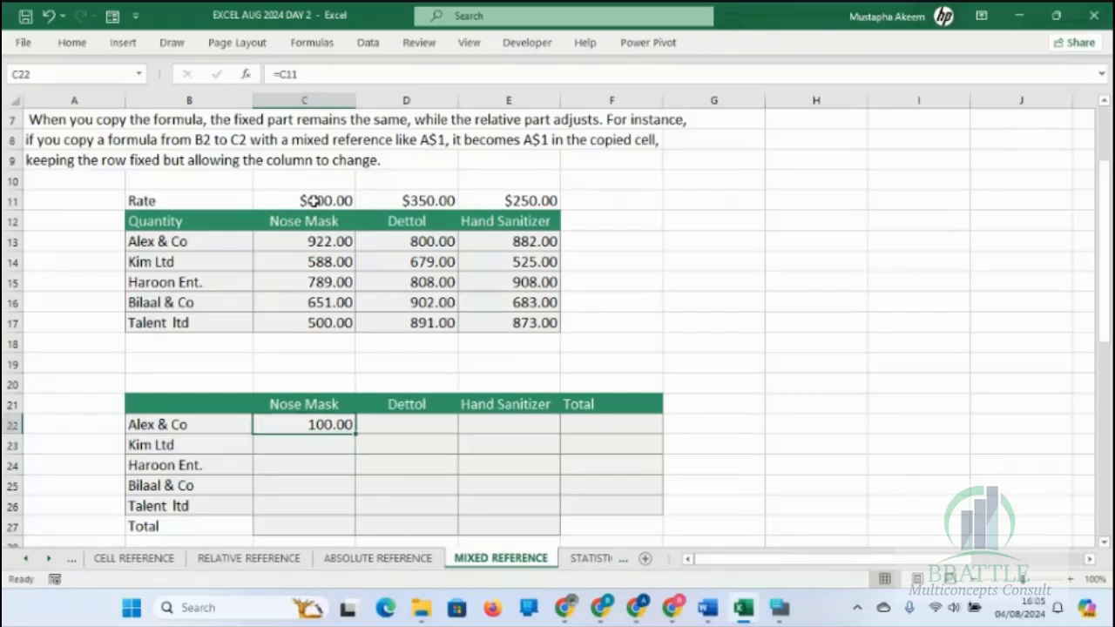
text(=)
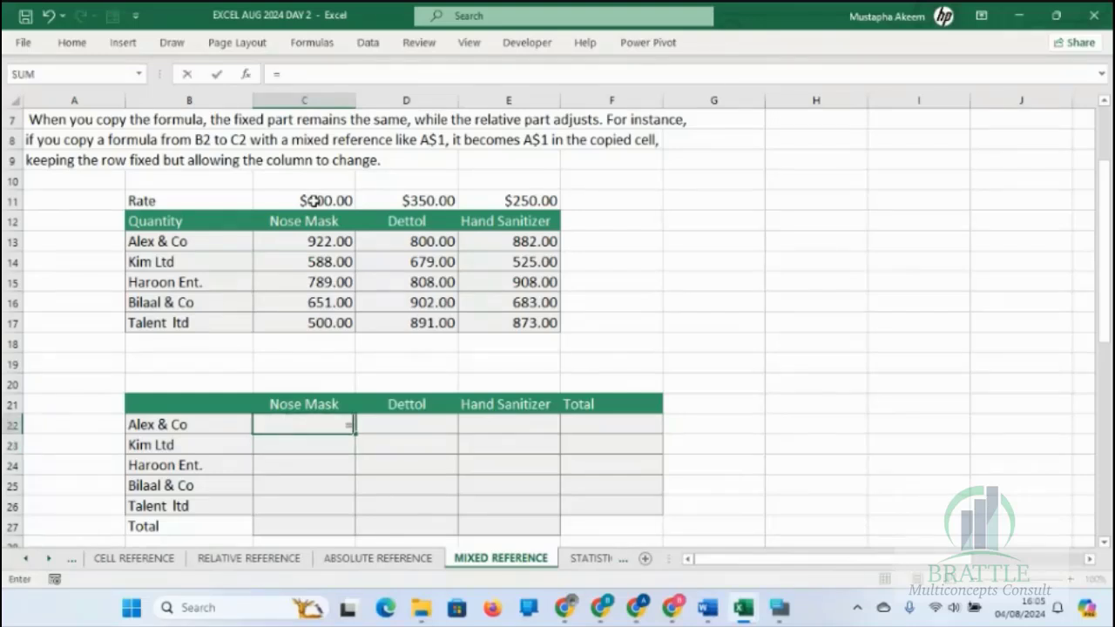
click(319, 238)
text(*)
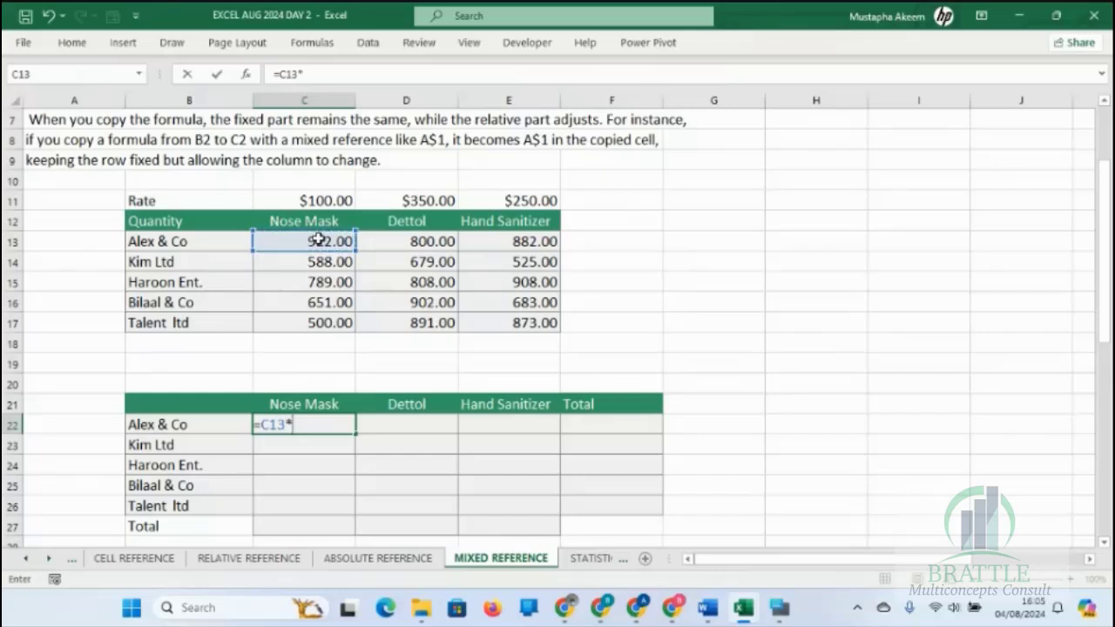
click(319, 201)
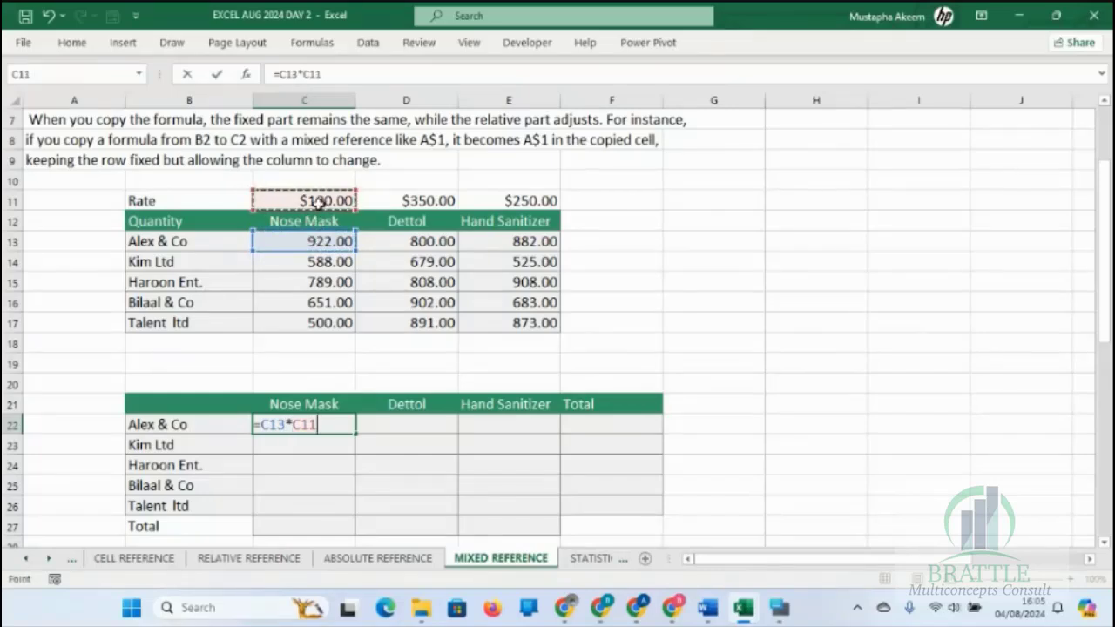
key(Return)
Step: Copy the C22 formula across to E22 and inspect the references in the Dettol and Hand Sanitizer cells
click(329, 426)
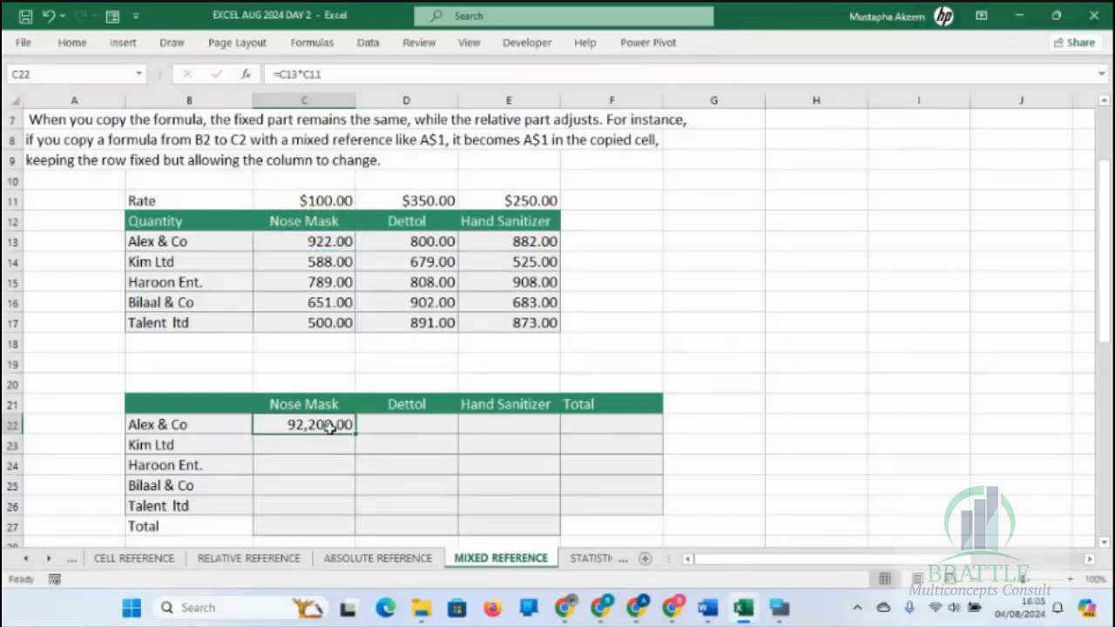
drag(357, 434, 551, 440)
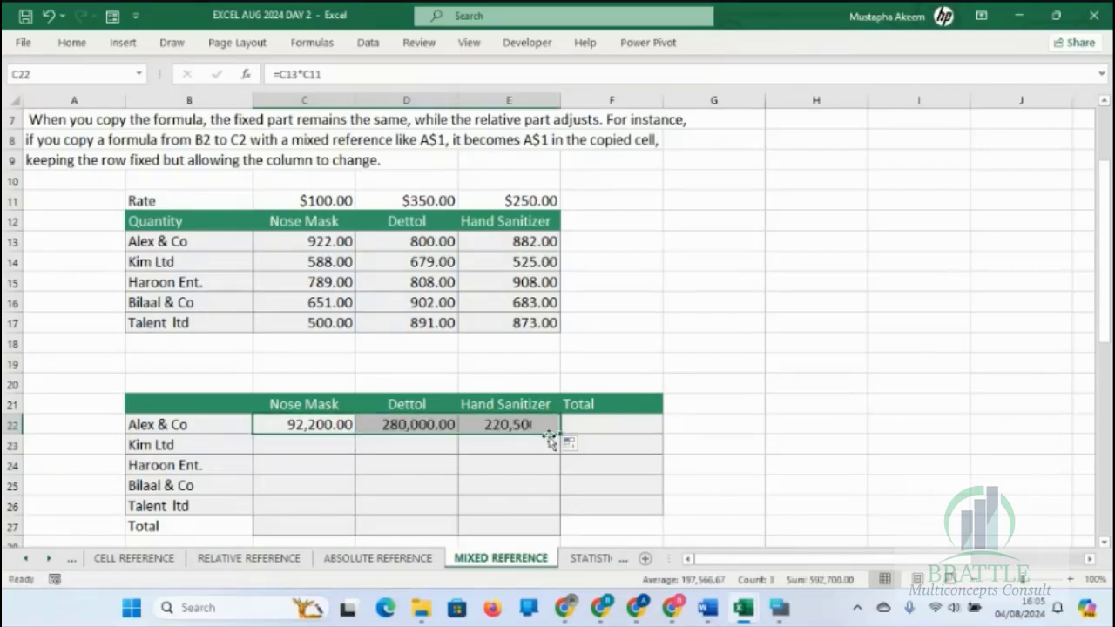
double_click(424, 426)
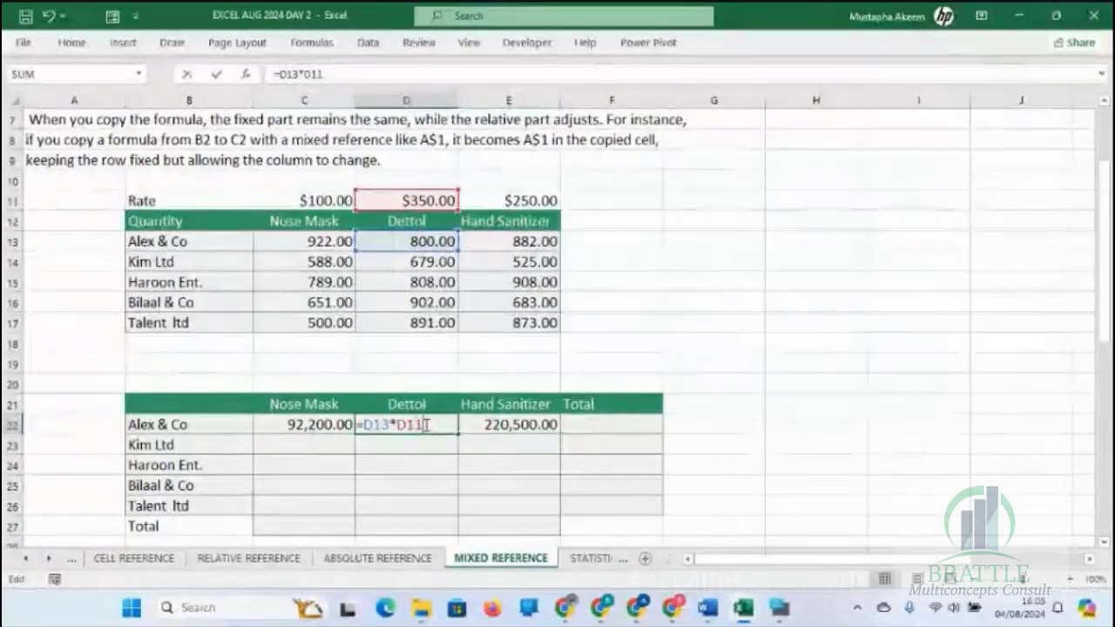
key(Escape)
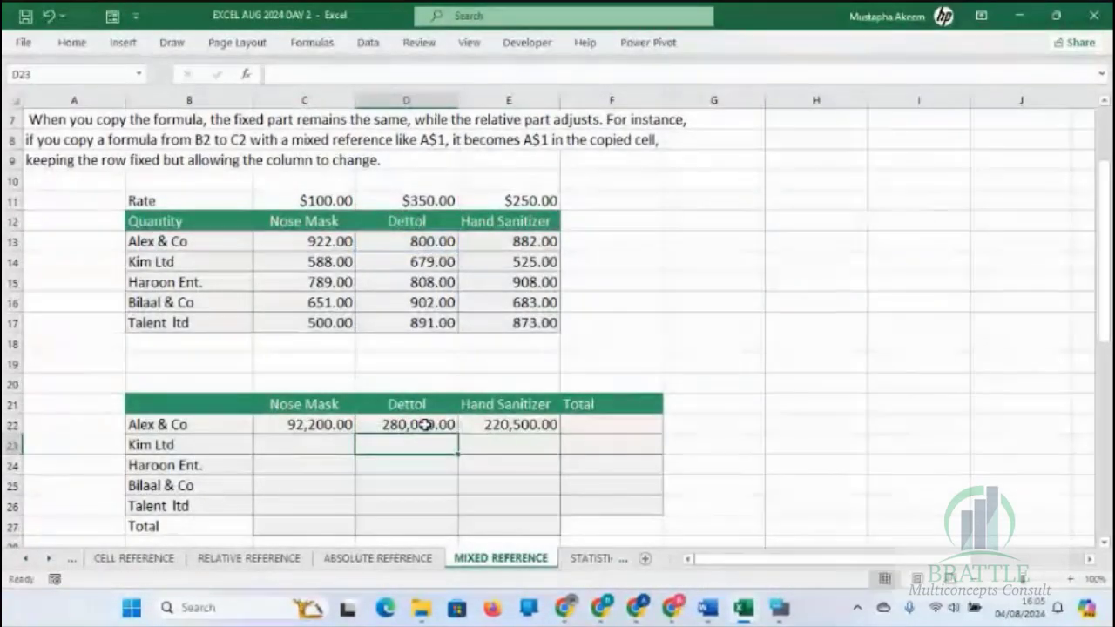
double_click(520, 426)
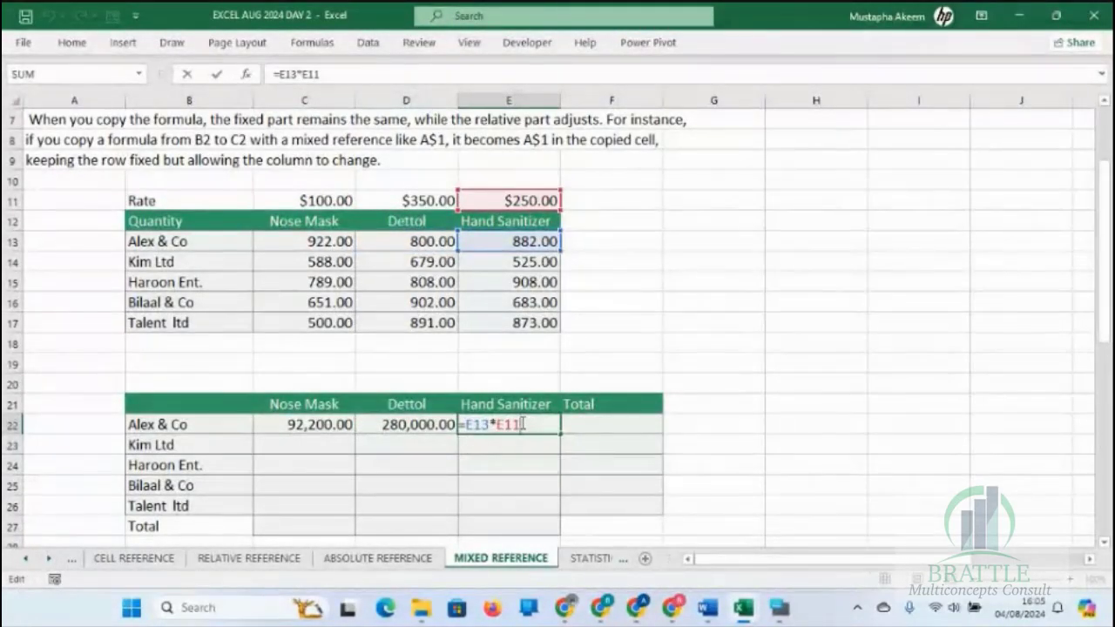
key(Escape)
Step: Try copying the C22:E22 formulas down to row 26, and inspect the references in C23 and C24
click(313, 424)
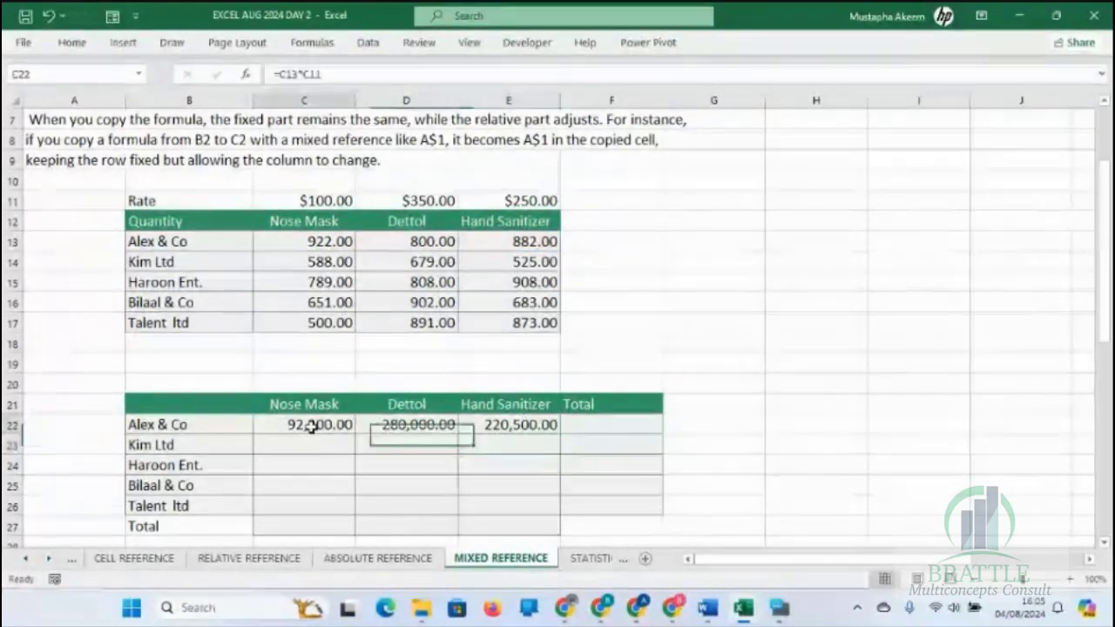
mouse_move(310, 426)
mouse_down()
mouse_move(523, 425)
mouse_move(560, 437)
mouse_move(561, 529)
mouse_move(560, 509)
mouse_up()
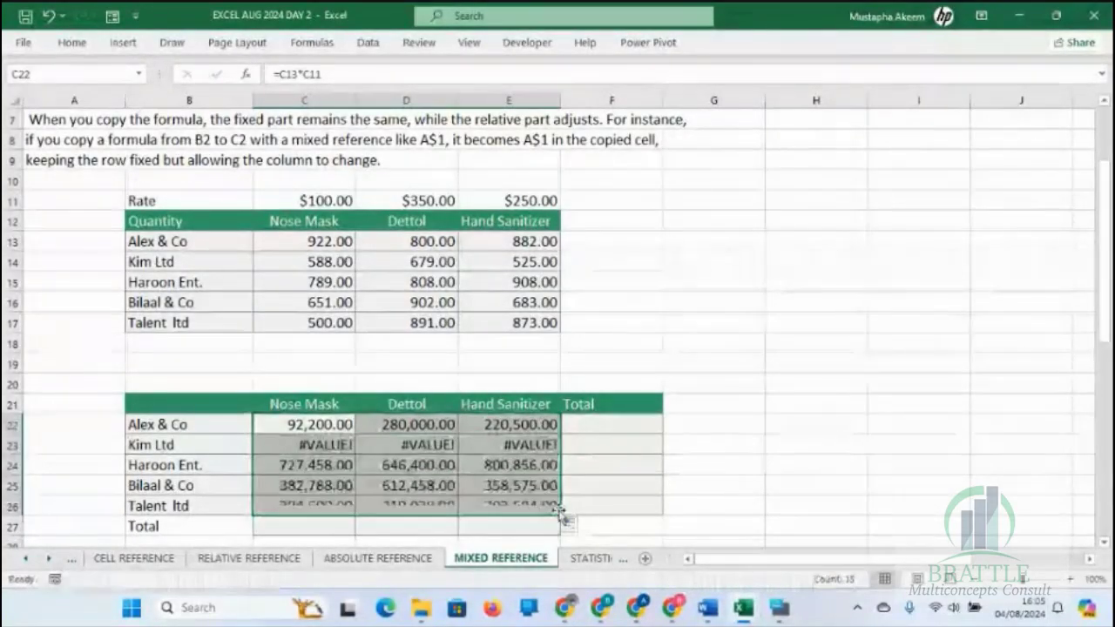
double_click(338, 447)
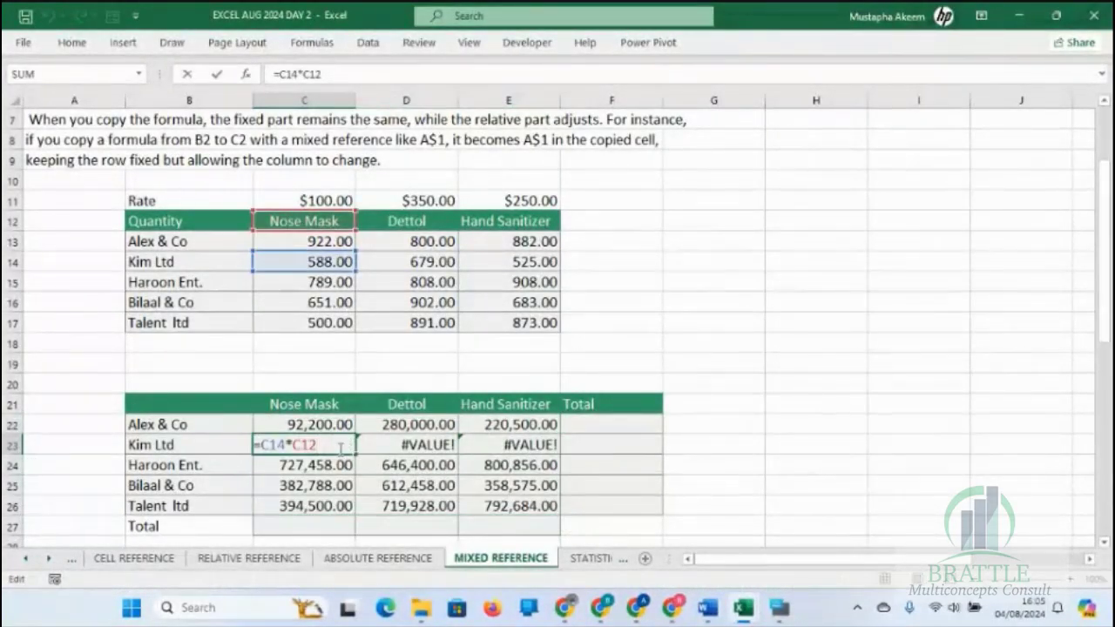
key(Return)
key(Up)
key(Up)
key(Up)
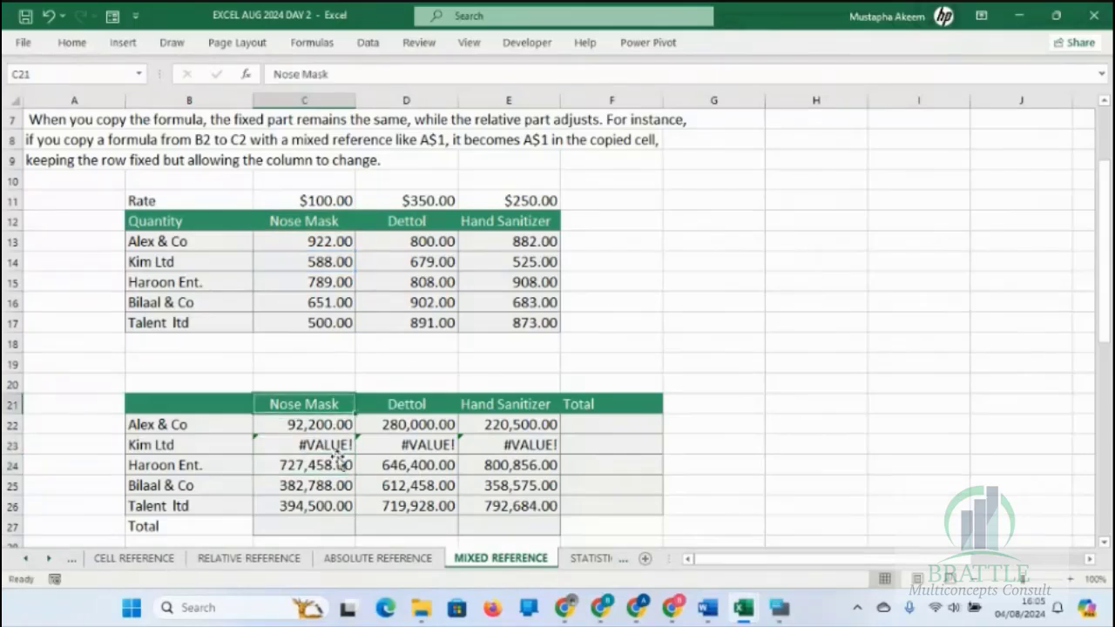
double_click(336, 466)
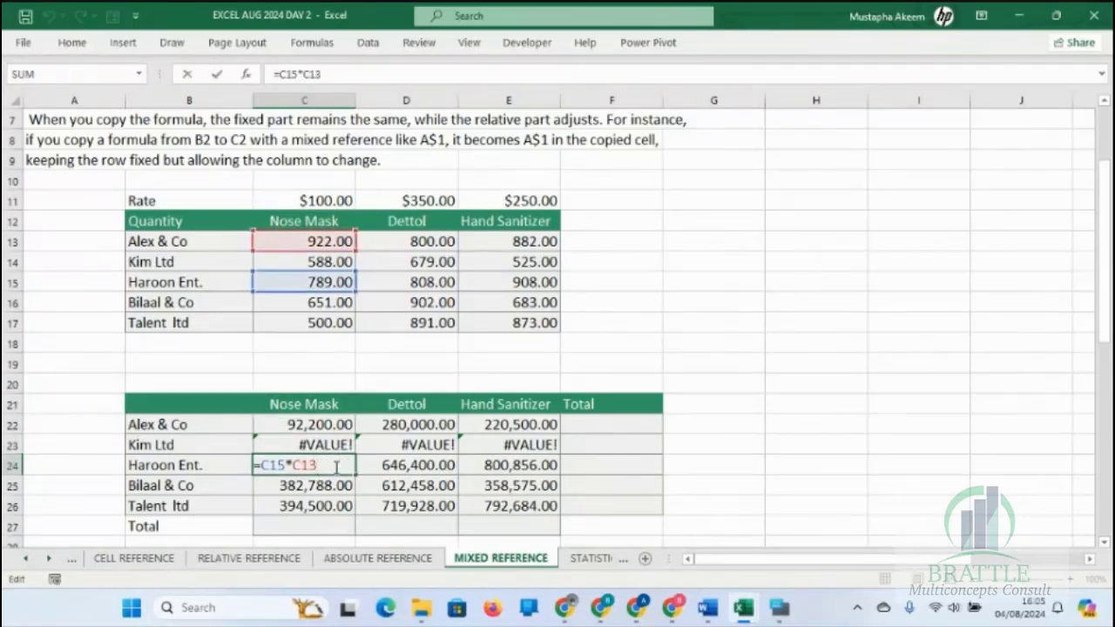
key(Return)
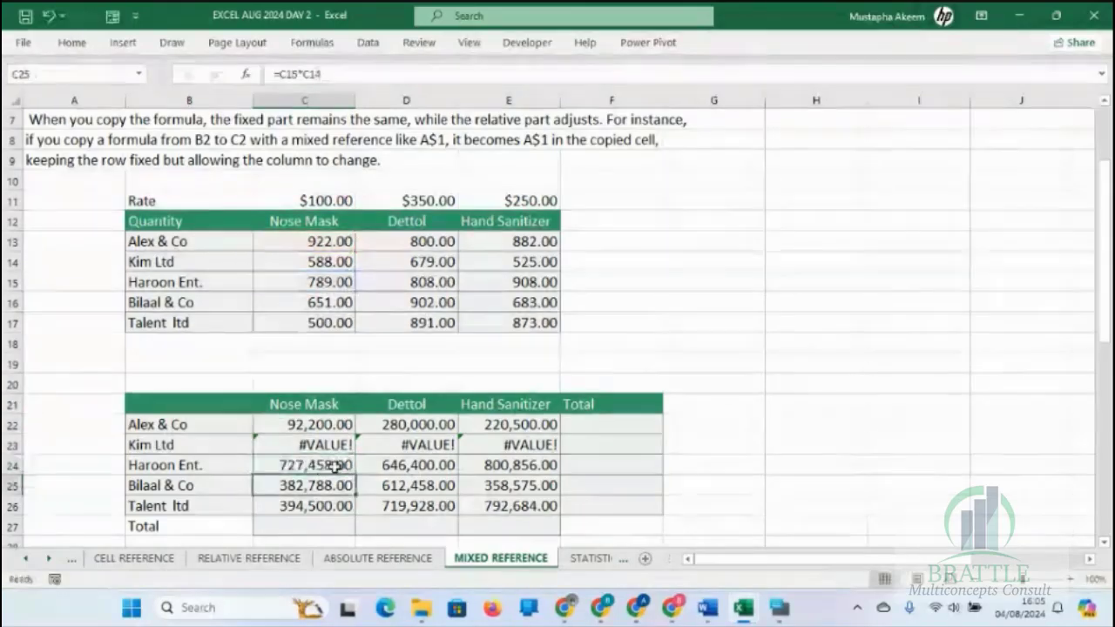
Step: Clear the copied formulas from C23:E26, keeping only the Alex & Co row
click(292, 425)
drag(293, 444, 539, 512)
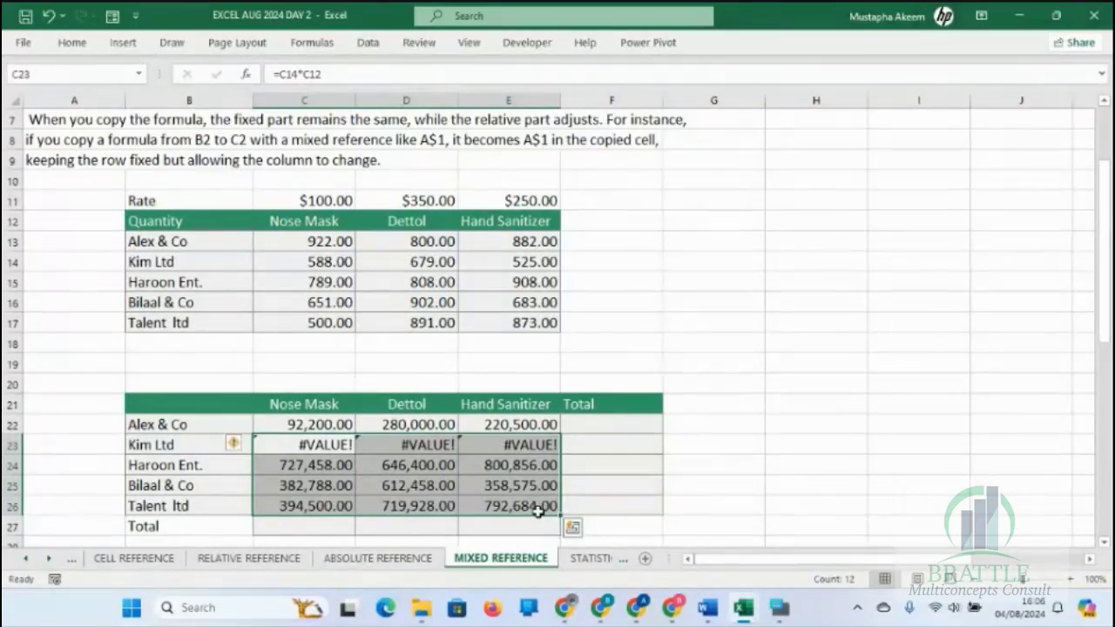
key(Delete)
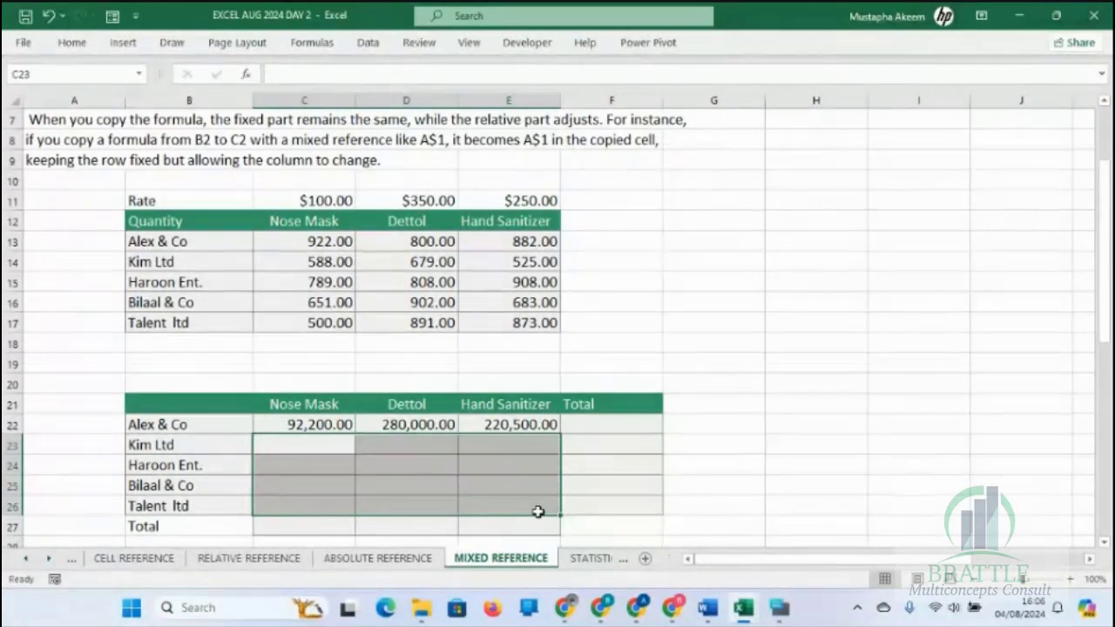
Step: Review the Nose Mask rate in C11 and the Alex & Co formulas in C22, D22 and E22
click(324, 425)
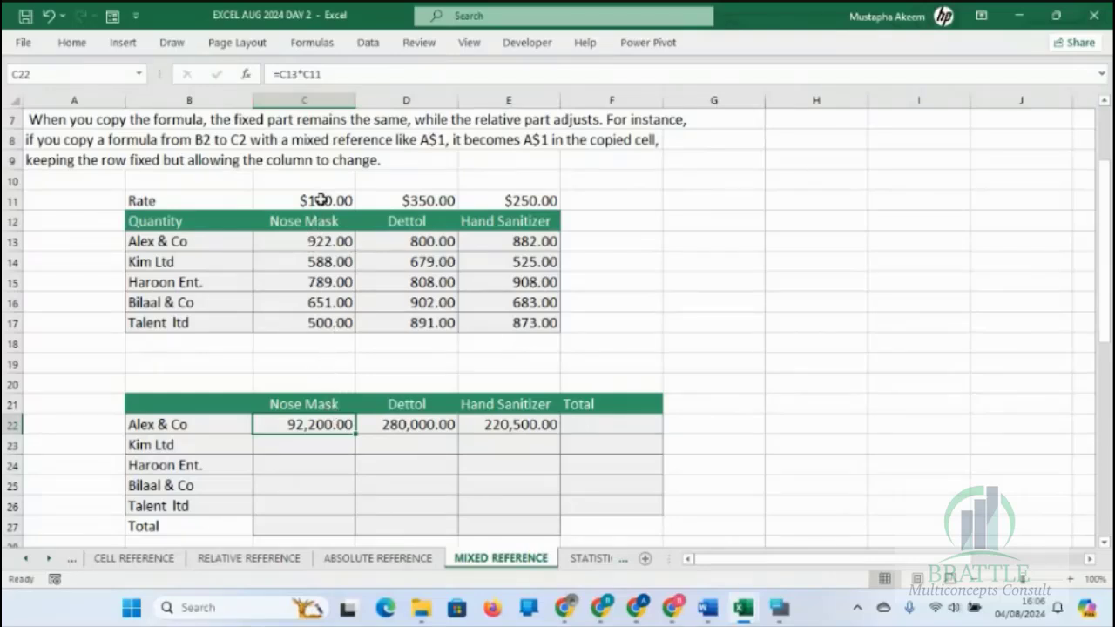
click(322, 200)
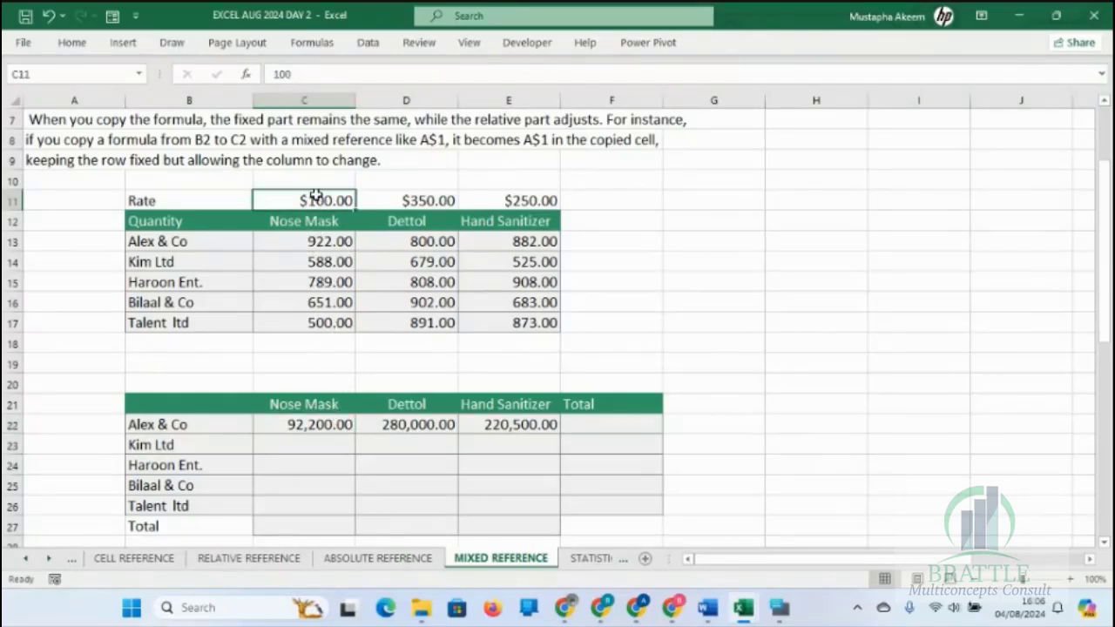
click(393, 421)
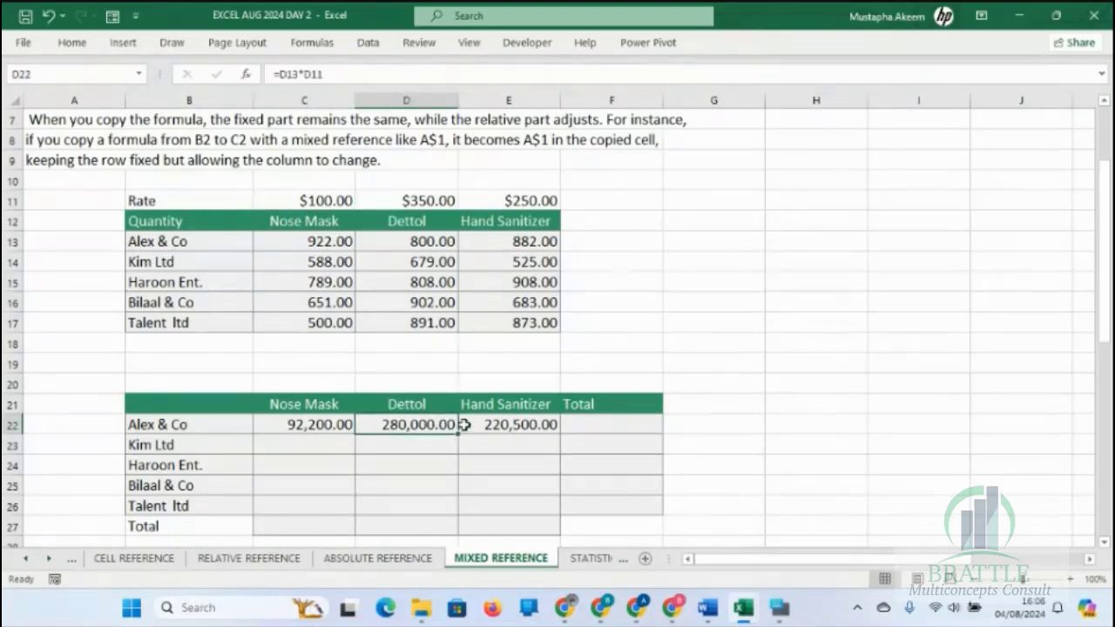
click(522, 423)
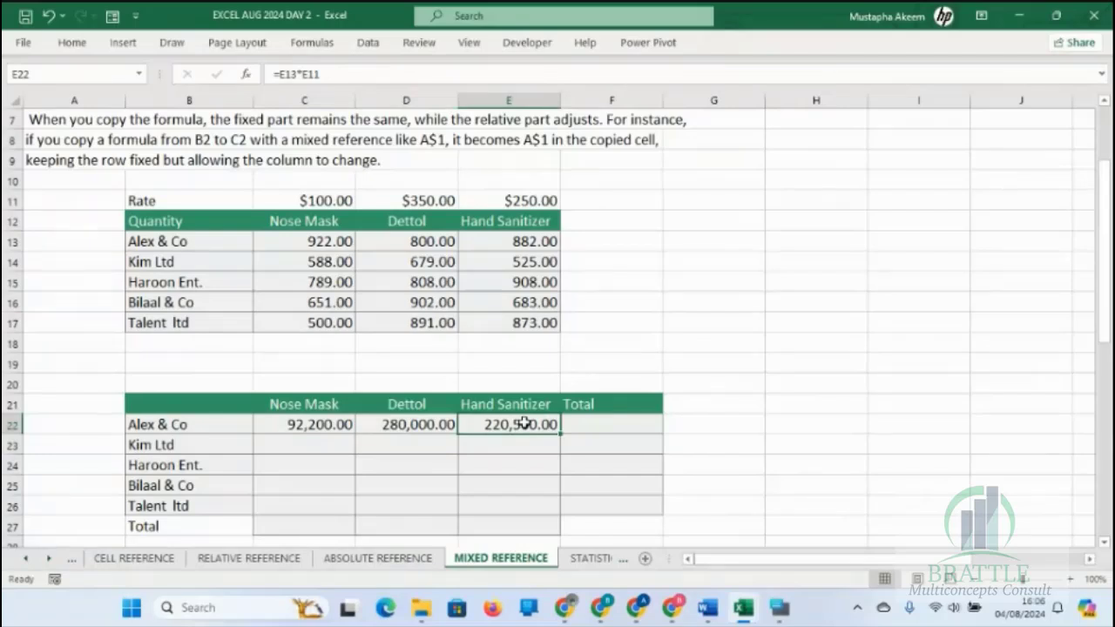
Step: Highlight the product columns C to E and check the Nose Mask rate in C11
click(318, 101)
click(378, 102)
shift+click(470, 101)
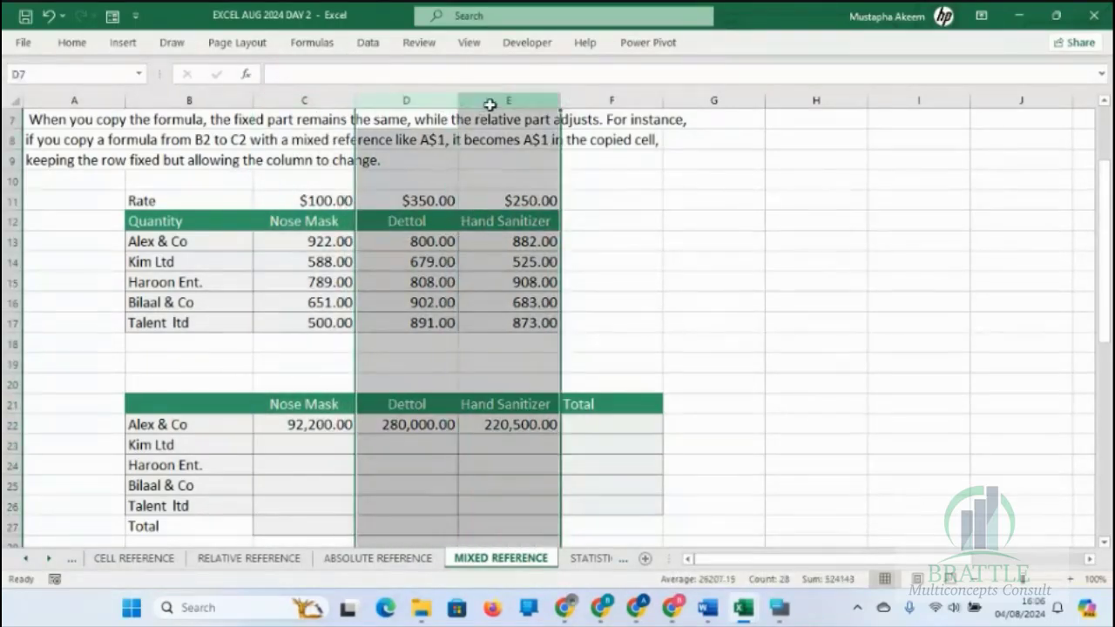
click(489, 101)
drag(310, 100, 494, 108)
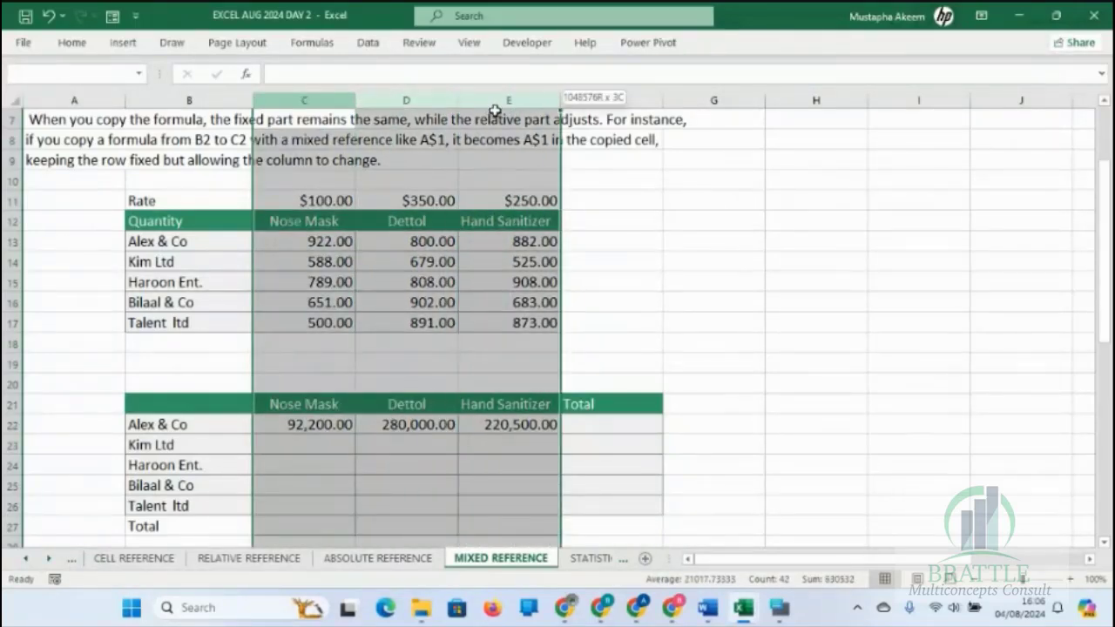
mouse_move(311, 202)
mouse_down()
mouse_move(311, 261)
mouse_move(311, 202)
mouse_up()
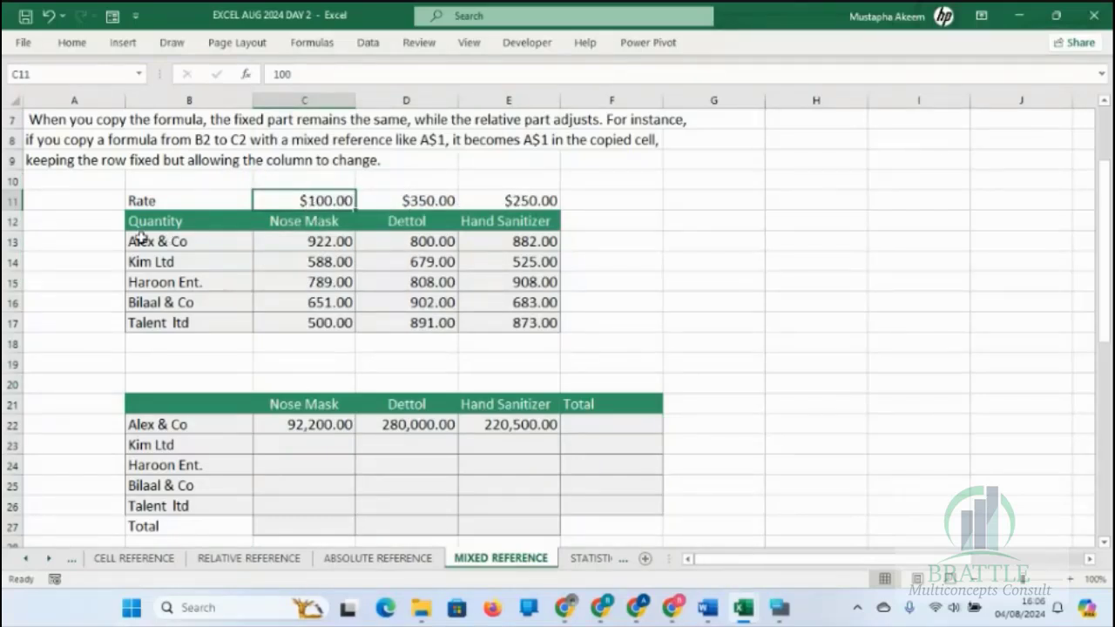
Step: Try copying the C22 formula down to C23, and inspect its references against the rate in row 11
click(327, 424)
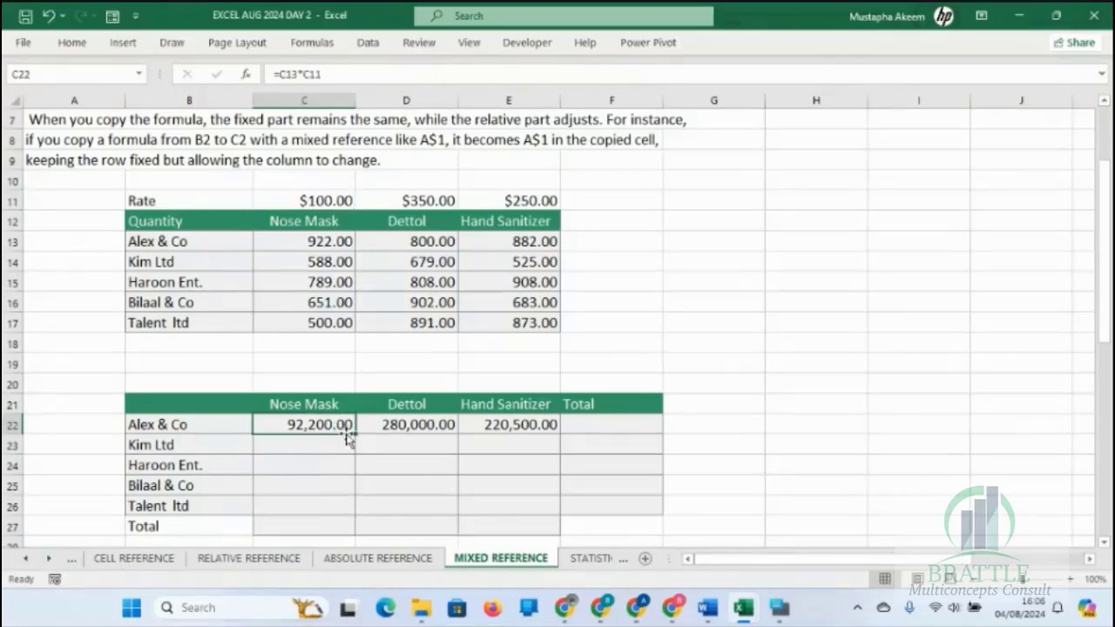
drag(354, 432, 355, 451)
click(326, 445)
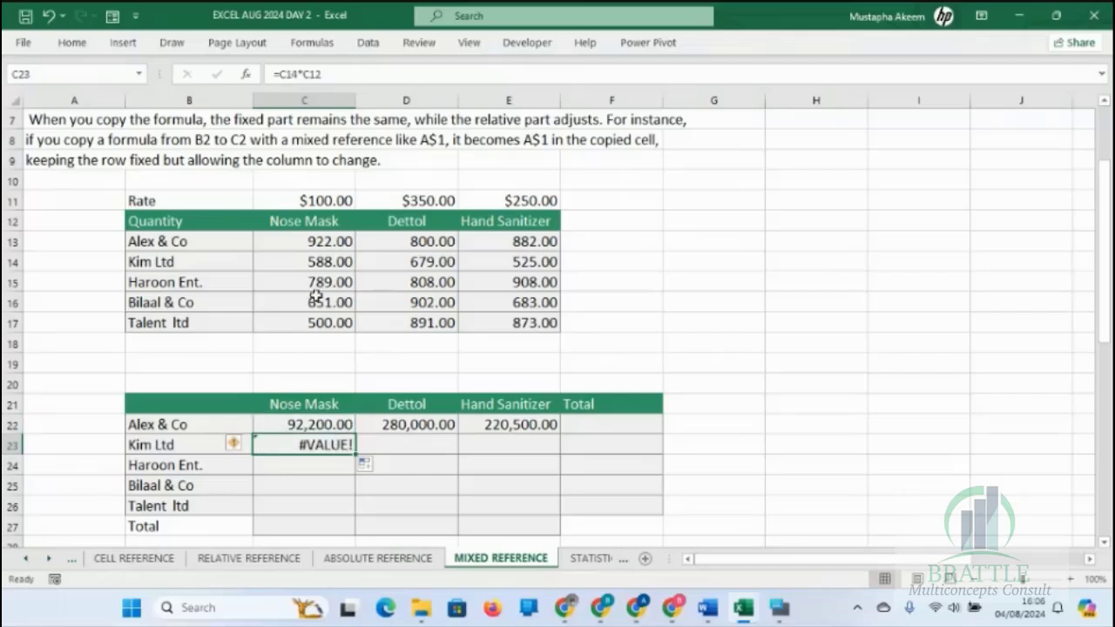
click(324, 75)
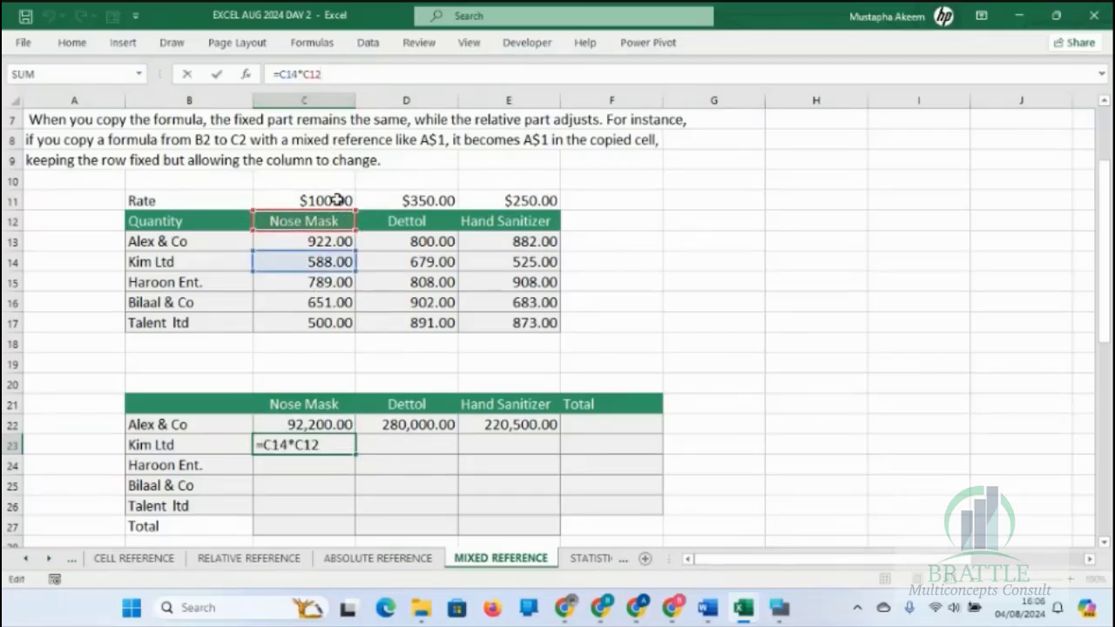
click(337, 201)
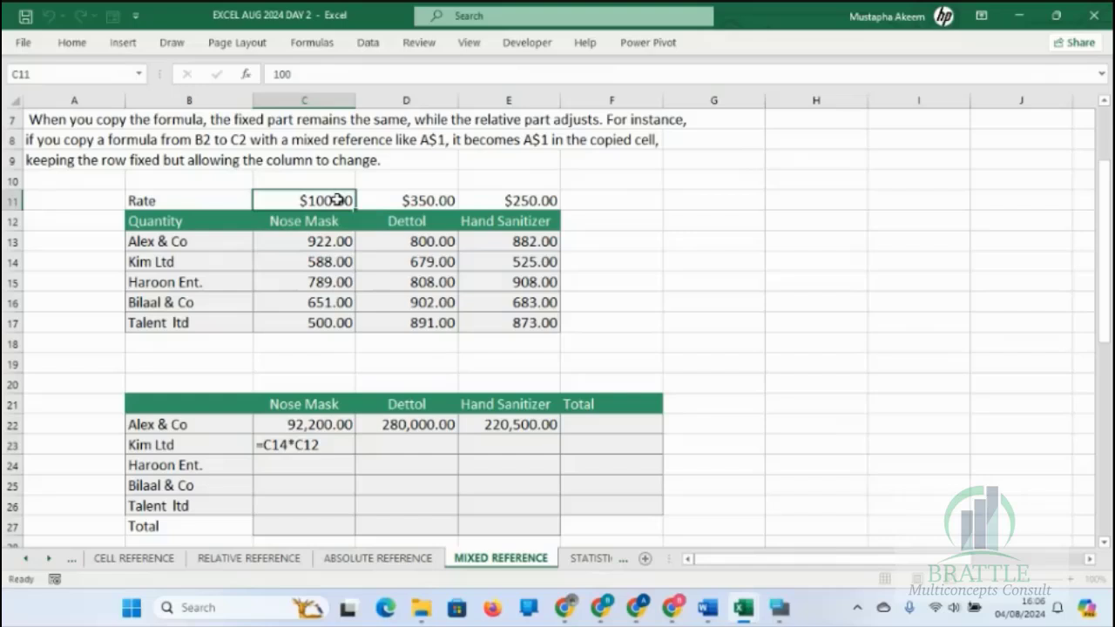
click(5, 200)
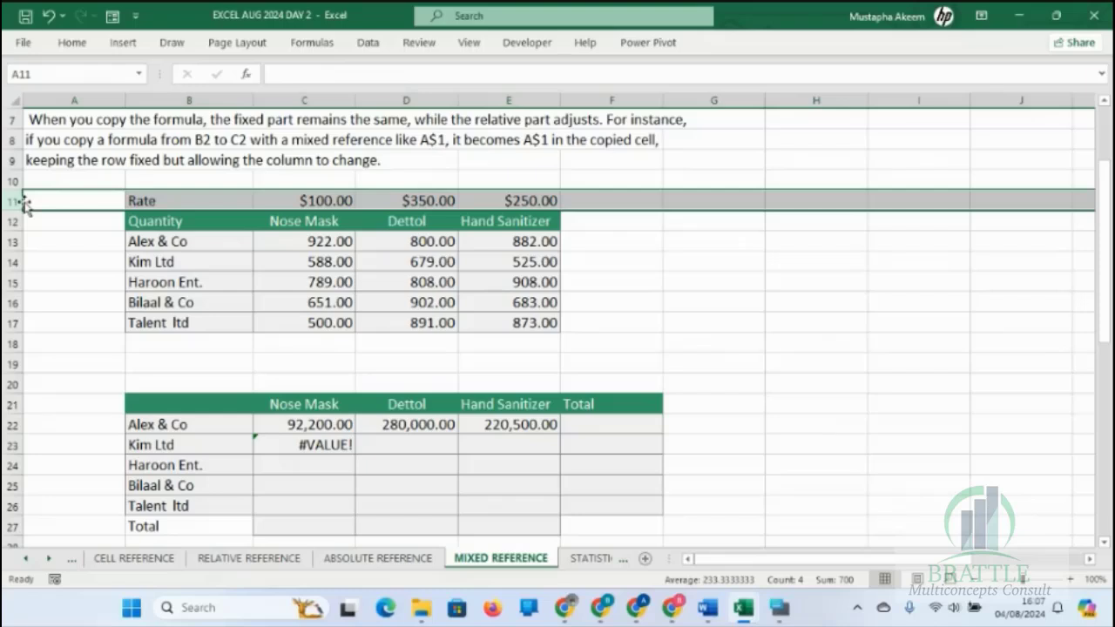
Step: Change the C22 formula to =C13*C$11 and copy it down and across through E26
click(334, 423)
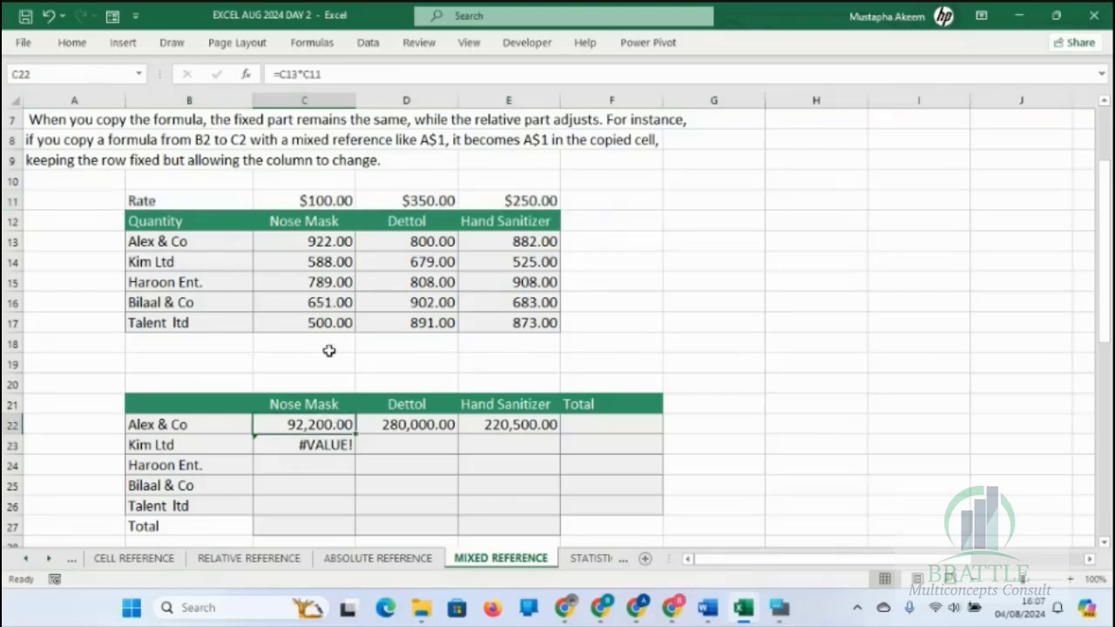
click(312, 75)
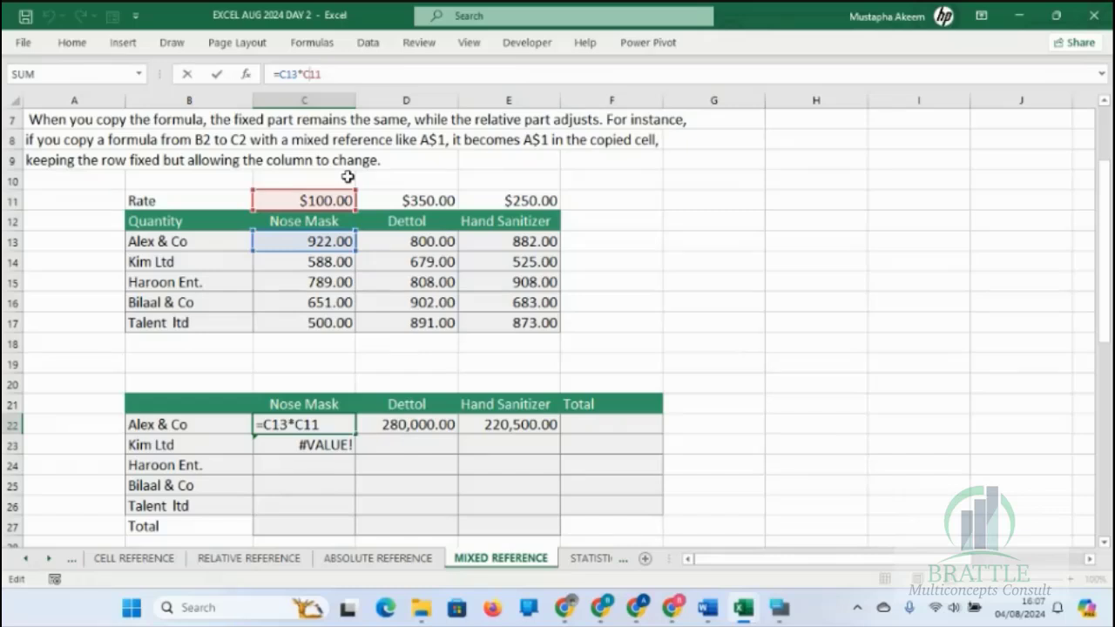
text(4)
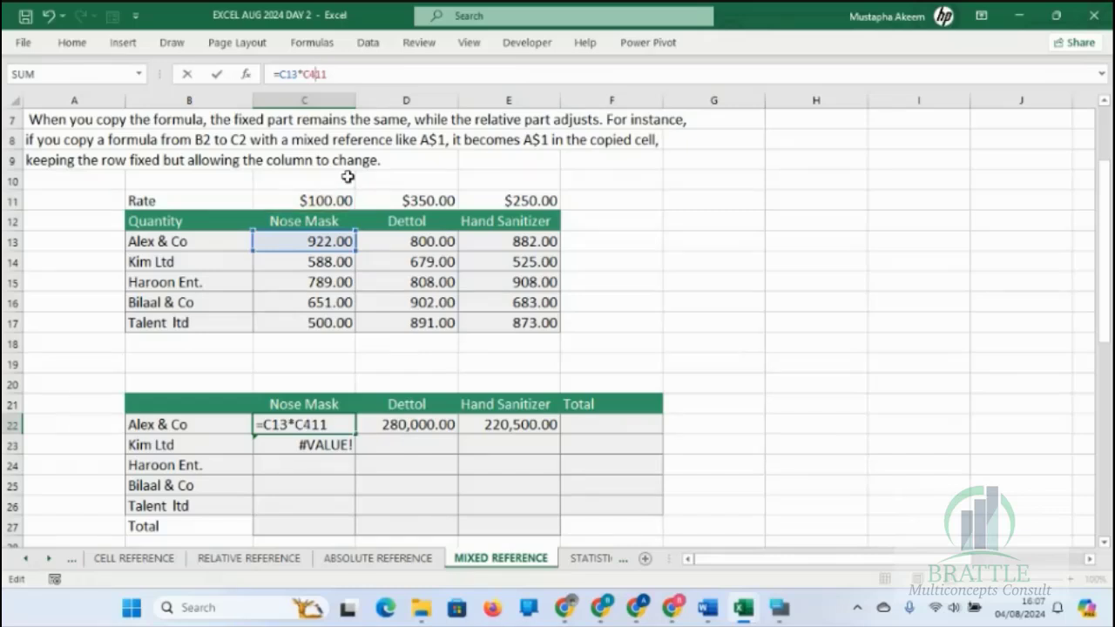
key(BackSpace)
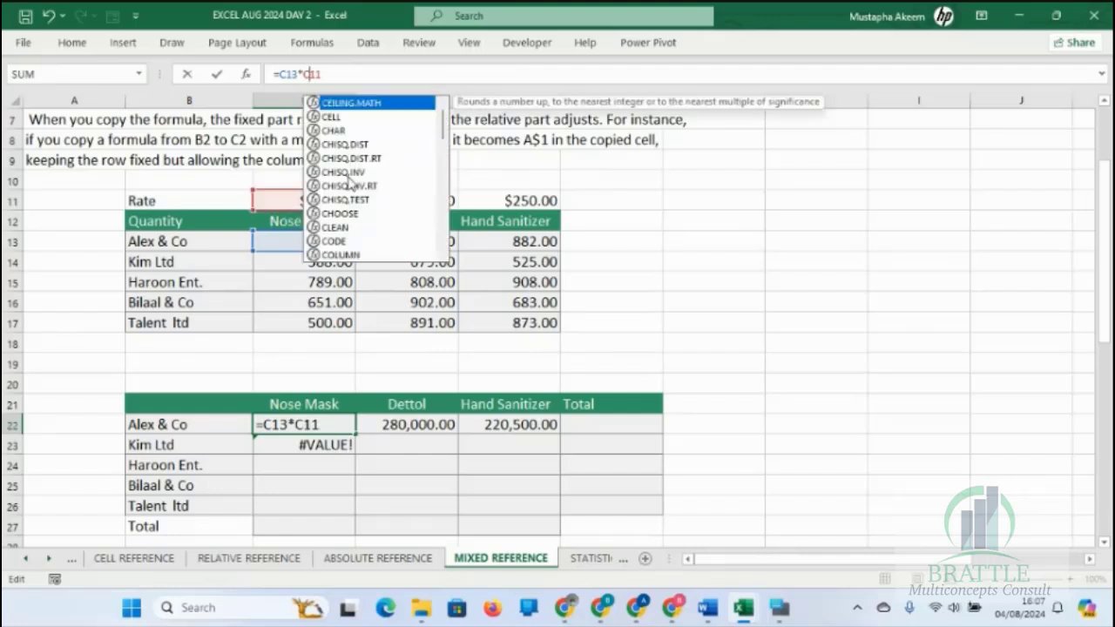
text($)
key(Return)
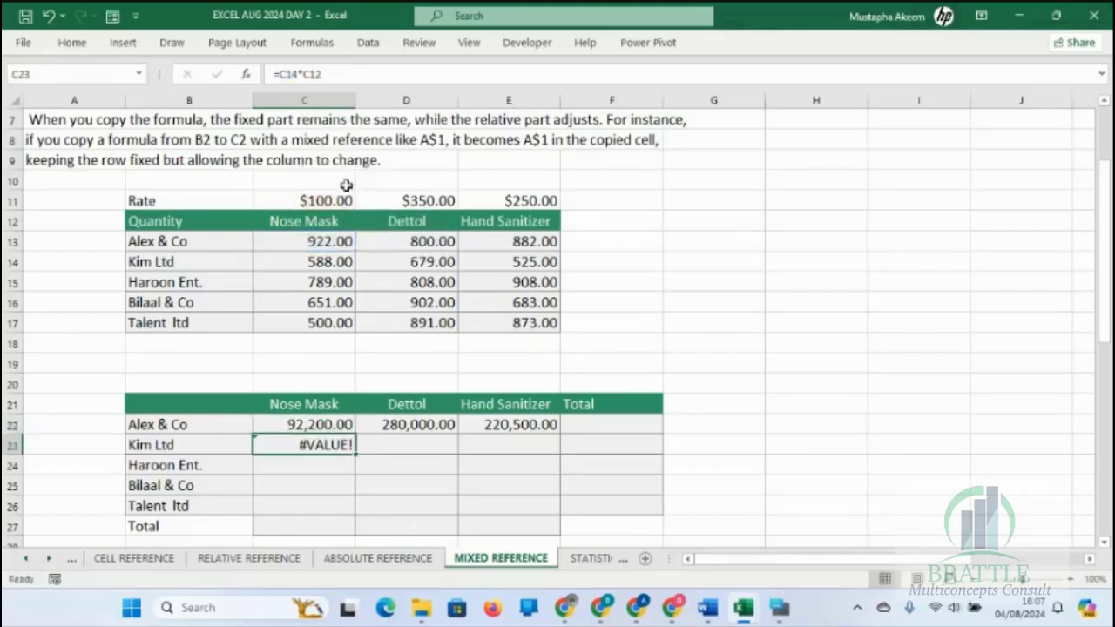
click(348, 424)
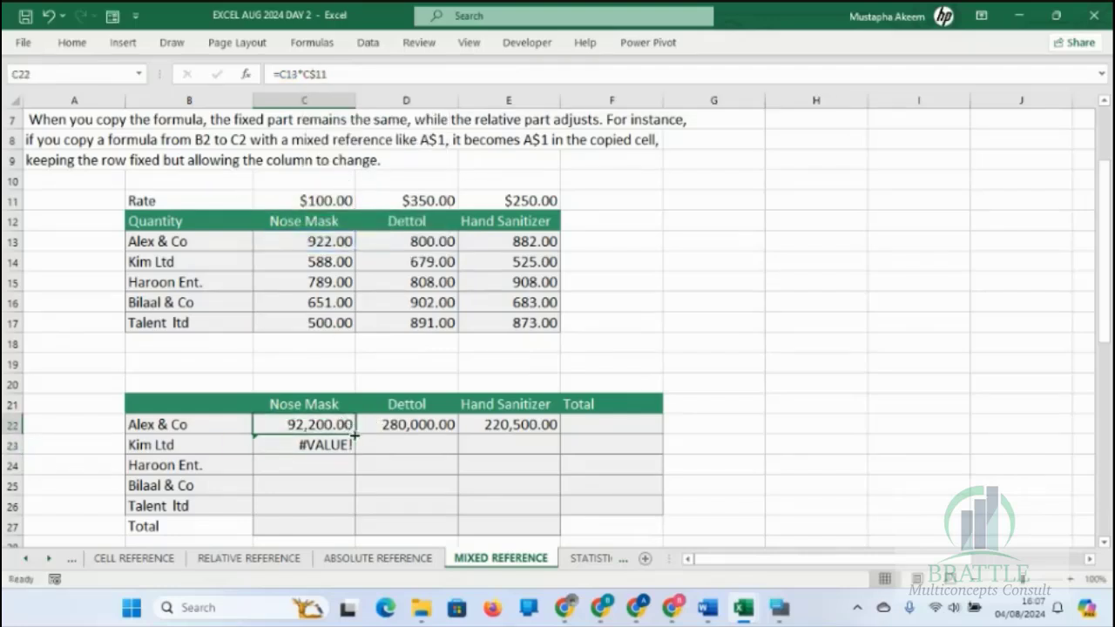
drag(355, 435, 555, 505)
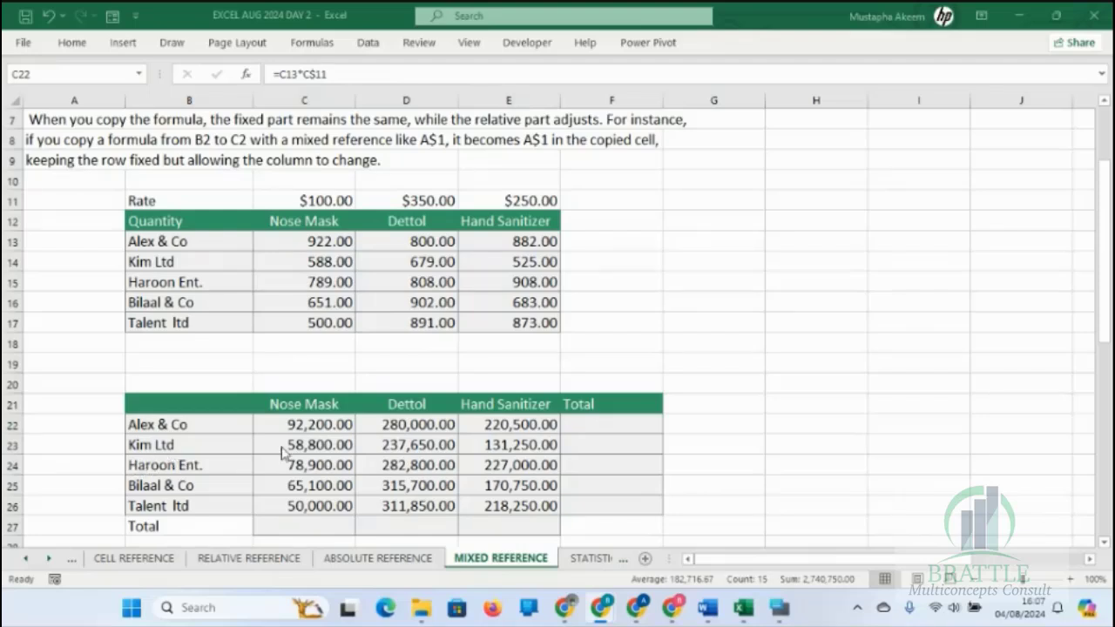
Step: Undo the formula copies and the row lock until only the =C13*C11 formula in C22 remains
click(303, 432)
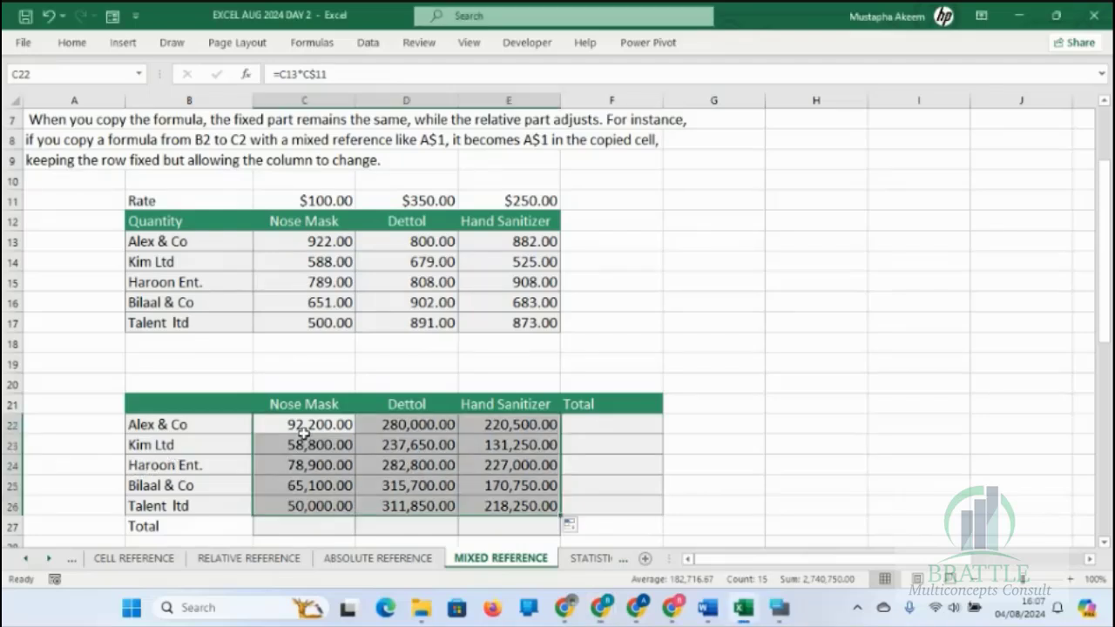
key(ctrl+z)
key(ctrl+z)
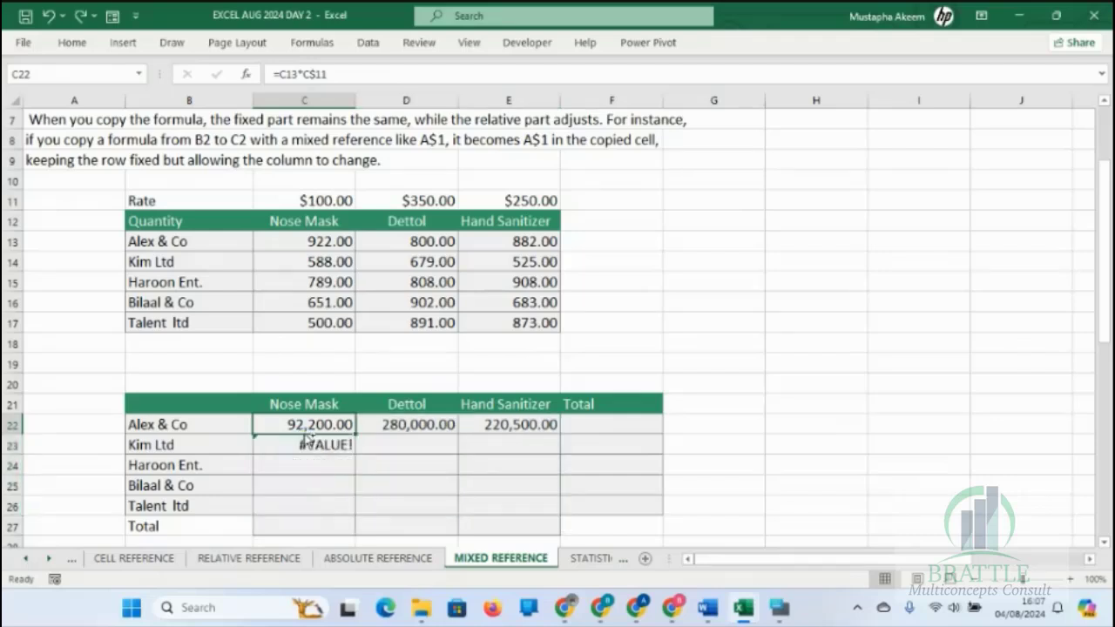
key(ctrl+y)
key(ctrl+y)
key(ctrl+z)
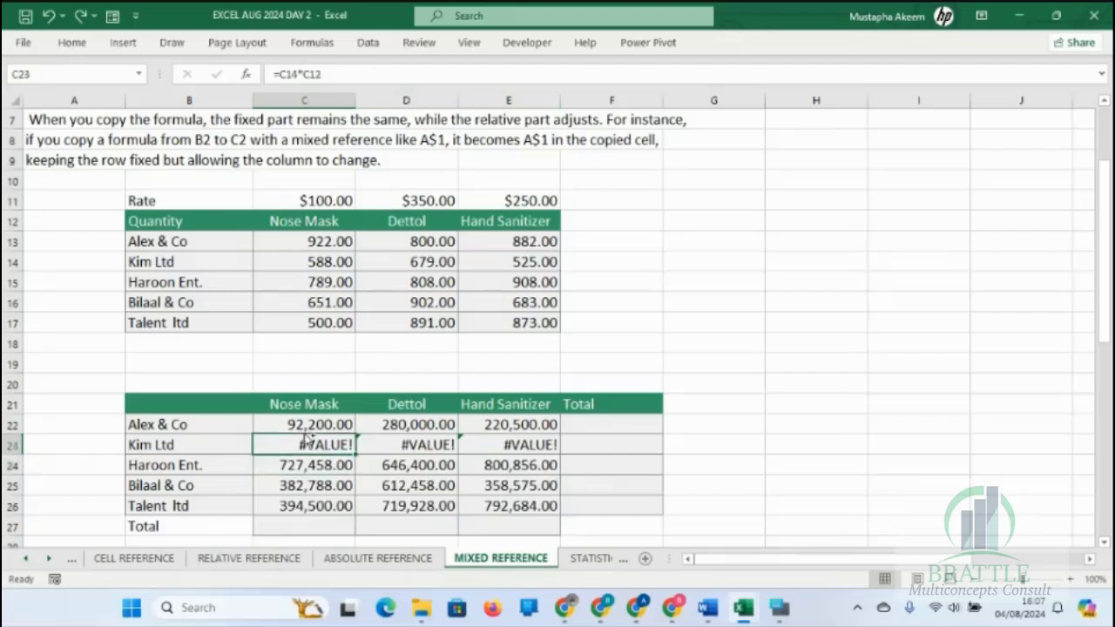
key(ctrl+z)
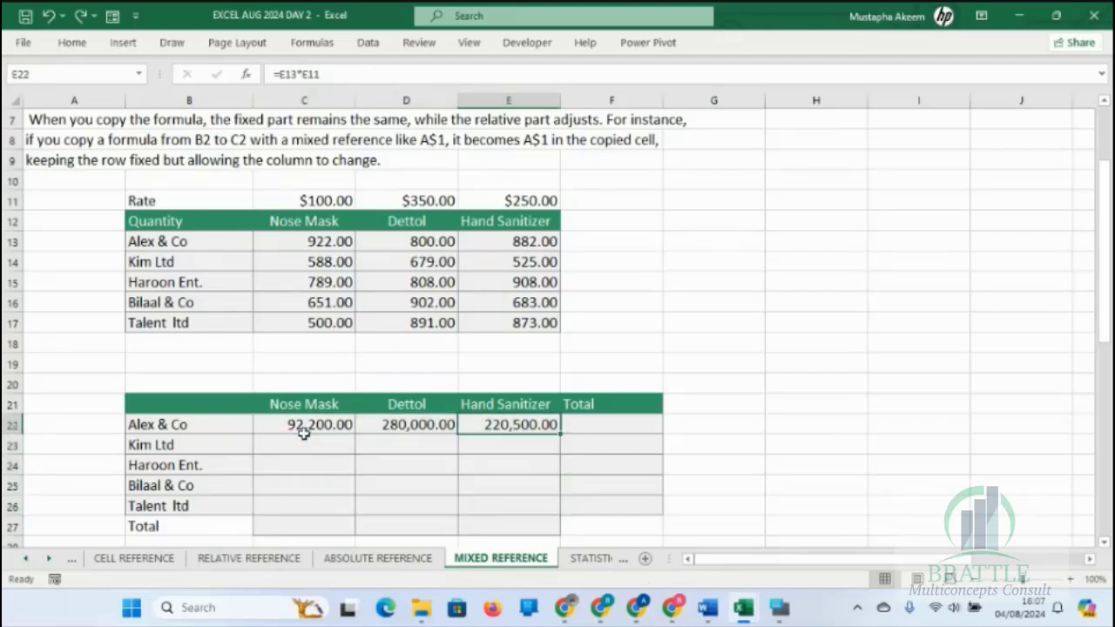
key(ctrl+z)
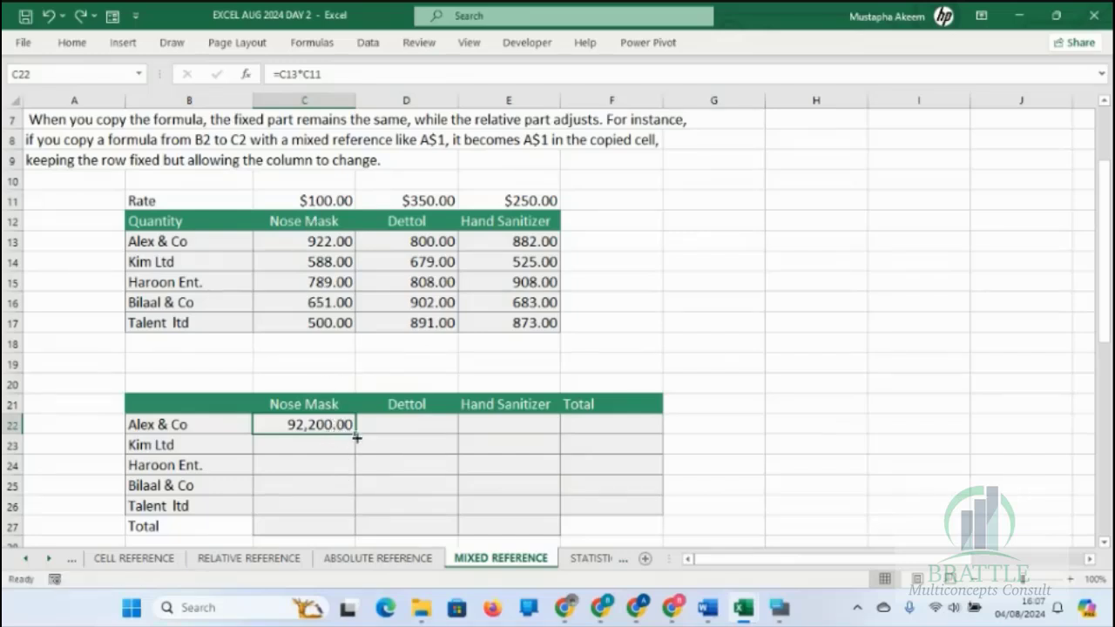
Step: Try copying the unlocked C22 formula down to C26, and clear the copies from C23:C26
drag(356, 438, 356, 510)
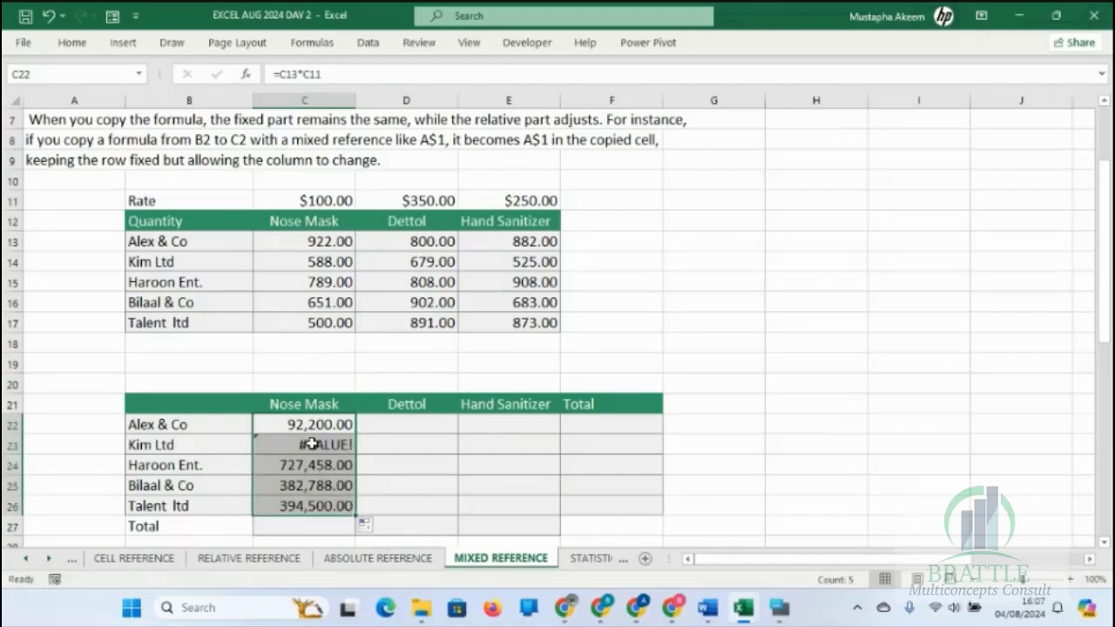
drag(312, 444, 315, 506)
key(Delete)
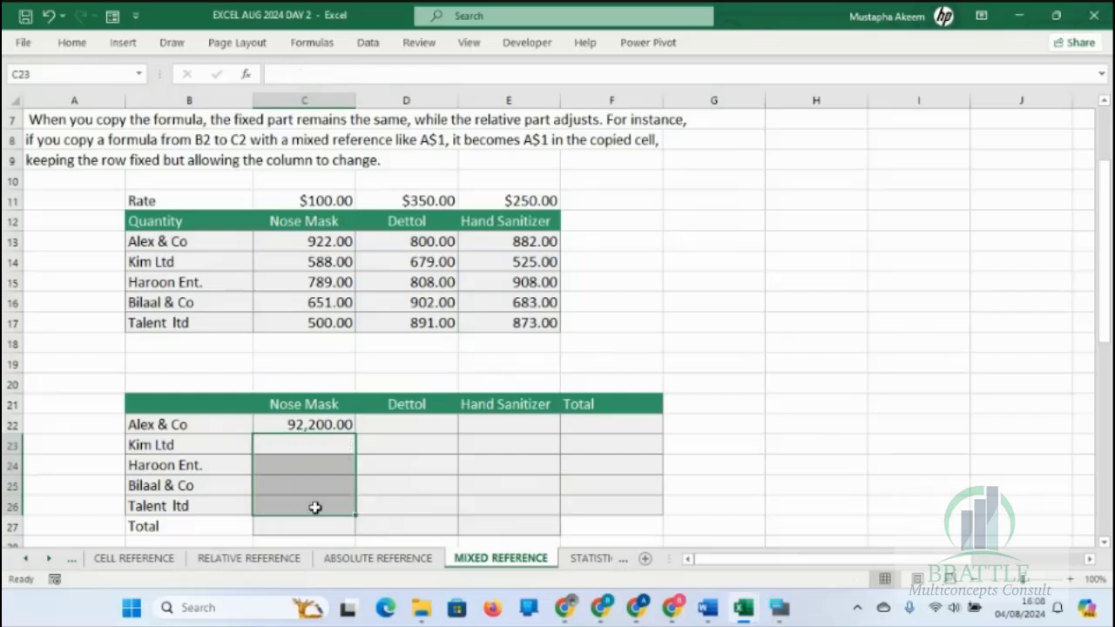
Step: Lock the rate row 11 in the C22 formula, making it =C13*C$11
click(312, 199)
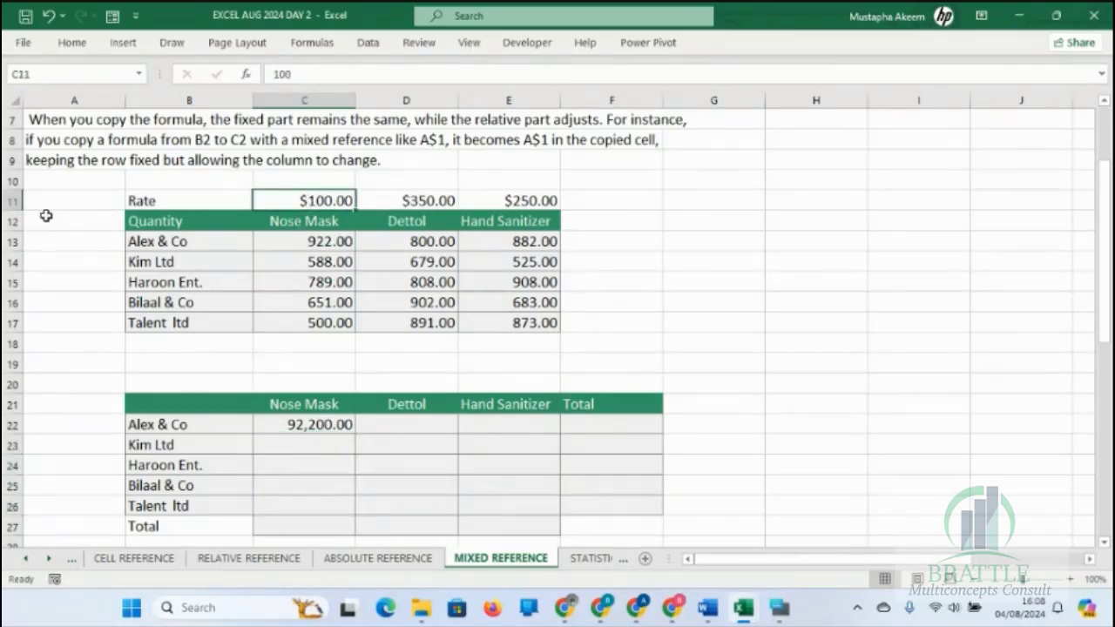
click(10, 201)
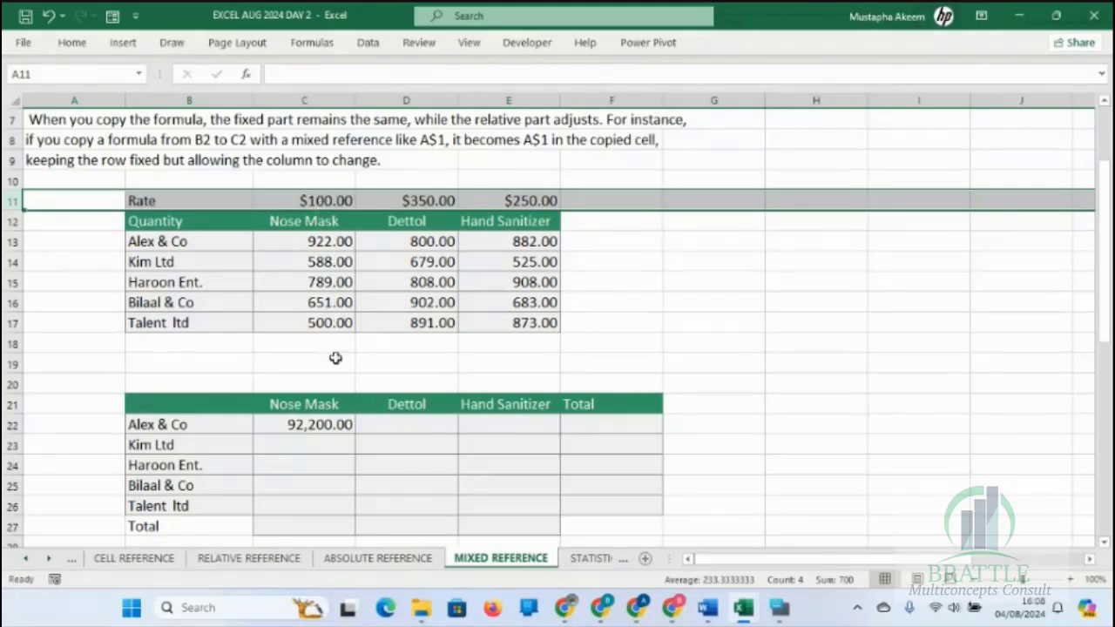
click(331, 427)
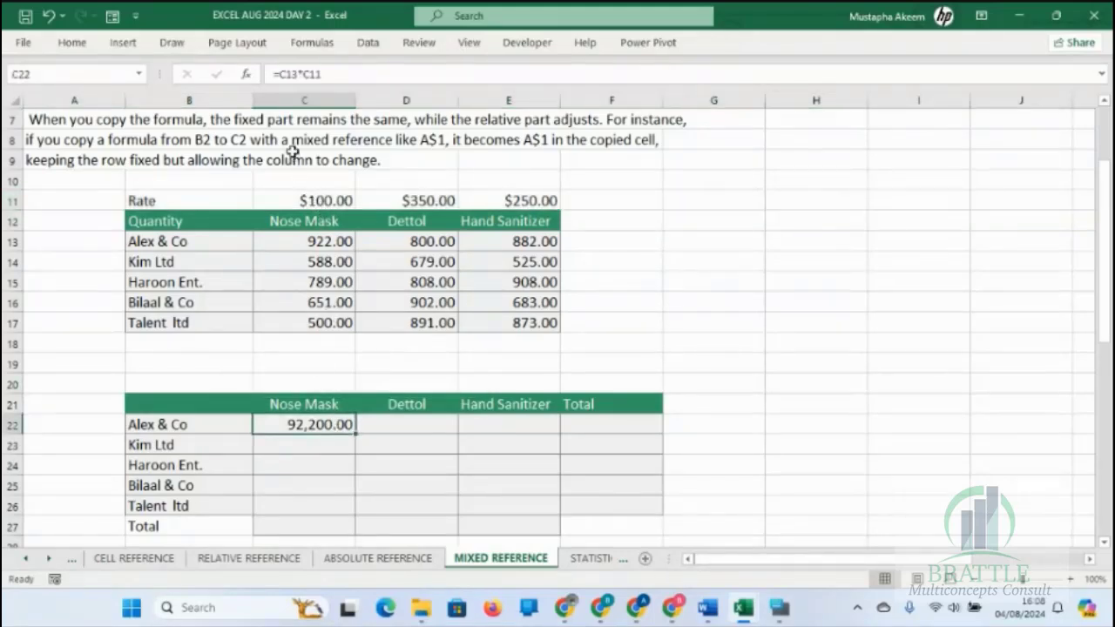
click(311, 77)
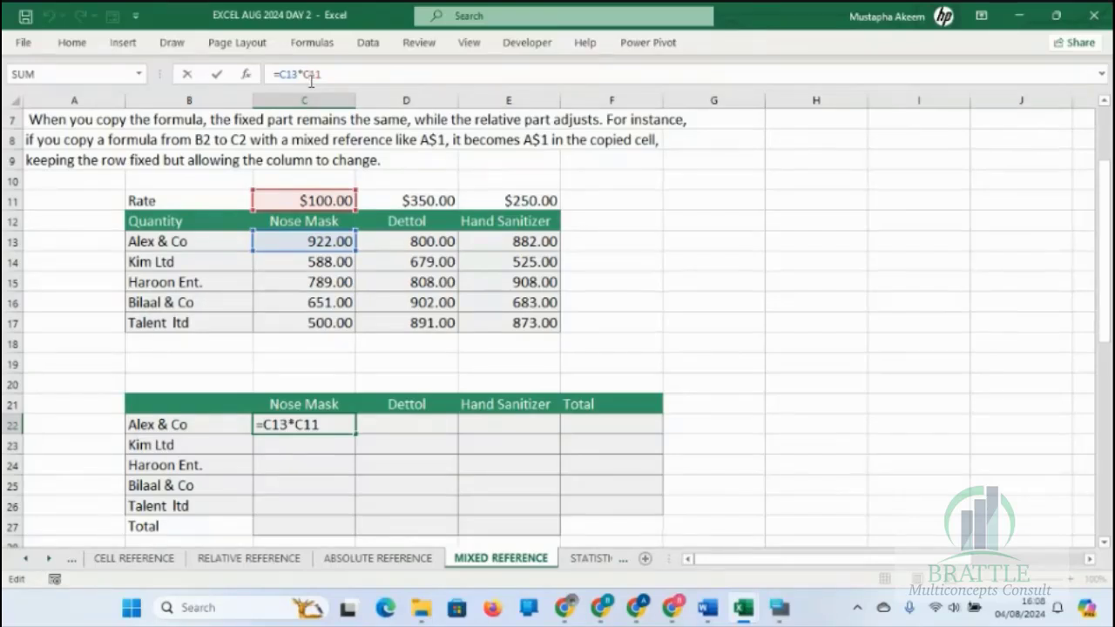
text($)
key(Return)
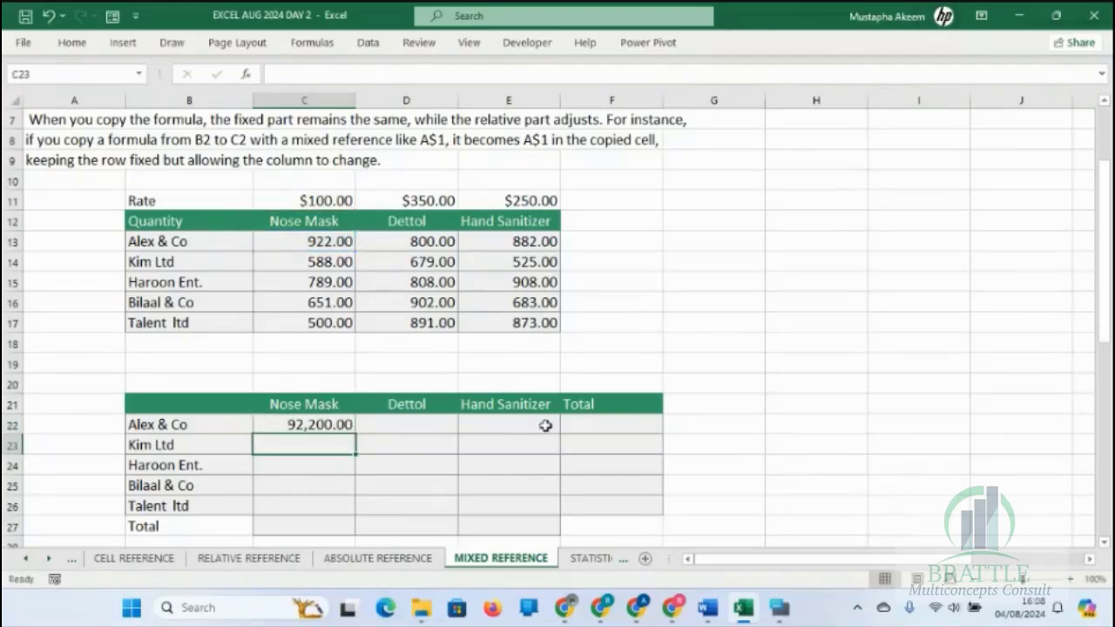
Step: Remove the row lock from the rate reference in C22 and reapply C$11 by cycling through the reference types
click(345, 425)
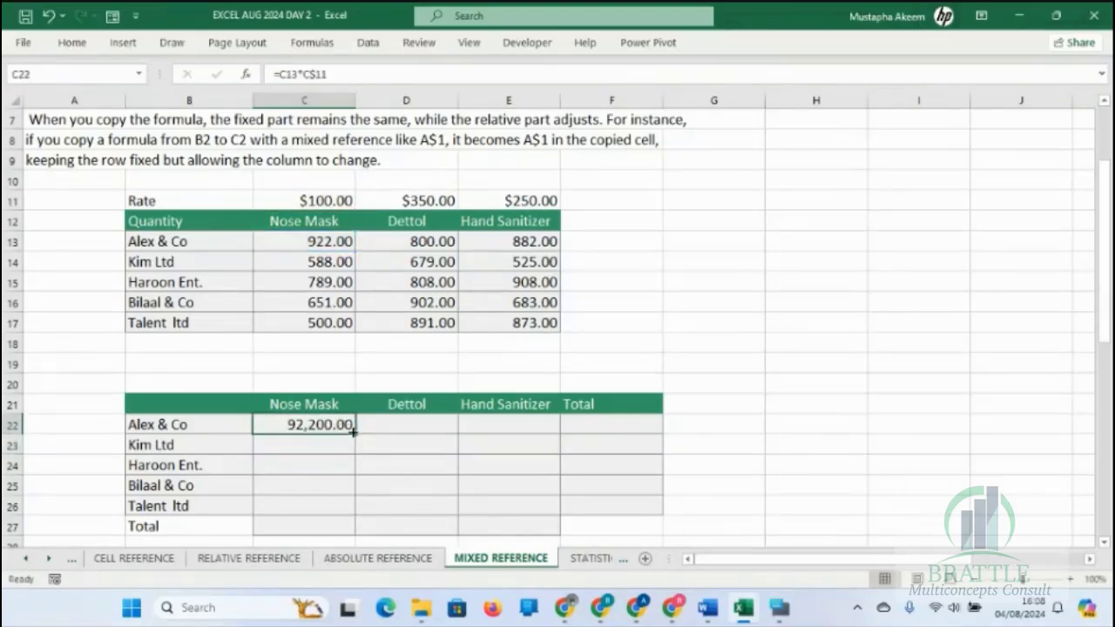
click(318, 75)
key(BackSpace)
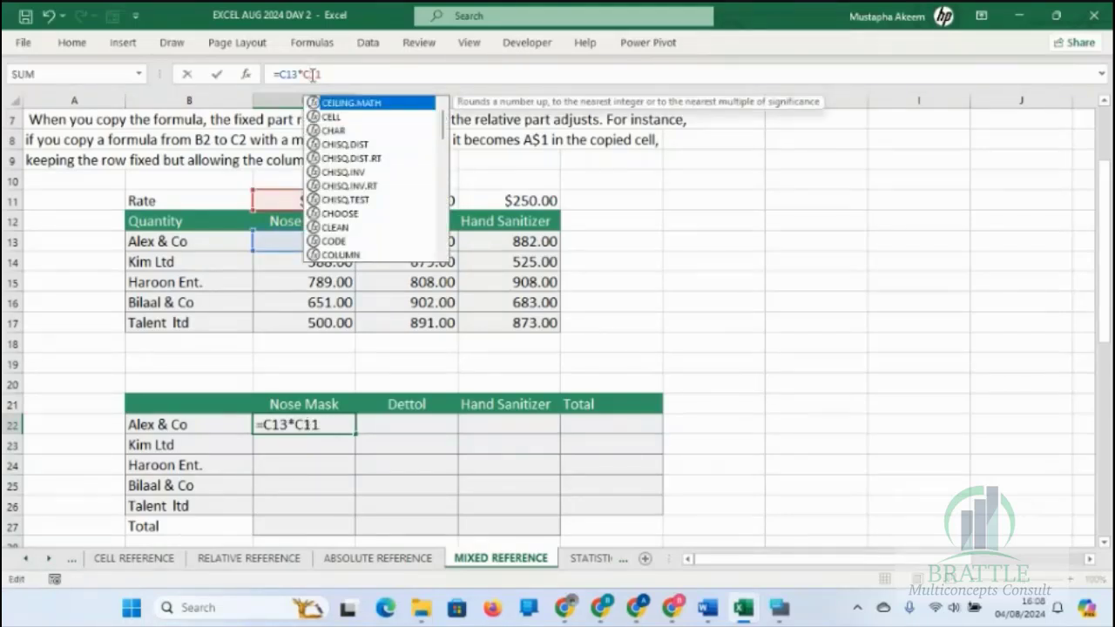
key(F4)
key(F4)
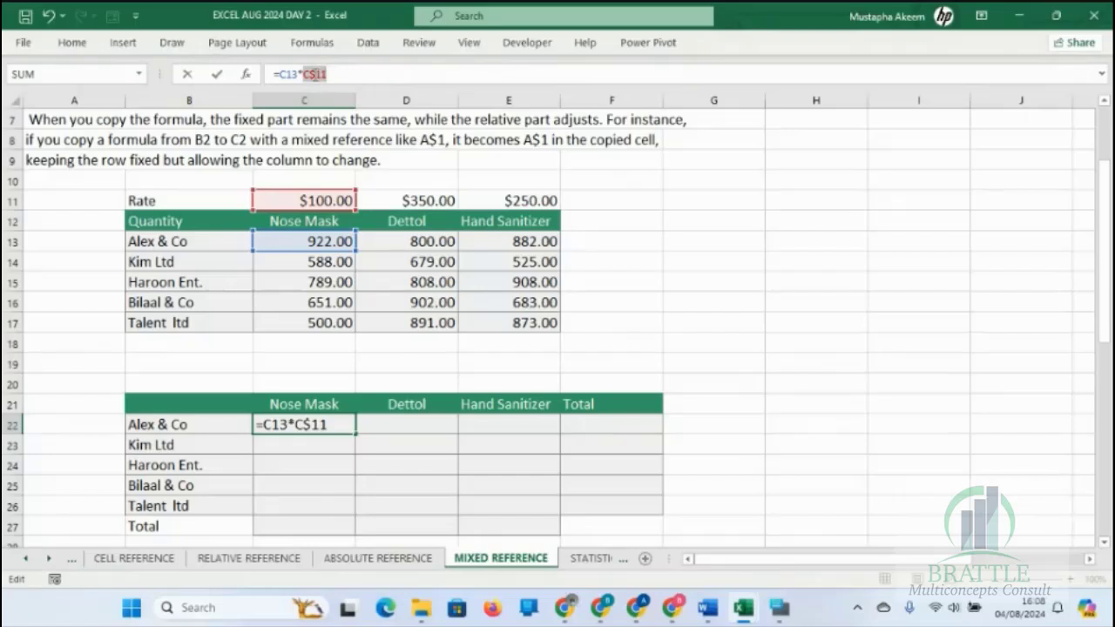
key(Return)
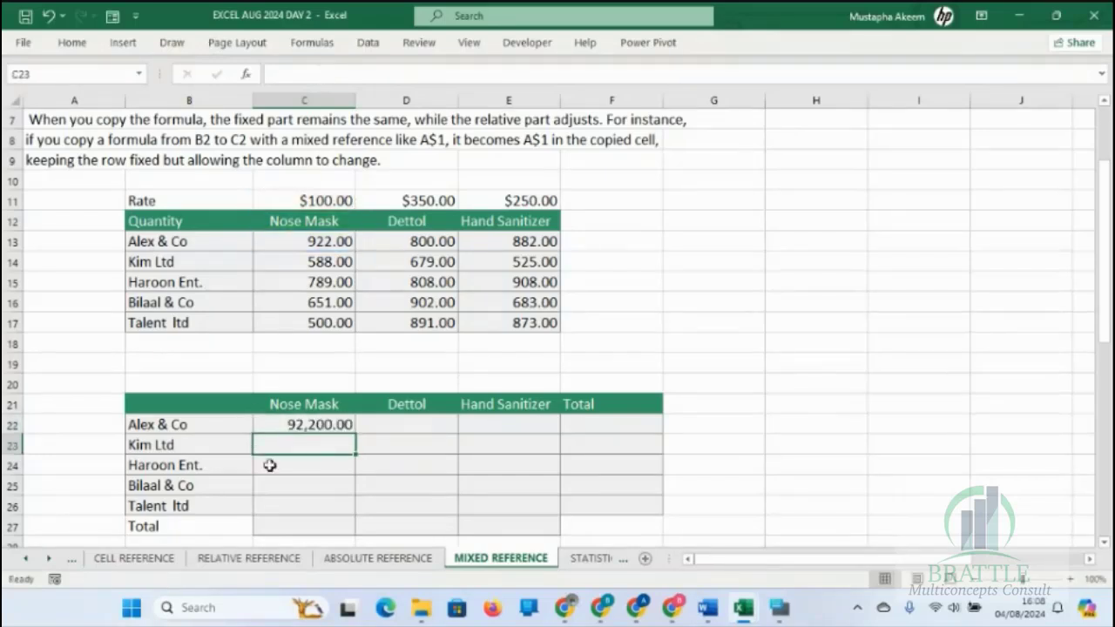
Step: Copy the C22 formula across and down to fill C22:E26 for every customer and product
click(313, 424)
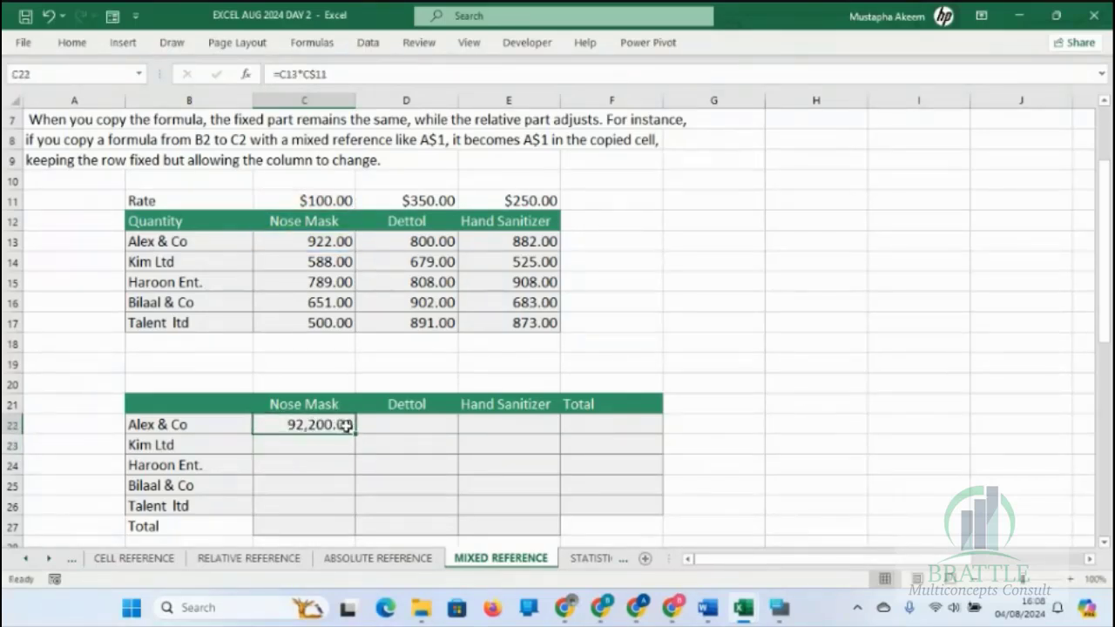
drag(353, 432, 564, 511)
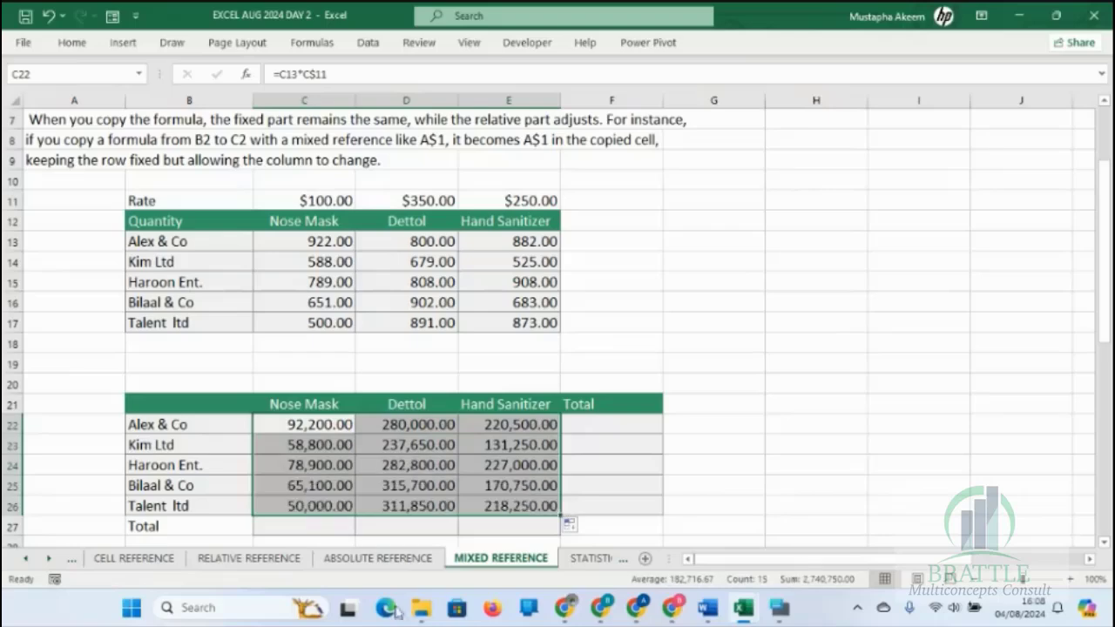
Step: Review the absolute reference in F10 of the ABSOLUTE REFERENCE sheet, and compare it with the C22 formula on the MIXED REFERENCE sheet
click(383, 558)
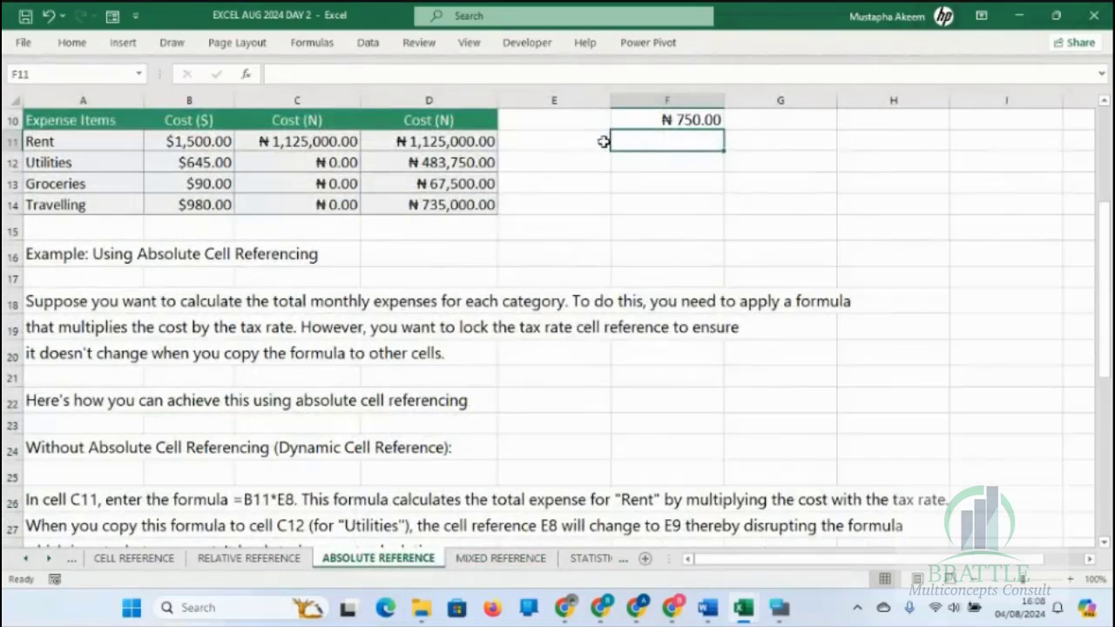
click(677, 117)
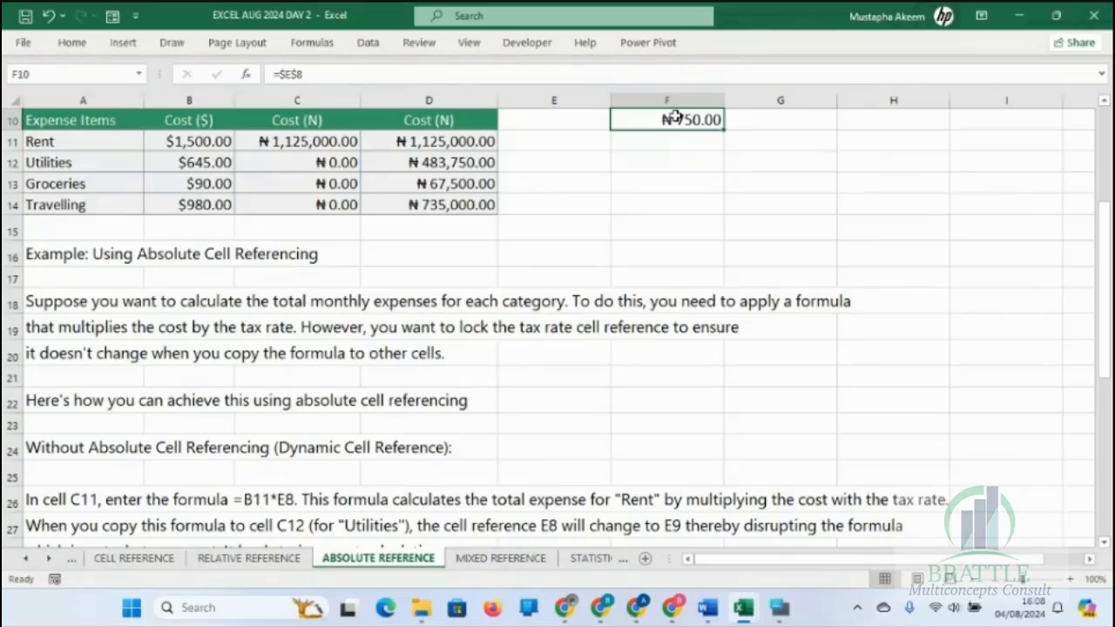
click(487, 558)
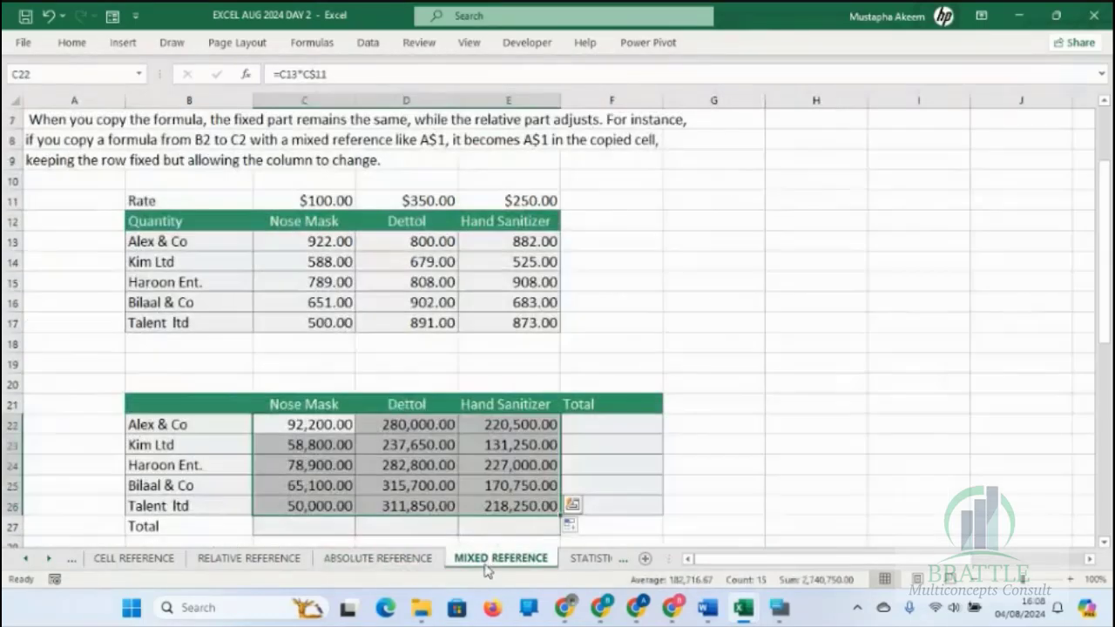
click(326, 420)
double_click(326, 422)
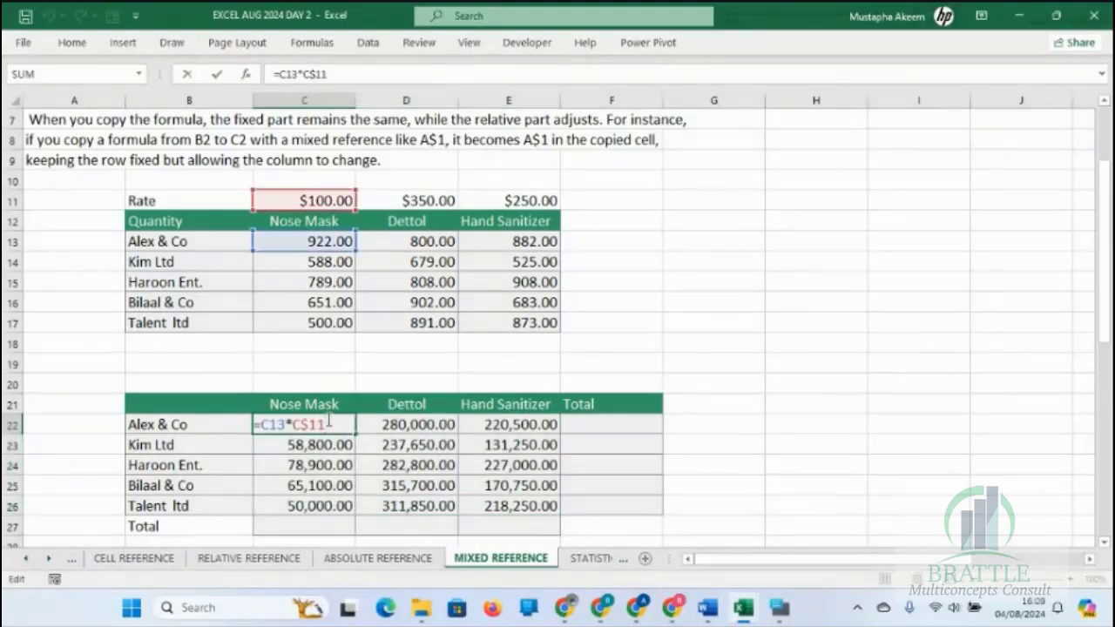
key(Return)
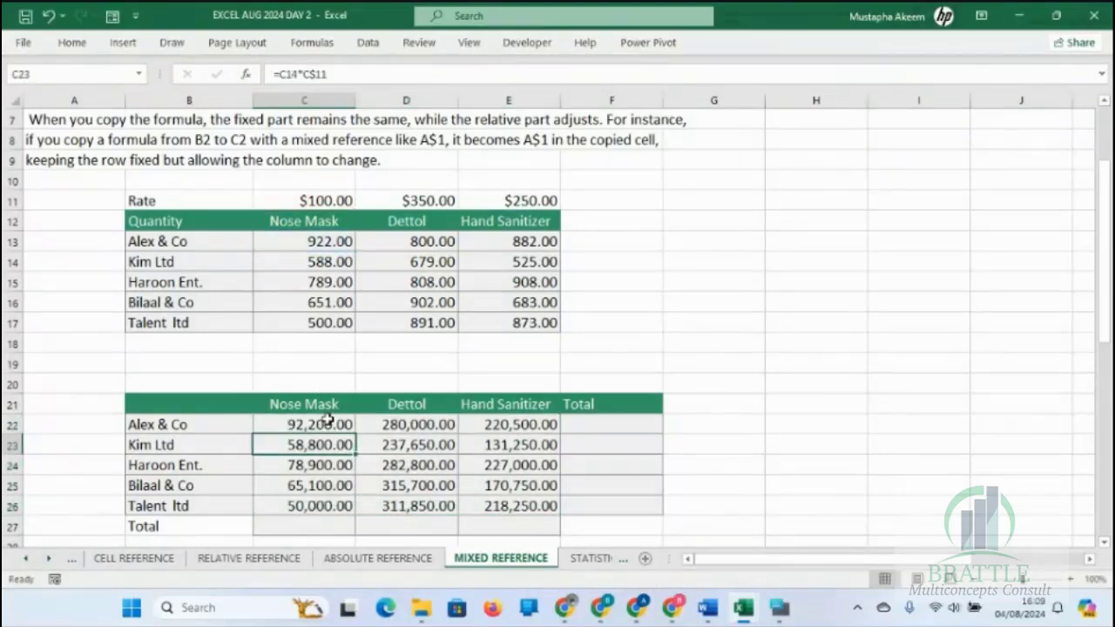
Step: Inspect the Dettol formula in D22 and remove the stray cell reference picked into it, restoring =D13*D$11
double_click(399, 423)
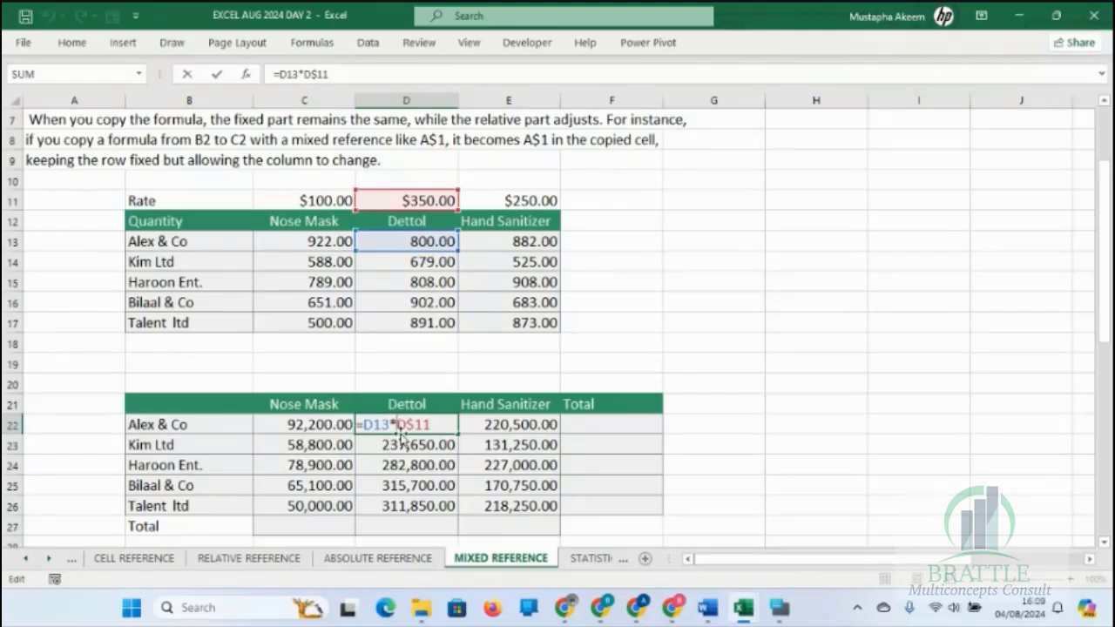
click(405, 449)
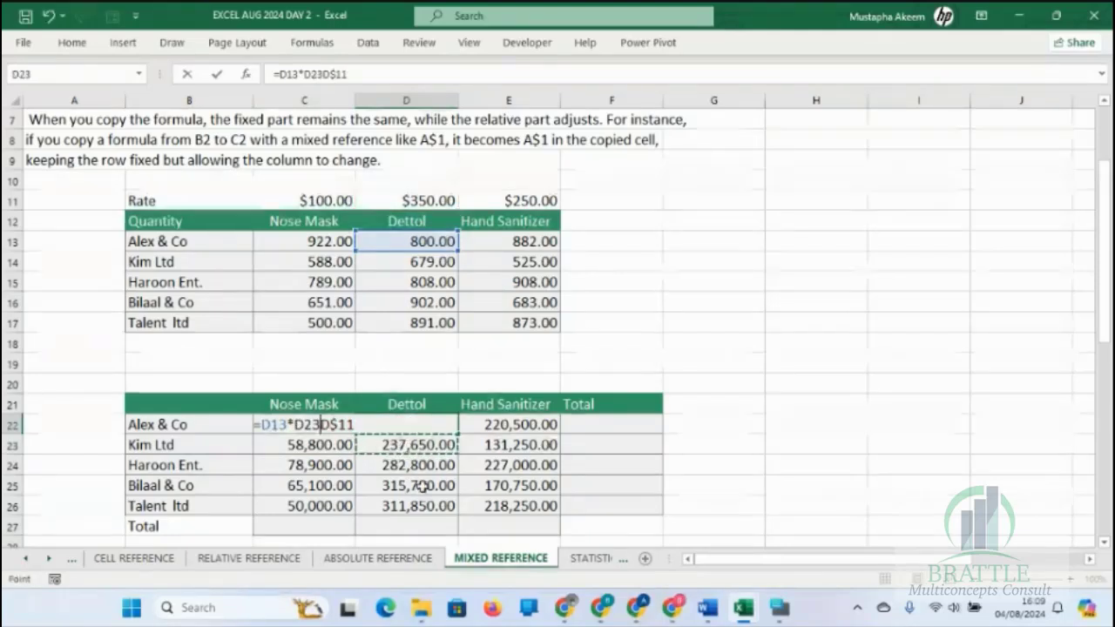
click(419, 485)
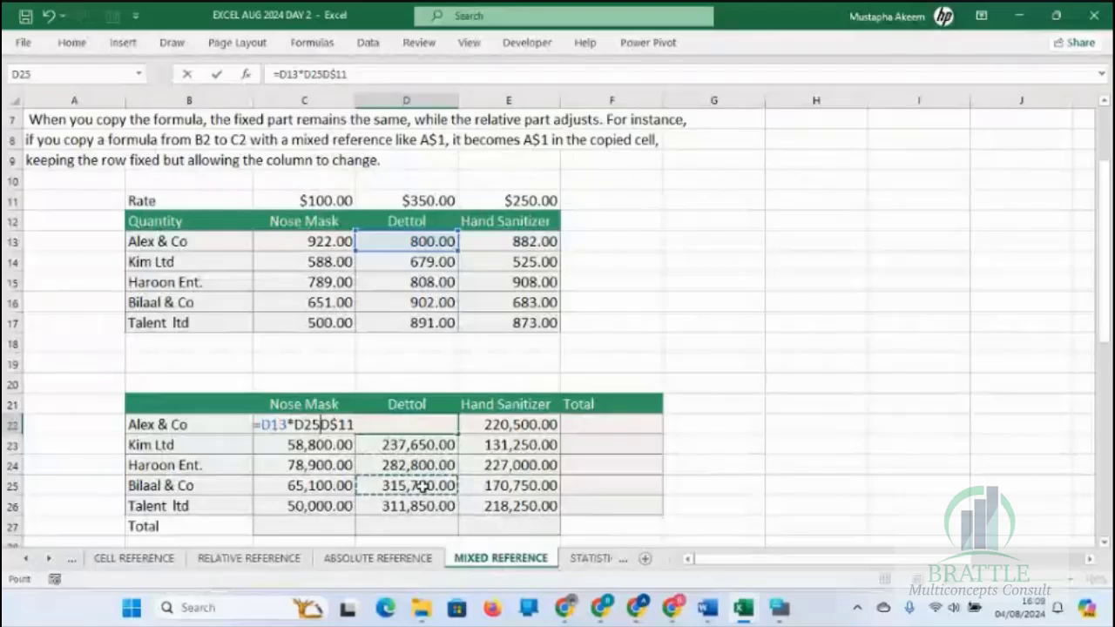
key(F2)
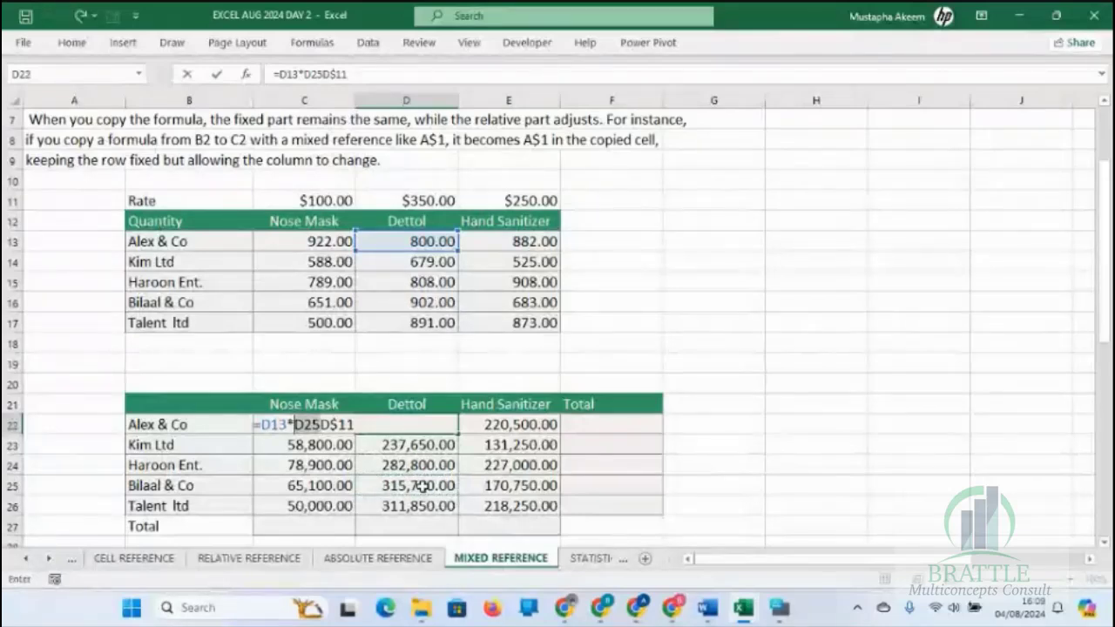
key(BackSpace)
key(BackSpace)
key(BackSpace)
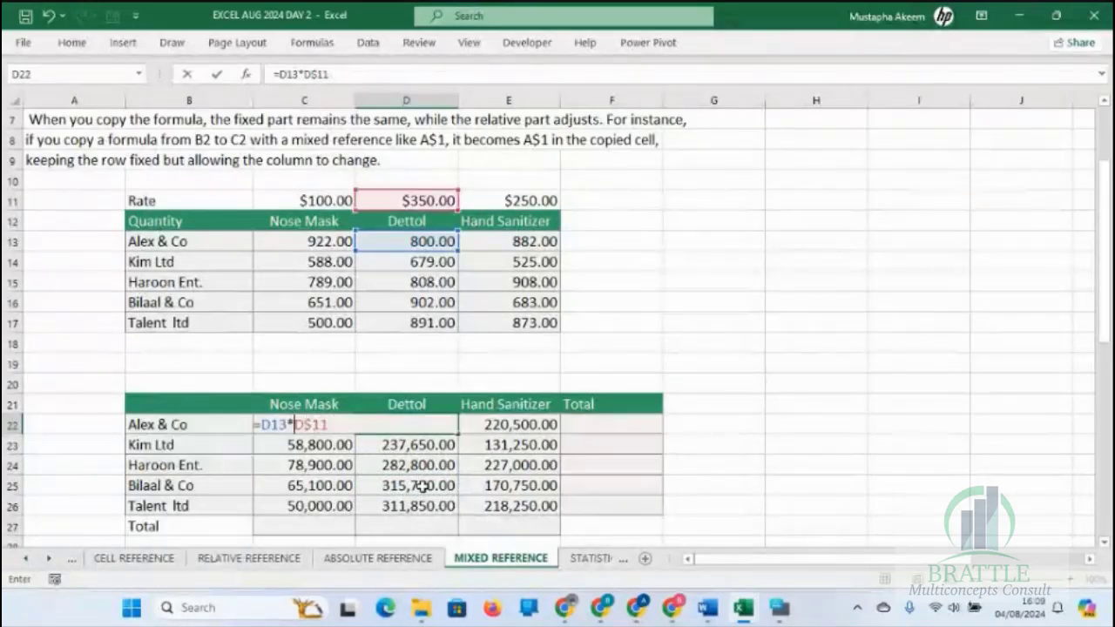
key(Return)
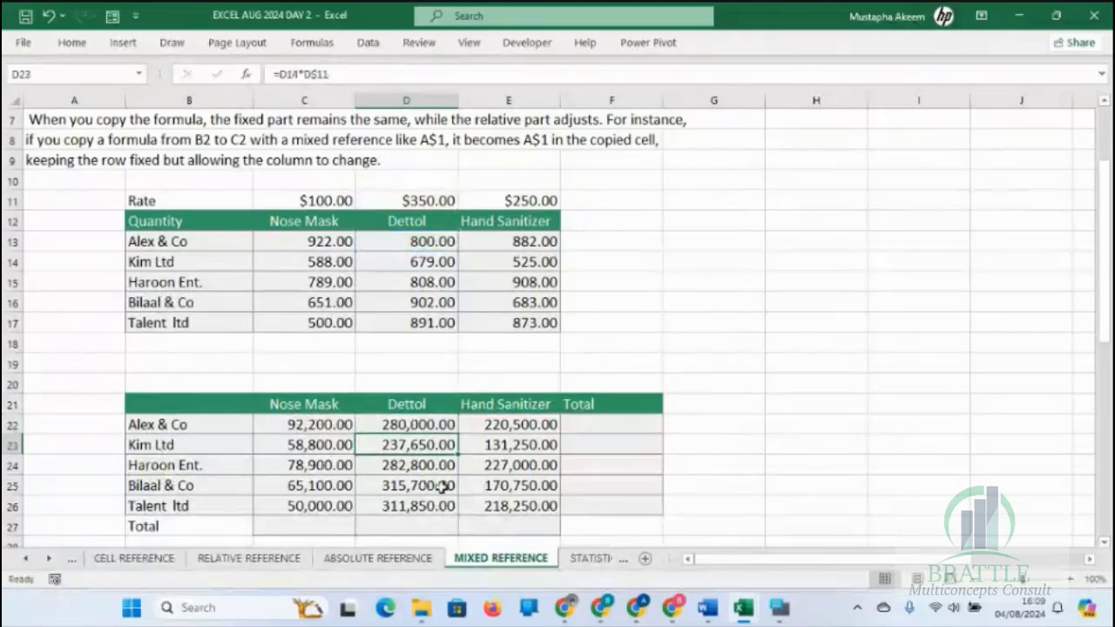
Step: Examine the Hand Sanitizer formulas in E22 and E24, the product headings in row 21, and the references in the C22 formula
click(521, 425)
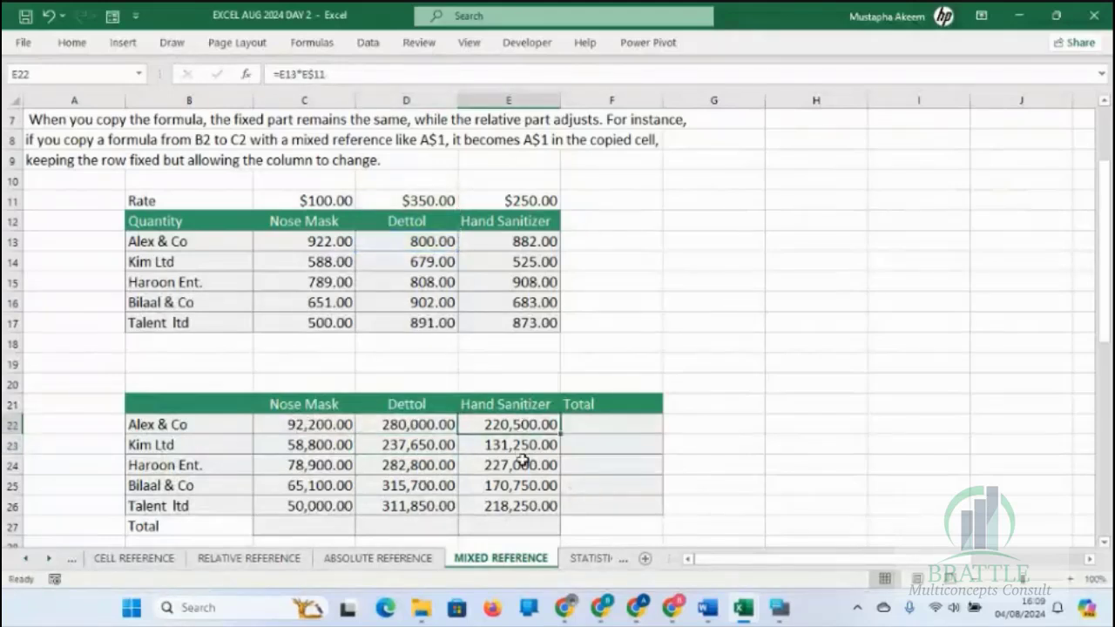
click(529, 462)
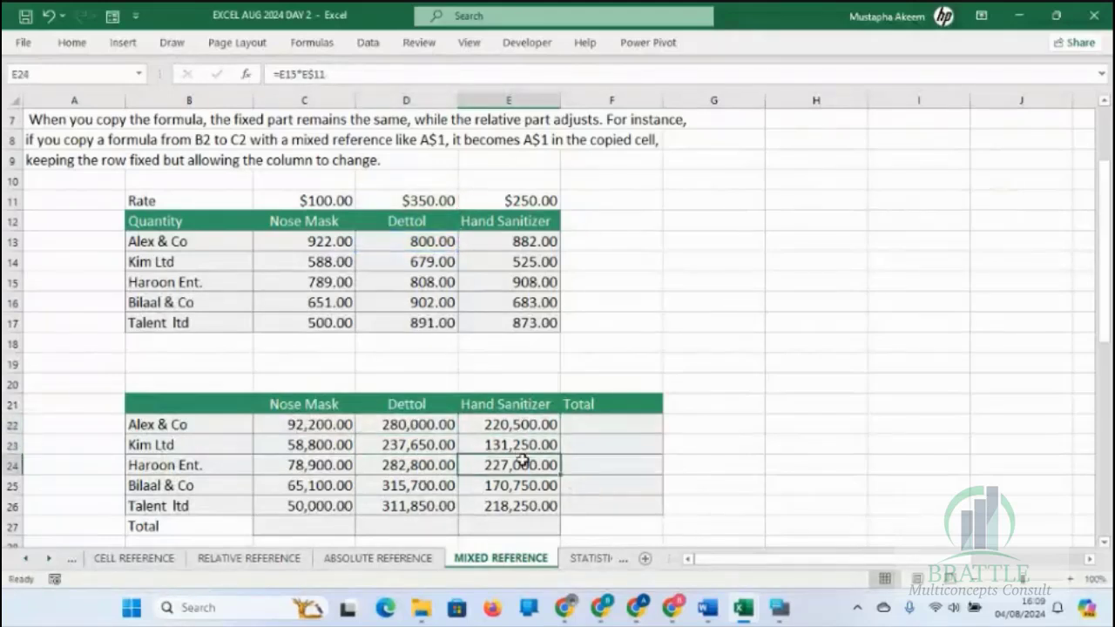
click(312, 402)
click(417, 404)
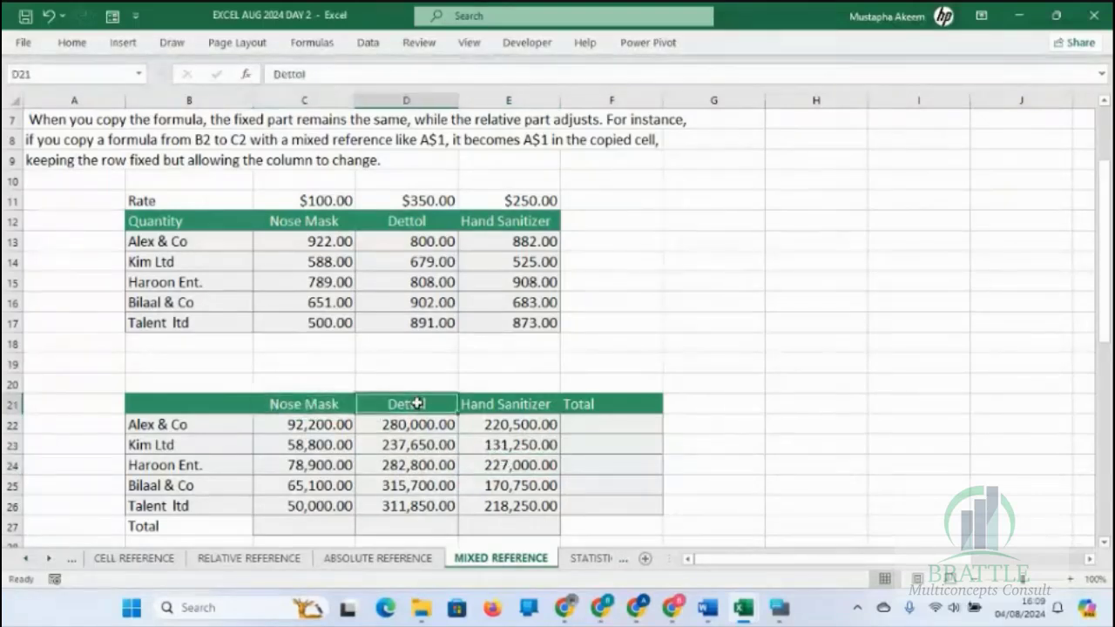
click(489, 403)
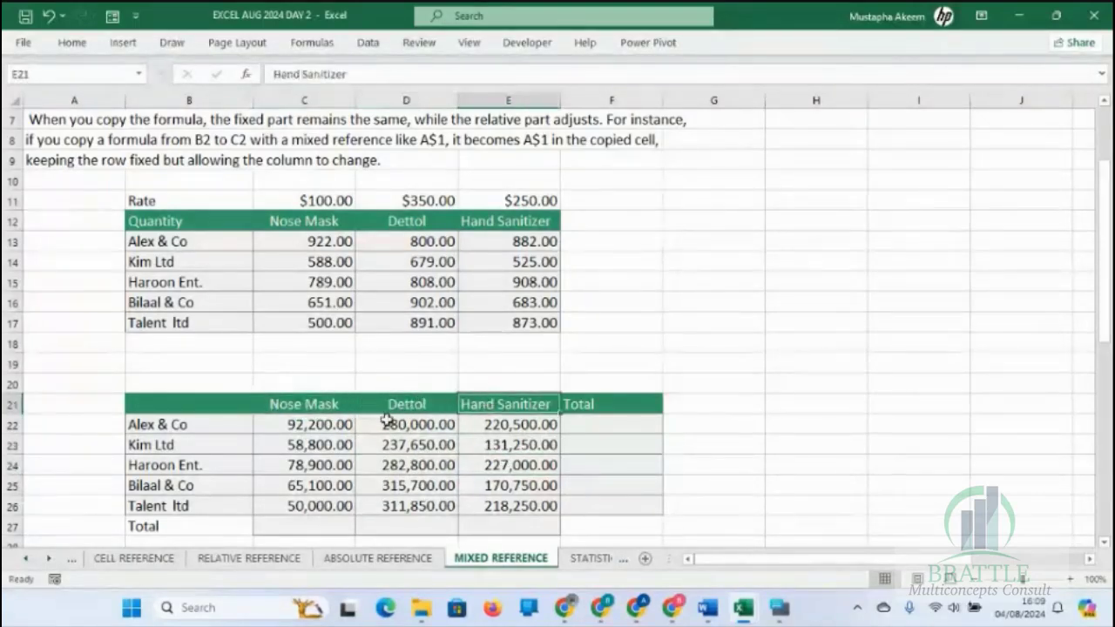
click(304, 409)
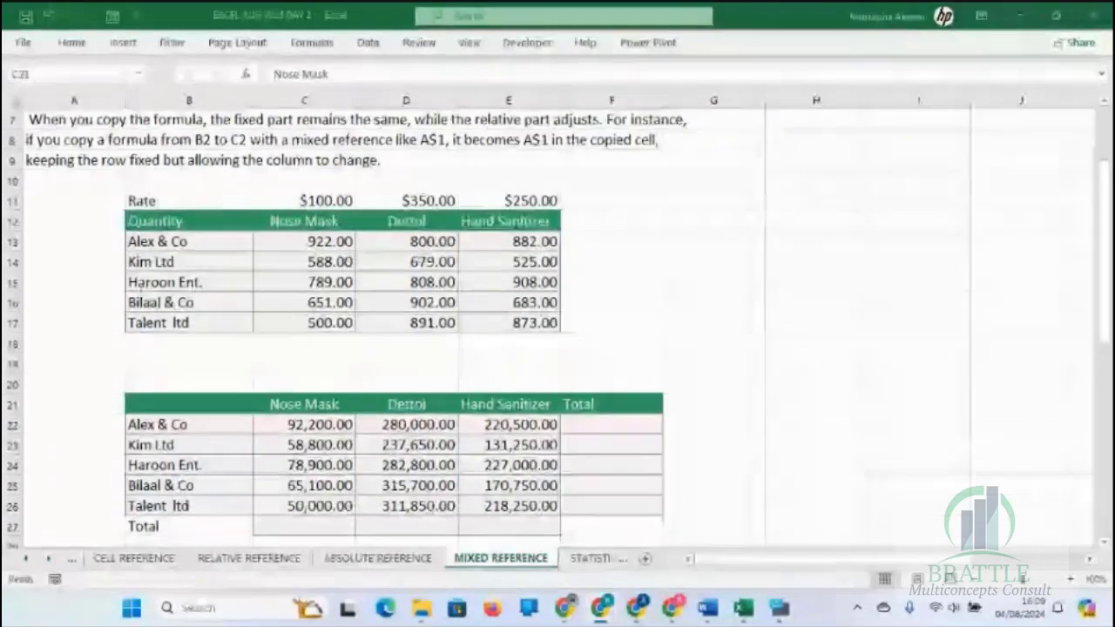
click(346, 421)
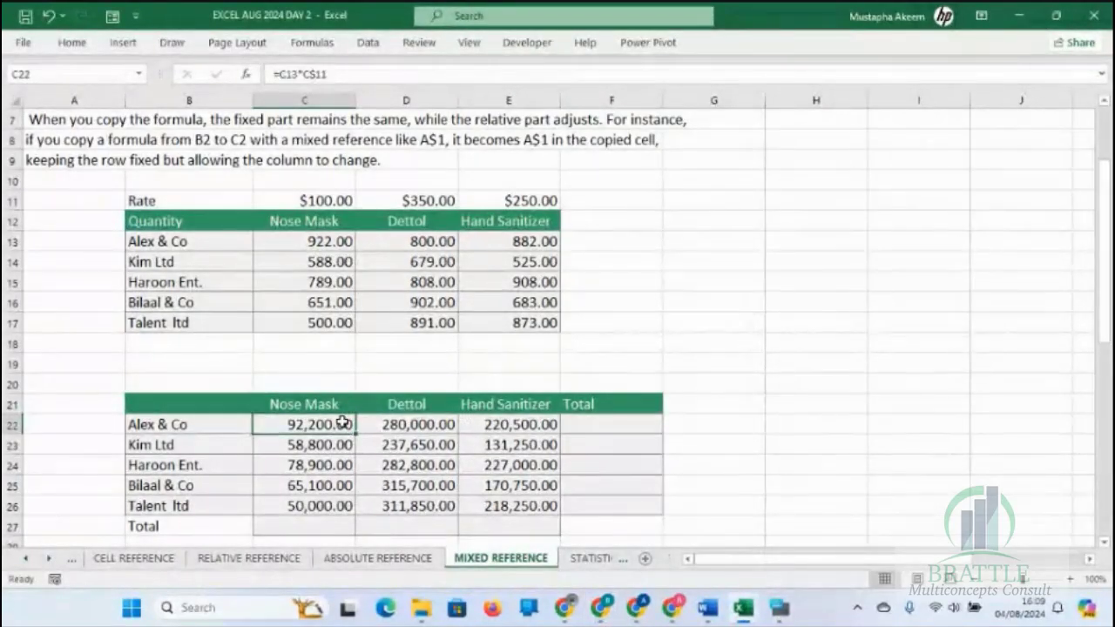
click(320, 74)
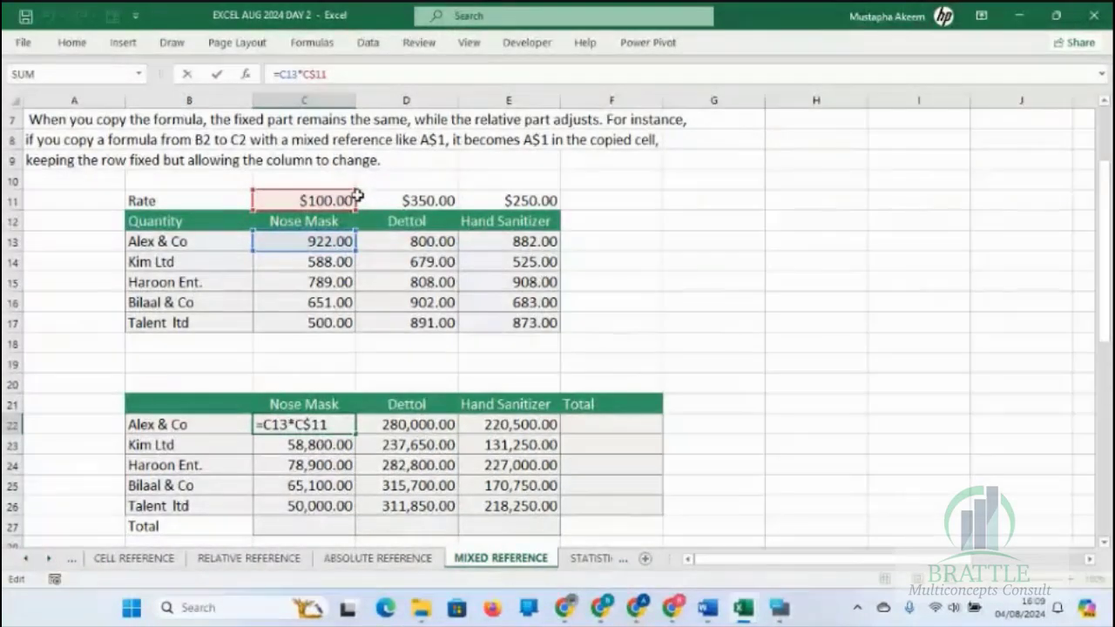
Step: Fill the whole rate row 11 with the standard yellow colour
click(14, 202)
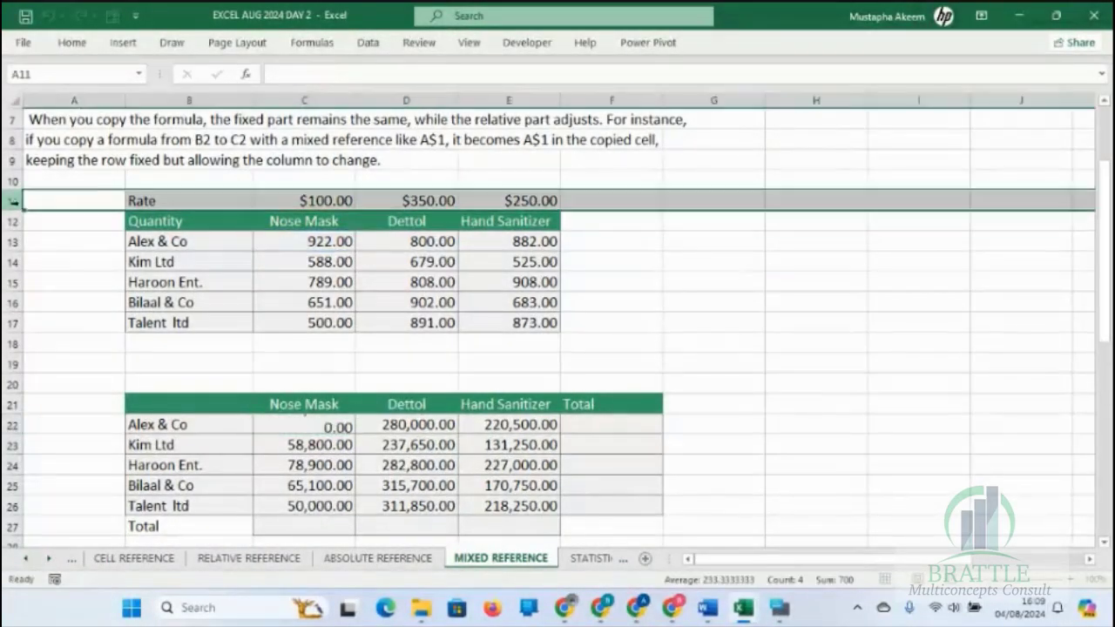
click(73, 43)
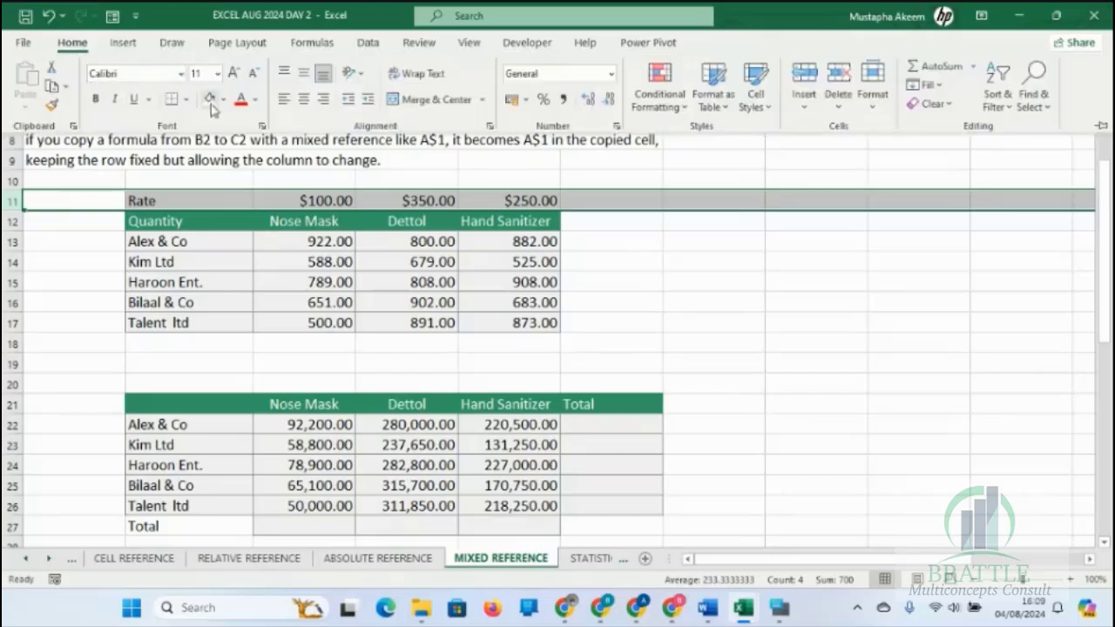
click(224, 100)
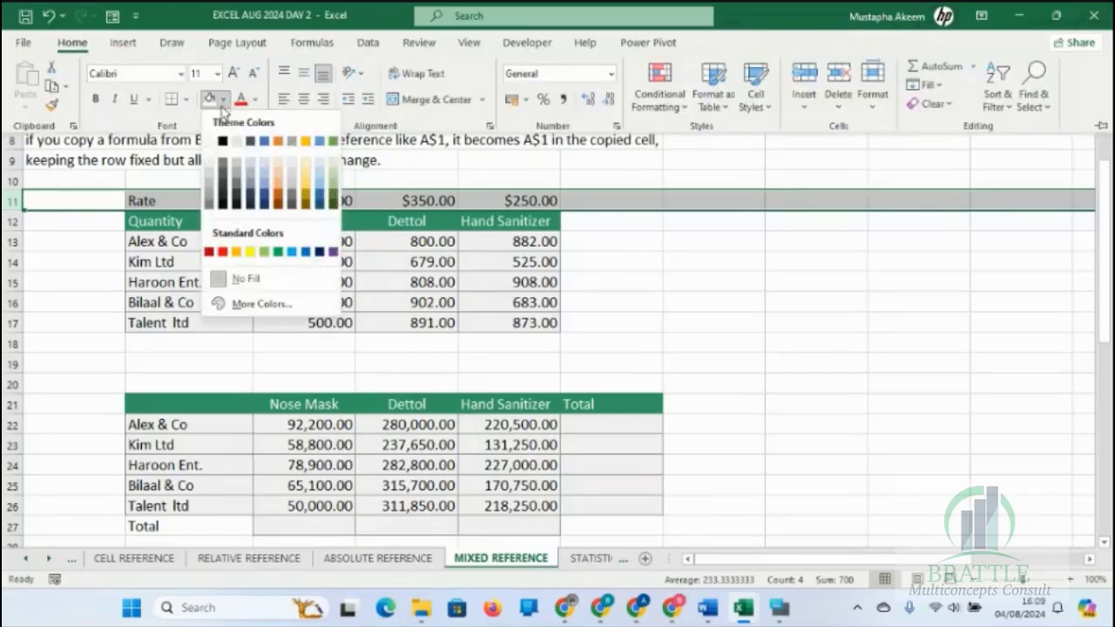
click(250, 253)
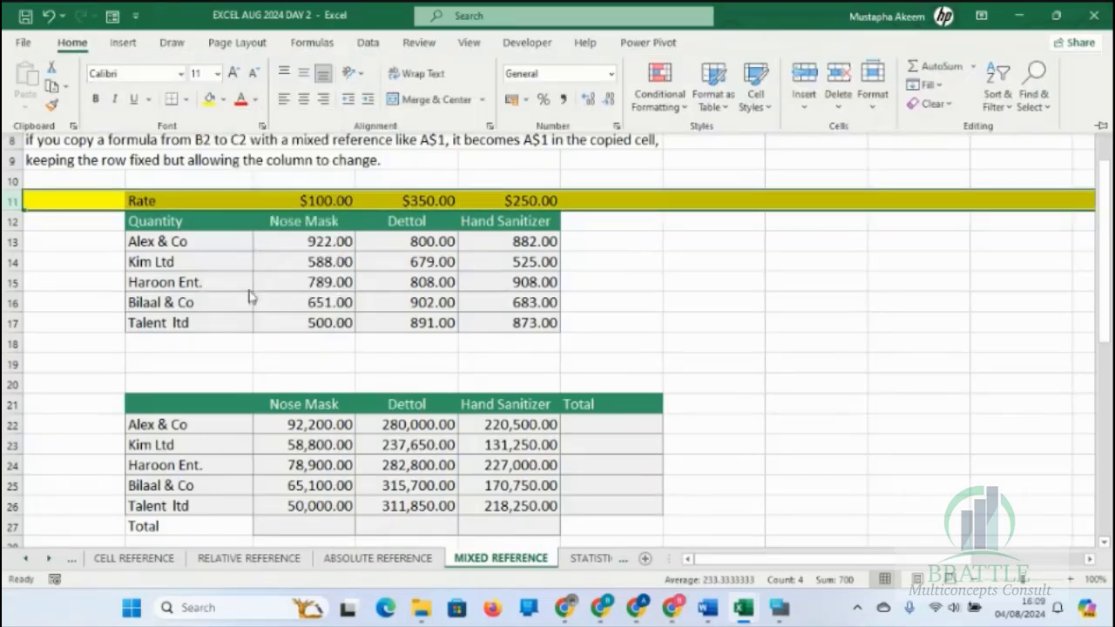
Step: Check the row lock on the rate reference in the C22 formula against the highlighted row
click(319, 424)
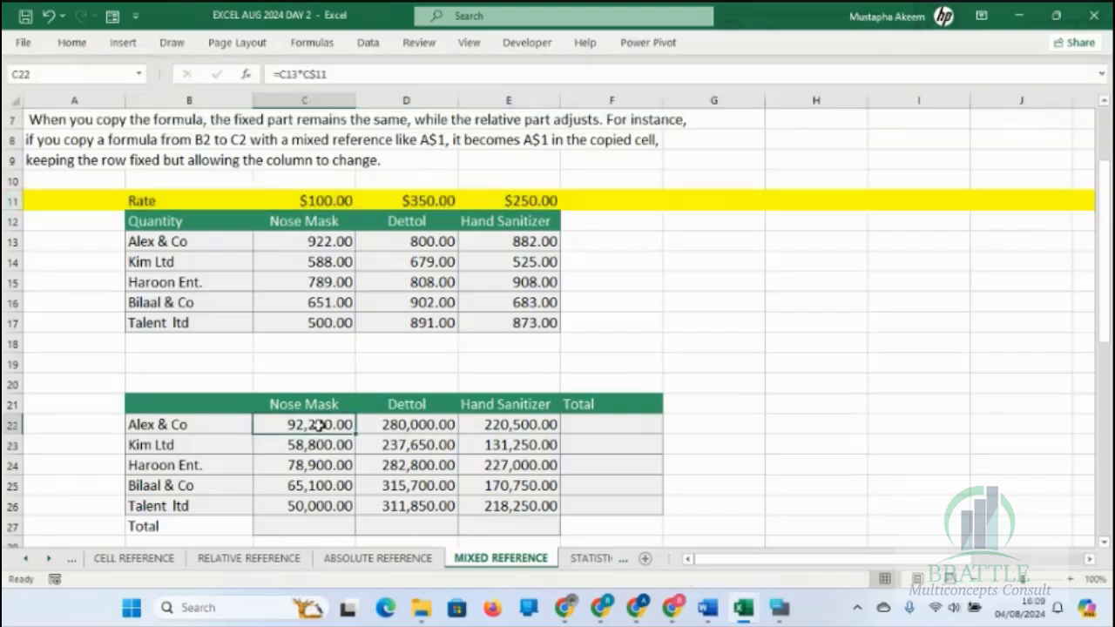
click(314, 75)
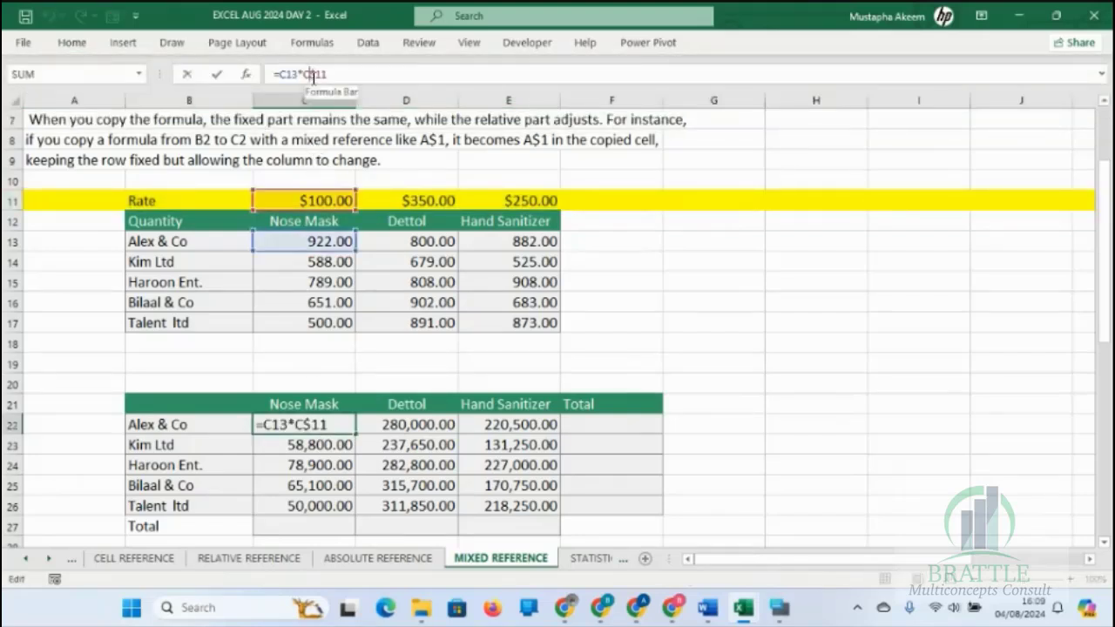
key(Return)
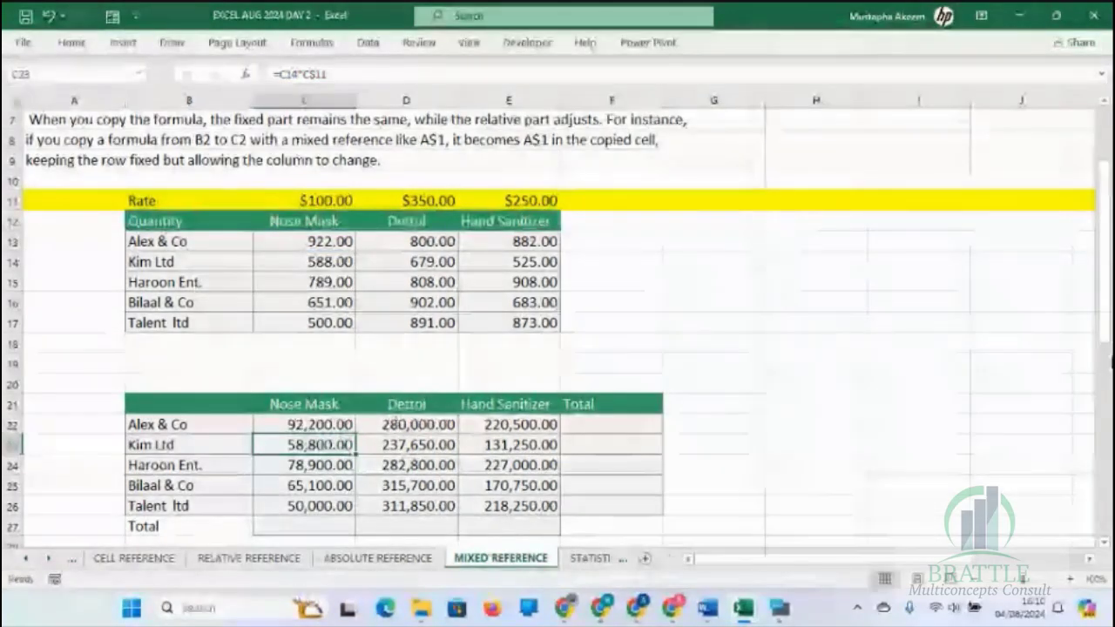
Step: Fill column A, which holds the rates for the second quantity table, with yellow and select the rate cells A34:A38
drag(1106, 296, 1108, 489)
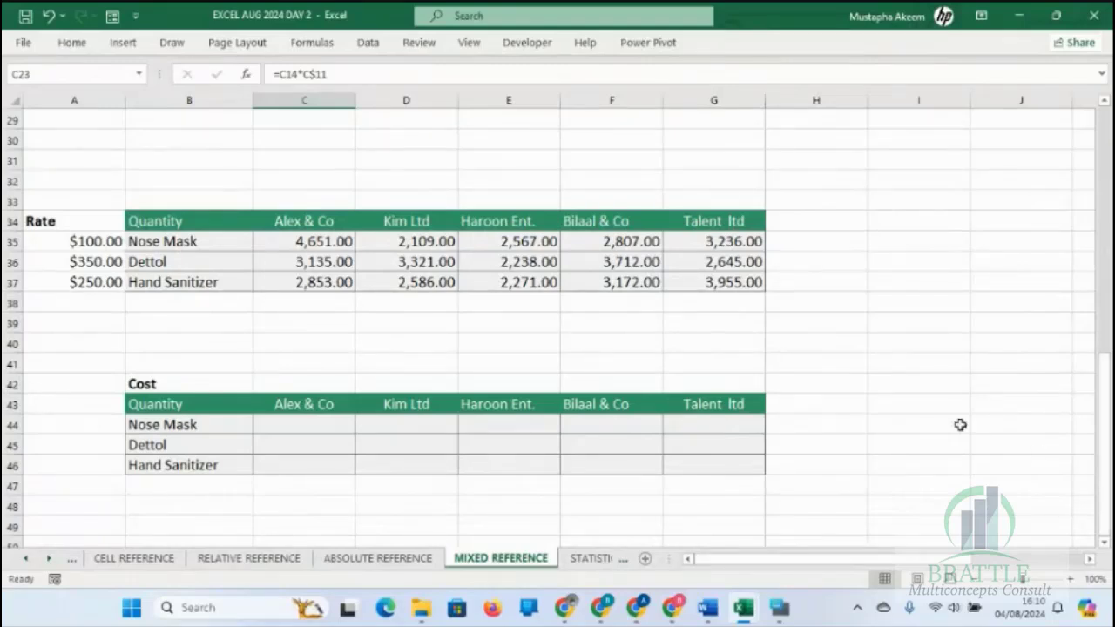
click(333, 428)
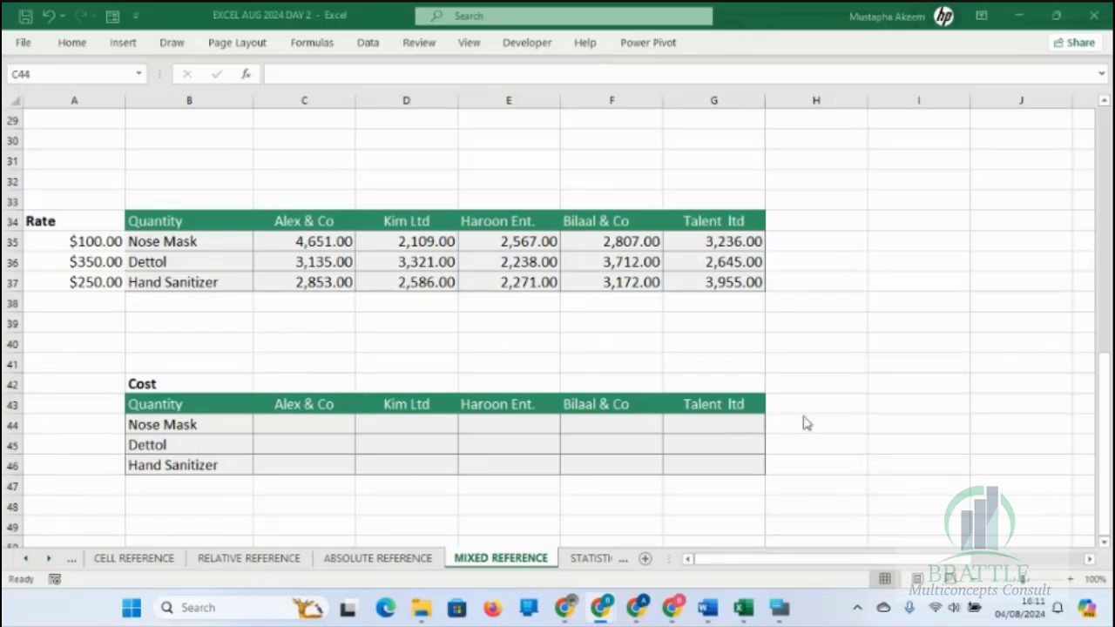
mouse_move(598, 617)
click(89, 98)
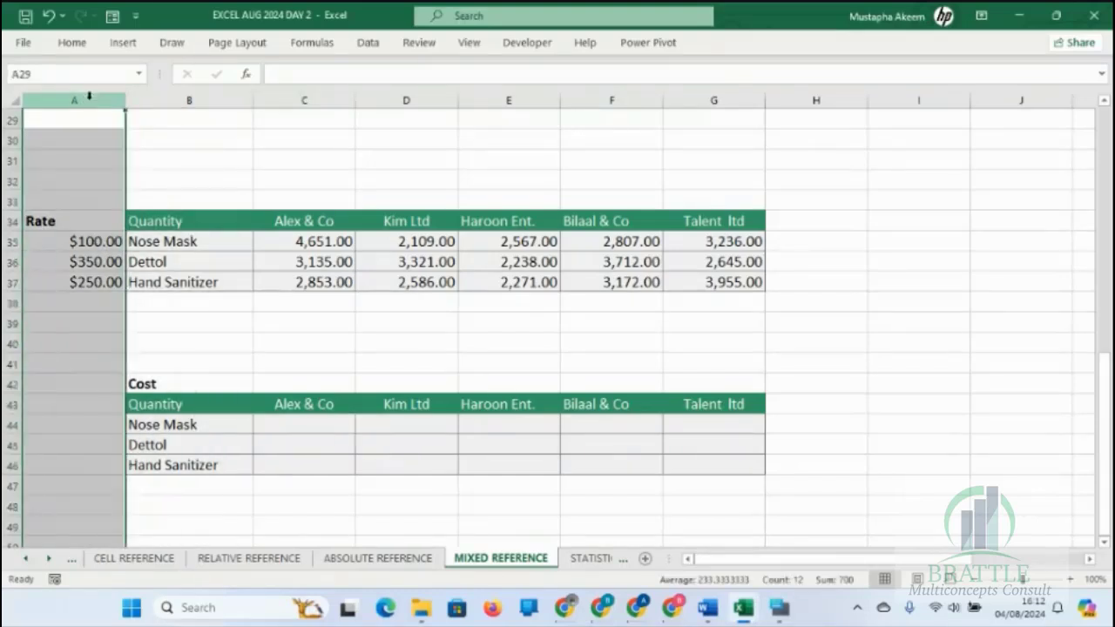
click(71, 43)
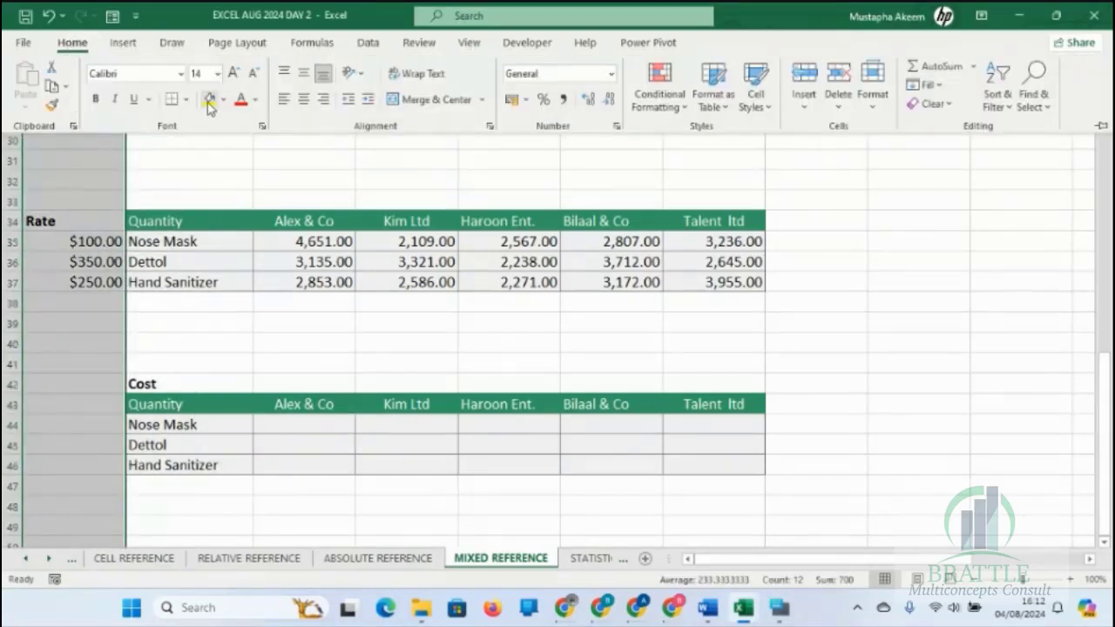
click(209, 99)
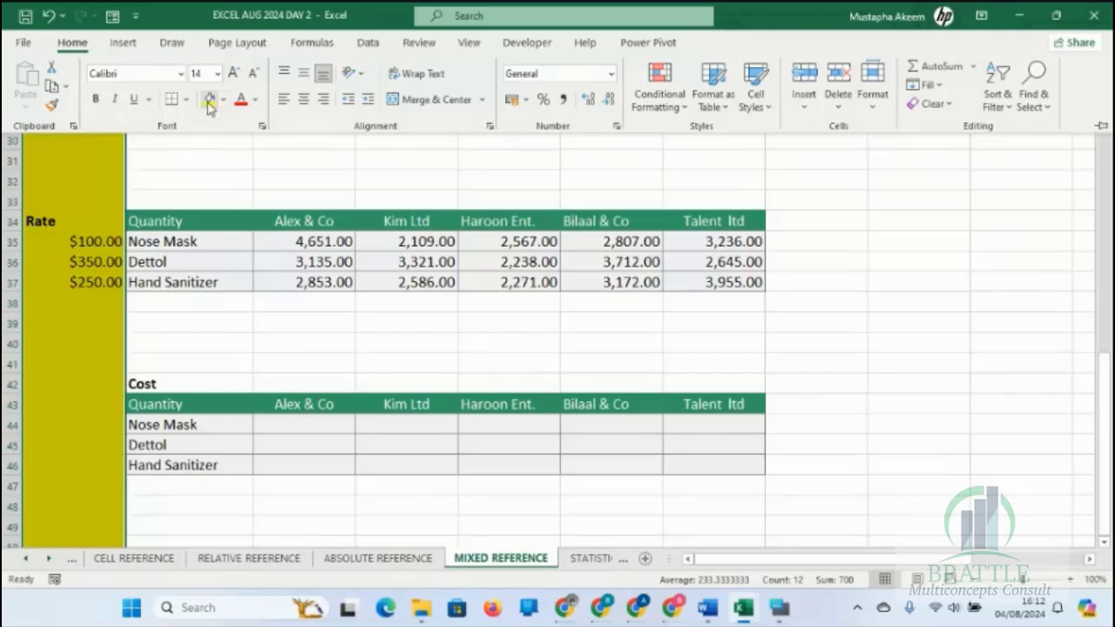
click(107, 203)
click(104, 215)
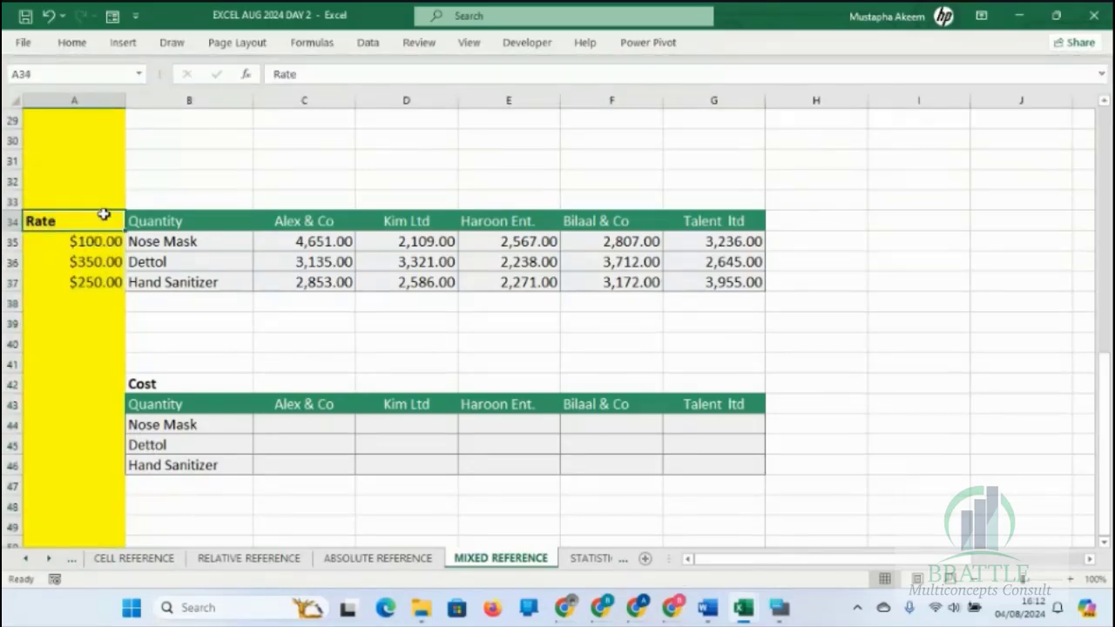
drag(104, 214, 99, 300)
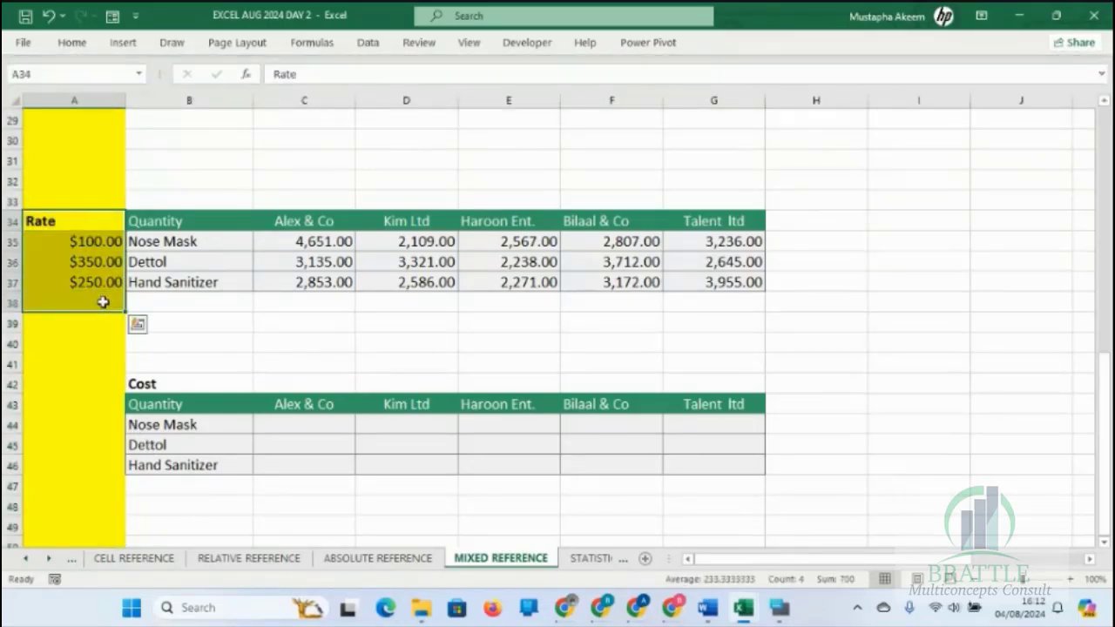
Step: Enter the formula =C35*A35 in C44 to calculate the Nose Mask cost for Alex & Co
click(293, 432)
text(=)
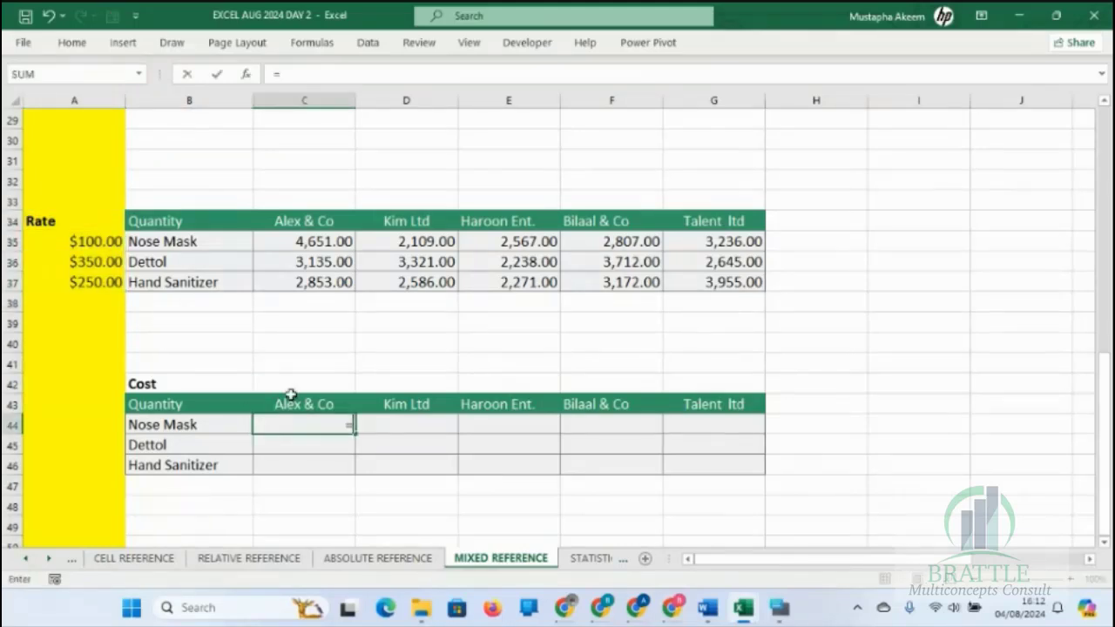
click(326, 241)
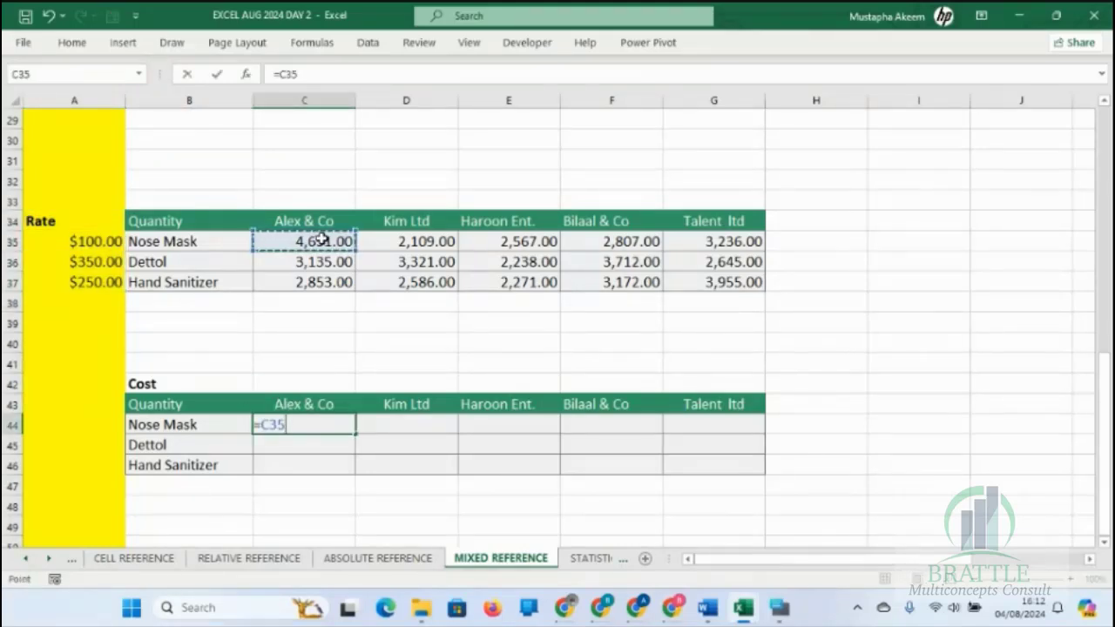
text(*)
click(80, 243)
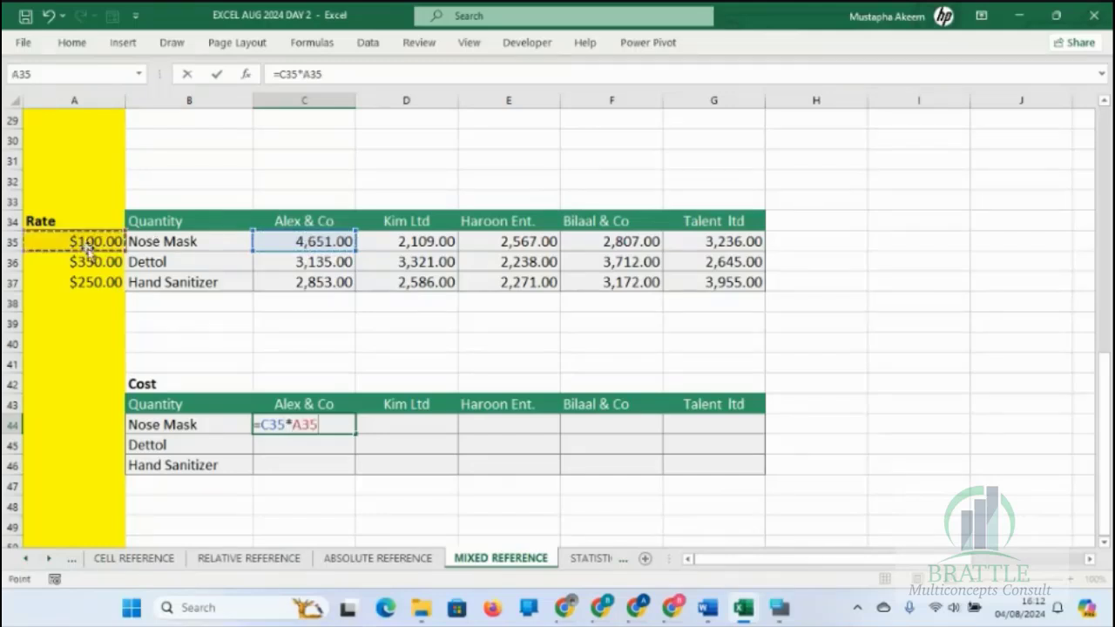
key(Return)
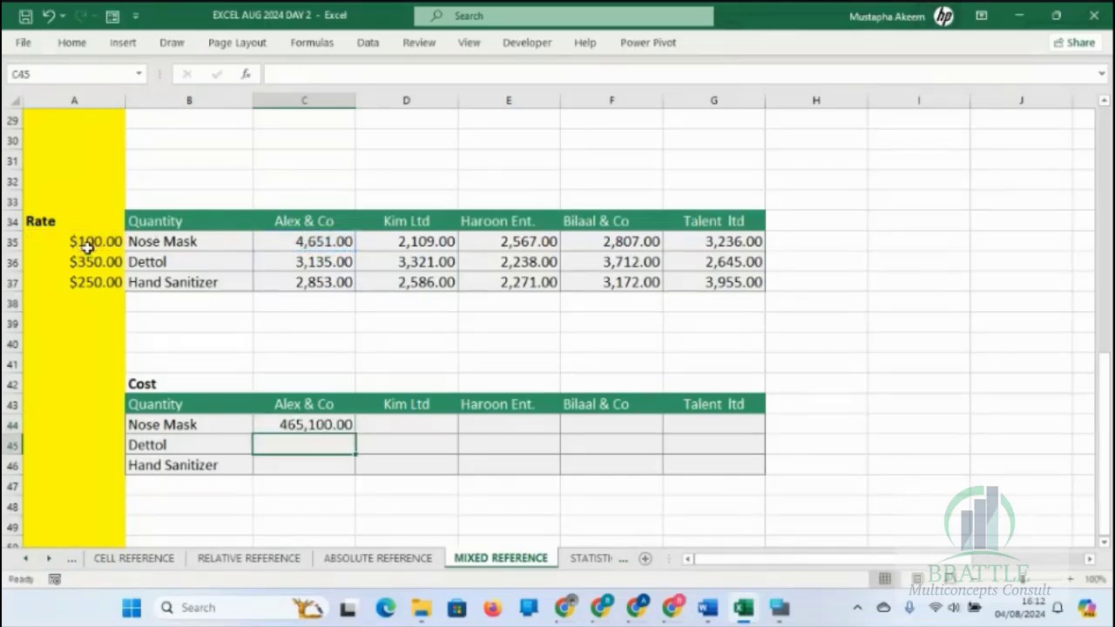
Step: Test the unlocked C44 formula across the cost table through G46, inspecting G44's references, and undo the fill across the columns
click(346, 426)
drag(353, 434, 722, 462)
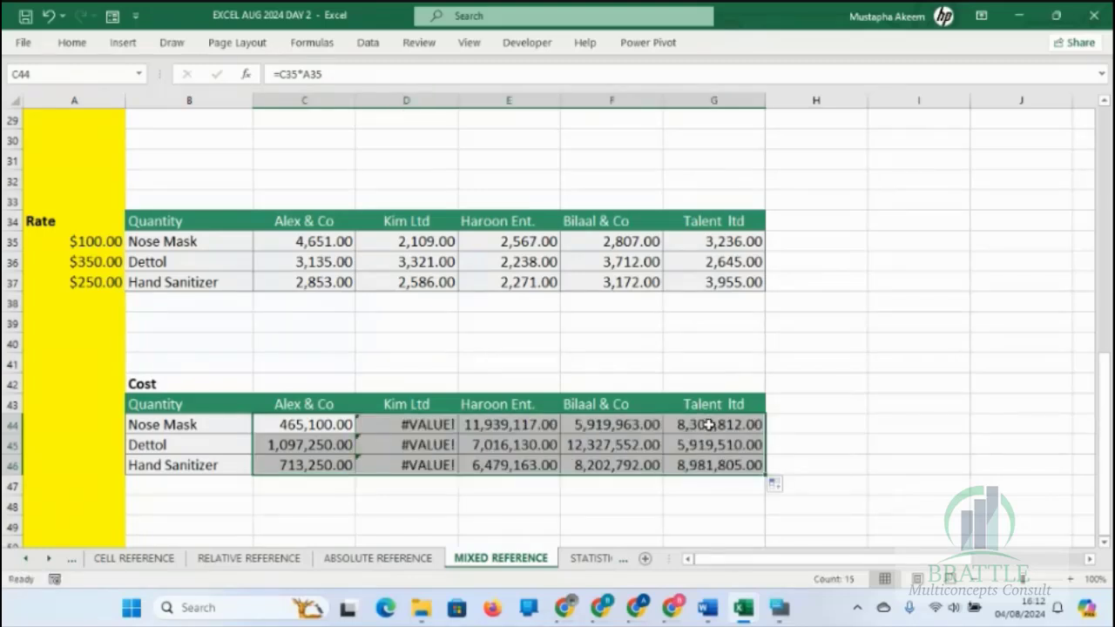
double_click(711, 424)
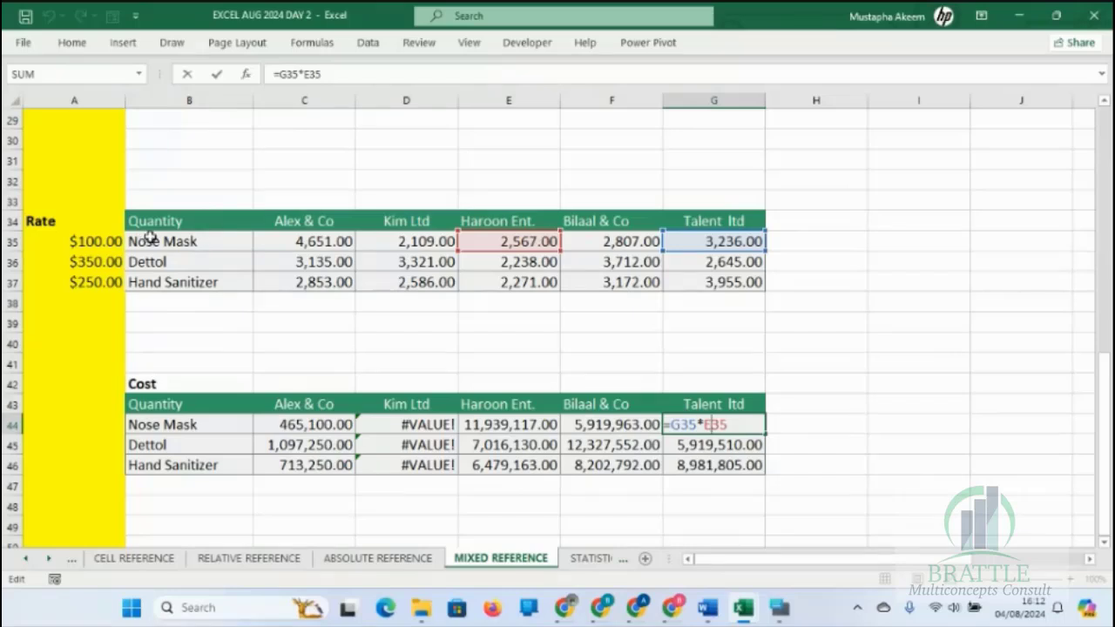
key(Return)
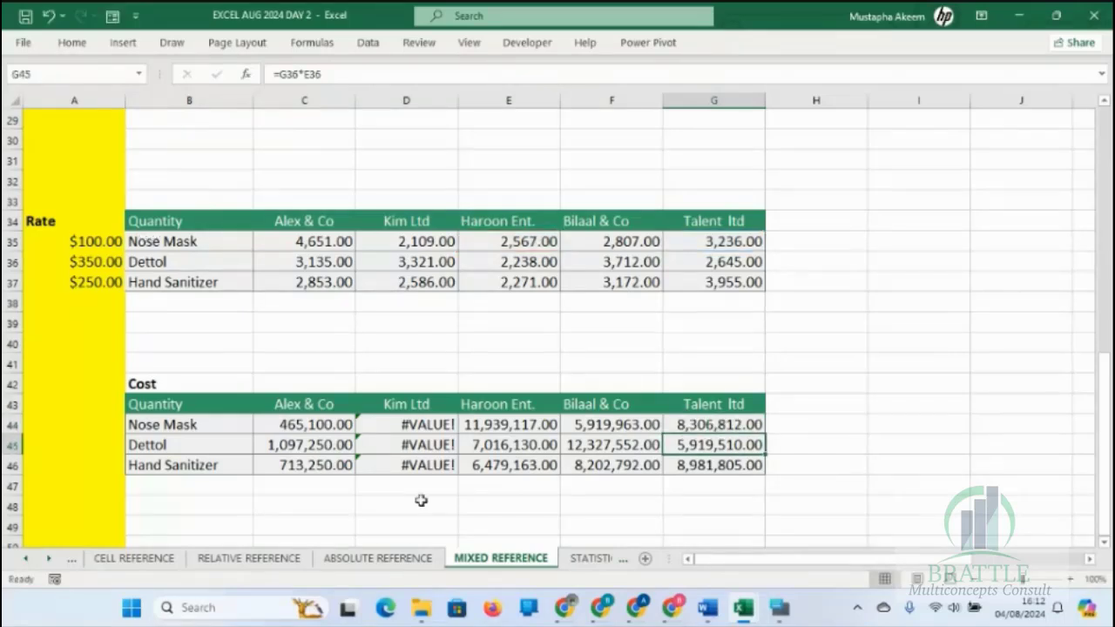
key(ctrl+z)
key(ctrl+z)
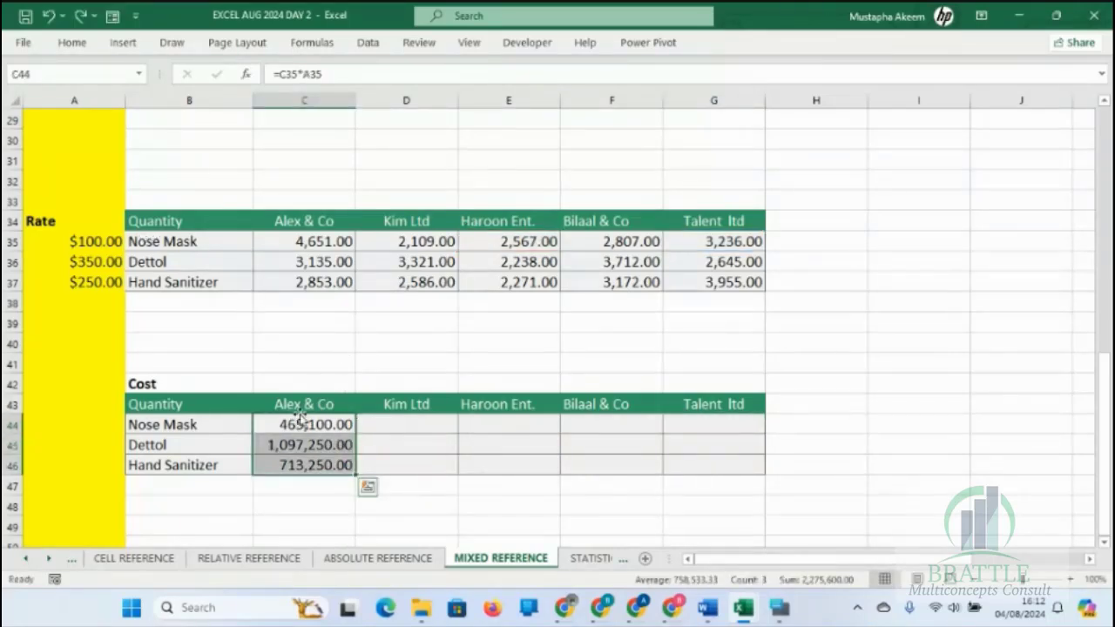
Step: Lock only column A in the rate reference of C44, making the formula =C35*$A35
click(304, 74)
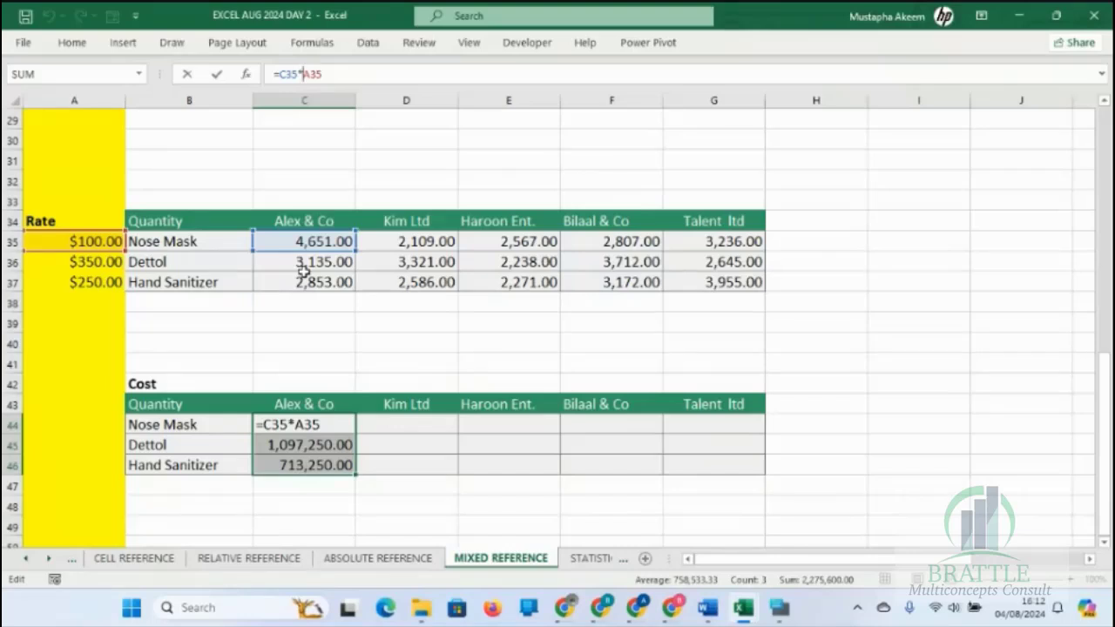
key(F4)
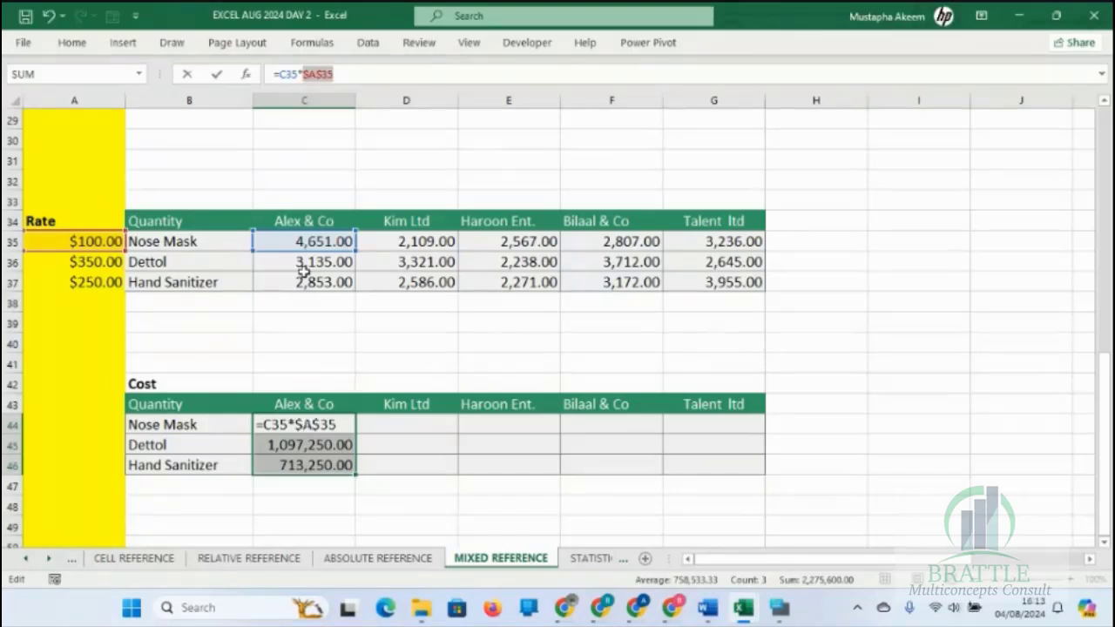
key(F4)
key(F4)
key(Return)
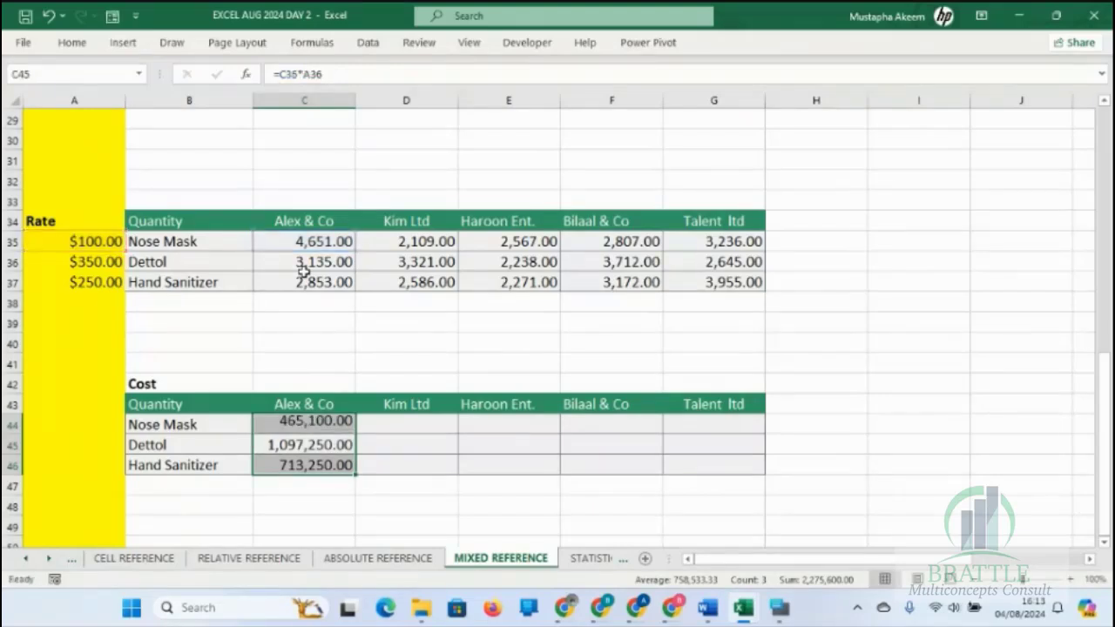
Step: Fill the C44 formula with the locked rate column down and across the whole cost table, C44:G46
click(331, 426)
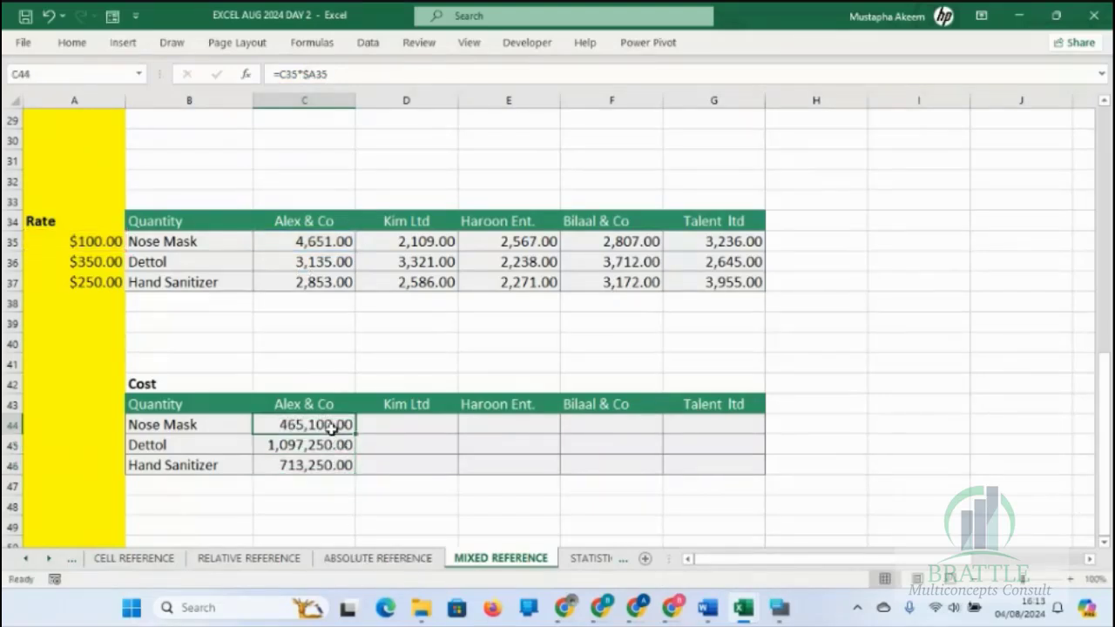
mouse_move(352, 465)
mouse_down()
mouse_move(355, 475)
mouse_move(737, 482)
mouse_up()
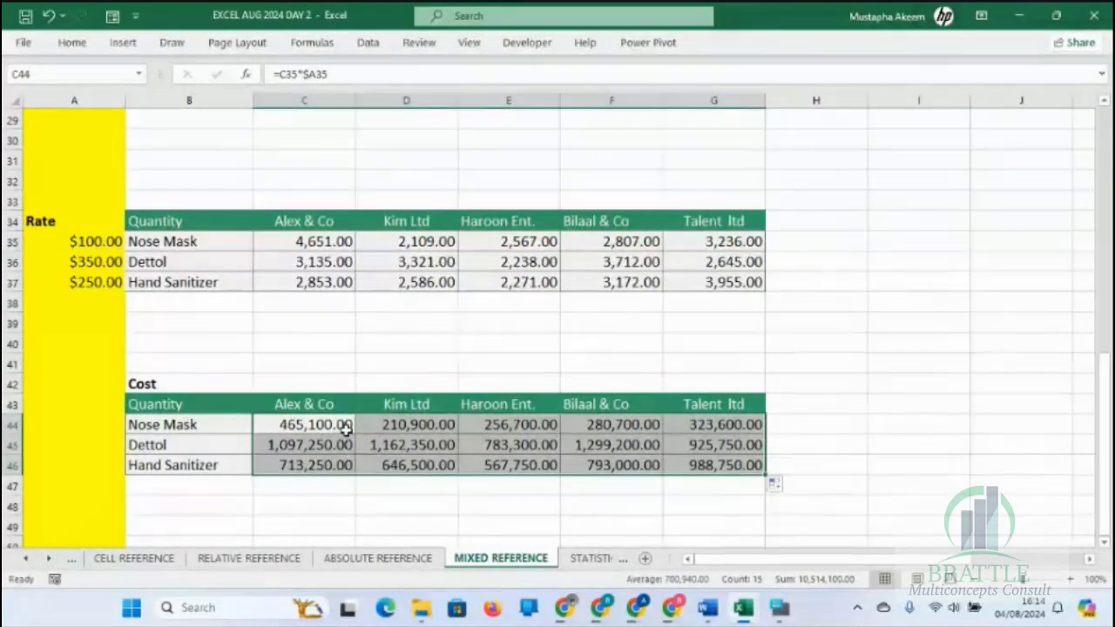
click(336, 426)
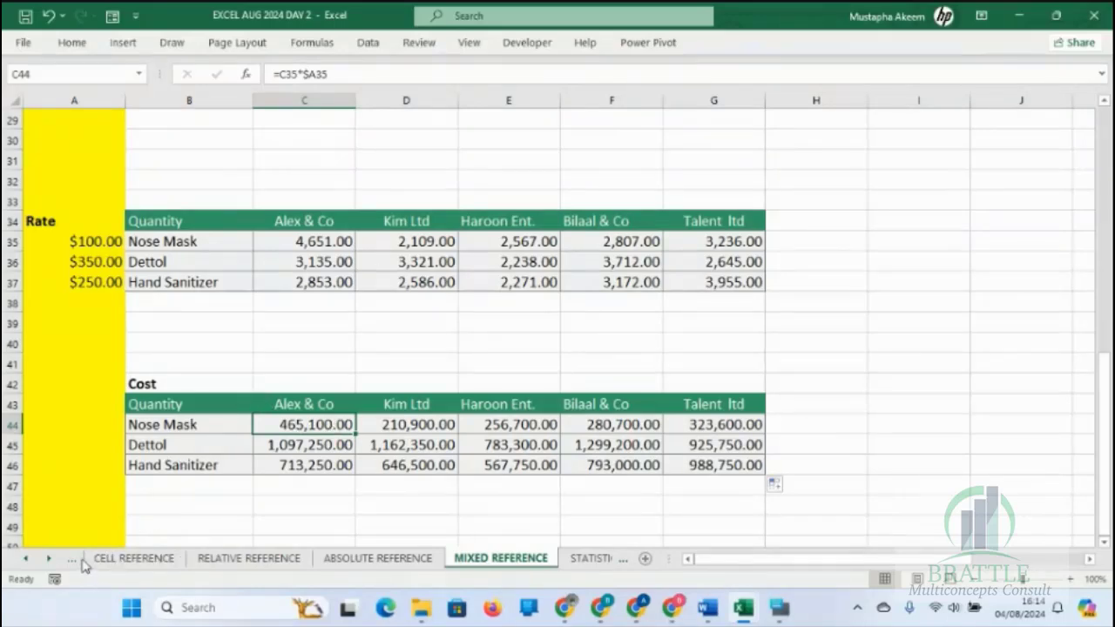
Step: Look through the CELL REFERENCE, RELATIVE REFERENCE and ABSOLUTE REFERENCE sheets and return to MIXED REFERENCE
click(148, 559)
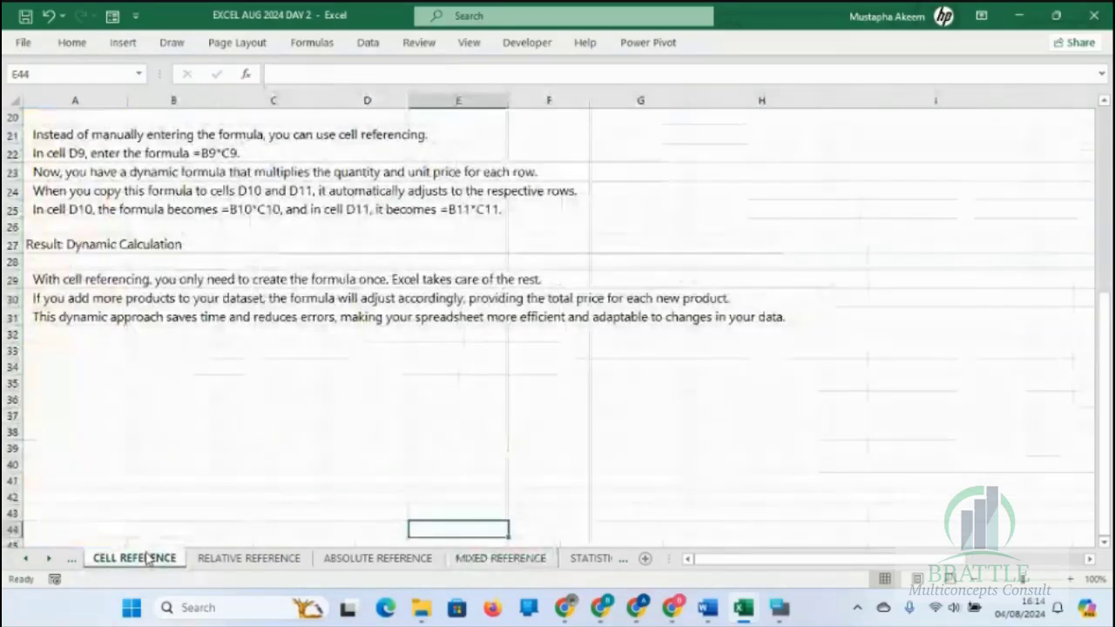
click(250, 559)
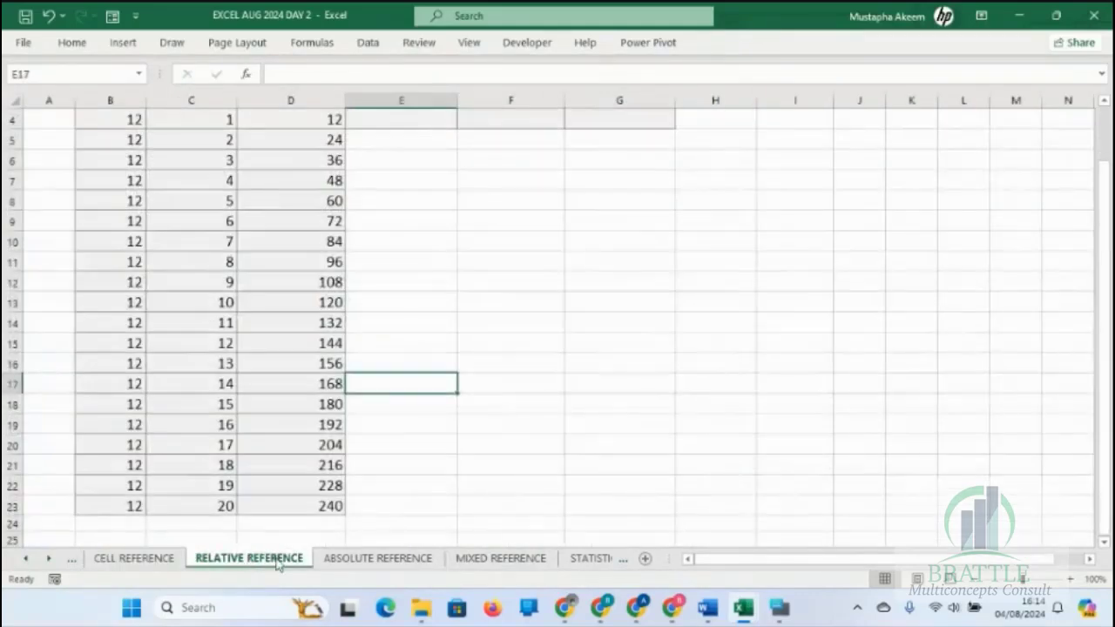
click(375, 560)
click(502, 559)
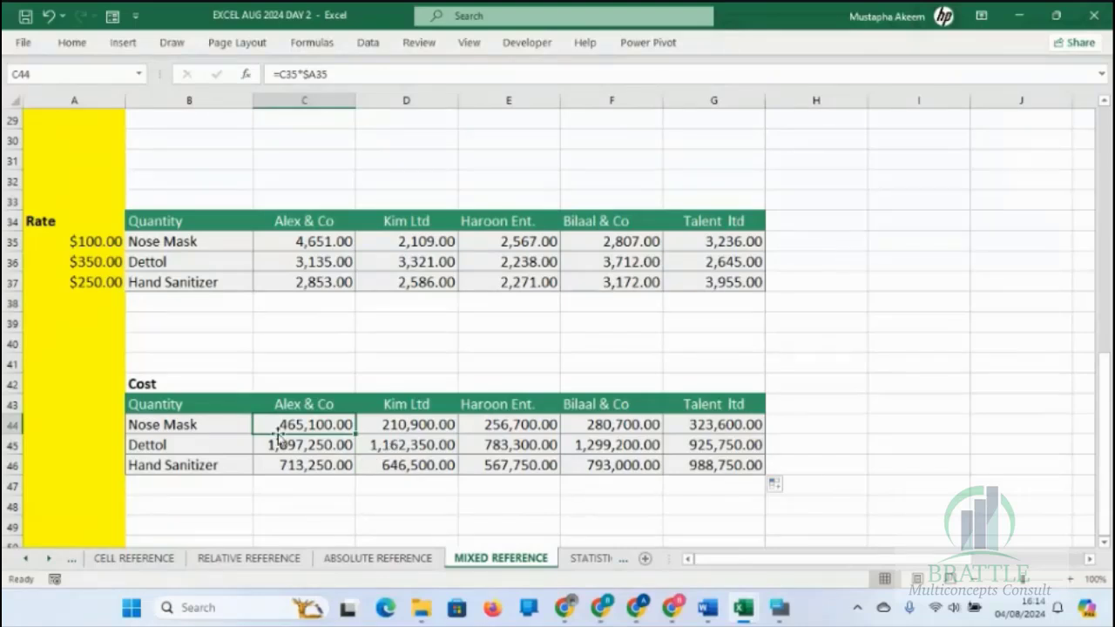
click(25, 563)
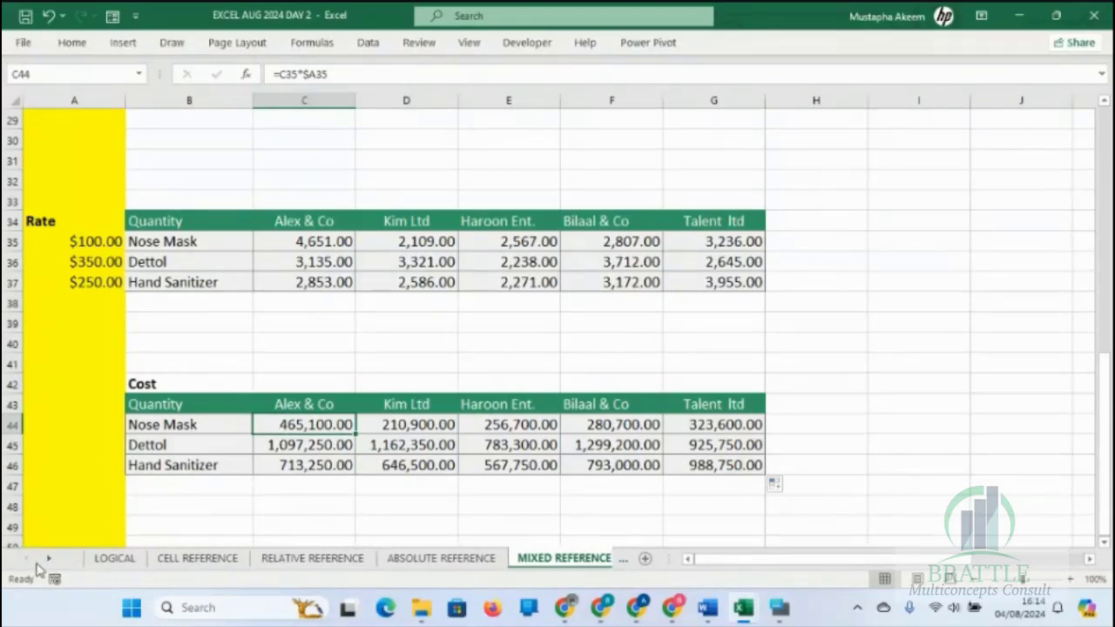
click(47, 560)
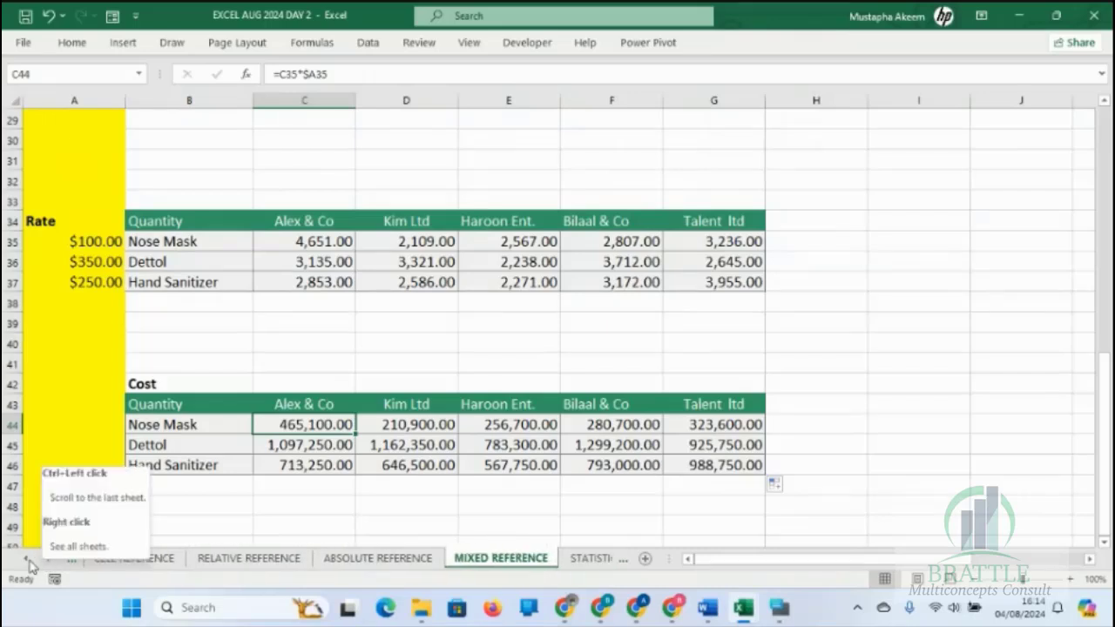
click(25, 560)
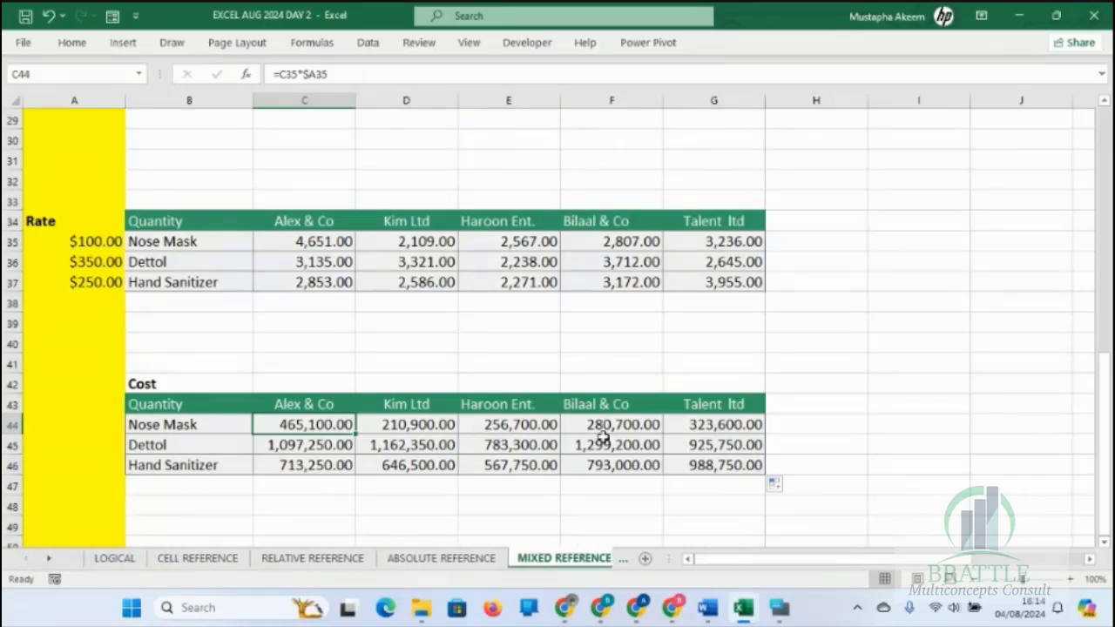
click(691, 350)
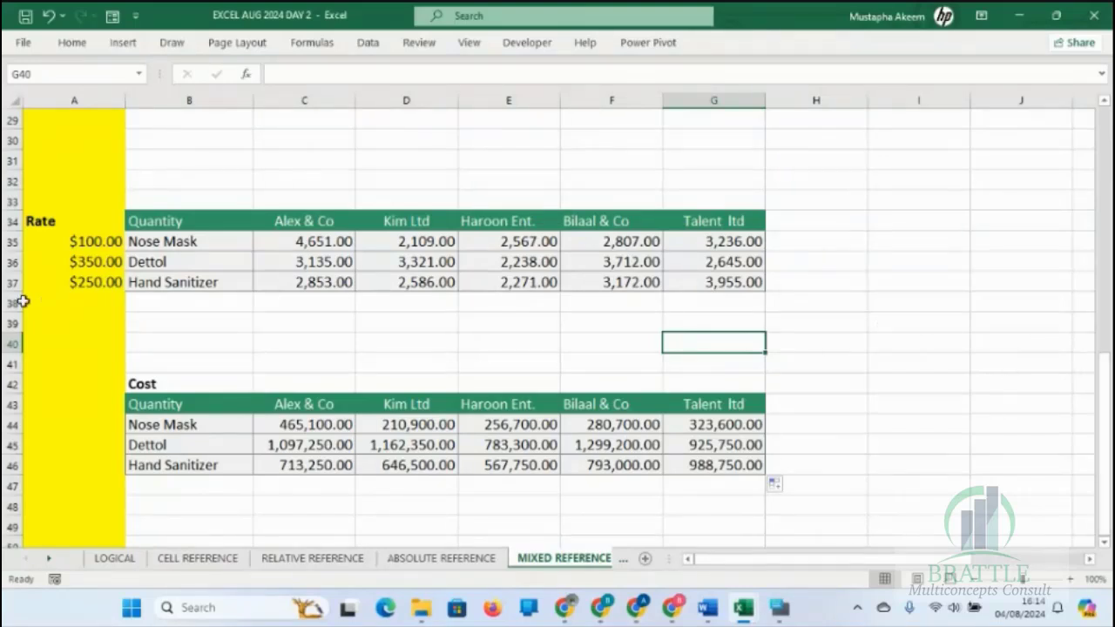
key(alt+Tab)
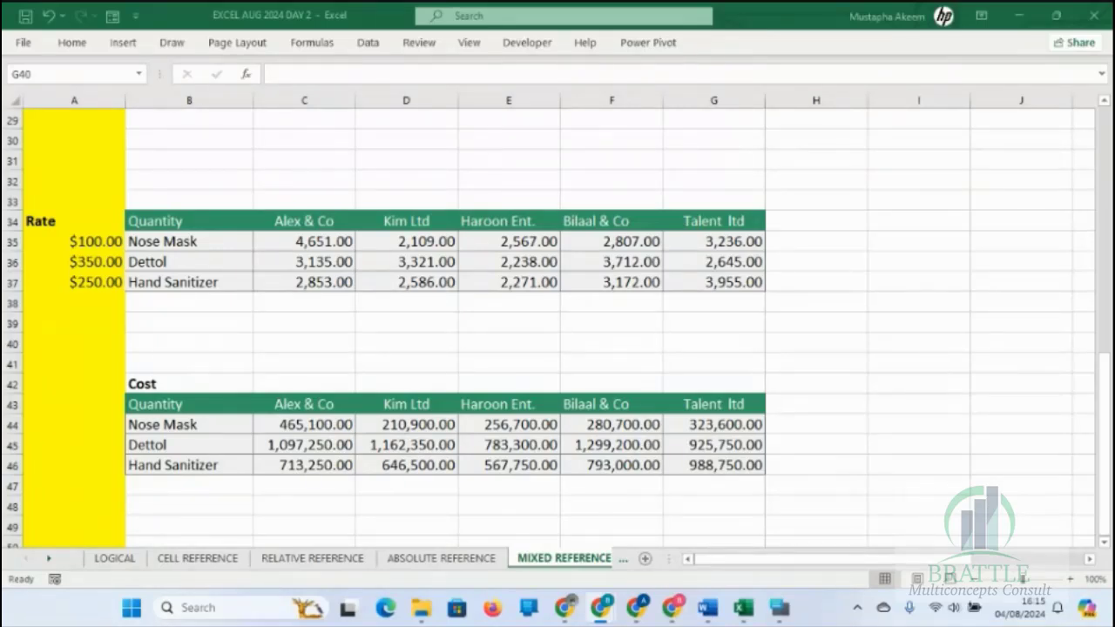
Step: Look over the LOGICAL, STATISTICAL and ASSIGNMENT sheets and go back to the LOGICAL sheet
click(118, 562)
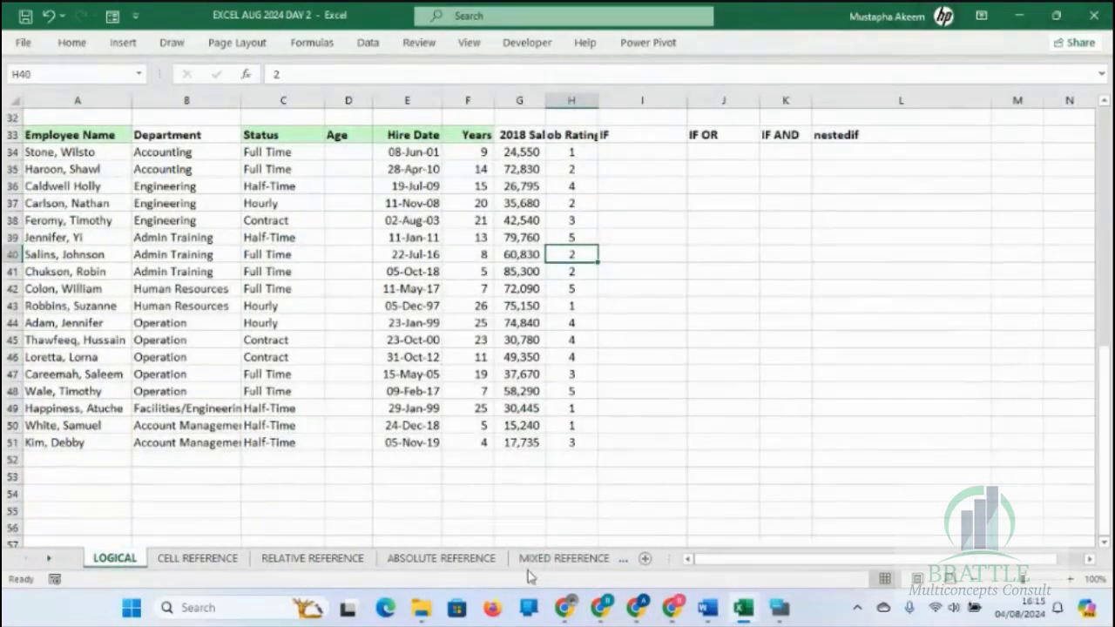
click(50, 559)
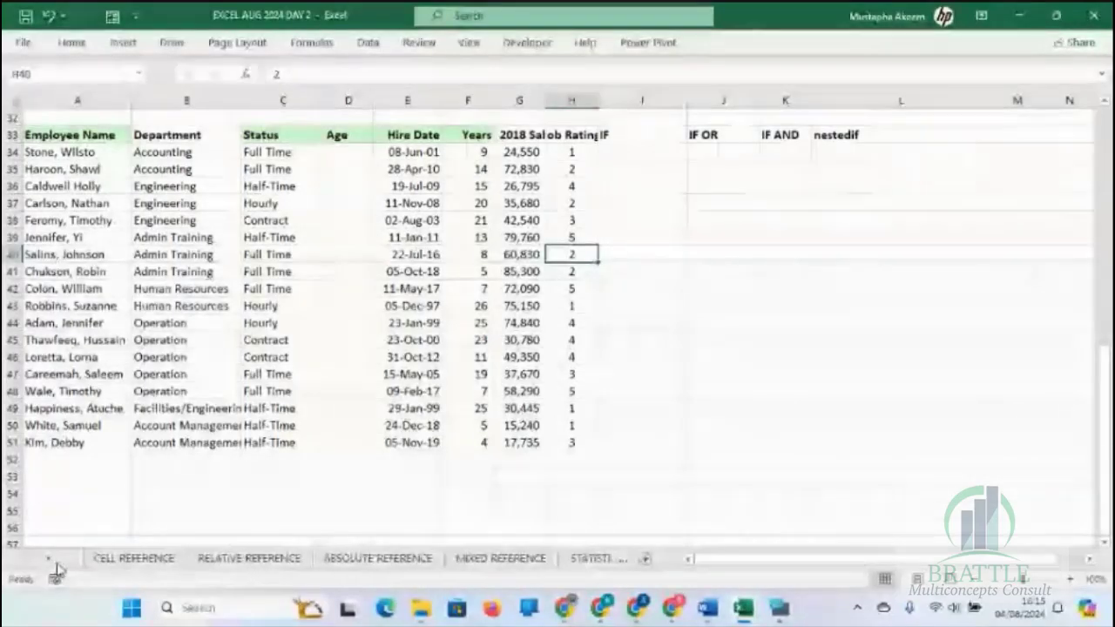
click(50, 559)
click(49, 559)
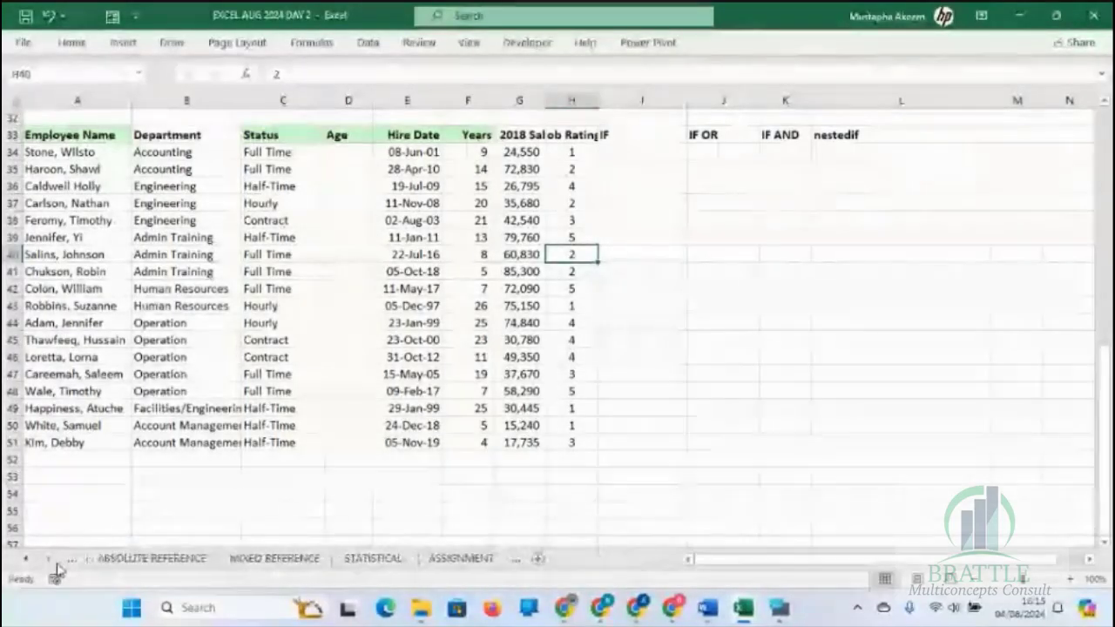
click(388, 560)
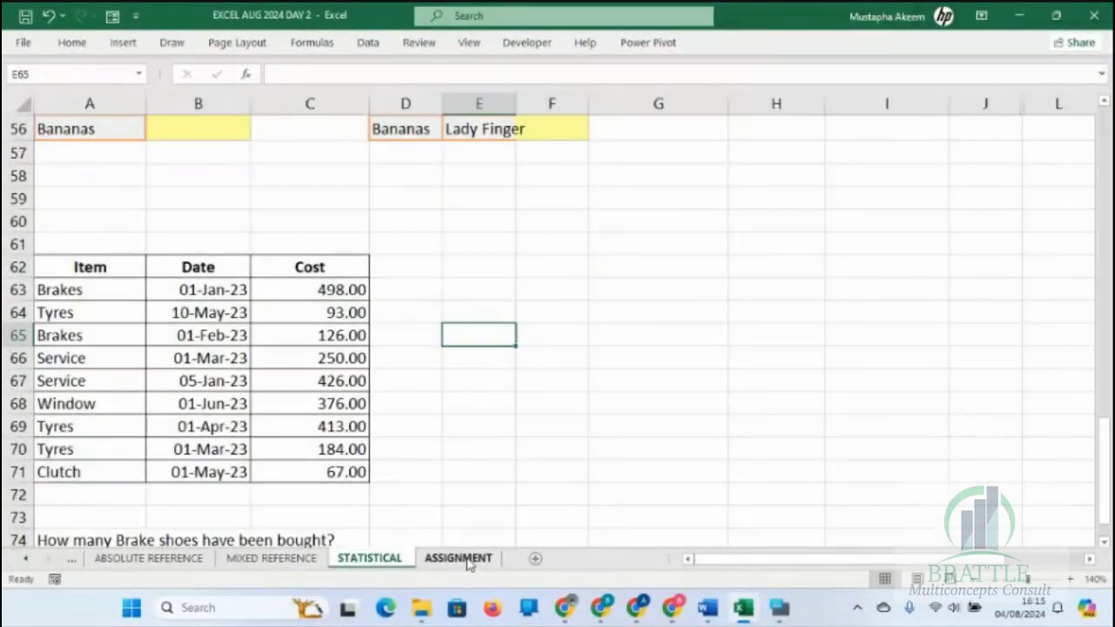
click(462, 559)
click(386, 560)
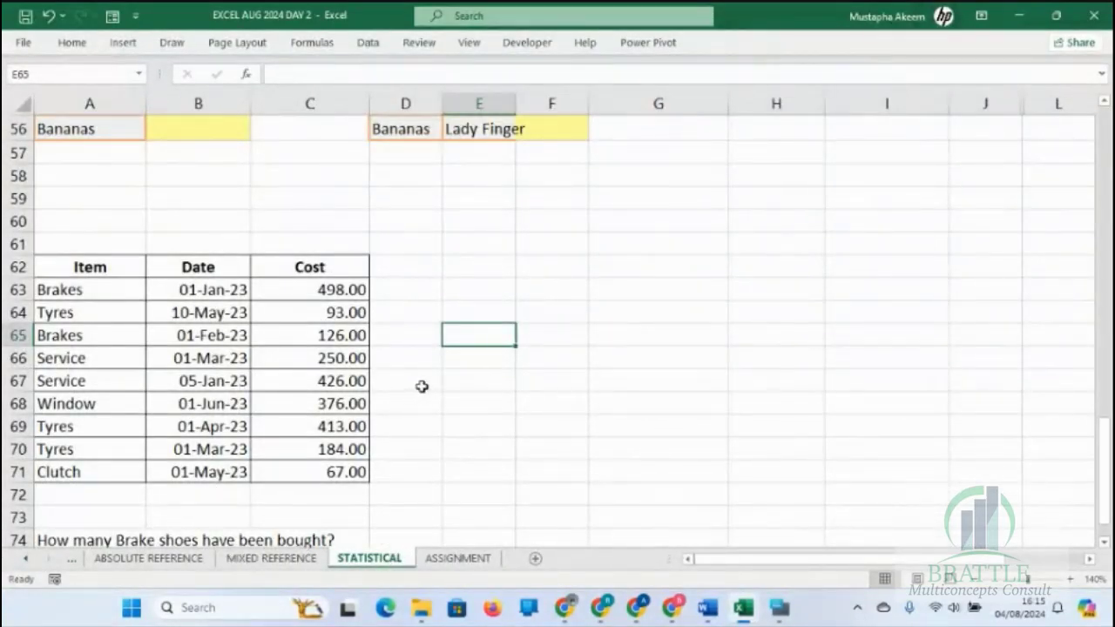
click(27, 561)
click(27, 561)
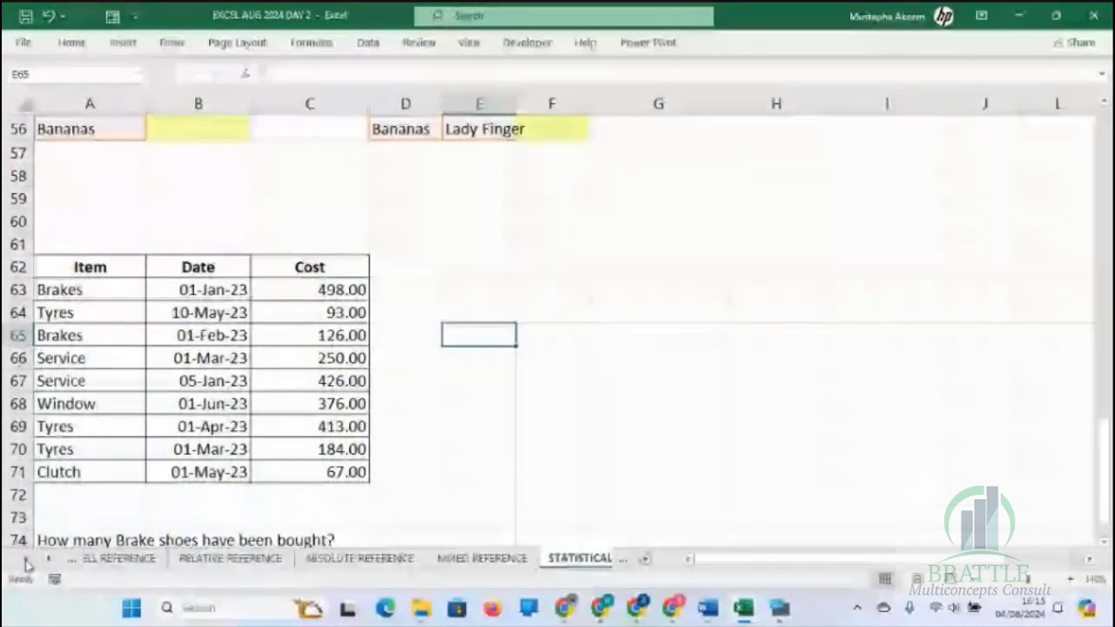
click(27, 561)
click(114, 558)
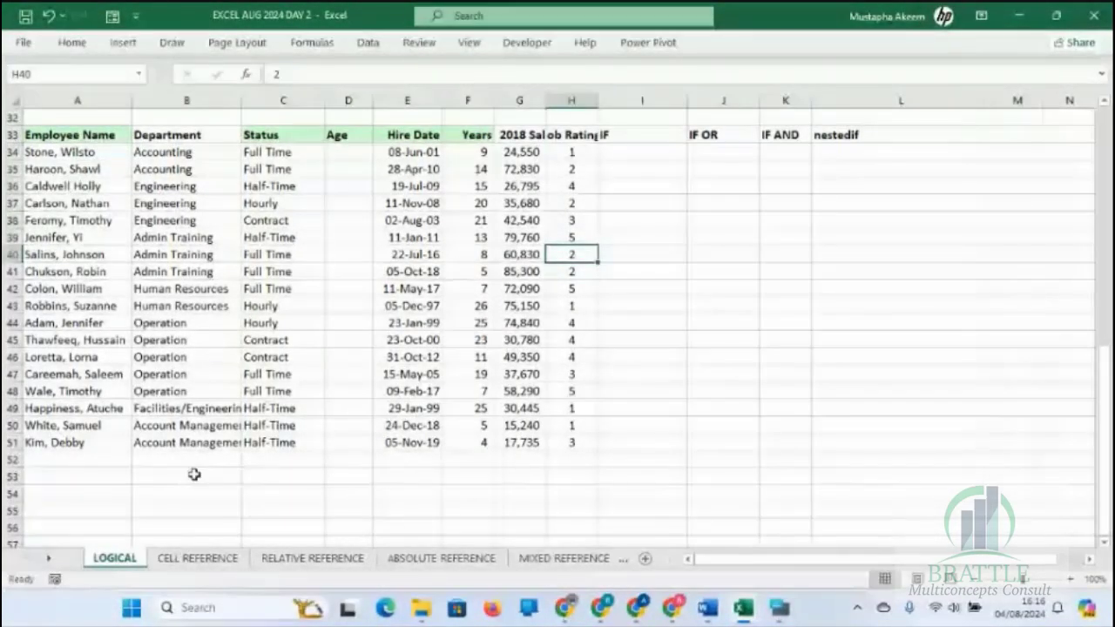
click(468, 374)
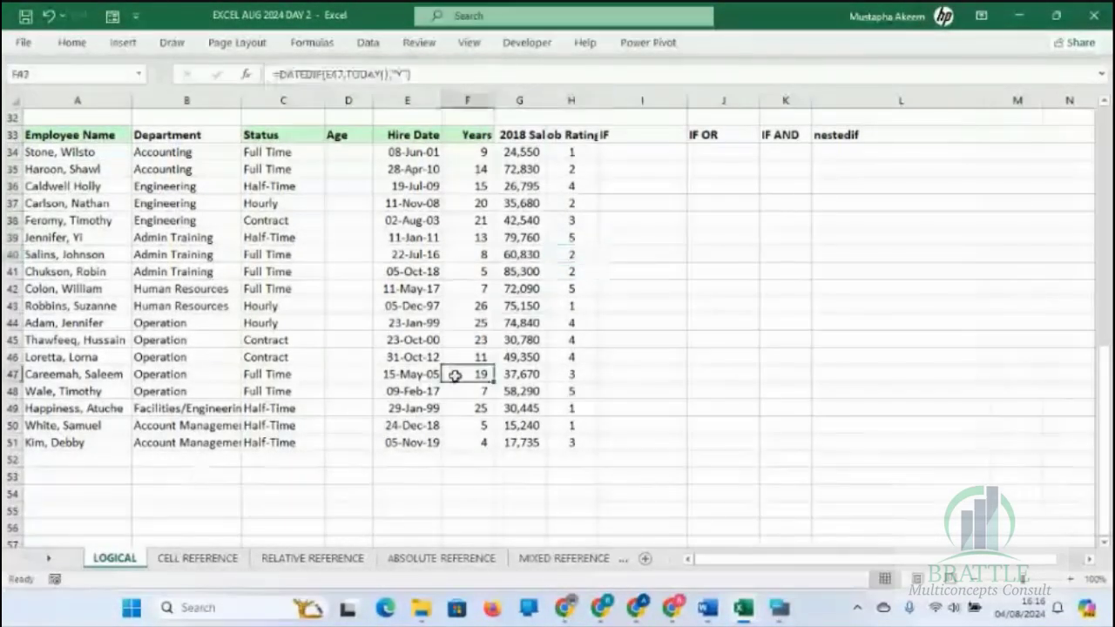
click(363, 302)
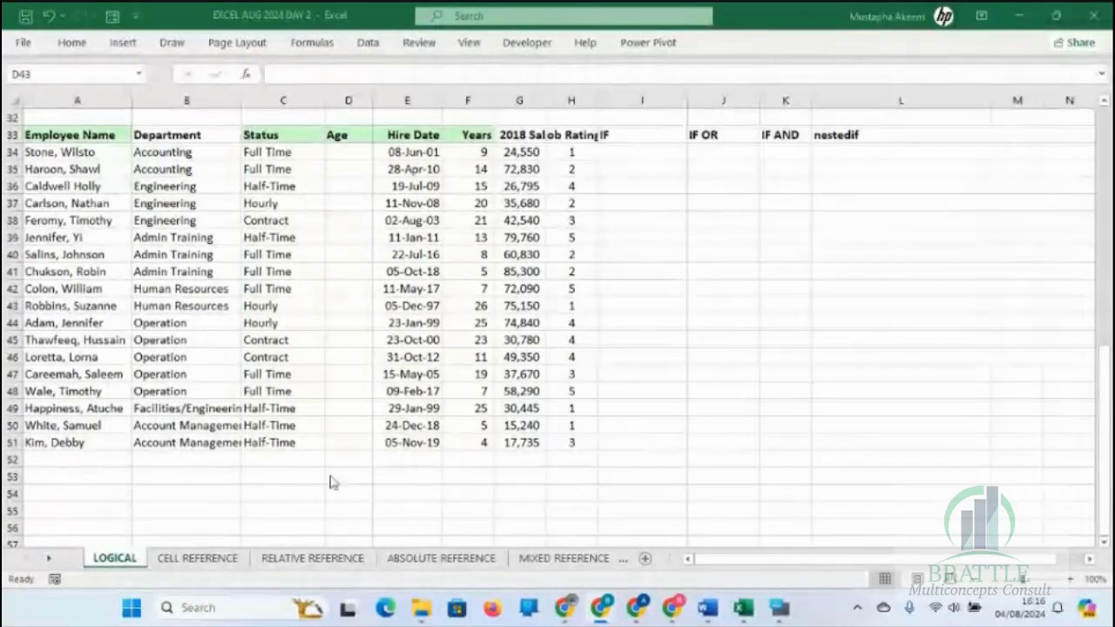
click(288, 325)
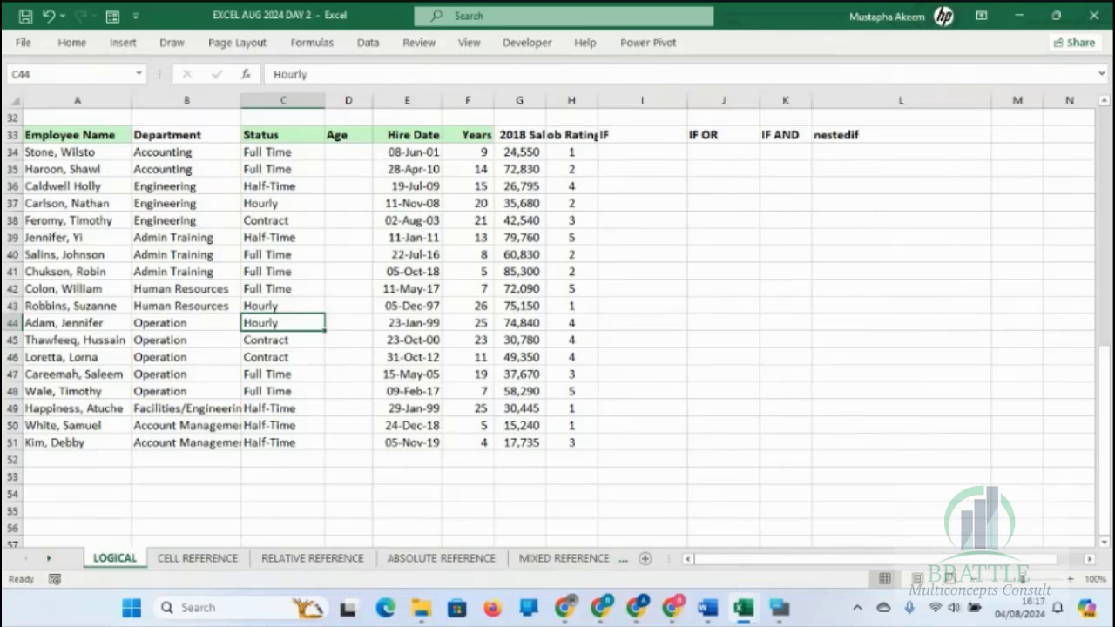
key(alt+Tab)
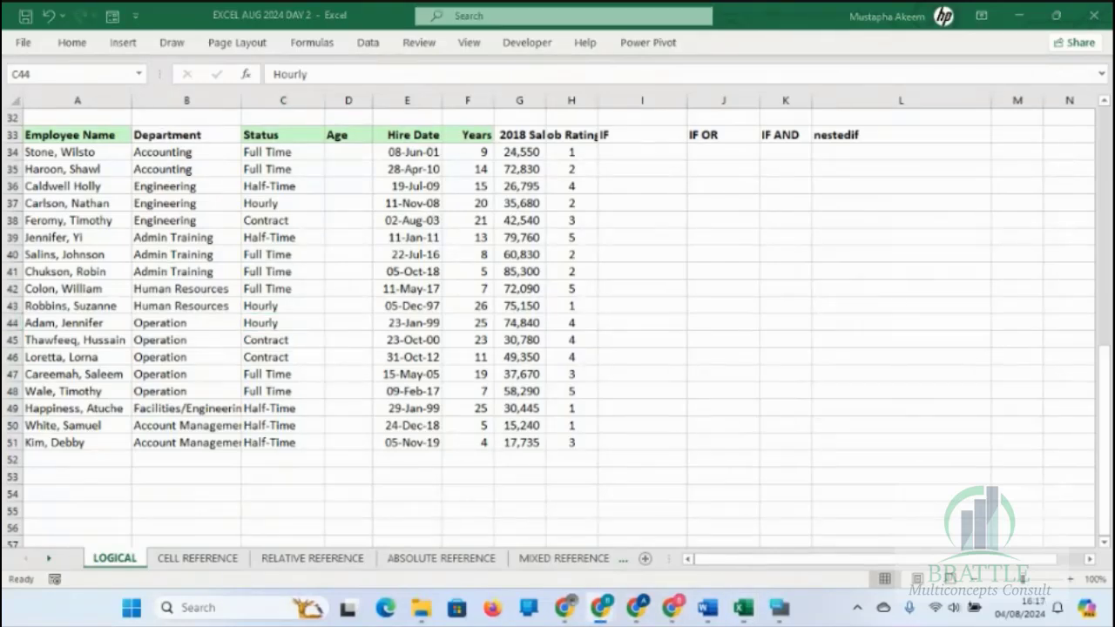